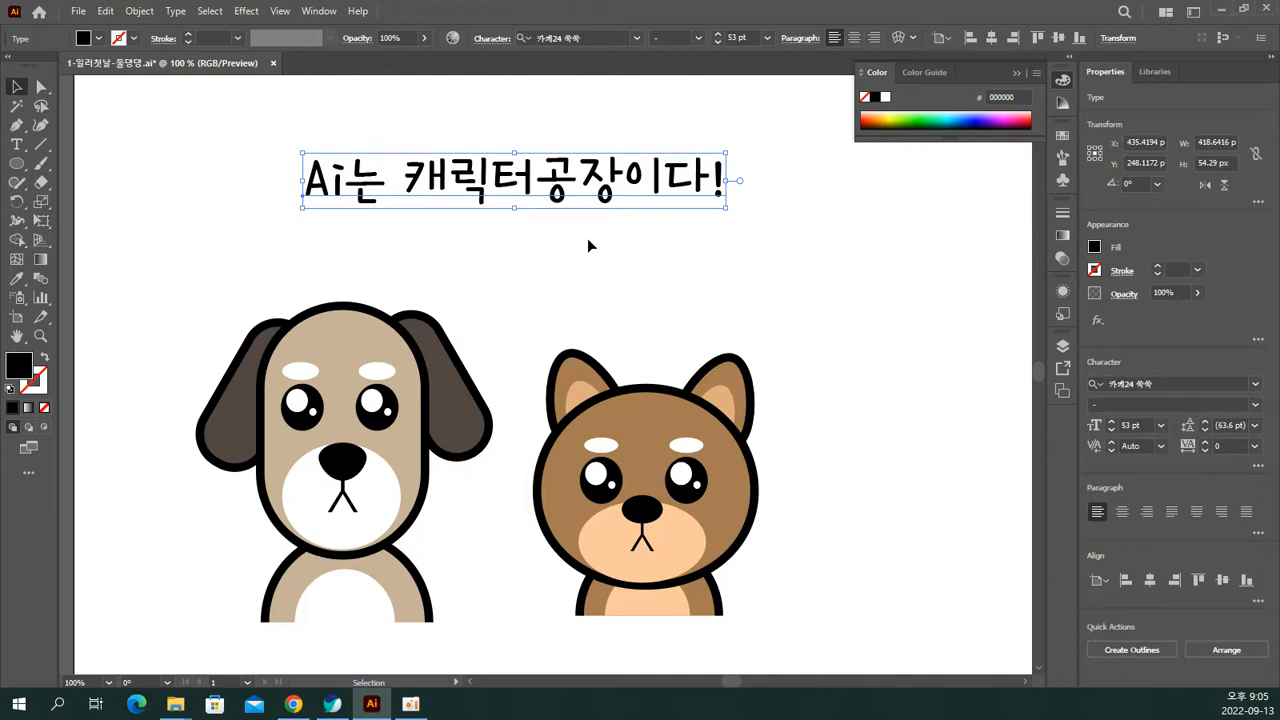
Step: Save the two-dogs document, continuing despite its outside modification and accepting the legacy format
drag(510, 320, 746, 600)
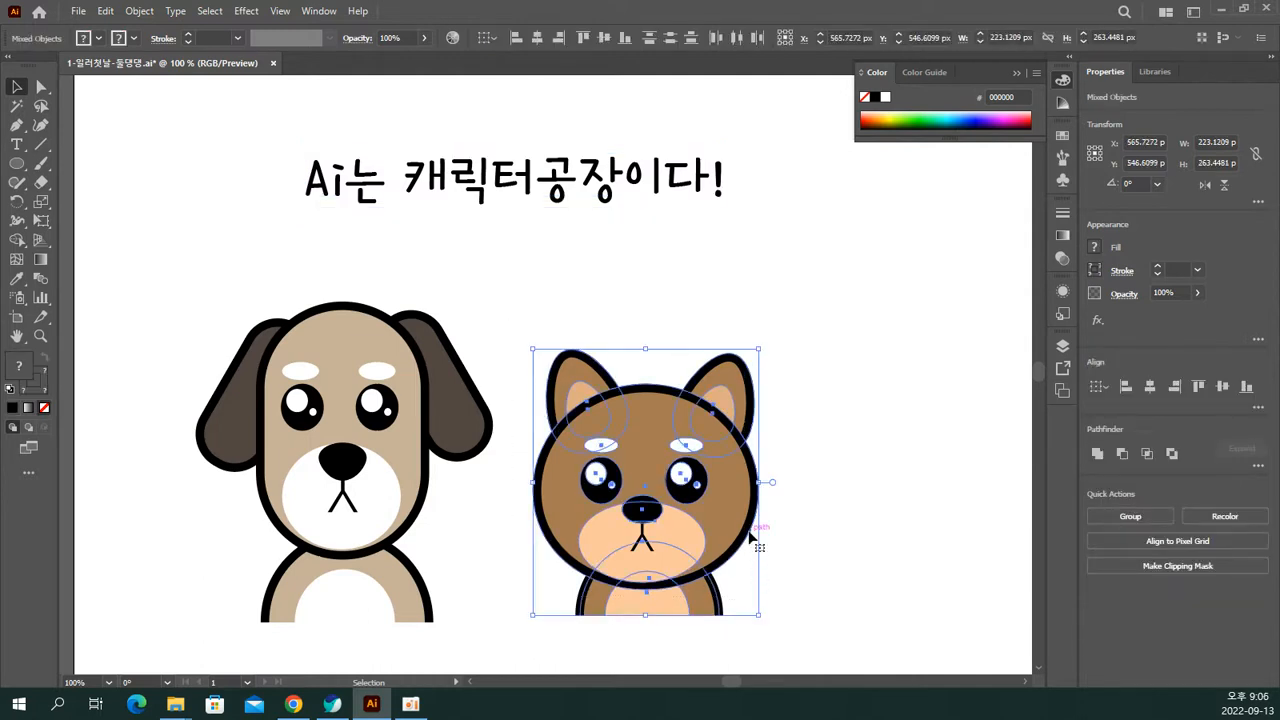
click(826, 370)
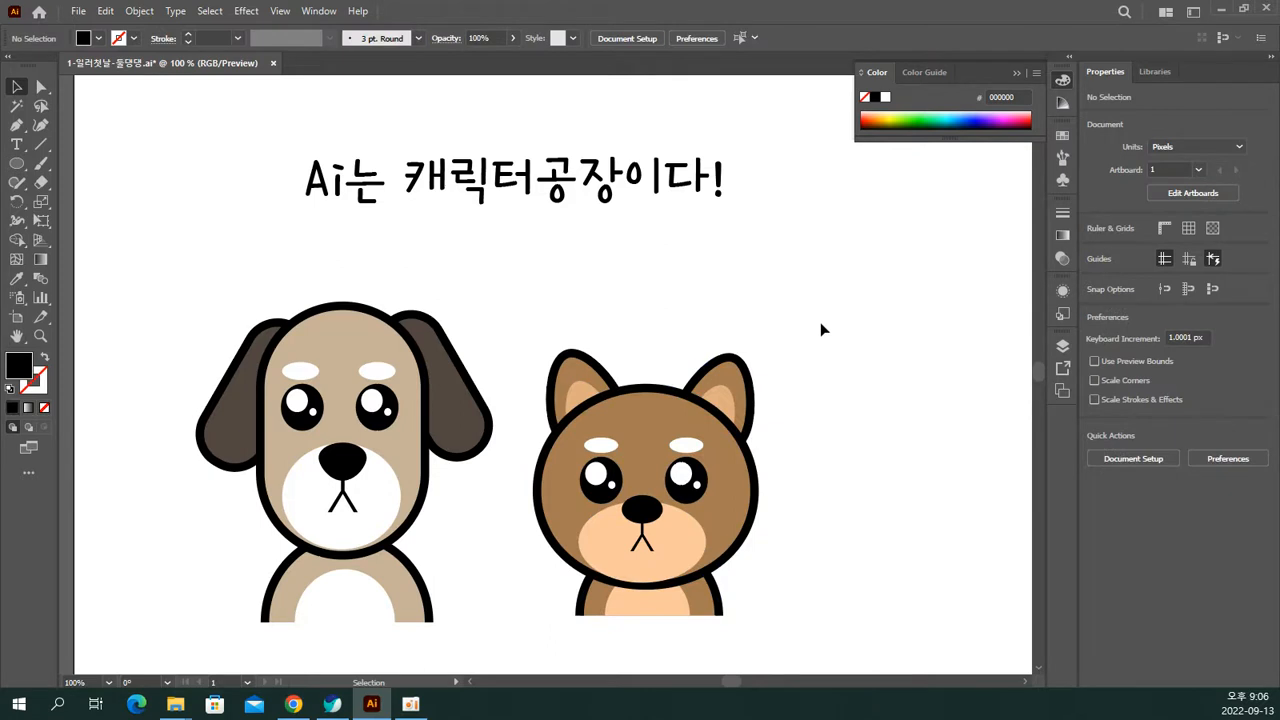
key(ctrl+s)
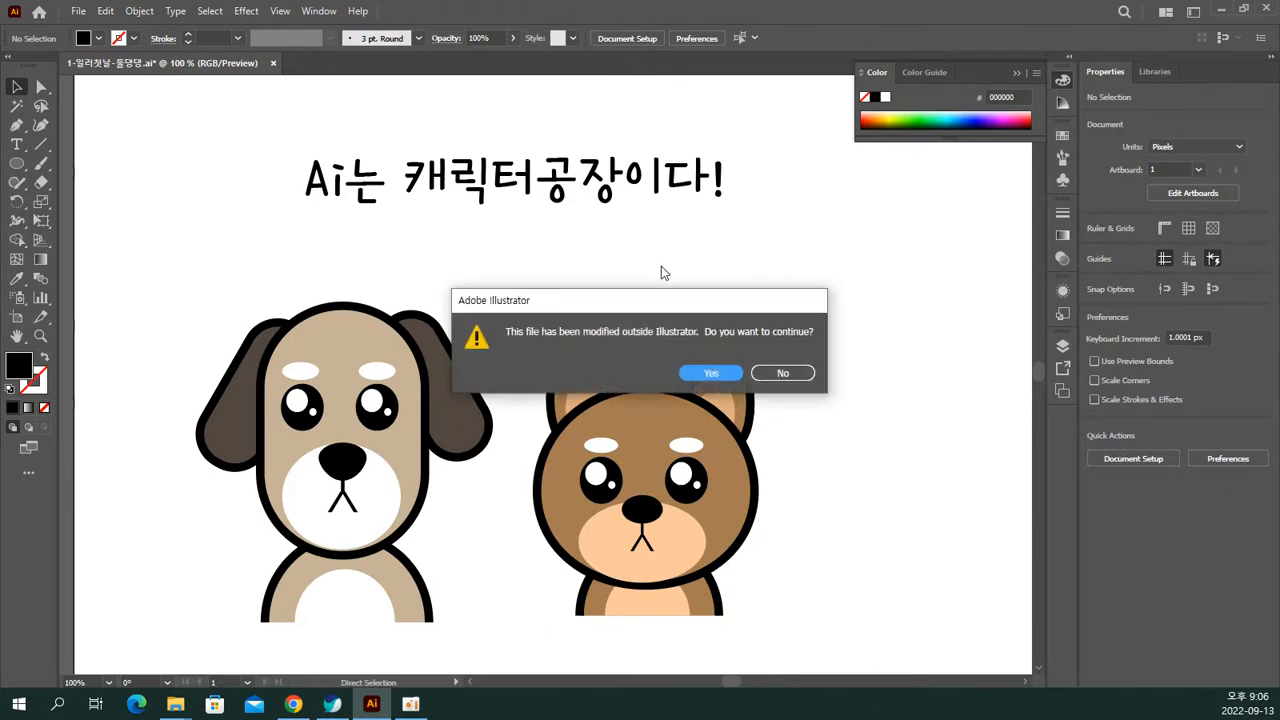
click(708, 374)
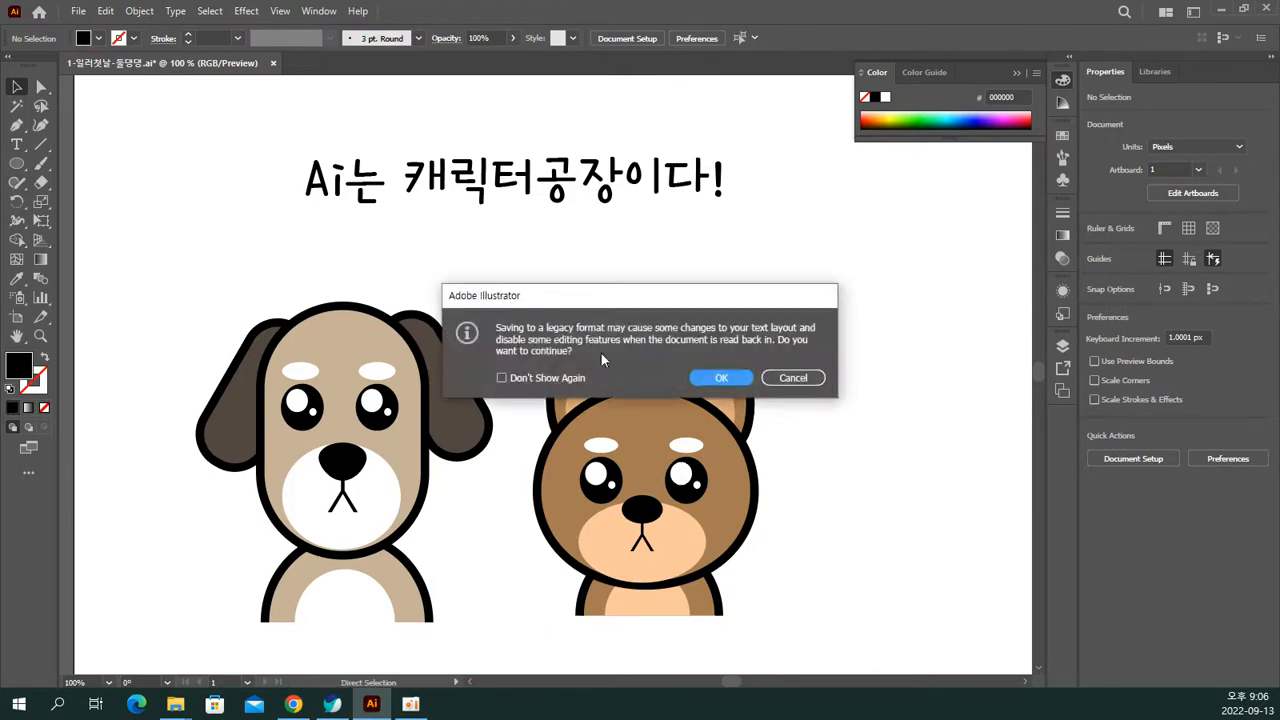
click(708, 378)
drag(523, 308, 776, 640)
mouse_move(634, 514)
mouse_down()
mouse_move(845, 517)
mouse_move(785, 555)
mouse_move(690, 390)
mouse_move(718, 392)
mouse_move(651, 513)
mouse_up()
key(a)
key(v)
drag(778, 618, 598, 618)
key(a)
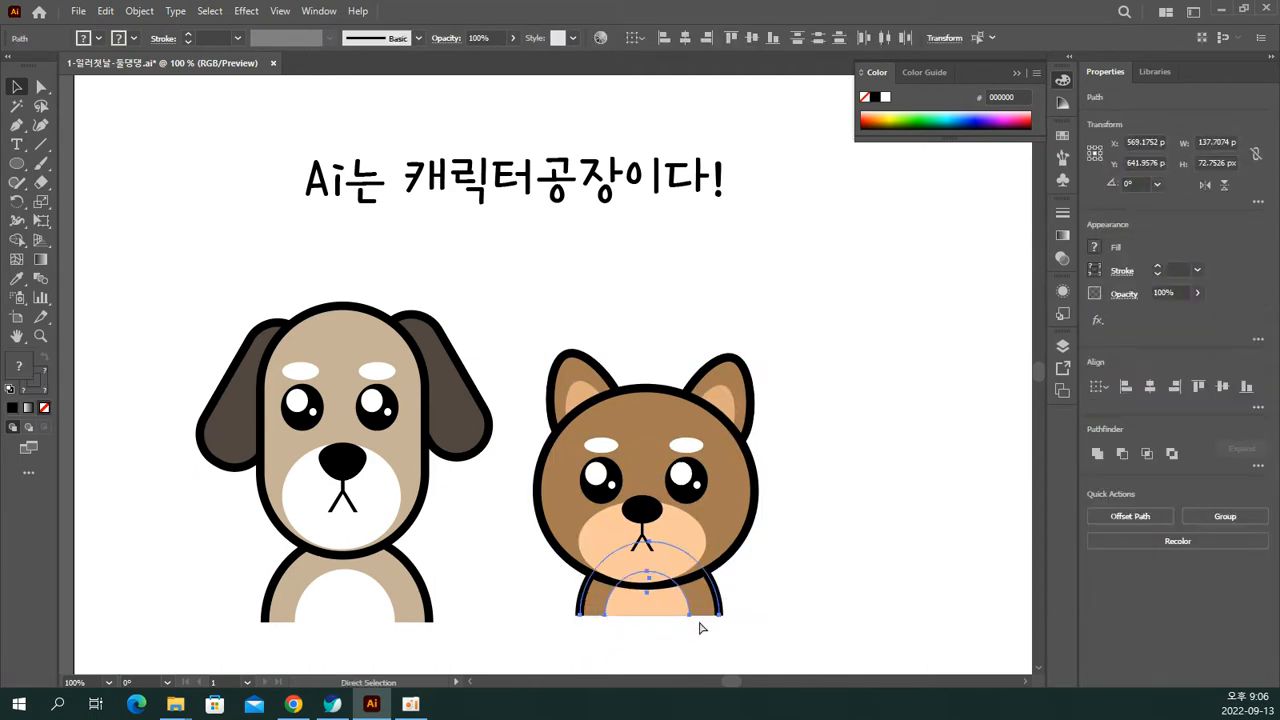
key(v)
drag(791, 603, 537, 303)
drag(637, 446, 860, 310)
key(ctrl+z)
click(828, 423)
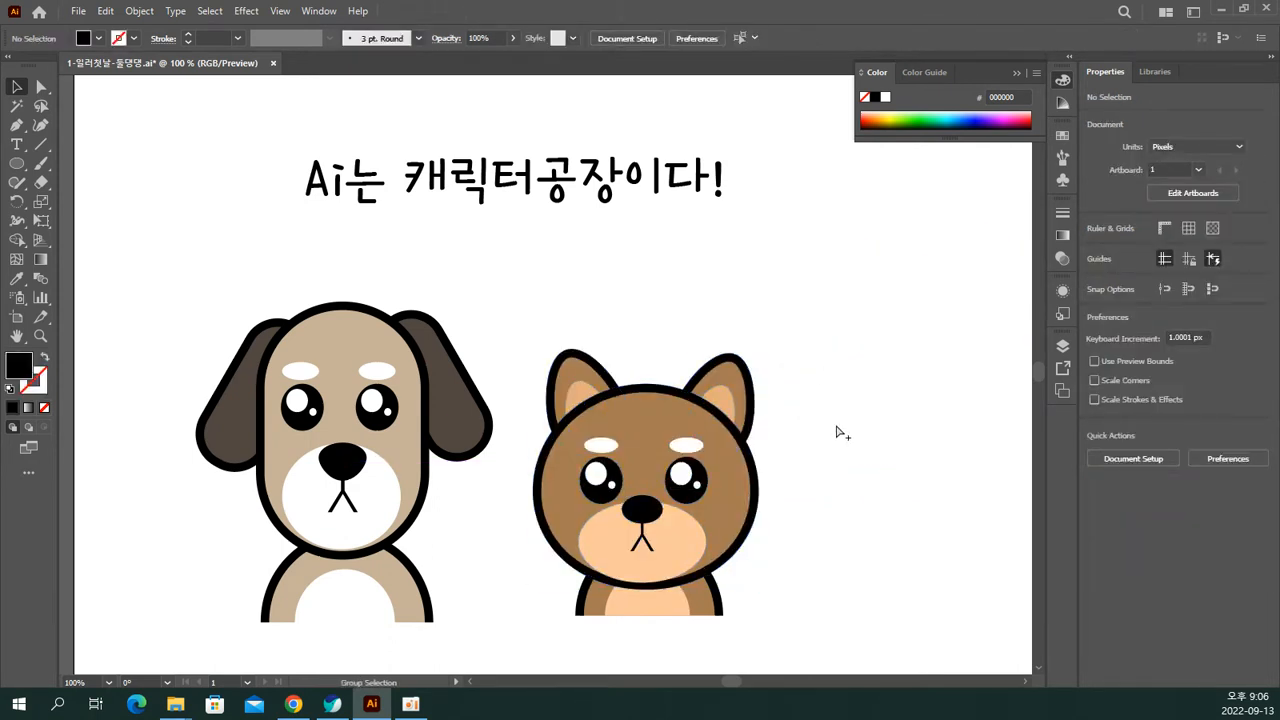
Step: Unlock all objects and move the whole brown dog about 35 px to the right
key(ctrl+alt+2)
drag(518, 306, 815, 665)
drag(654, 425, 692, 430)
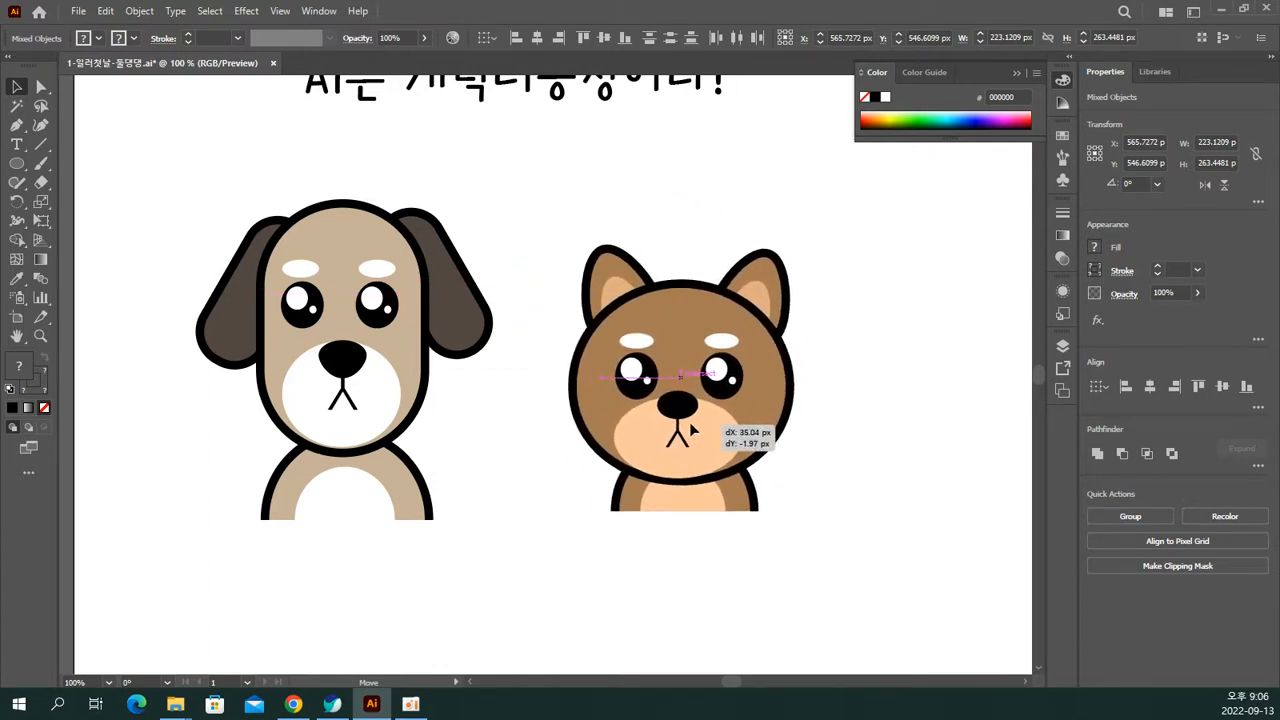
drag(692, 430, 692, 430)
Step: Group the brown dog's body and belly shapes and move them about 25 px down from the head
click(856, 500)
click(718, 500)
click(793, 518)
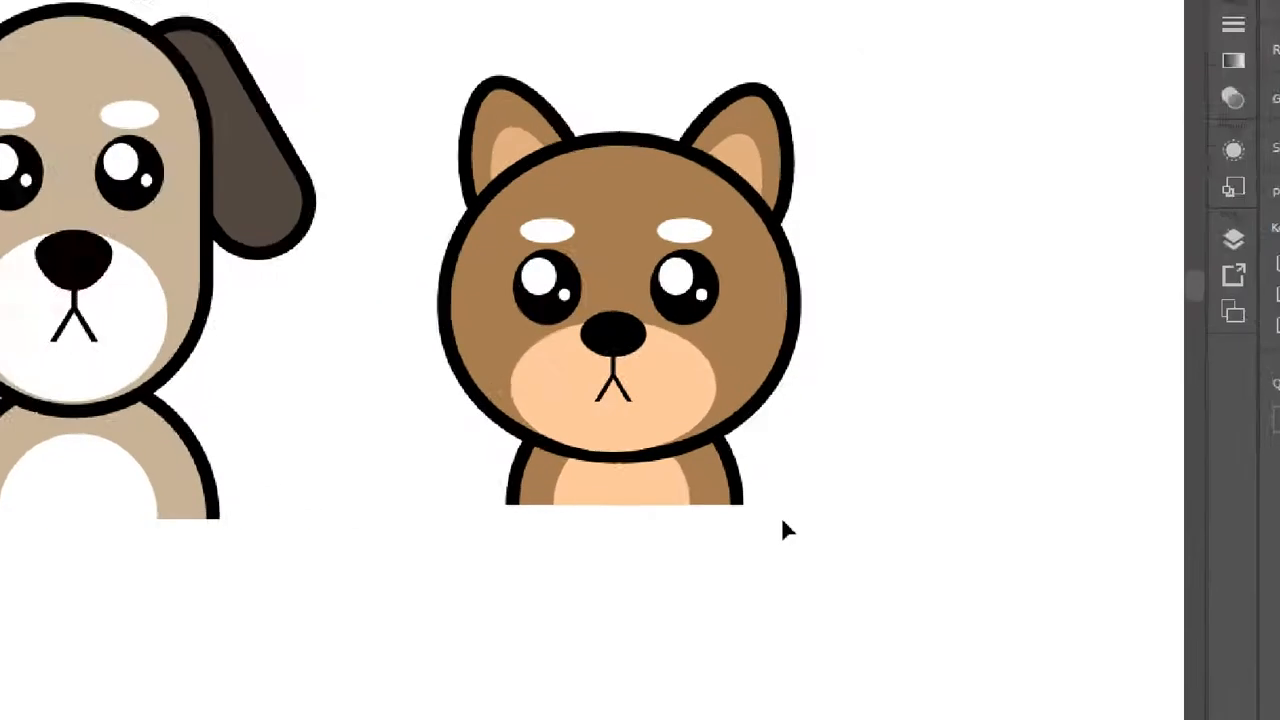
drag(784, 517, 674, 489)
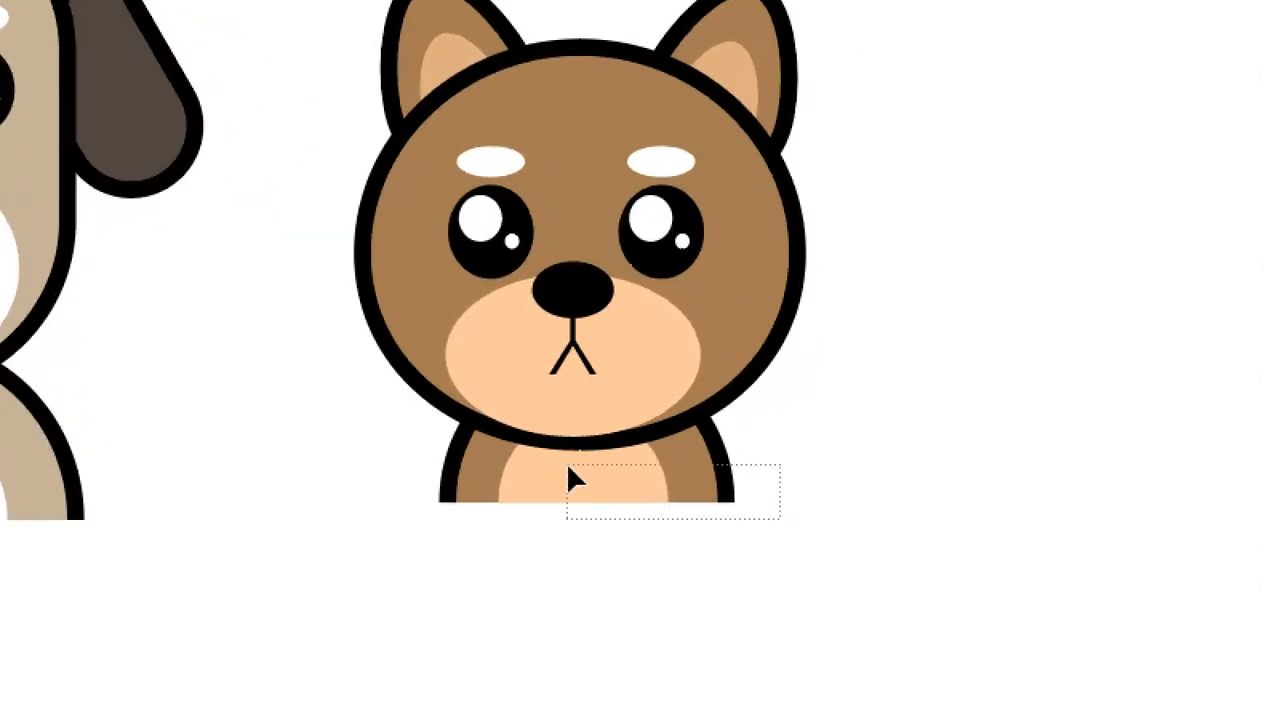
drag(566, 462, 534, 471)
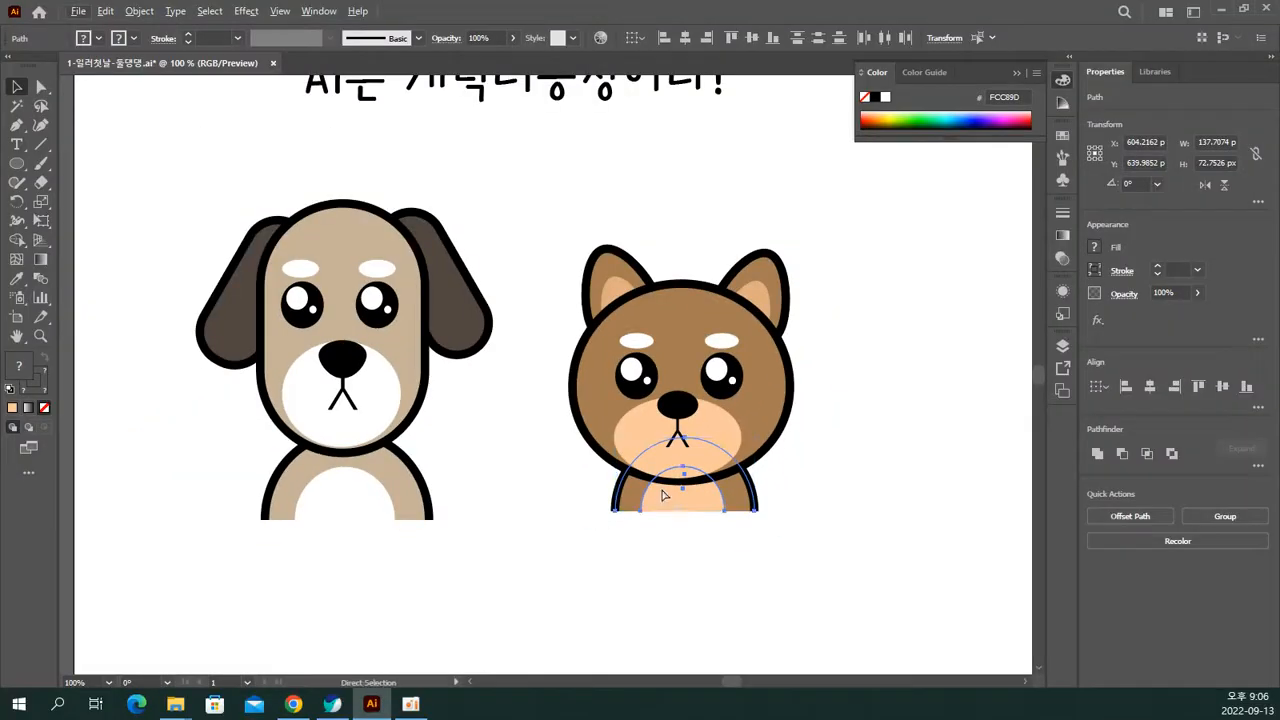
click(831, 499)
mouse_move(732, 485)
mouse_down()
mouse_move(905, 448)
mouse_move(780, 514)
mouse_move(722, 500)
mouse_up()
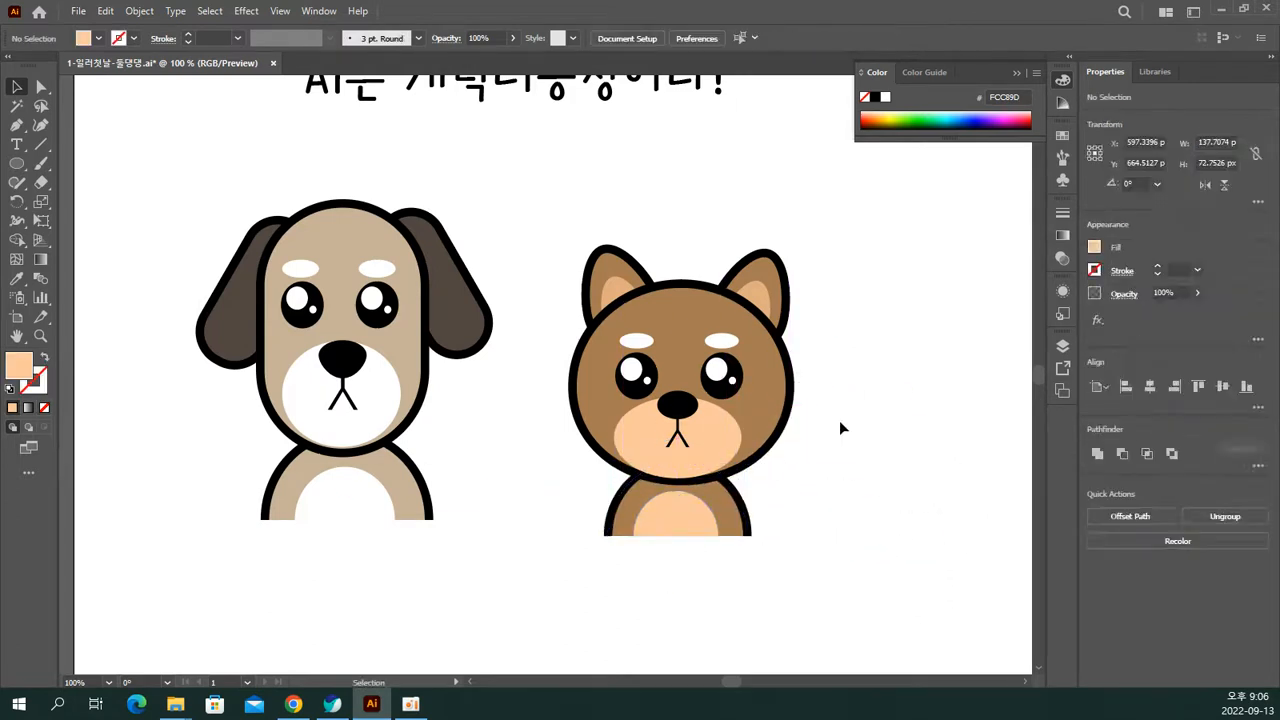
Step: Move the brown dog's body back up about 14 px and copy the complete dog
drag(843, 471, 597, 263)
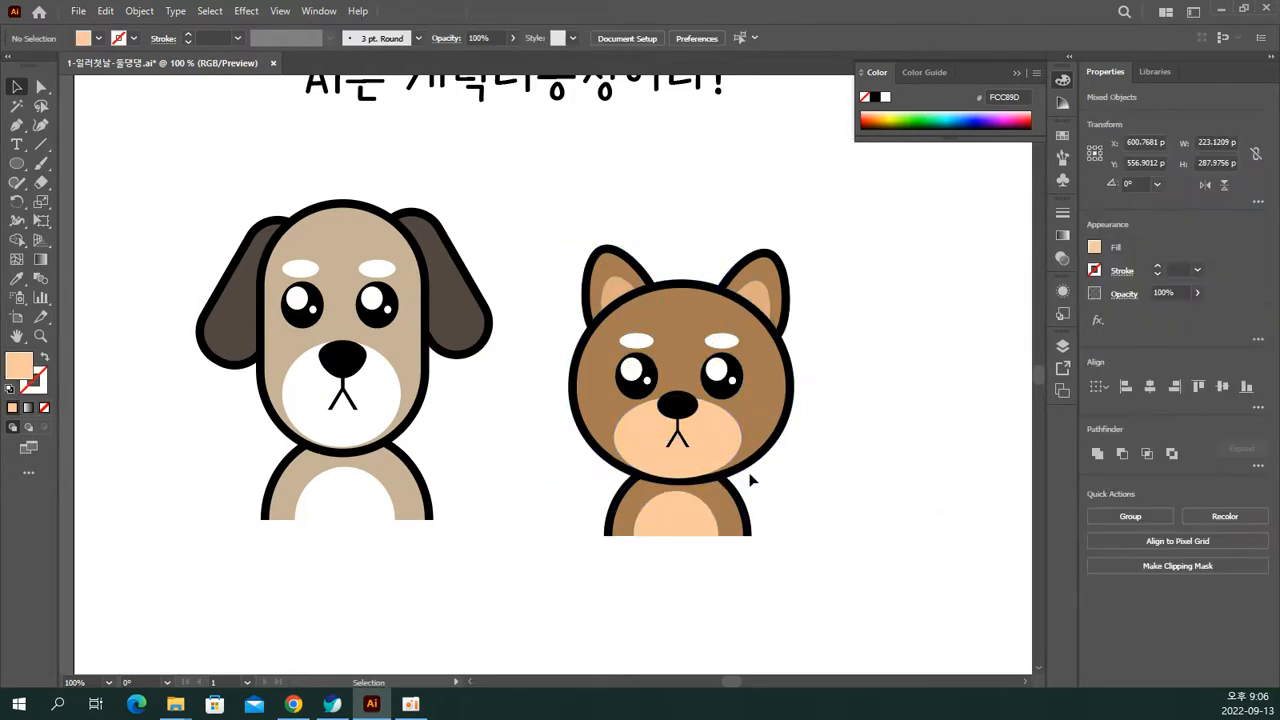
drag(859, 563, 588, 275)
click(762, 497)
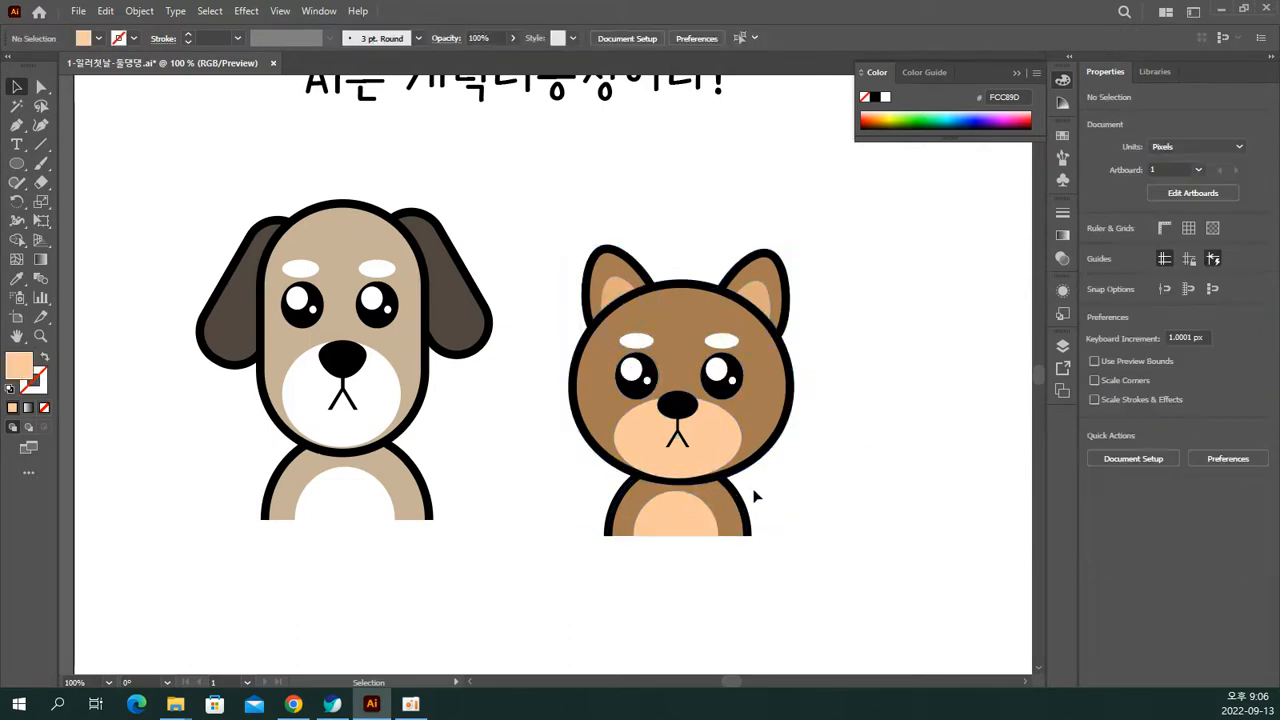
drag(756, 503, 758, 489)
drag(821, 549, 593, 251)
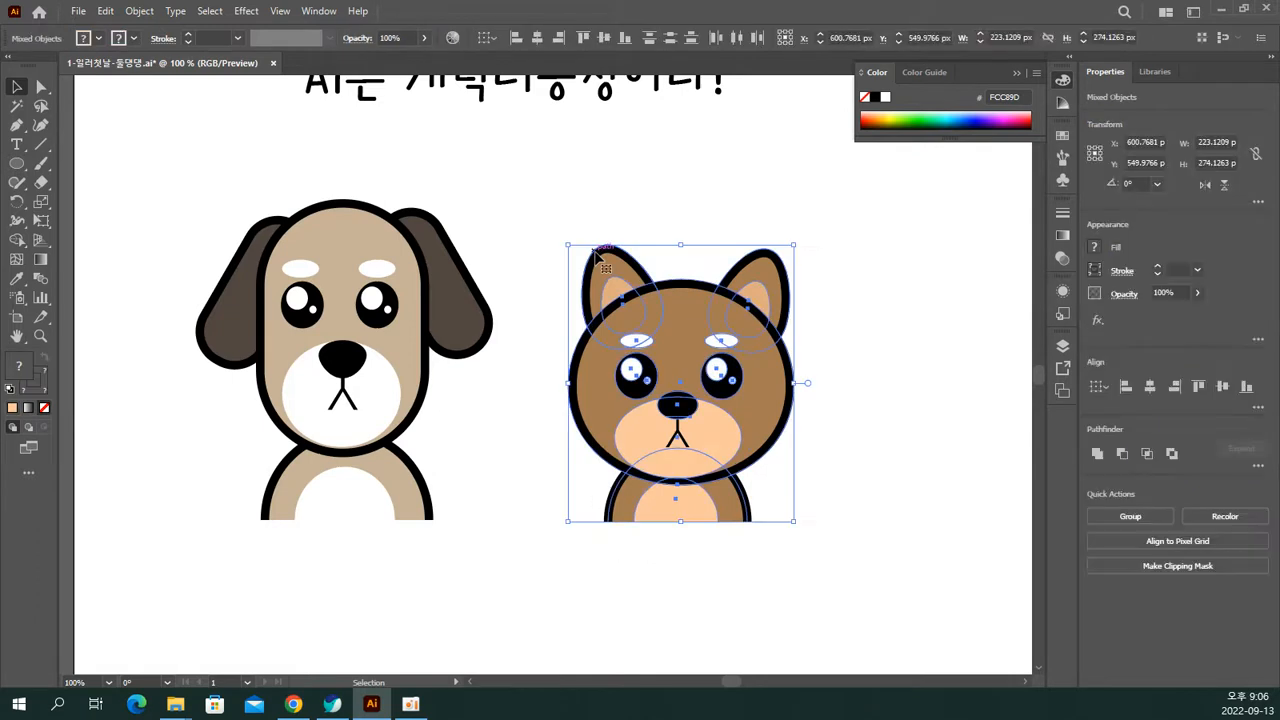
click(619, 180)
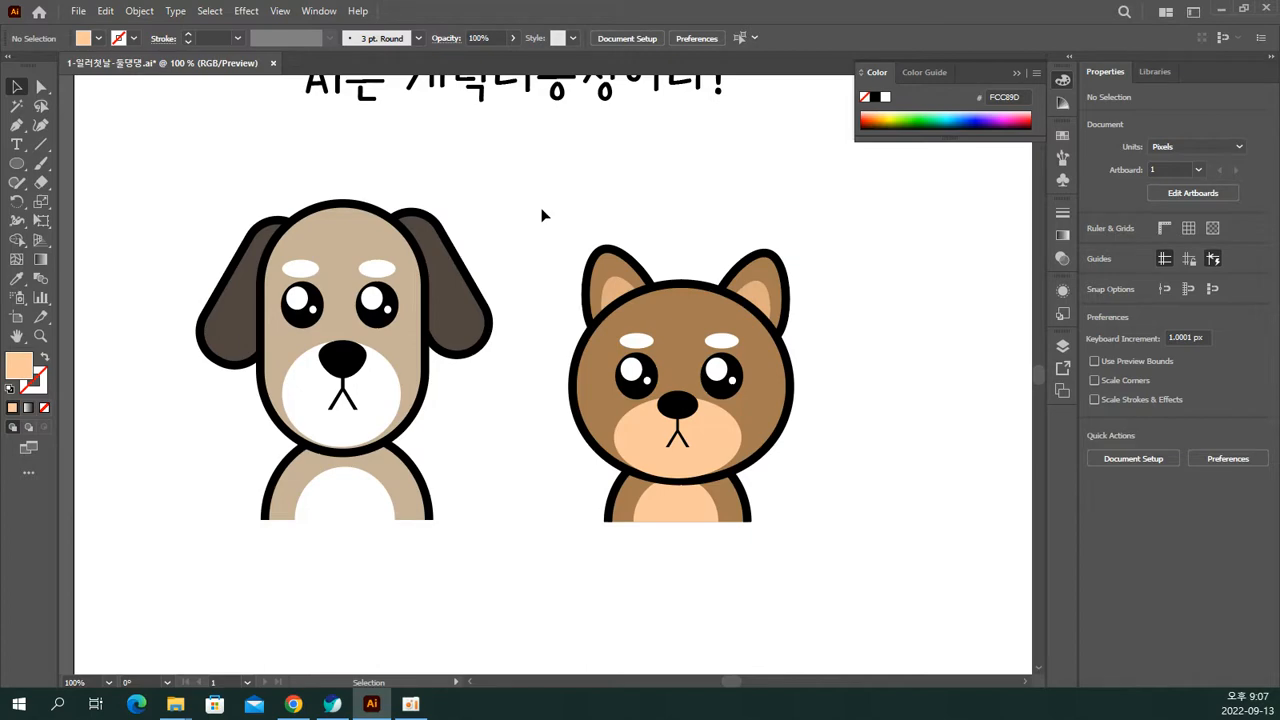
Step: Start a new document from the Web presets with a width and height of 360 px
key(a)
key(ctrl+n)
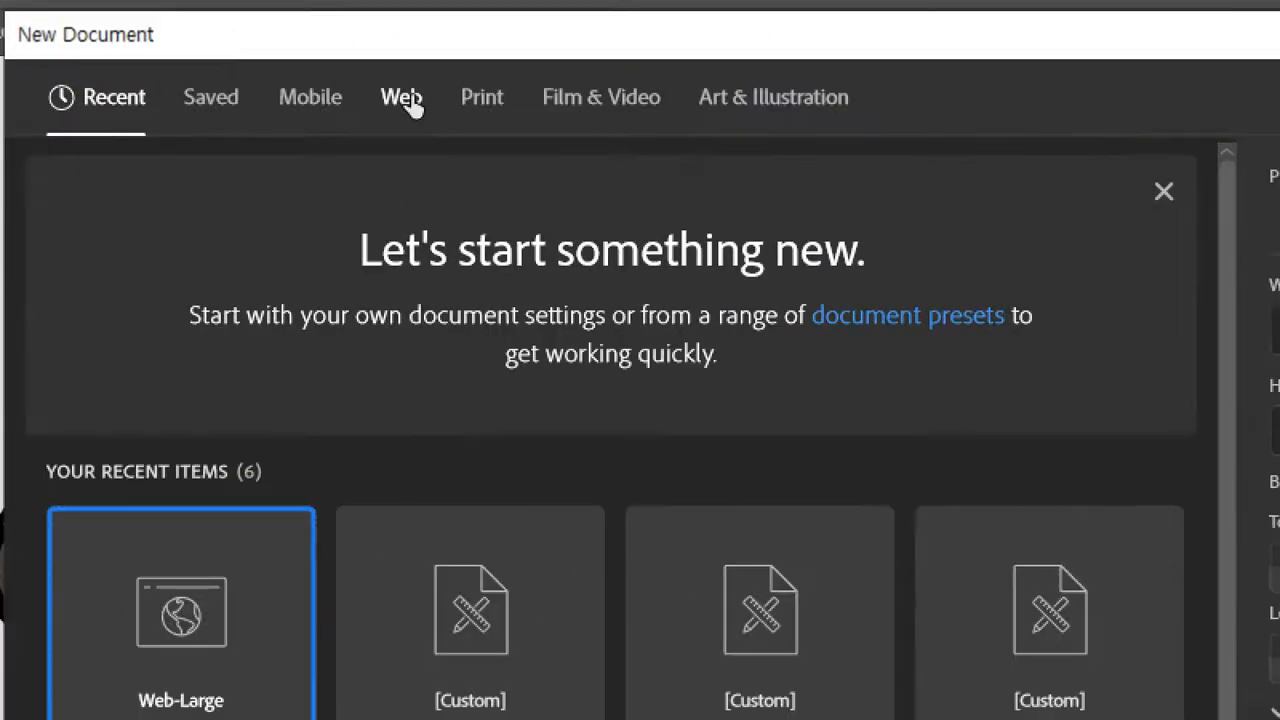
click(407, 97)
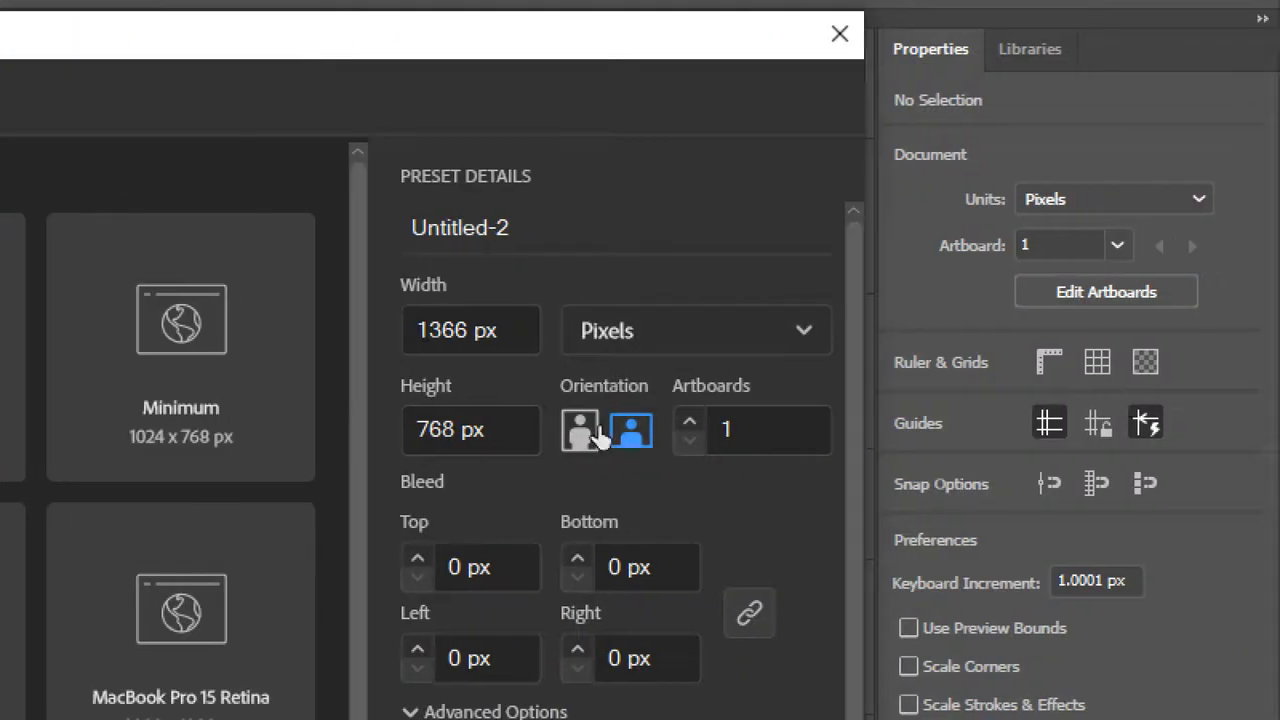
double_click(453, 330)
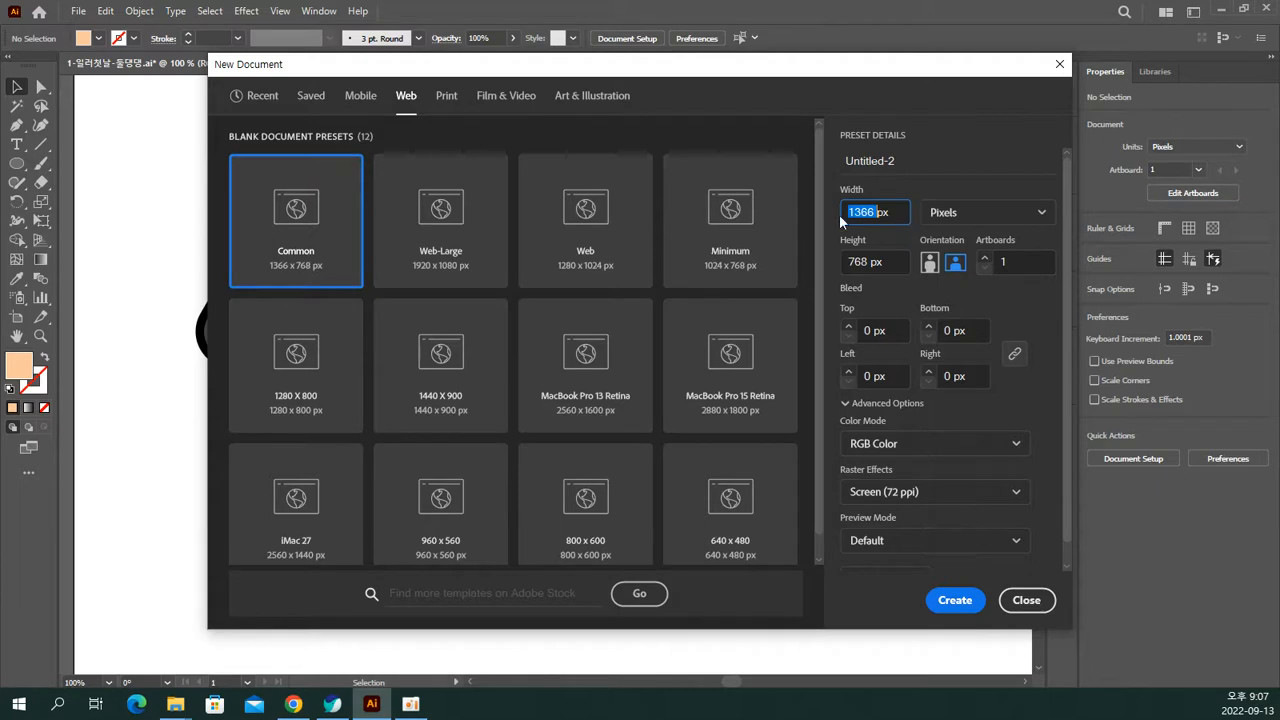
drag(900, 211, 840, 214)
text(360)
key(Tab)
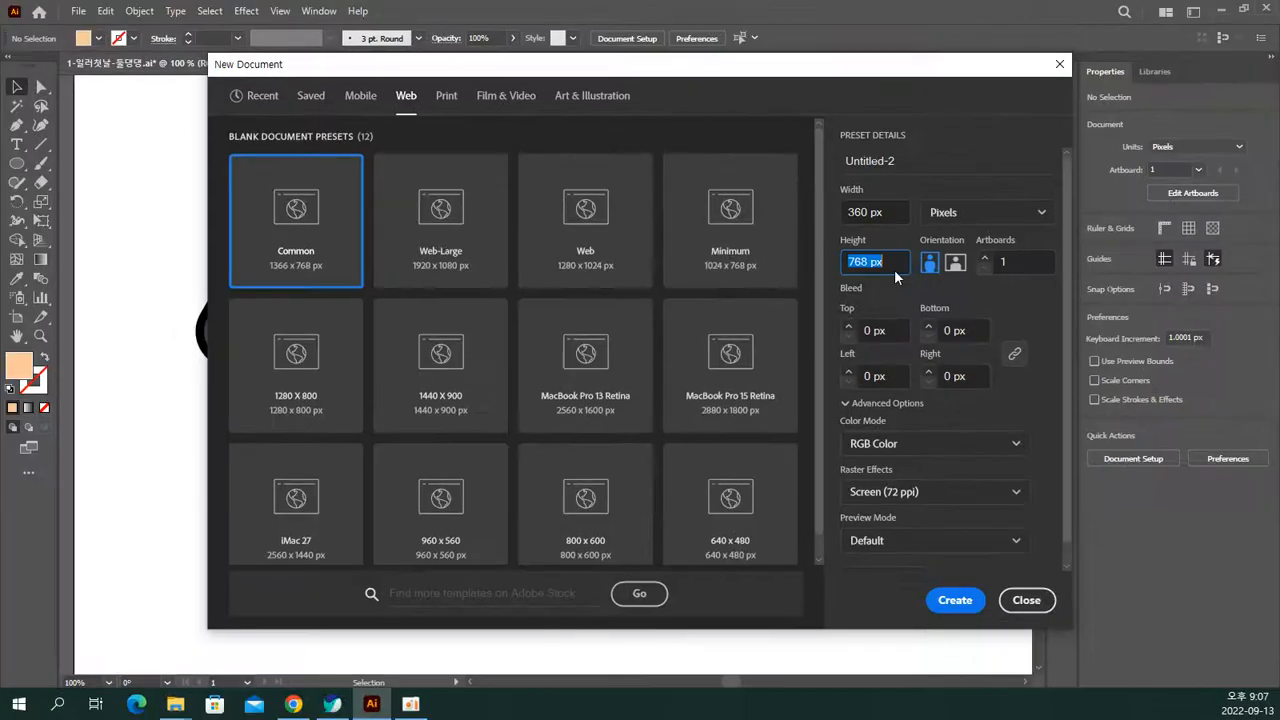
text(360)
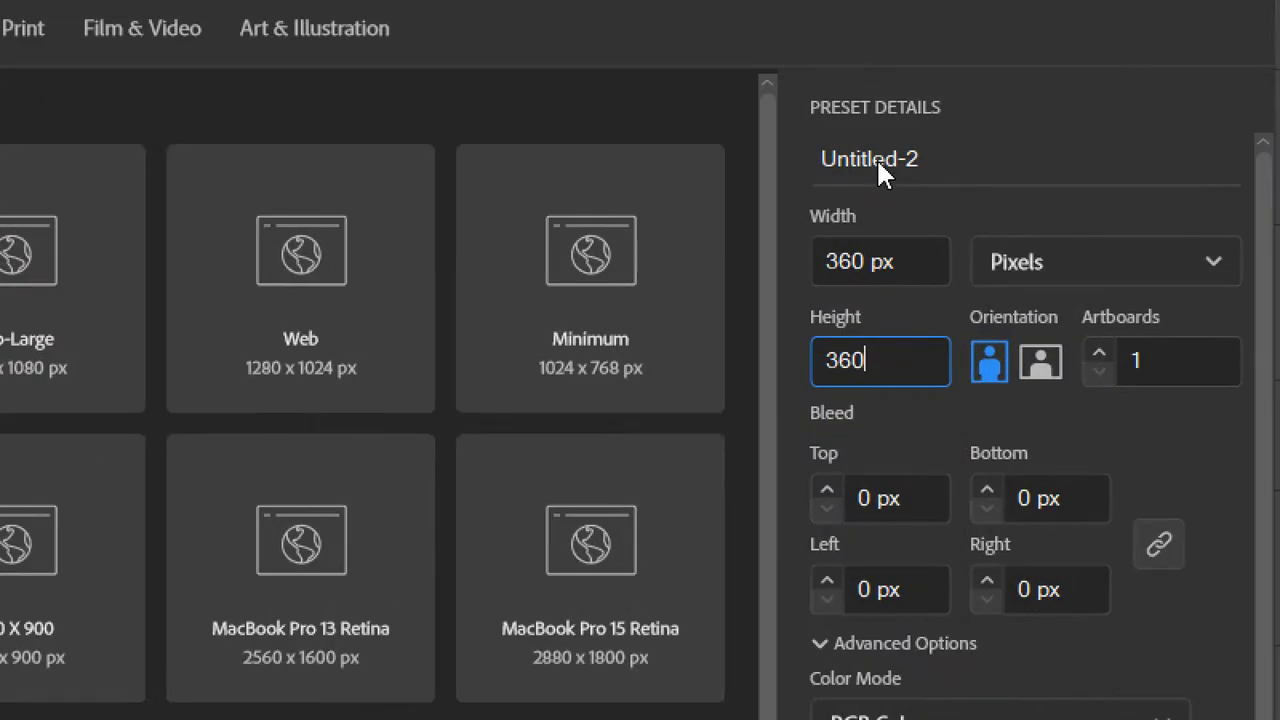
Step: Name the new document 작댕이-1 and create it
double_click(877, 160)
triple_click(956, 166)
click(940, 154)
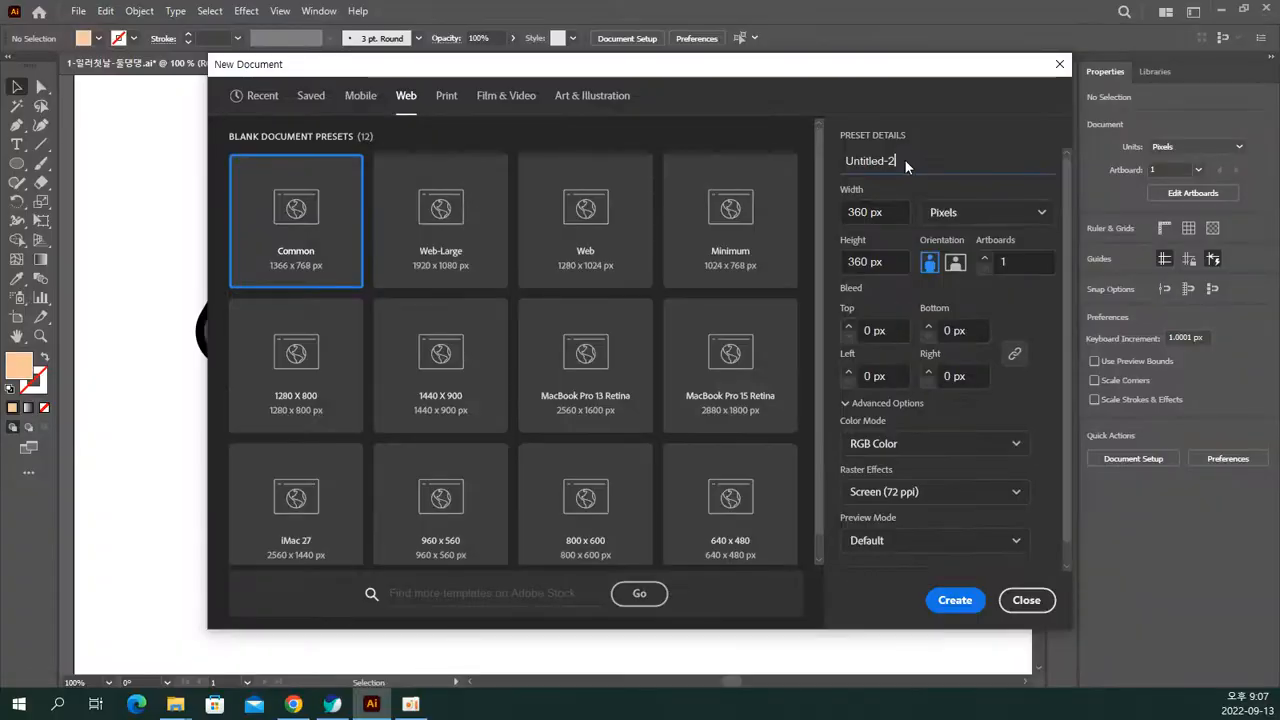
drag(940, 154, 800, 153)
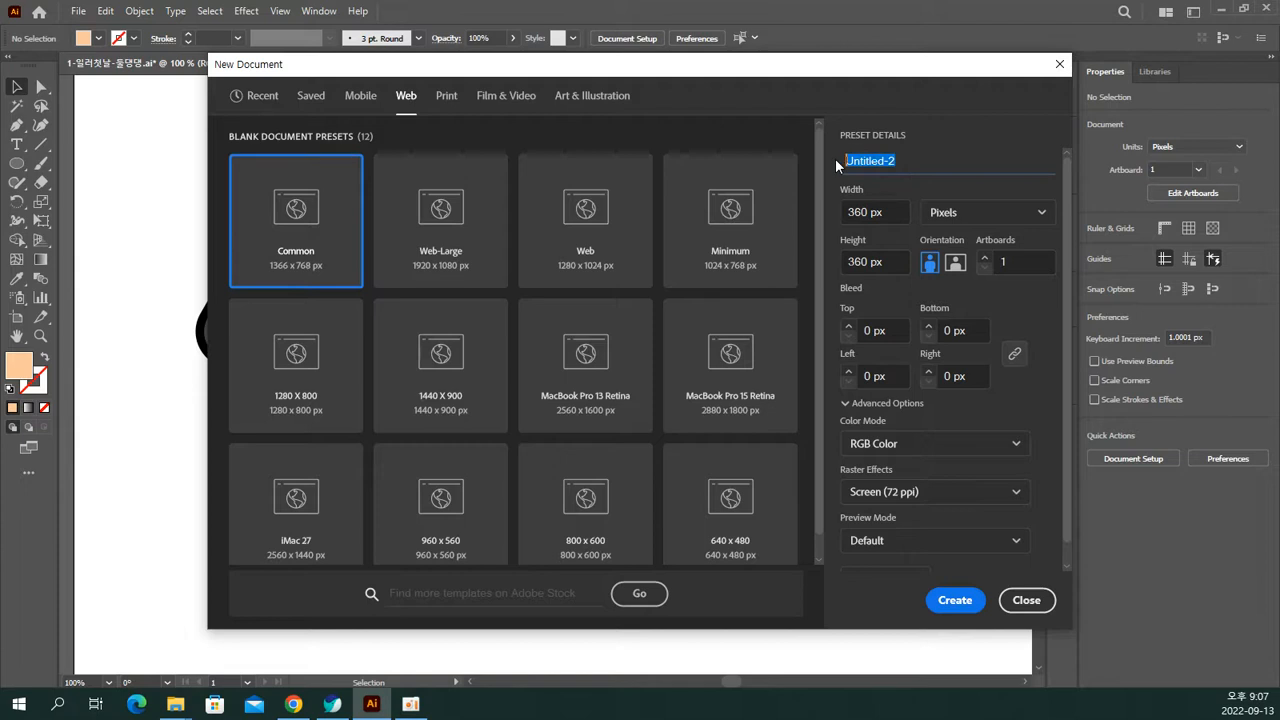
text(작ㄷ)
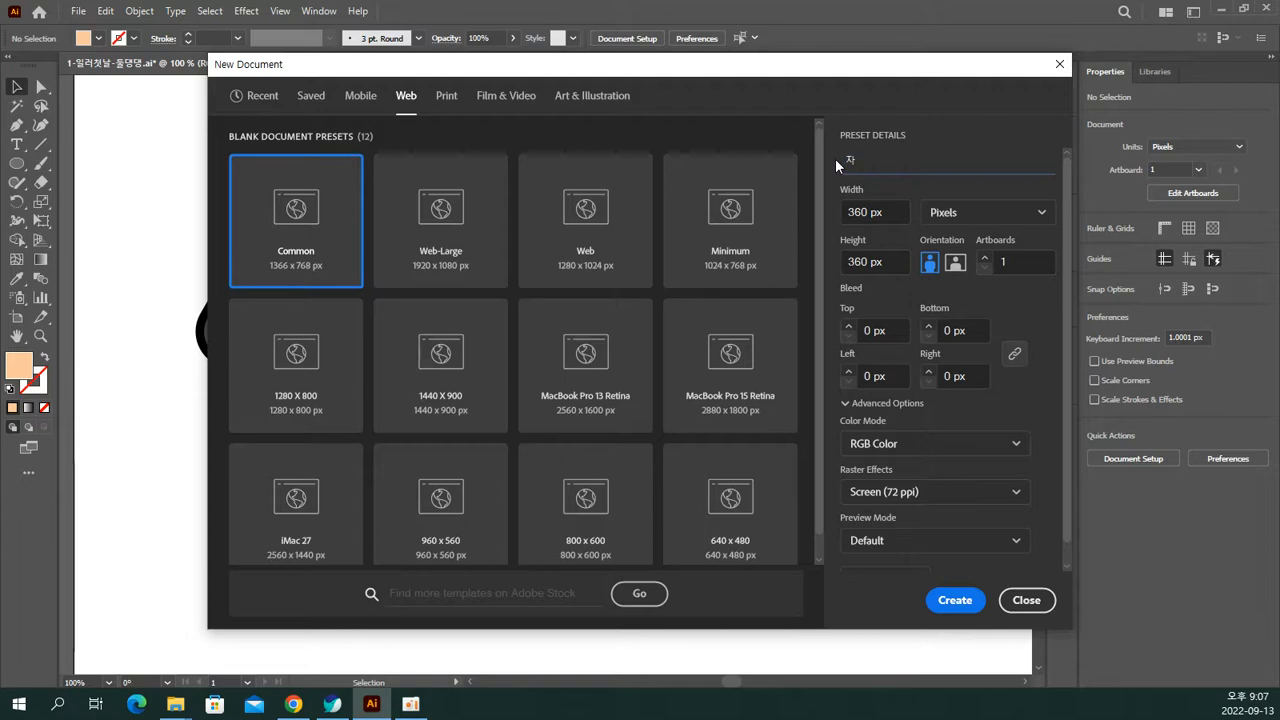
text(ㅏㅇ)
text(ㅇㅣ)
text(-1)
key(Return)
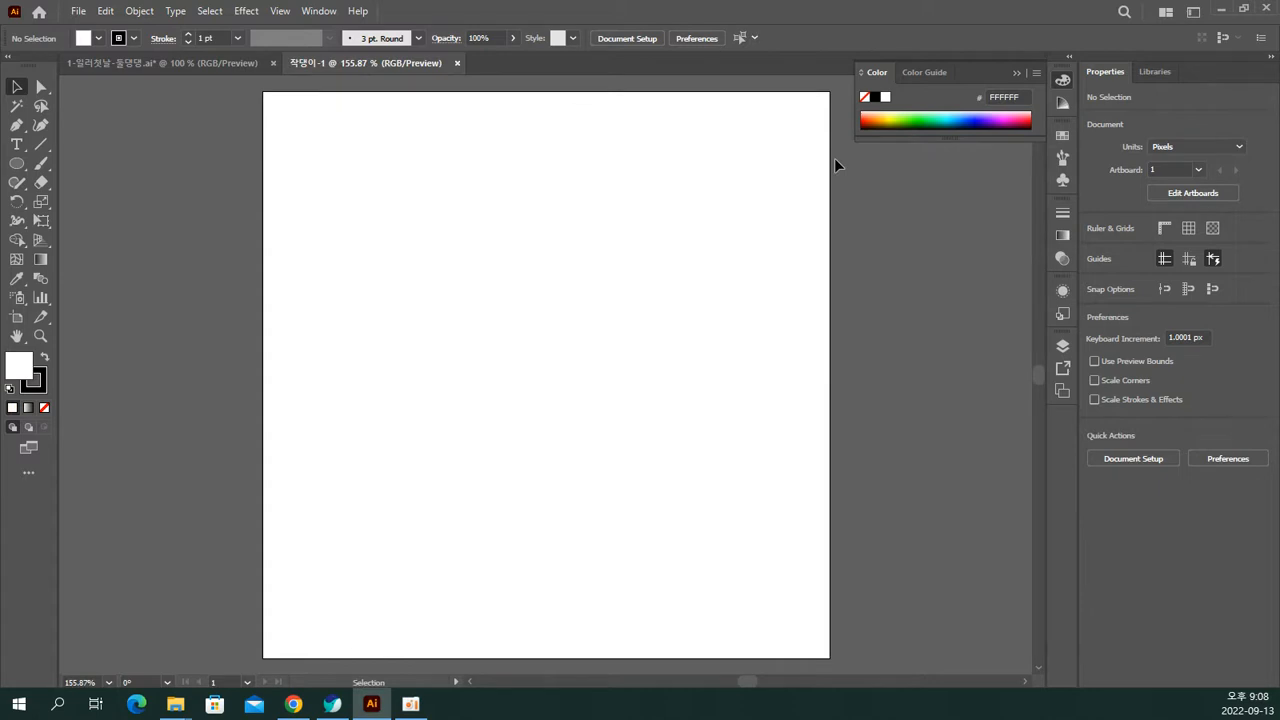
Step: Paste the brown dog into the new document and place its body on the artboard's bottom edge
key(ctrl+1)
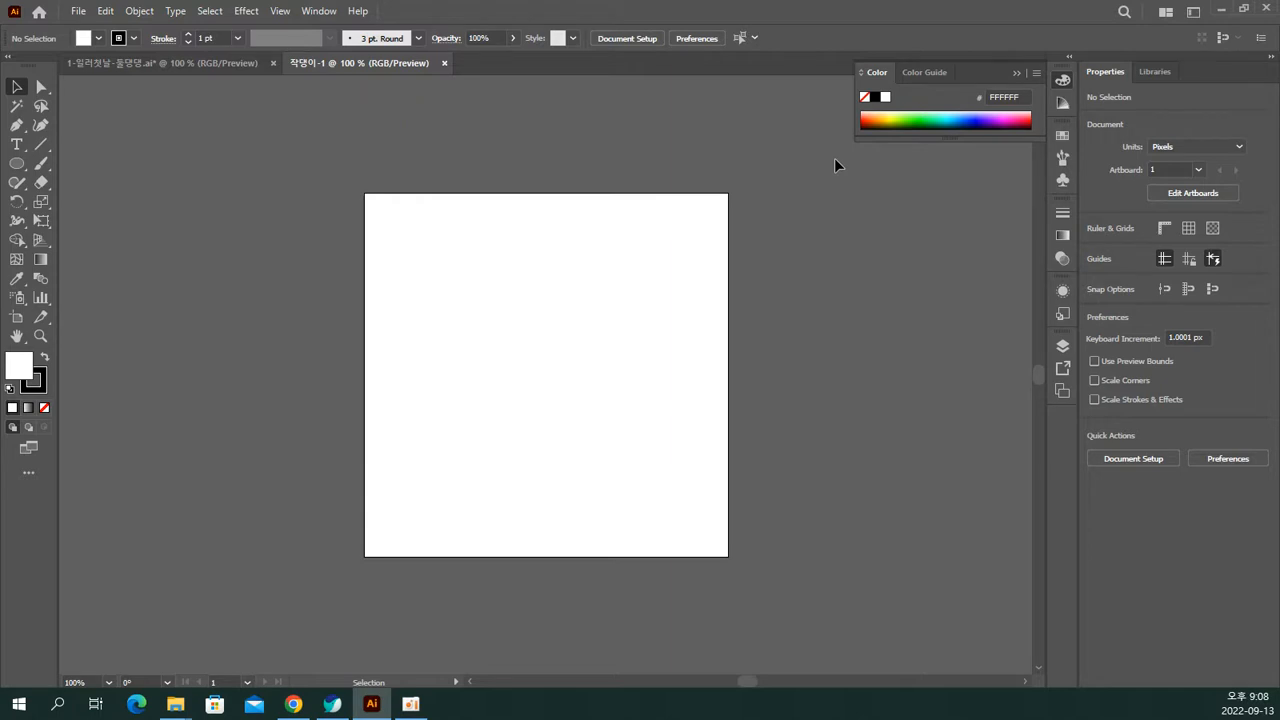
key(ctrl+v)
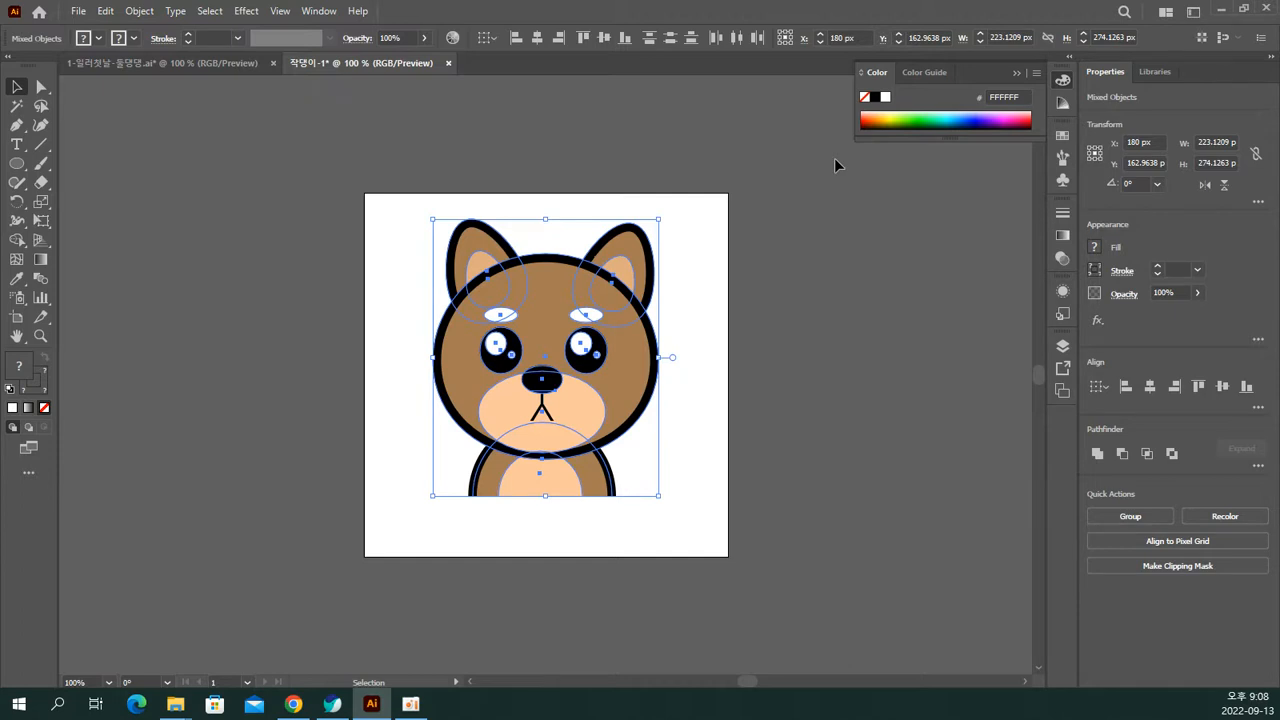
drag(620, 308, 615, 372)
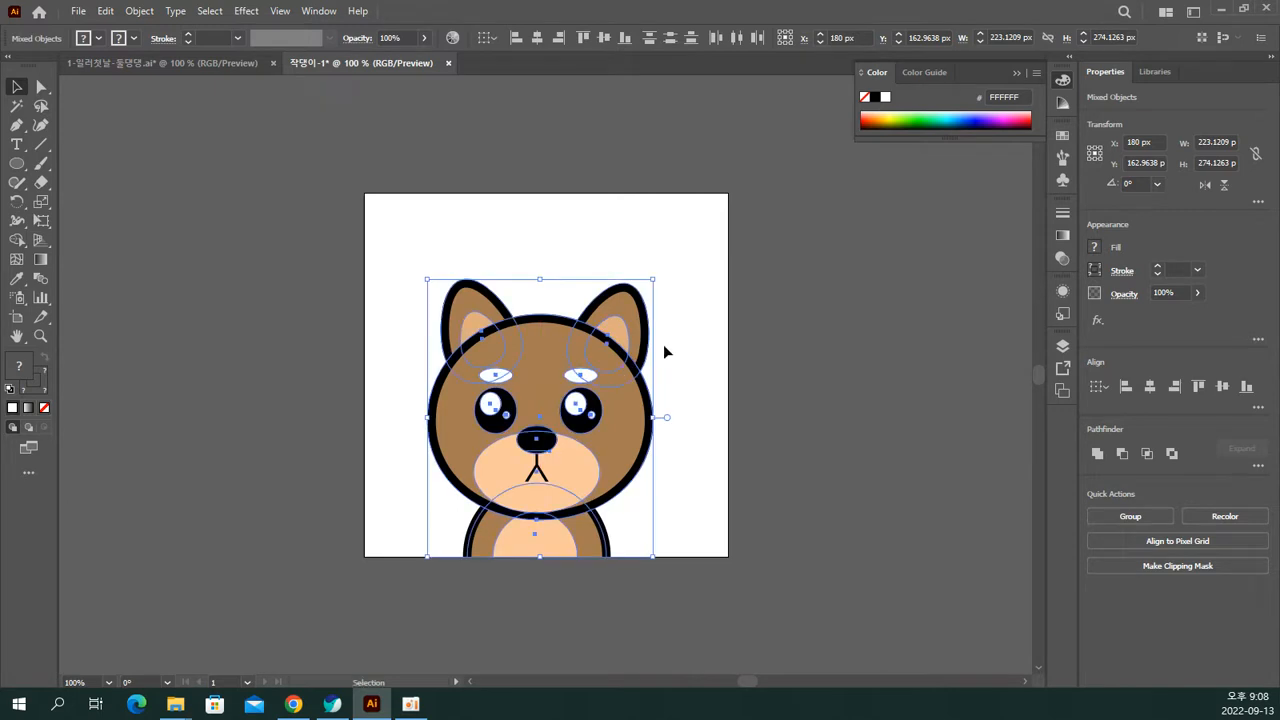
click(709, 281)
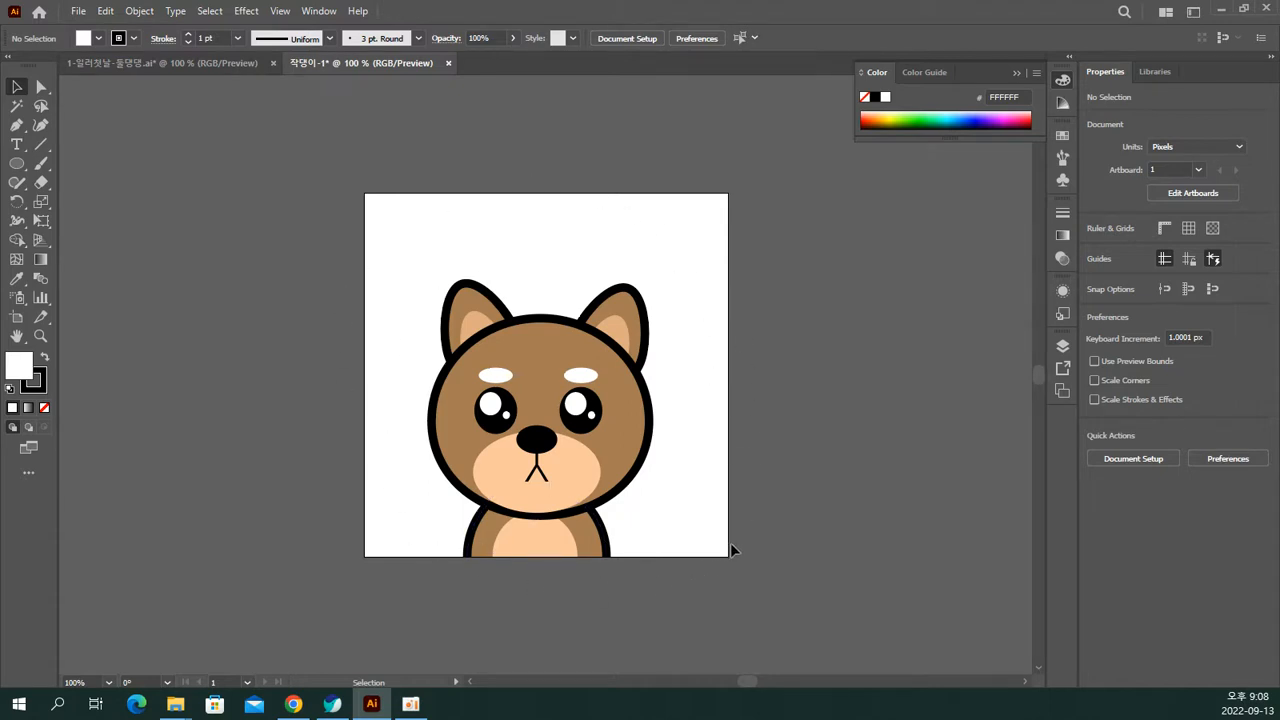
Step: Show the layers instead of the color settings and enlarge the whole dog proportionally, keeping its base on the artboard's bottom edge
click(1015, 75)
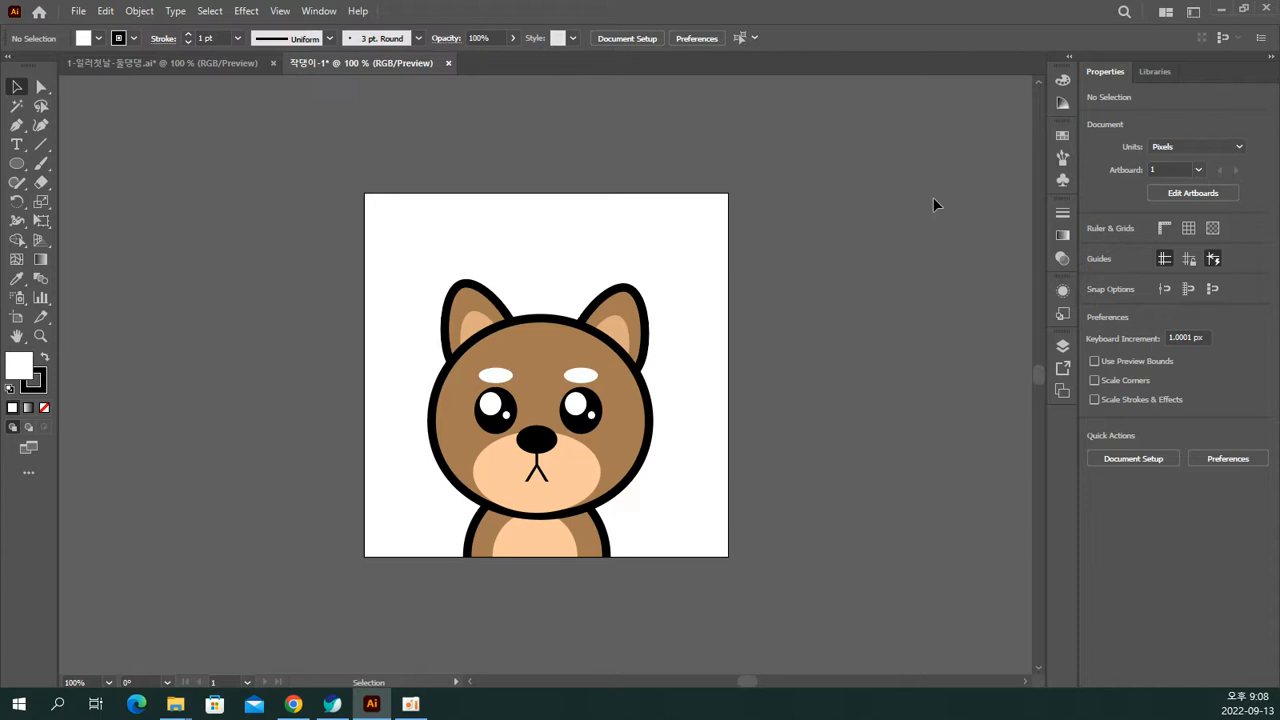
key(F7)
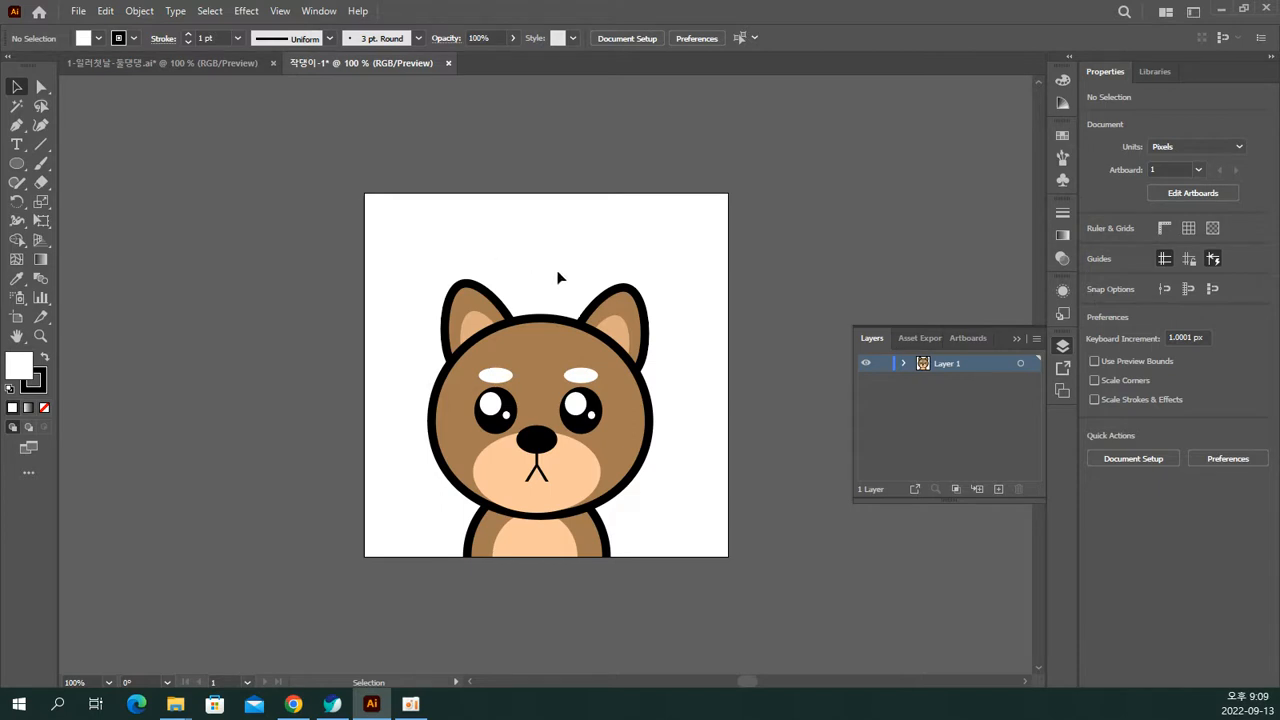
drag(725, 604, 345, 248)
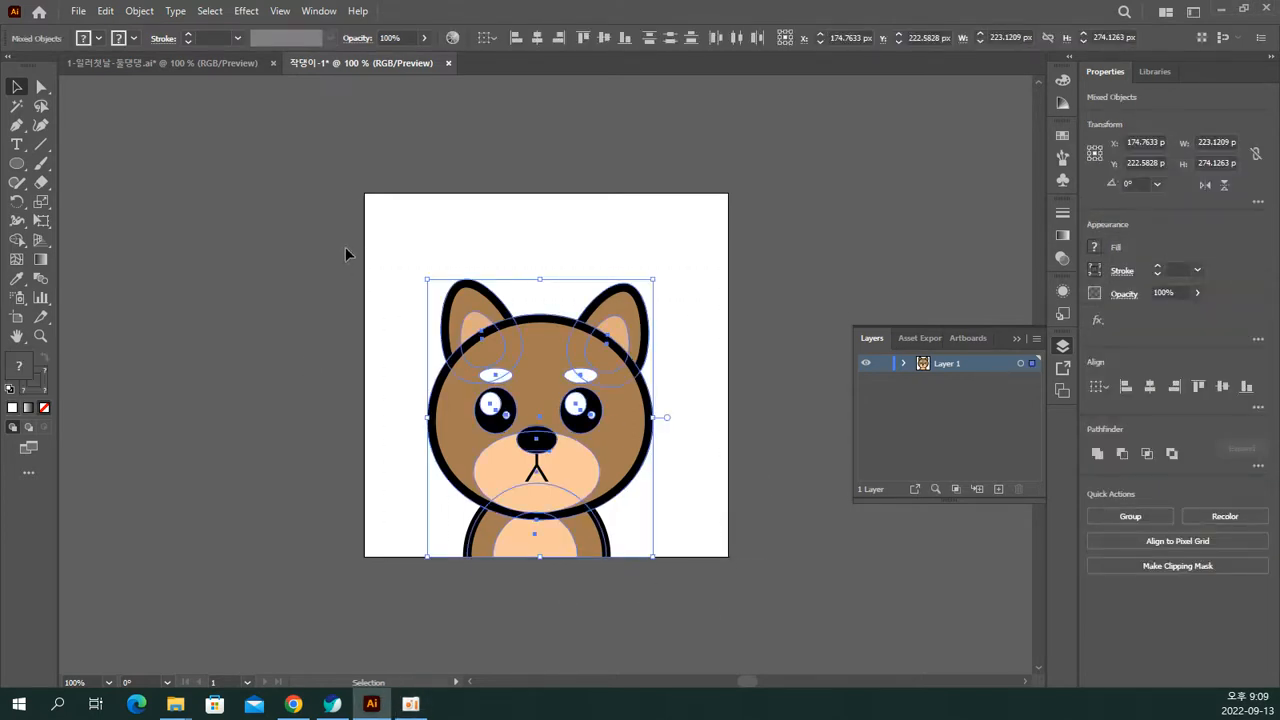
drag(657, 277, 587, 362)
drag(556, 412, 710, 256)
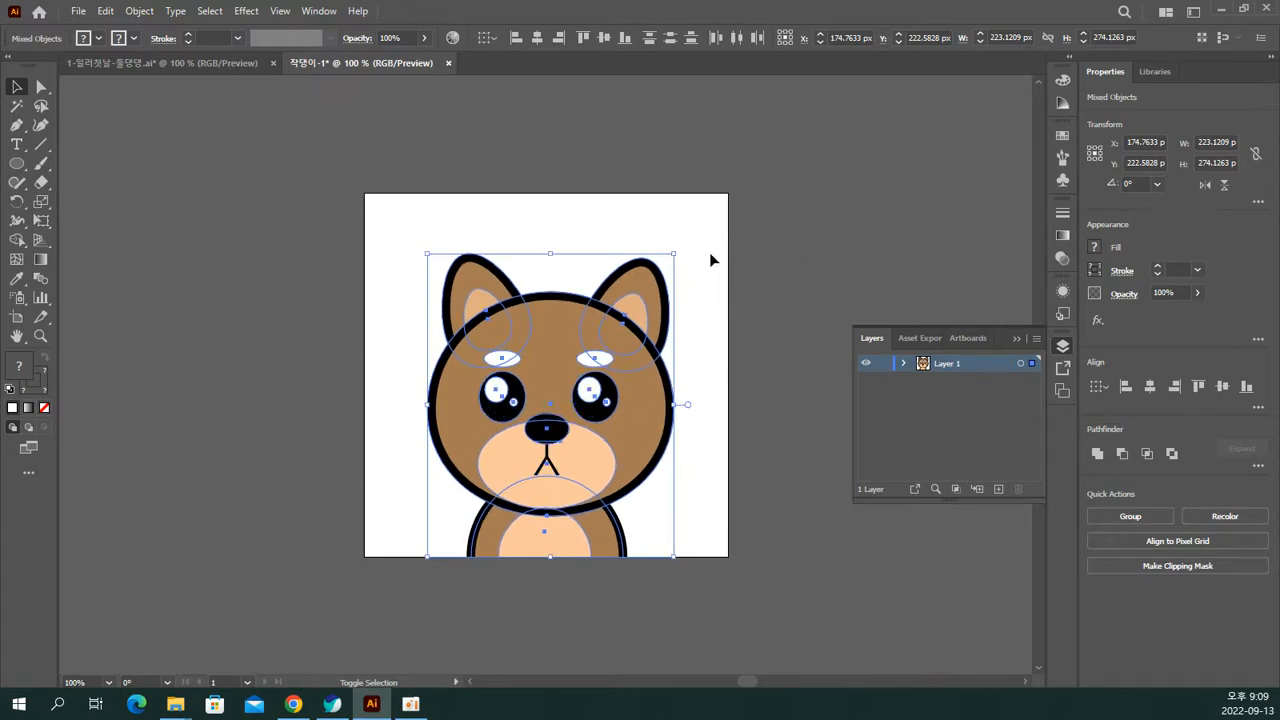
click(772, 264)
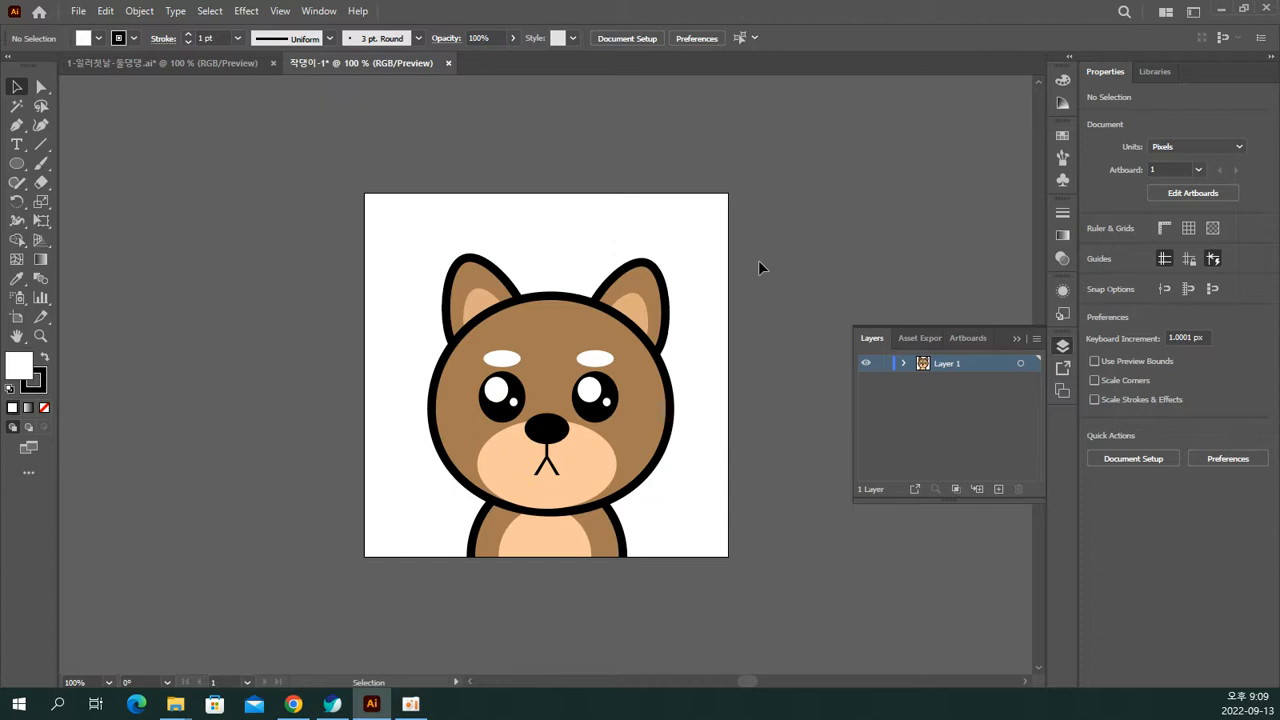
Step: Save the document as 작댕이-1.ai in the Illustrator CC (Legacy) format and accept the legacy format notice
key(a)
key(ctrl+s)
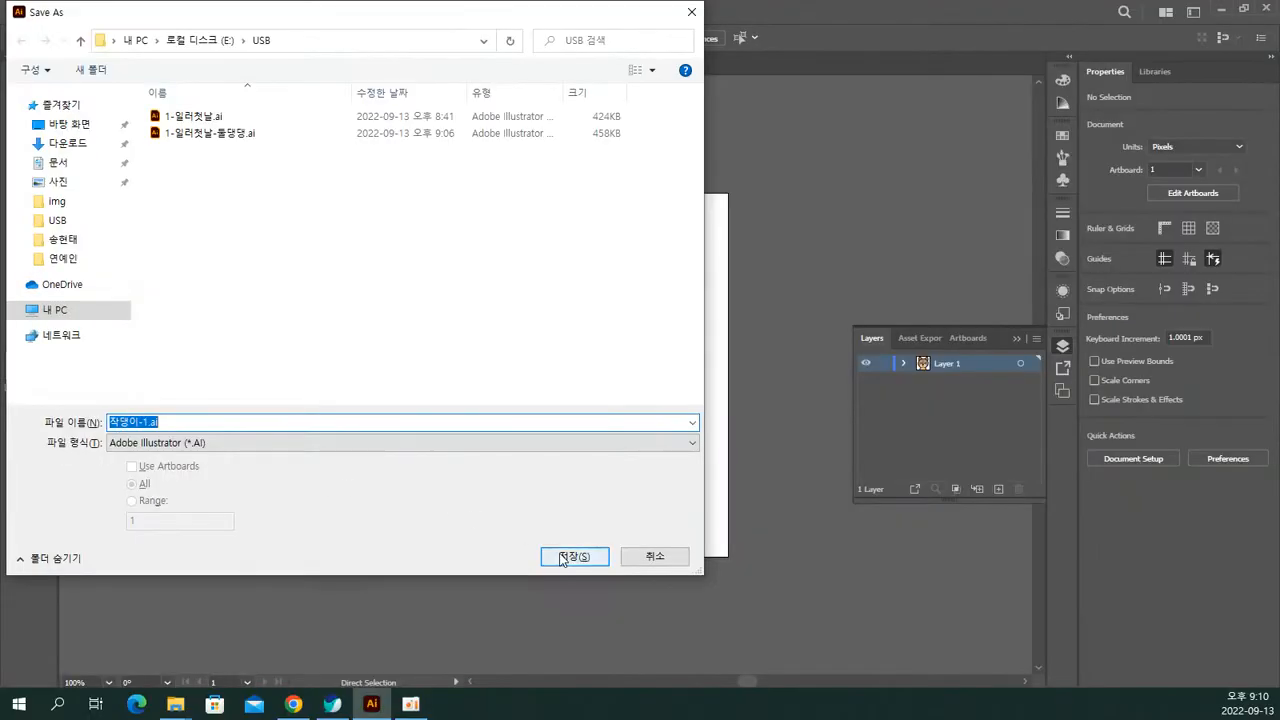
click(1060, 687)
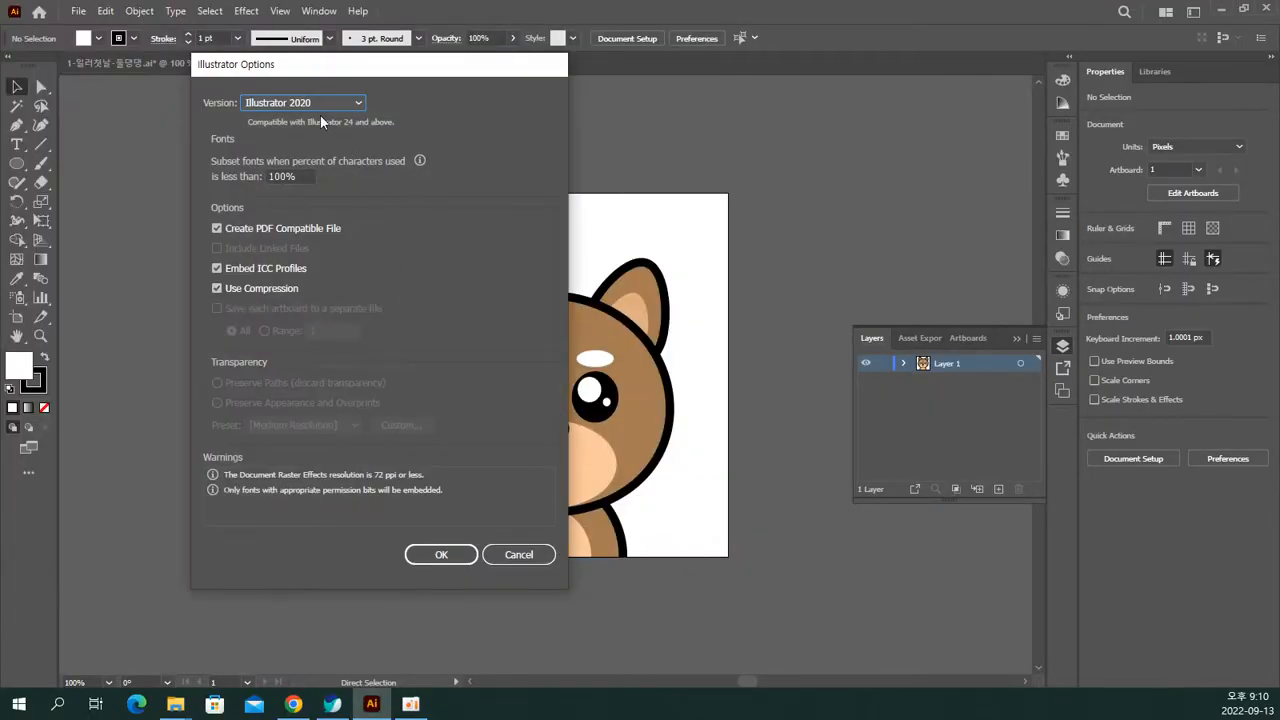
click(300, 105)
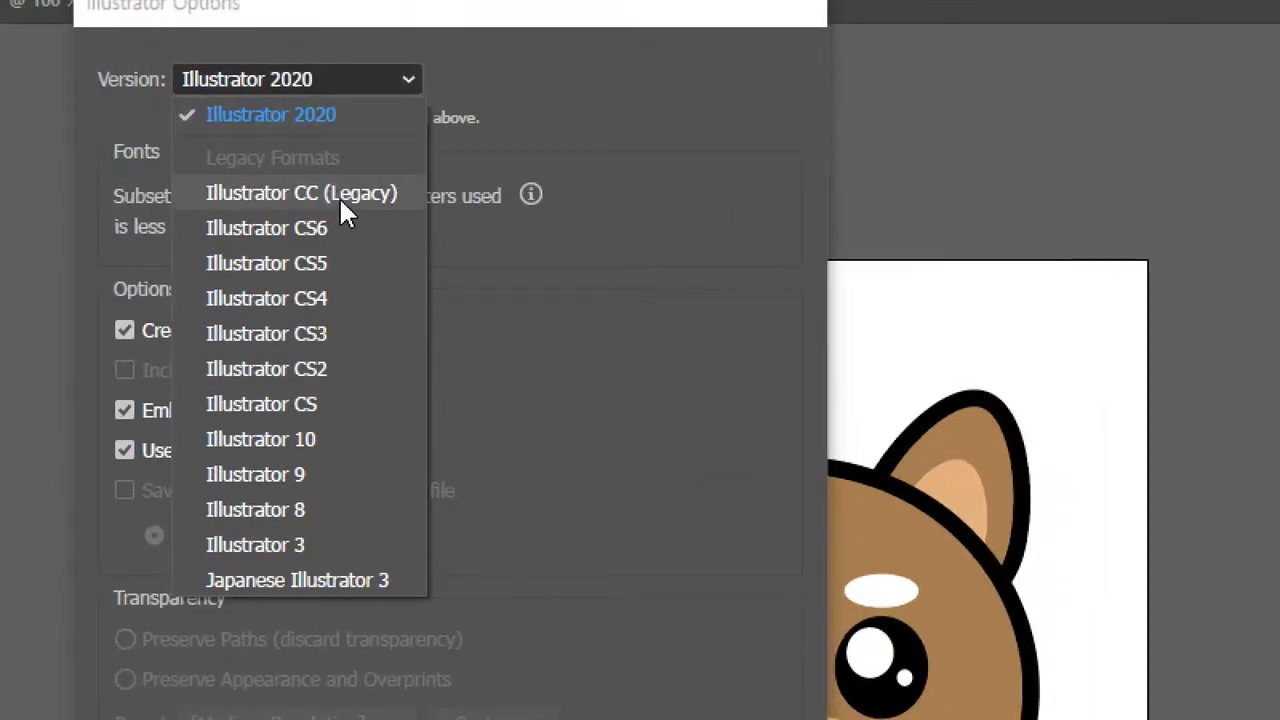
click(340, 198)
key(alt)
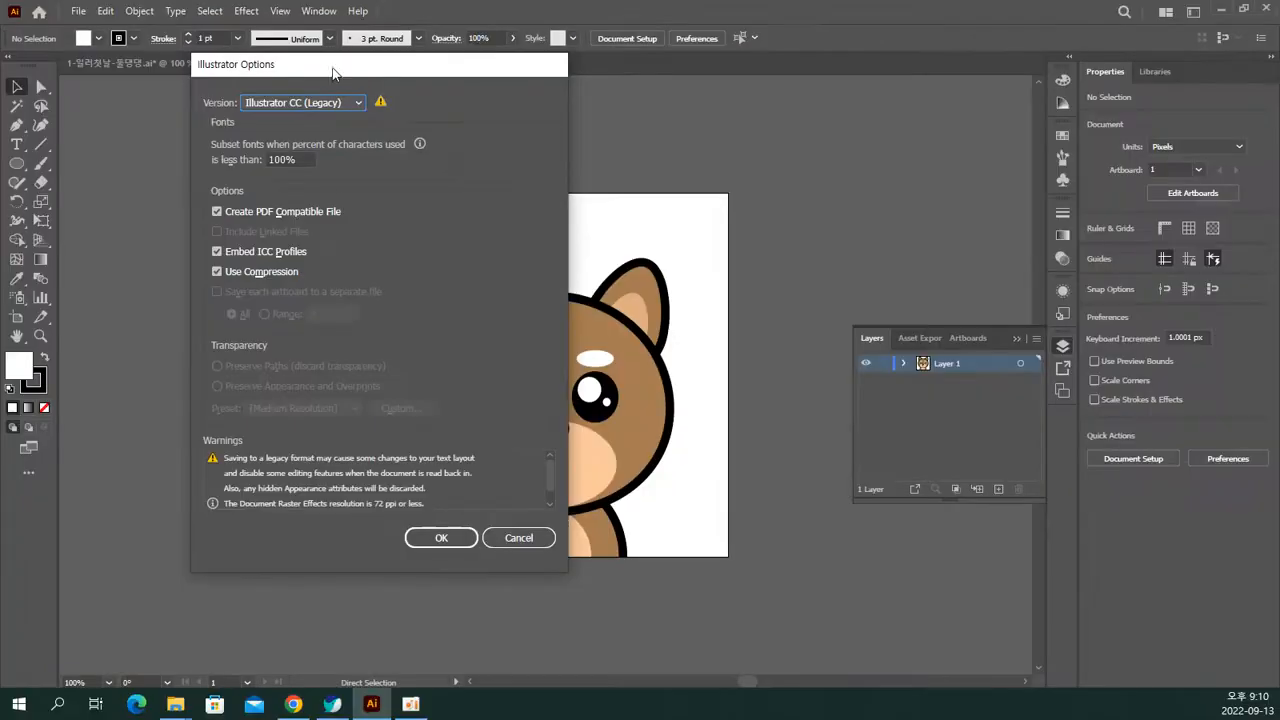
click(446, 544)
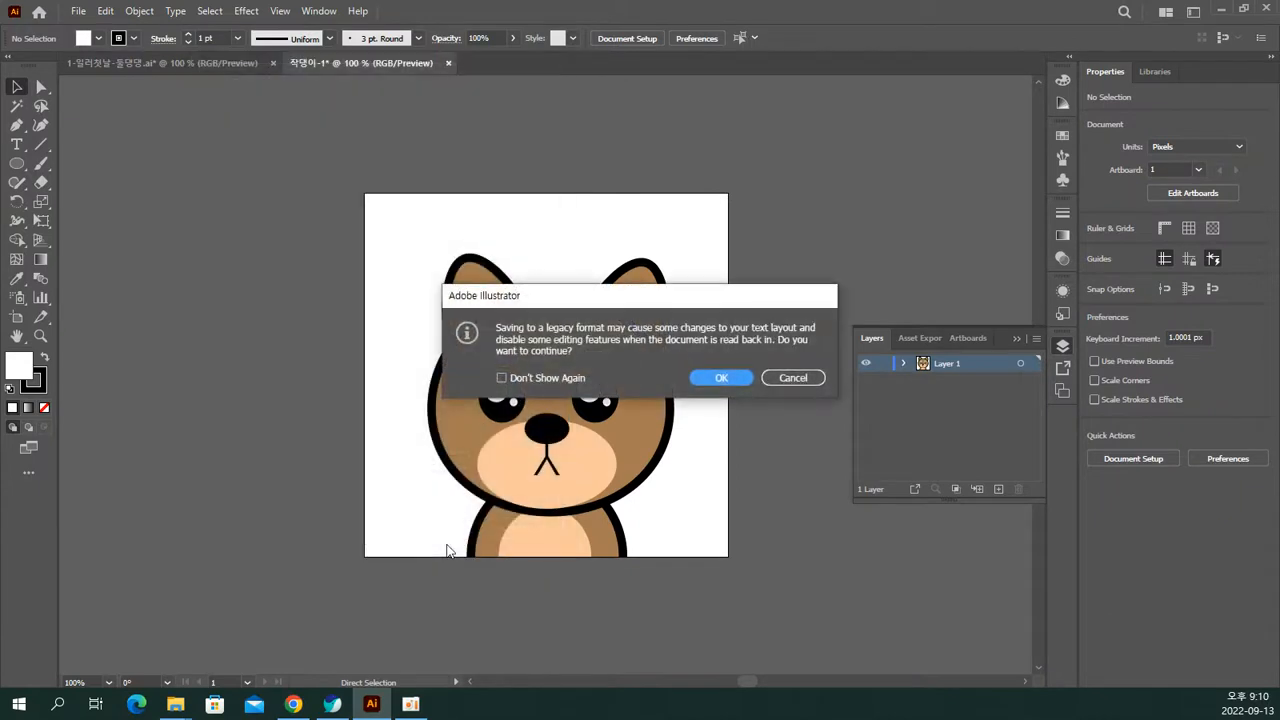
click(722, 378)
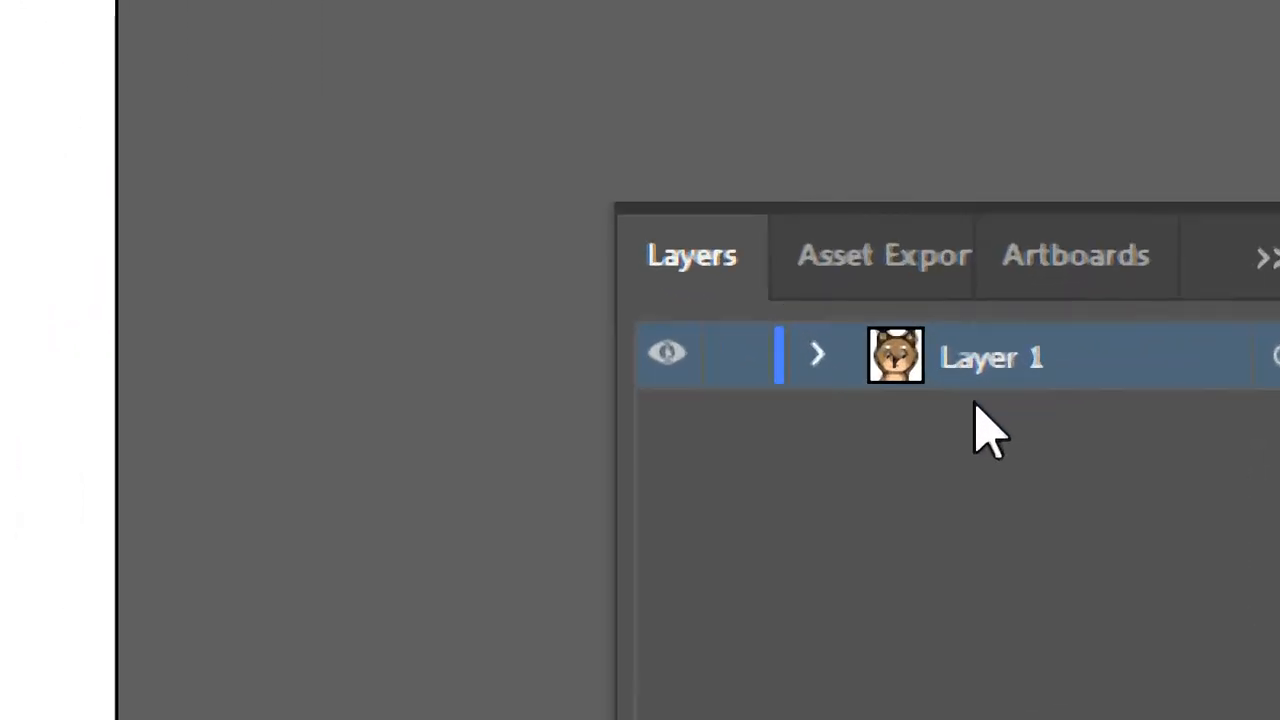
Step: Rename the layer holding the dog to 1
double_click(990, 360)
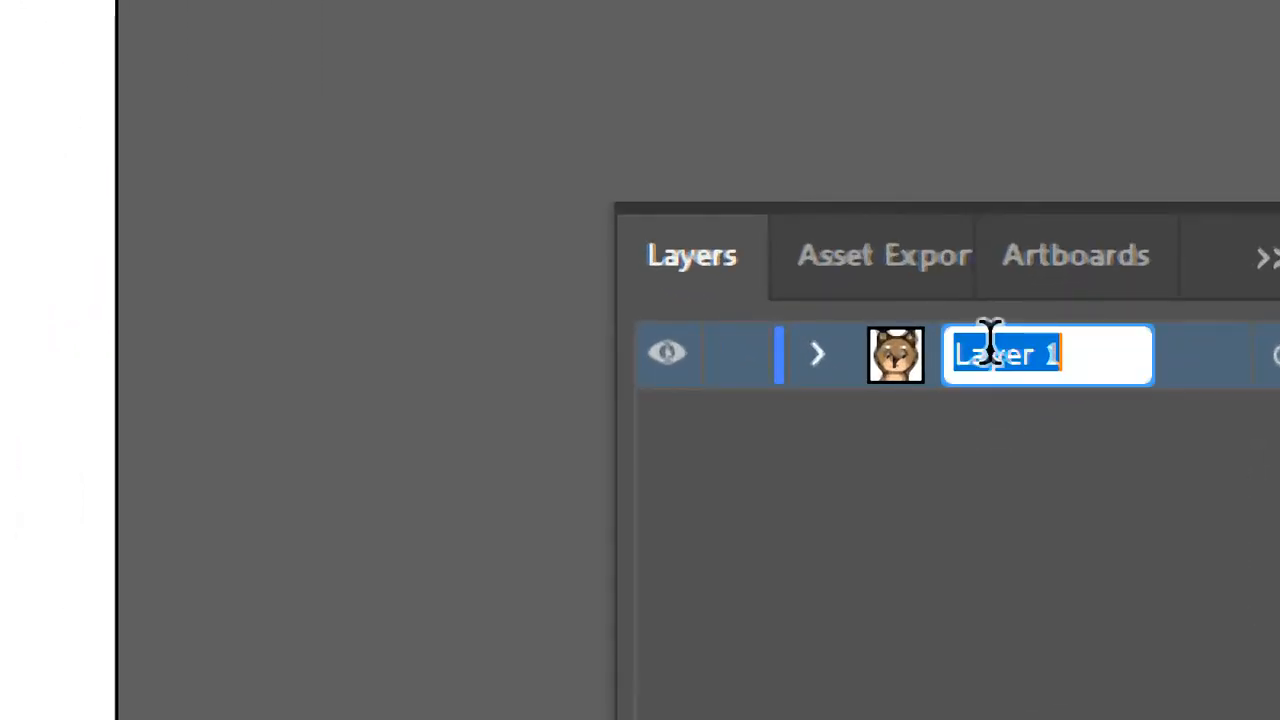
text(1)
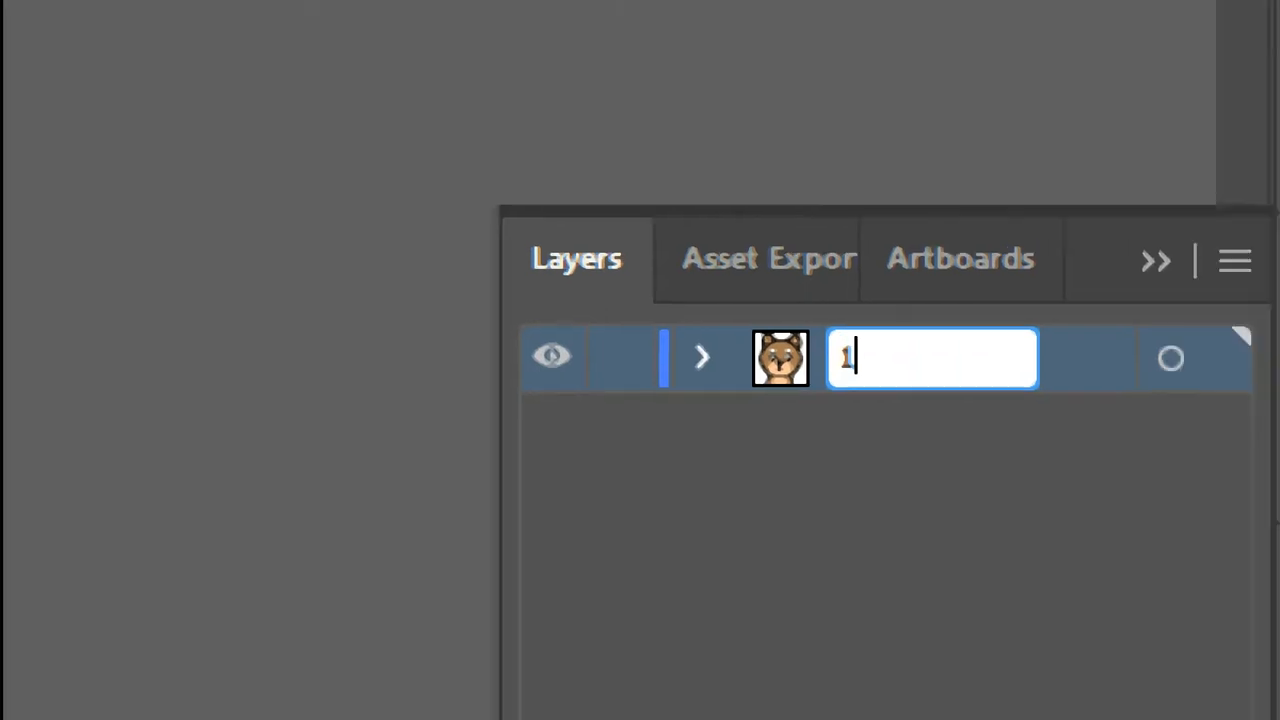
click(1010, 428)
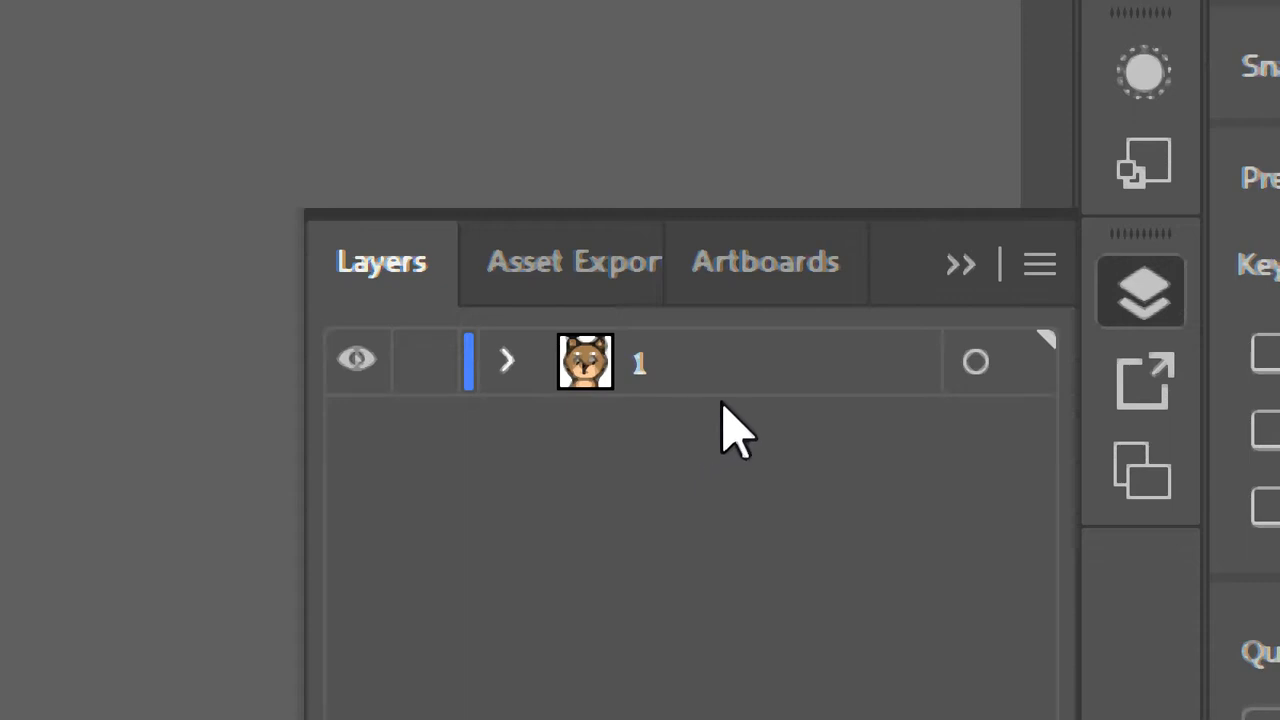
Step: Duplicate layer 1 and rename the copy 2
click(752, 352)
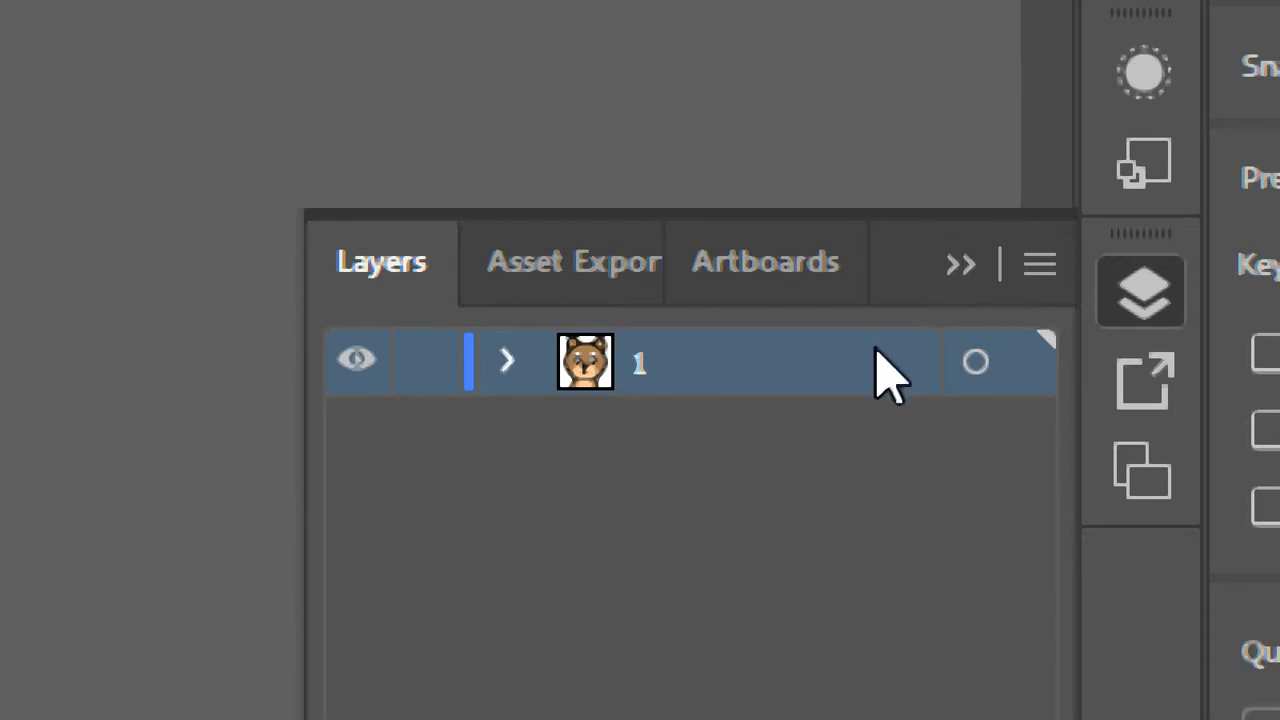
click(1030, 272)
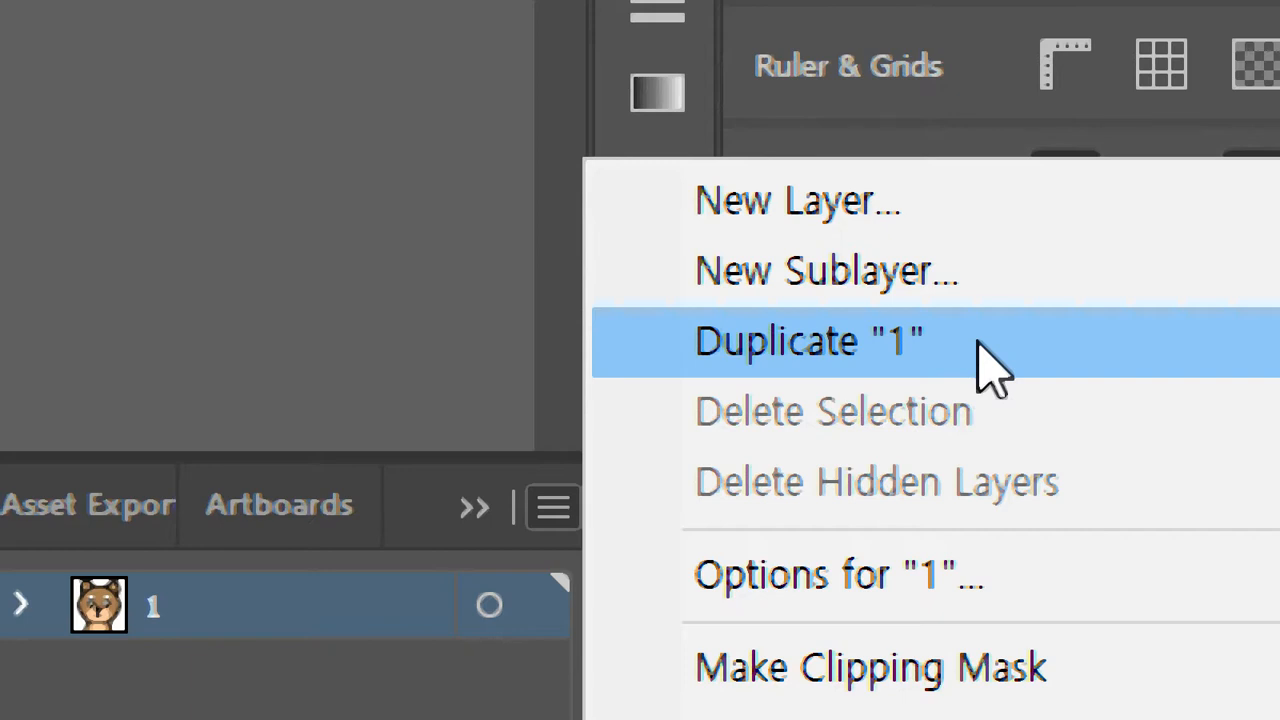
click(990, 370)
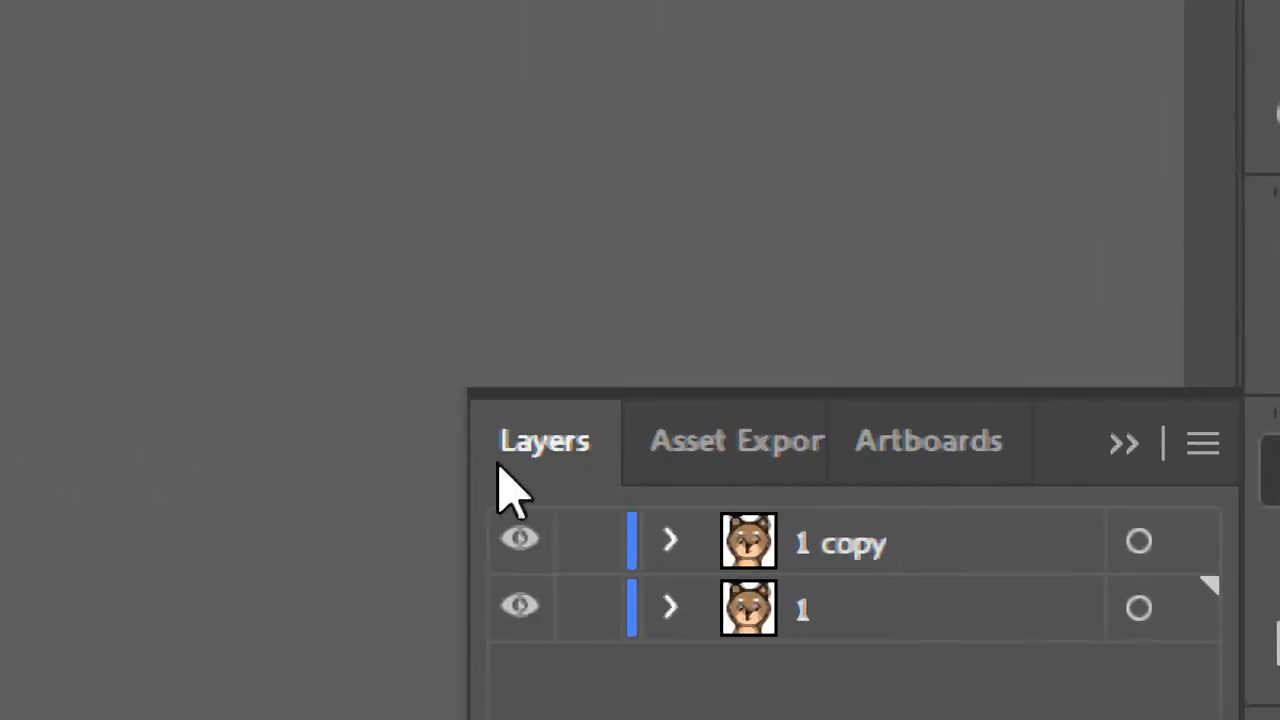
double_click(830, 540)
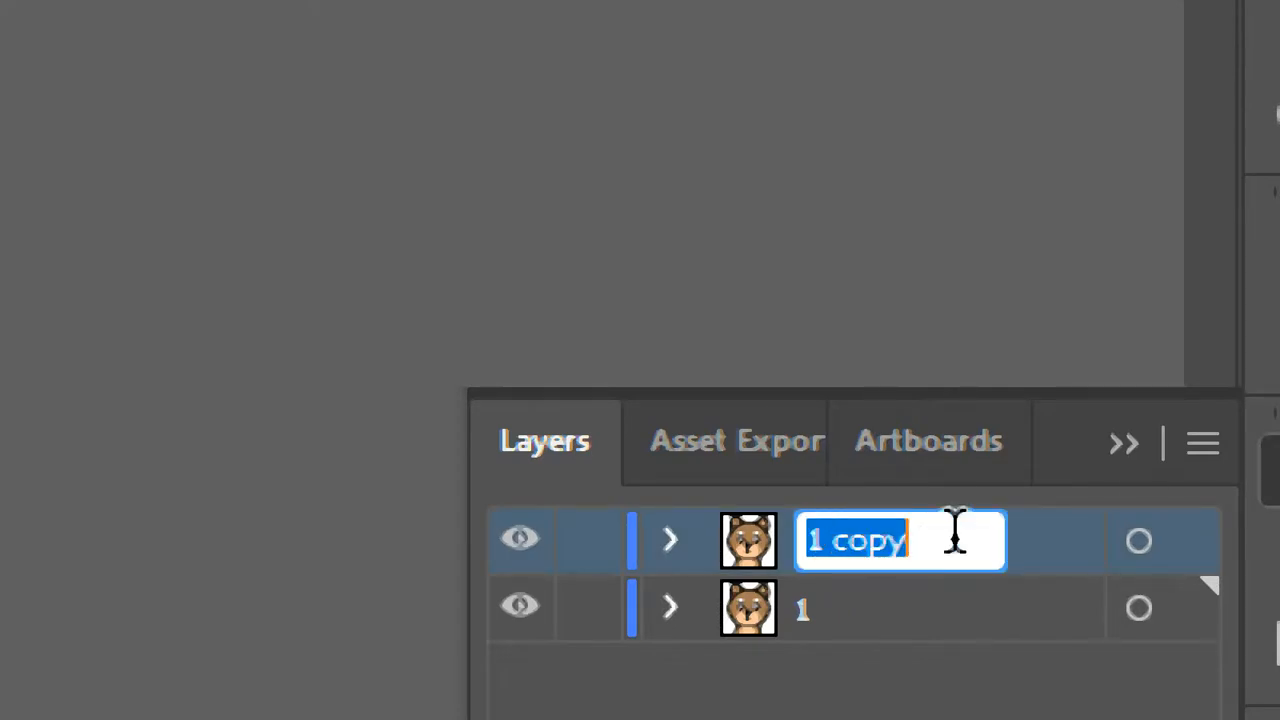
text(2)
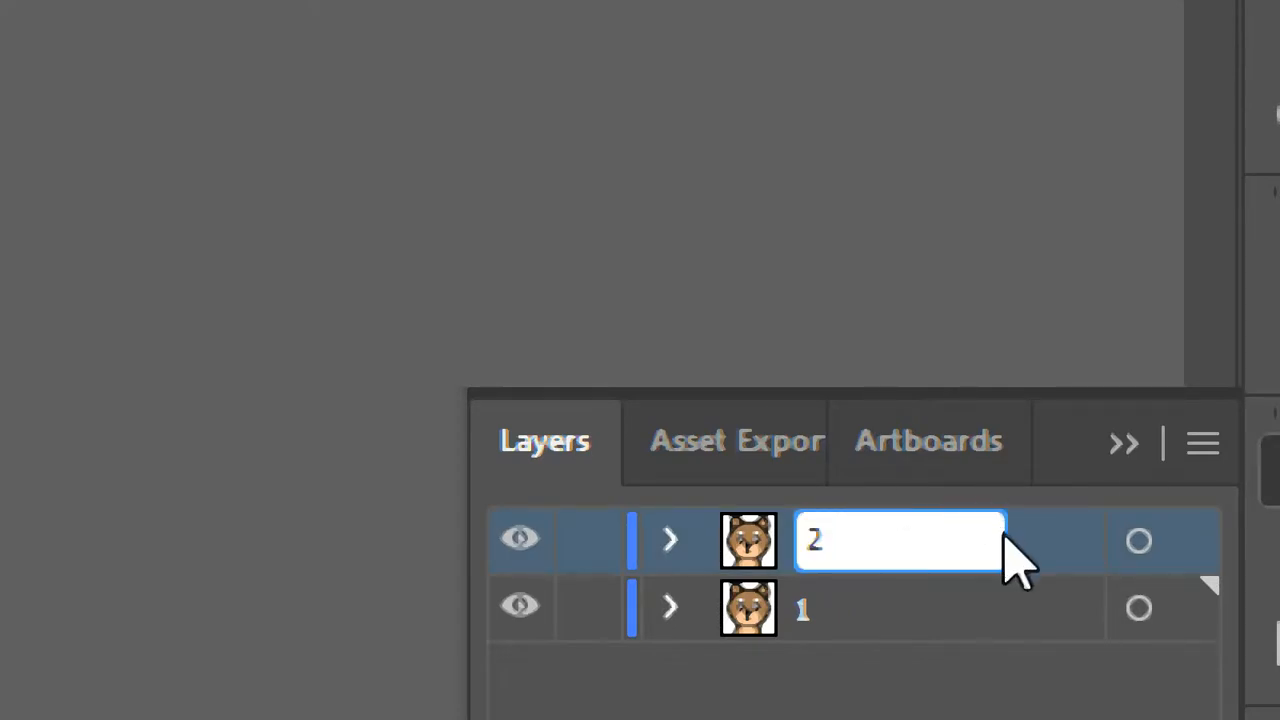
click(947, 605)
Step: Duplicate layer 2, rename the copy 3 and keep layer 3 selected
click(945, 555)
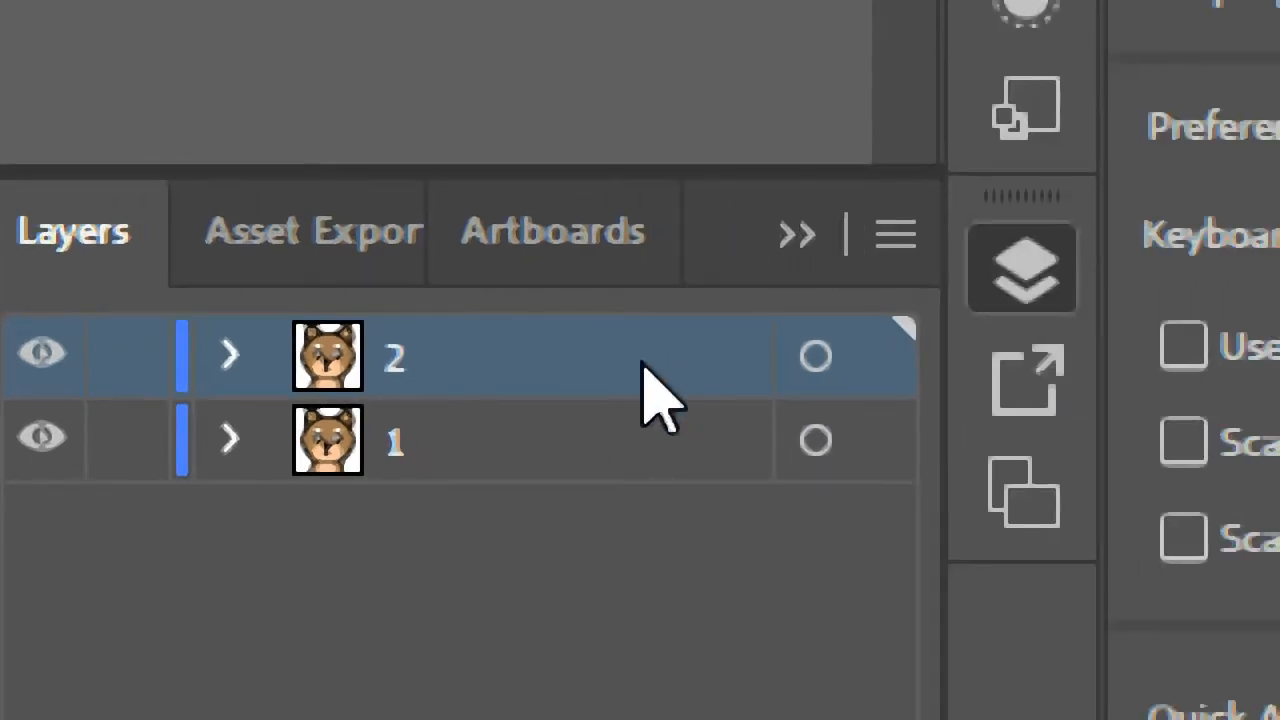
click(900, 245)
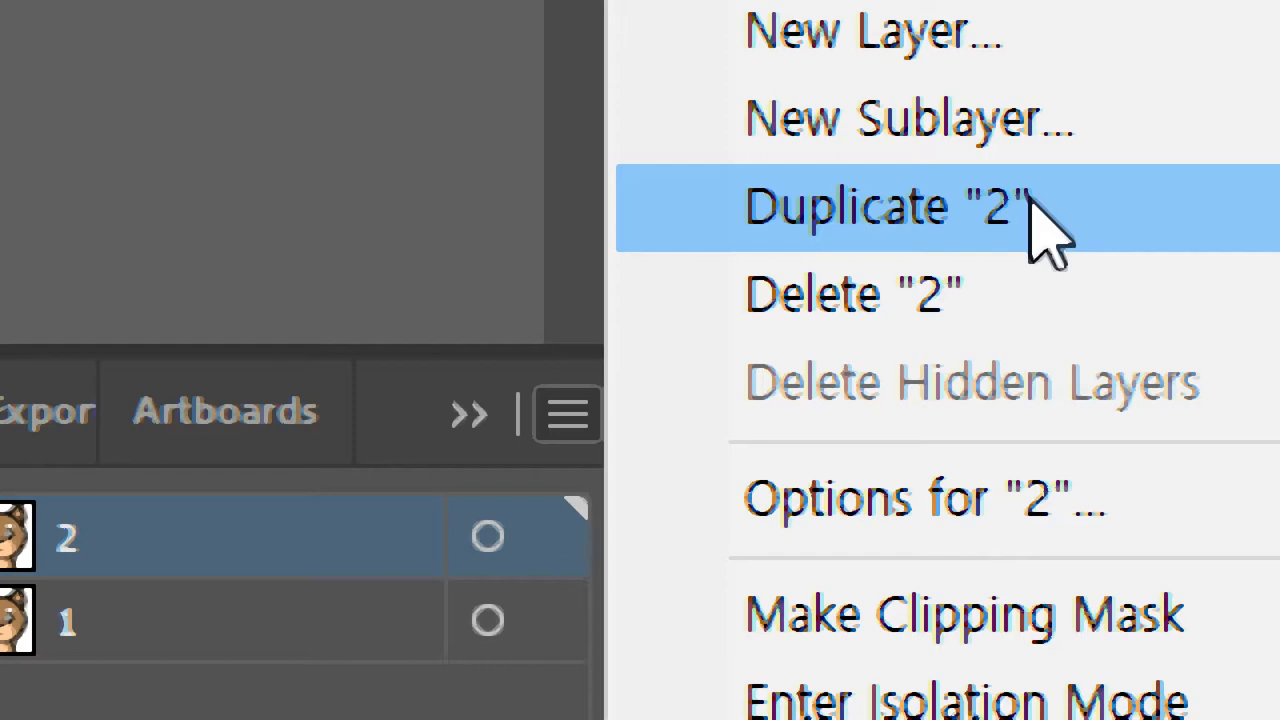
click(1032, 193)
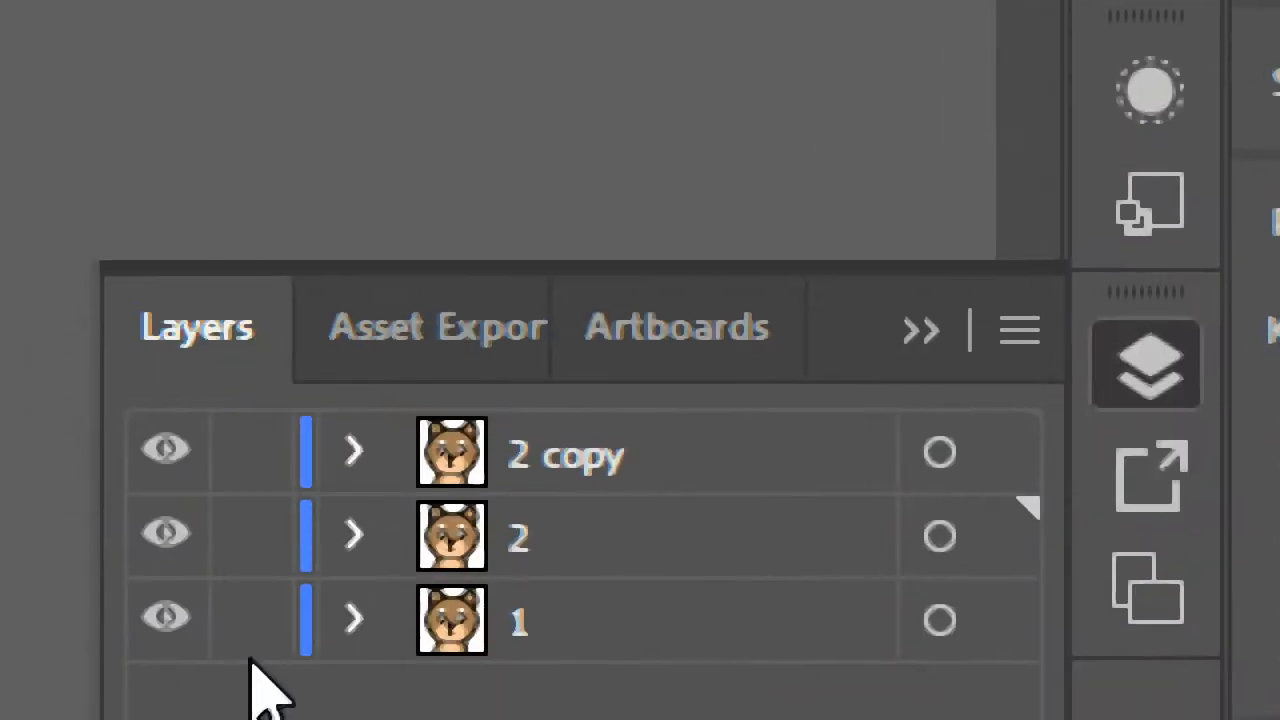
click(591, 450)
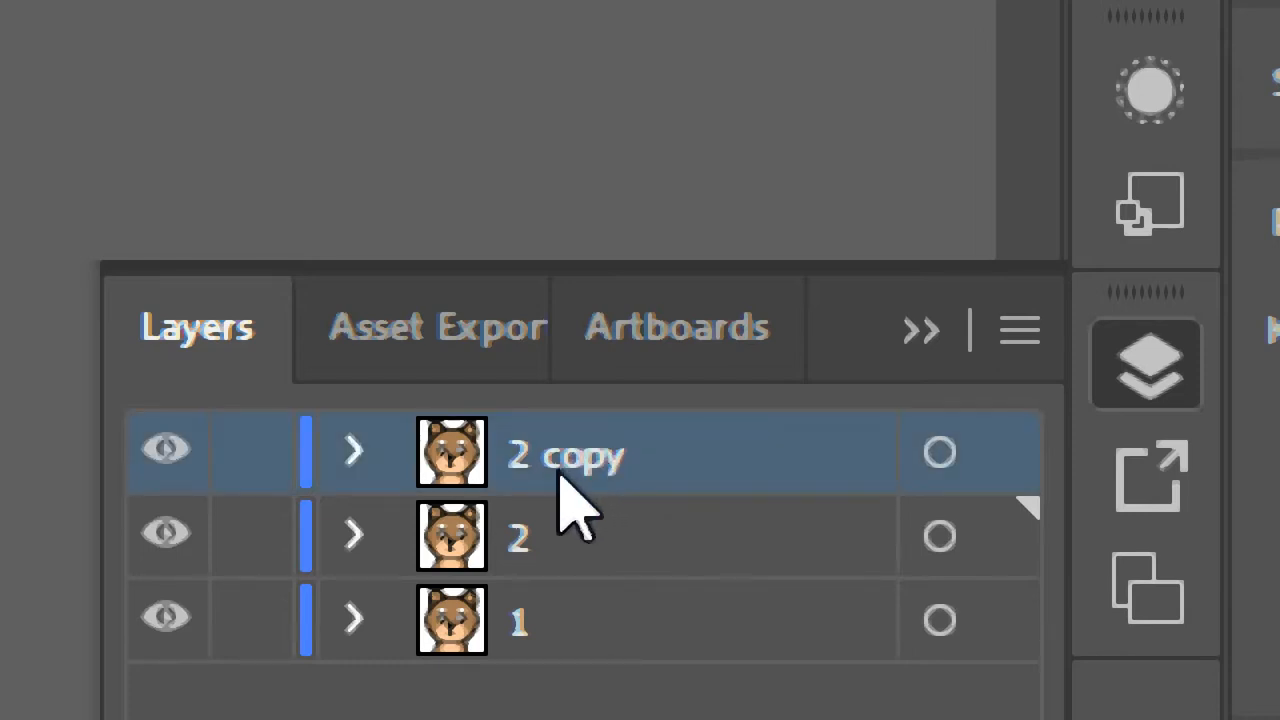
double_click(559, 455)
text(3)
click(566, 534)
click(572, 640)
click(600, 562)
click(603, 445)
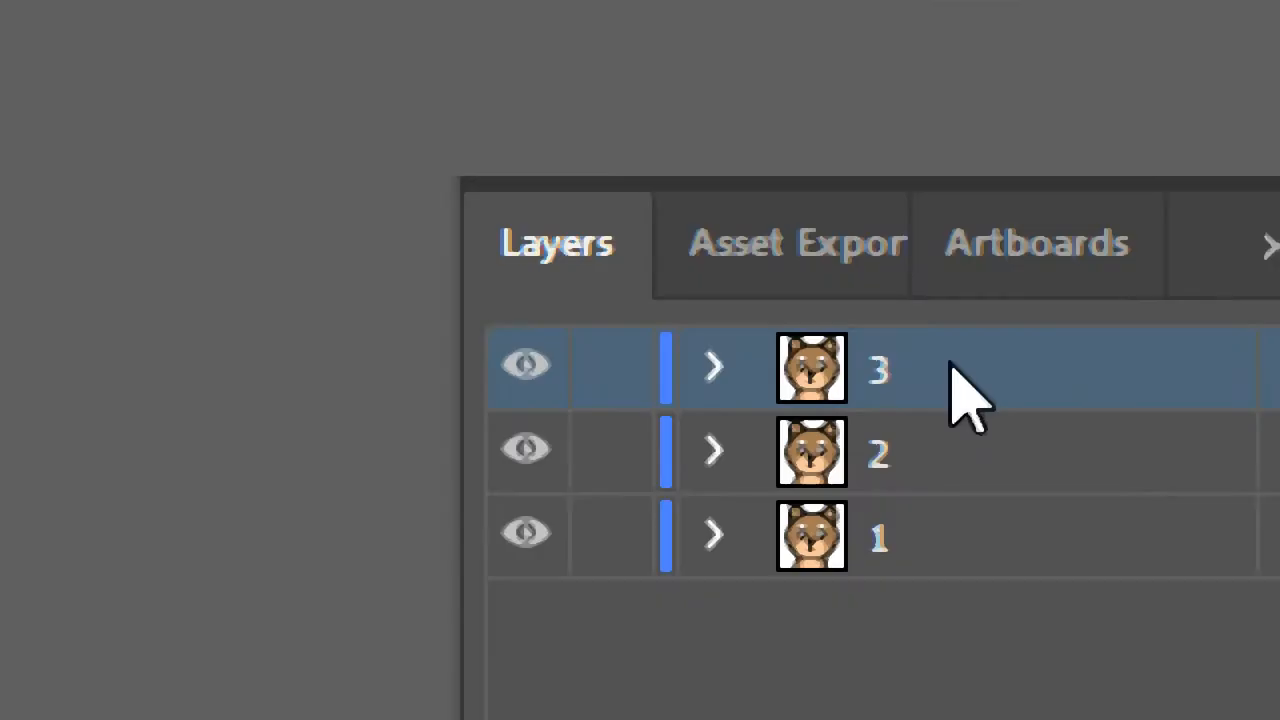
Step: Hide layers 3 and 2 so that only layer 1 is visible, and return the view from Outline to Preview
click(522, 368)
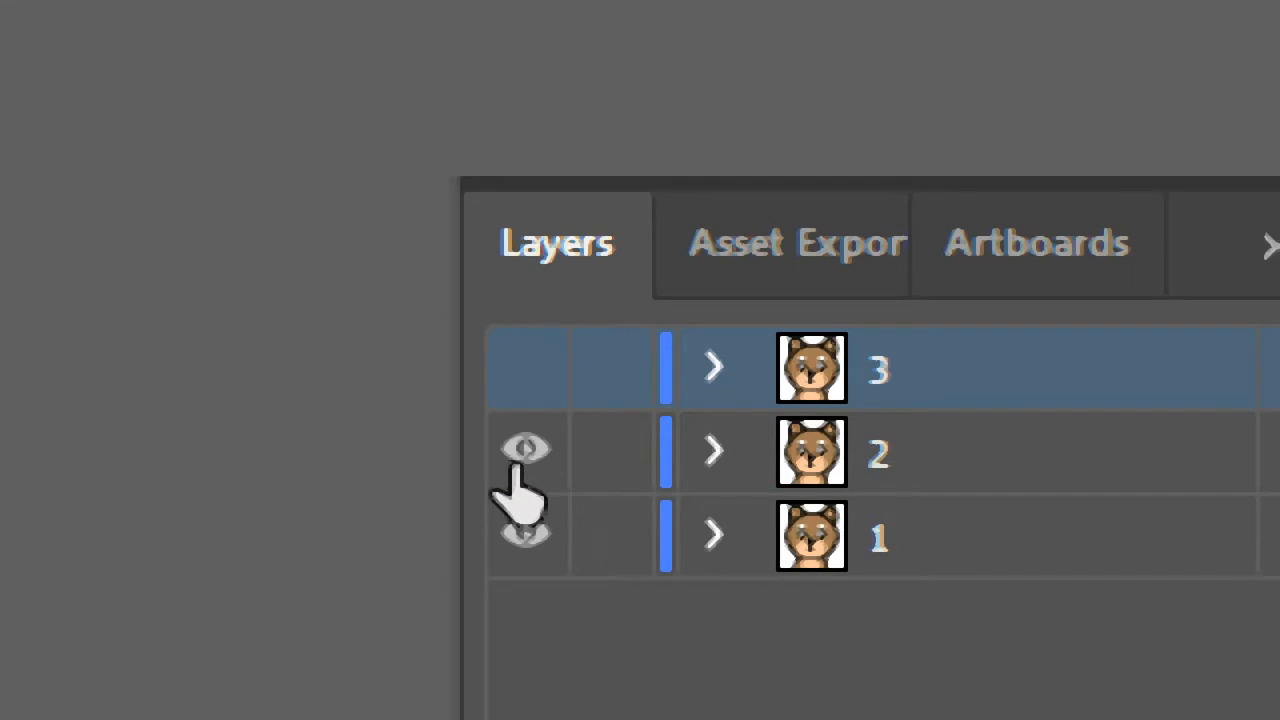
click(518, 452)
click(516, 538)
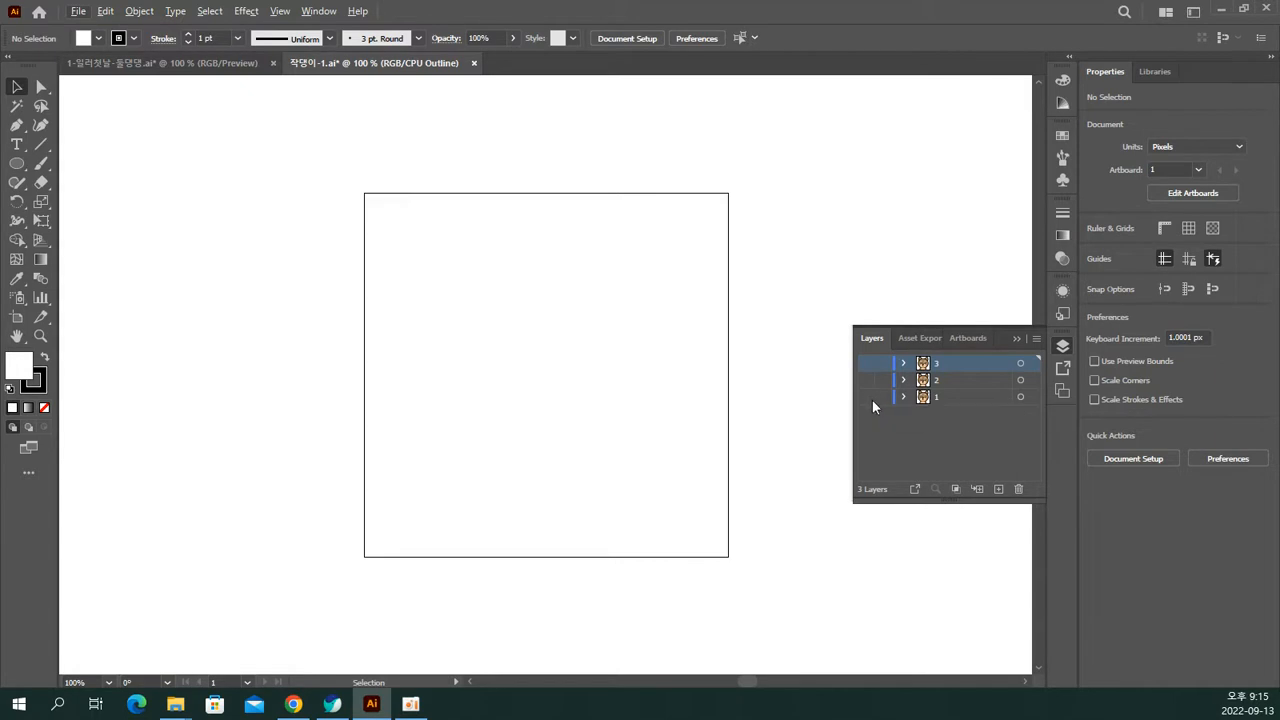
key(ctrl+y)
key(ctrl+y)
key(ctrl+y)
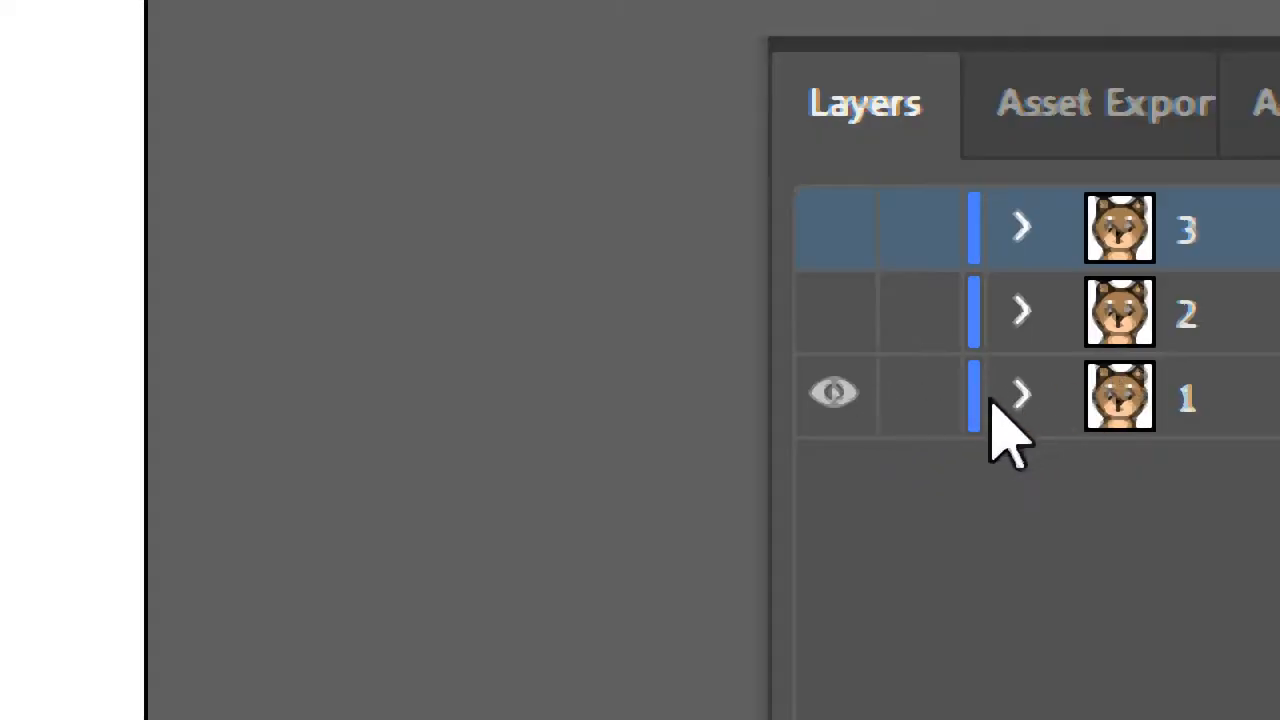
Step: Lock layer 1 and leave it visible
click(919, 402)
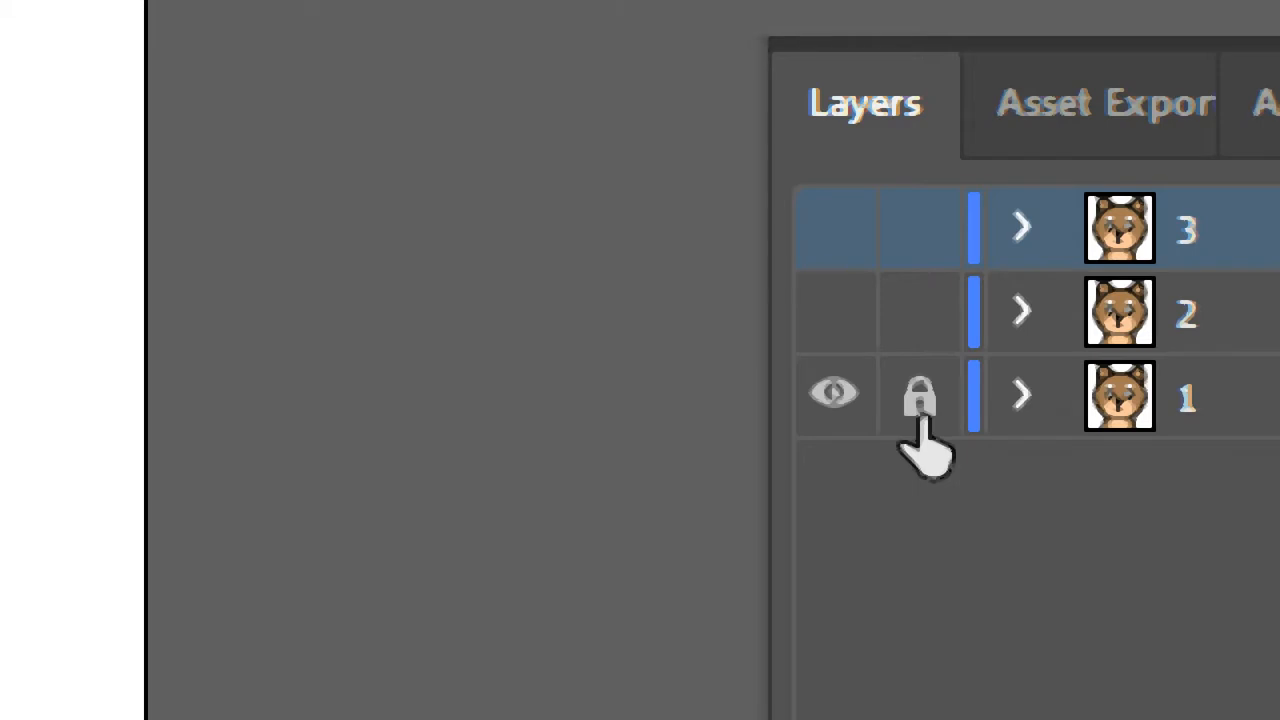
click(838, 416)
click(838, 416)
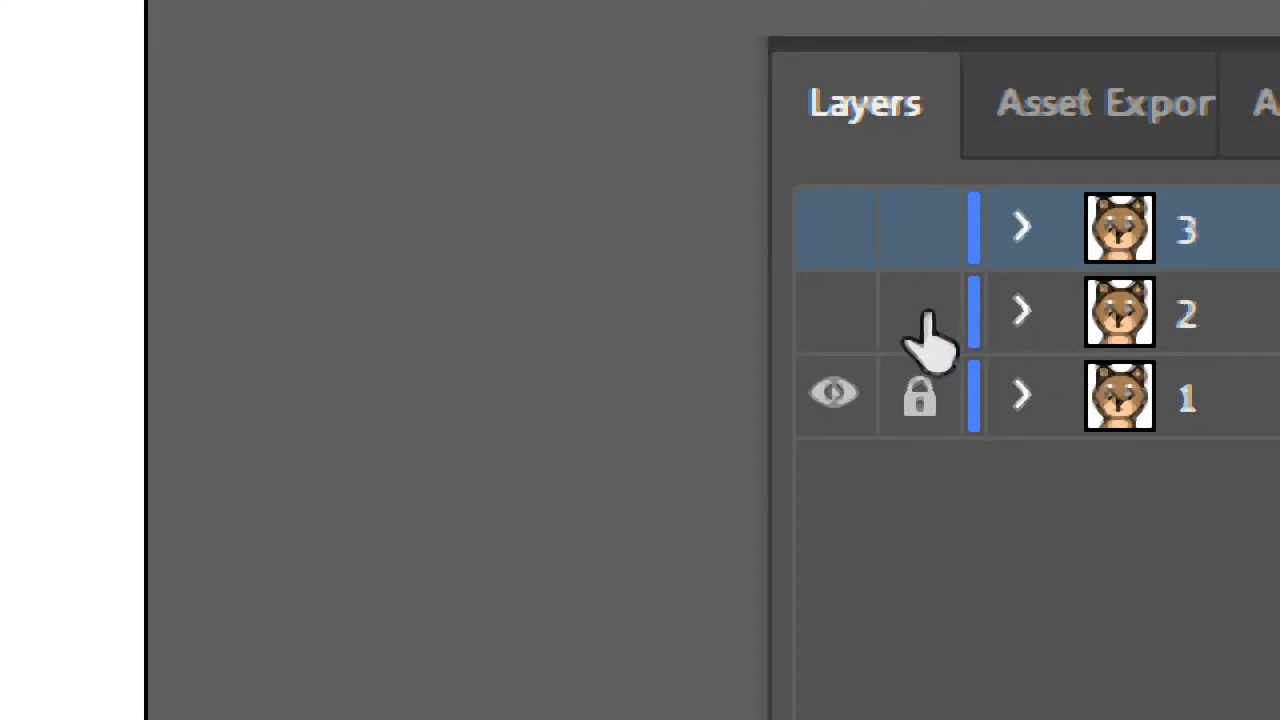
Step: Show layer 2 and make it the active layer
click(850, 312)
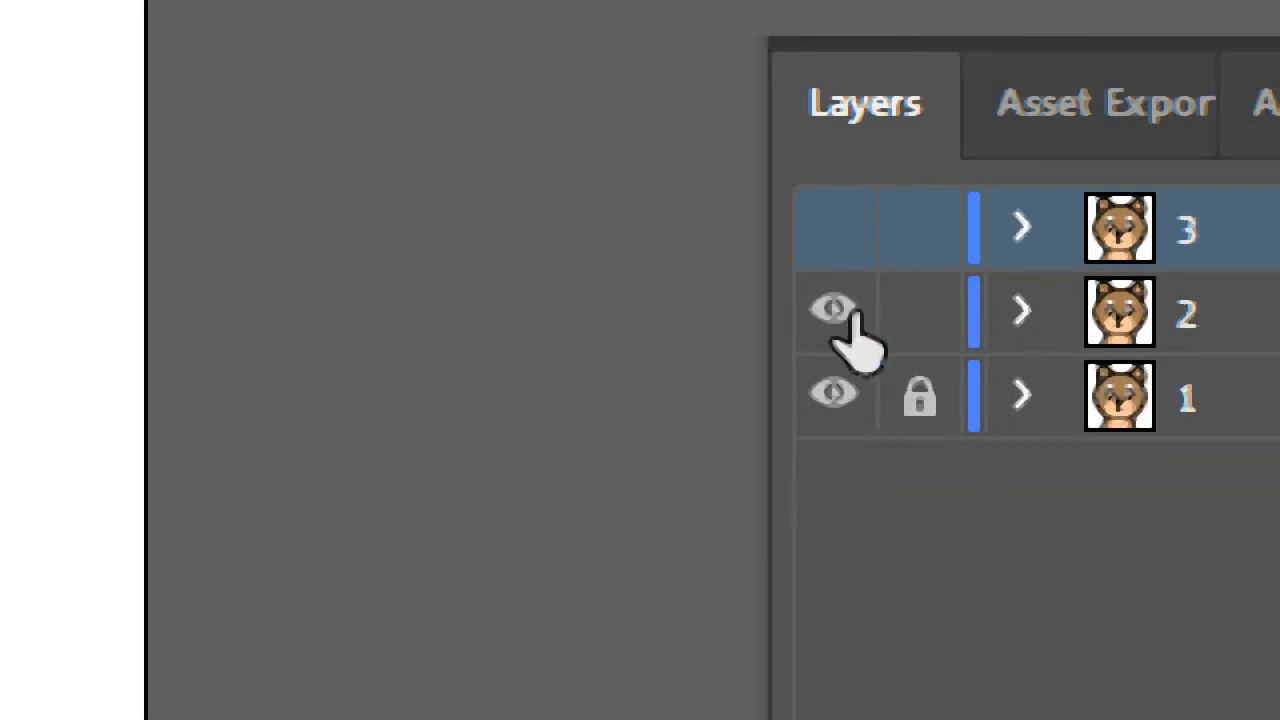
click(1130, 312)
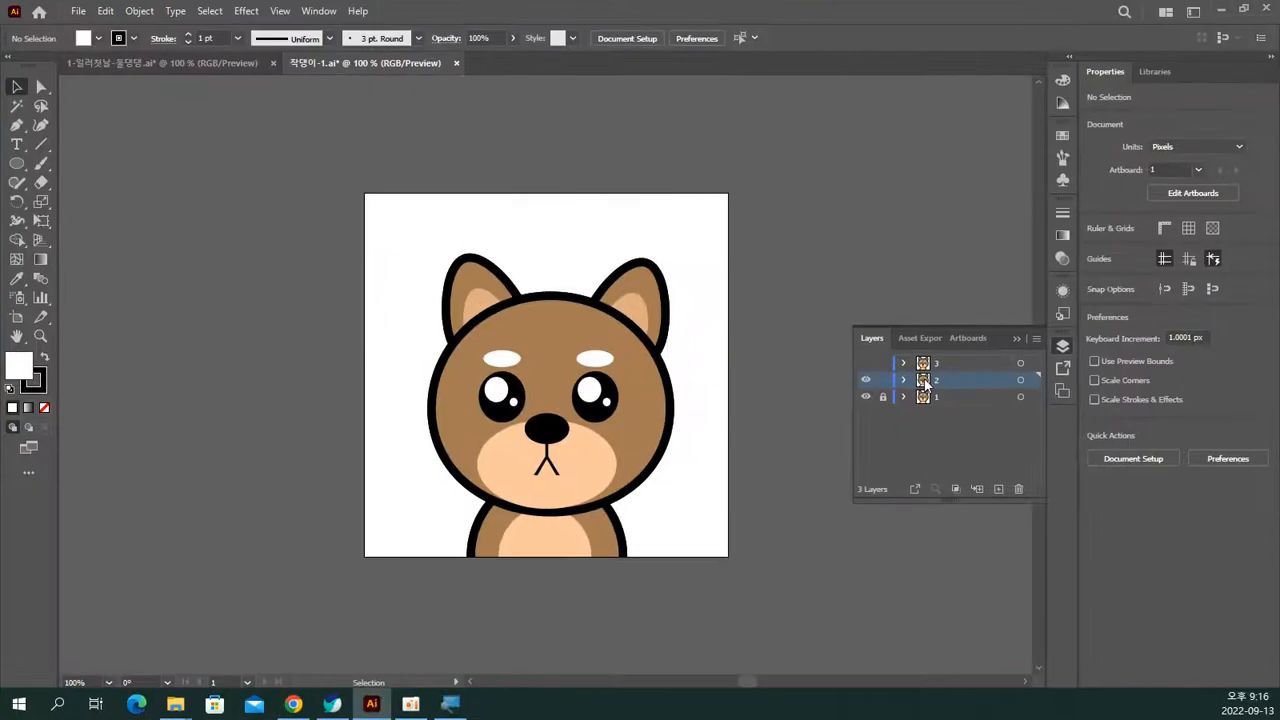
click(1279, 518)
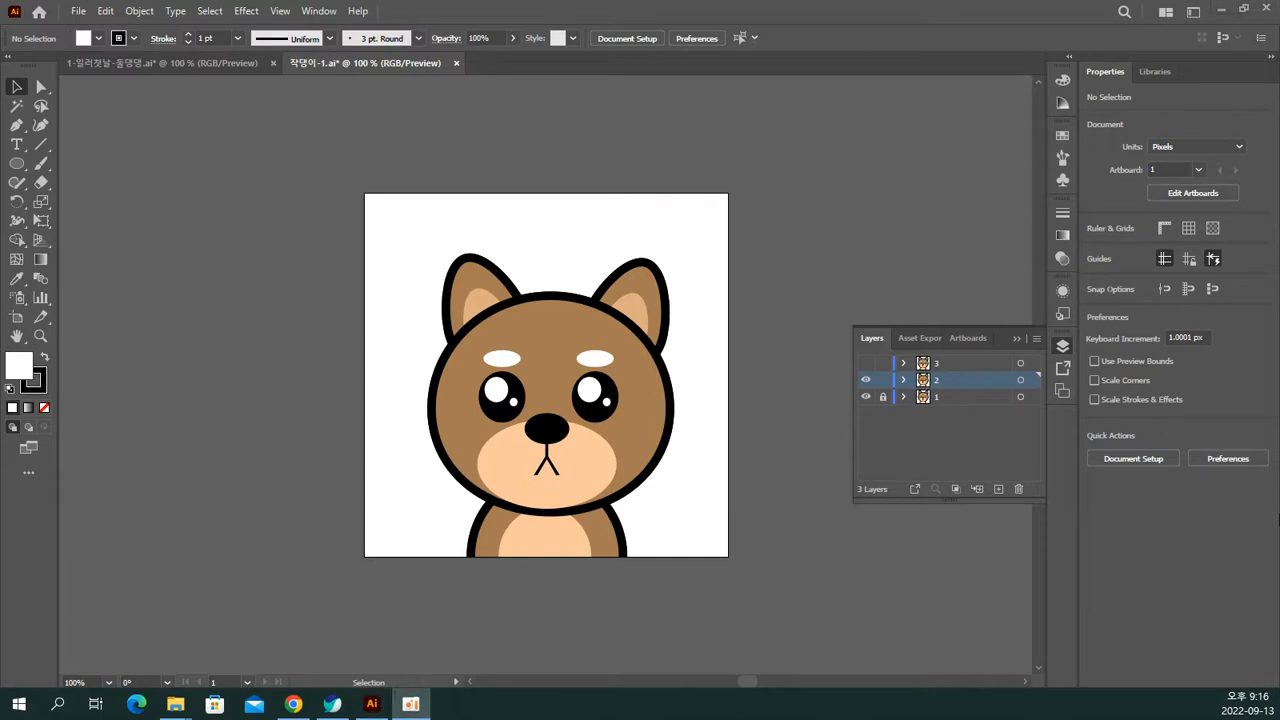
click(958, 381)
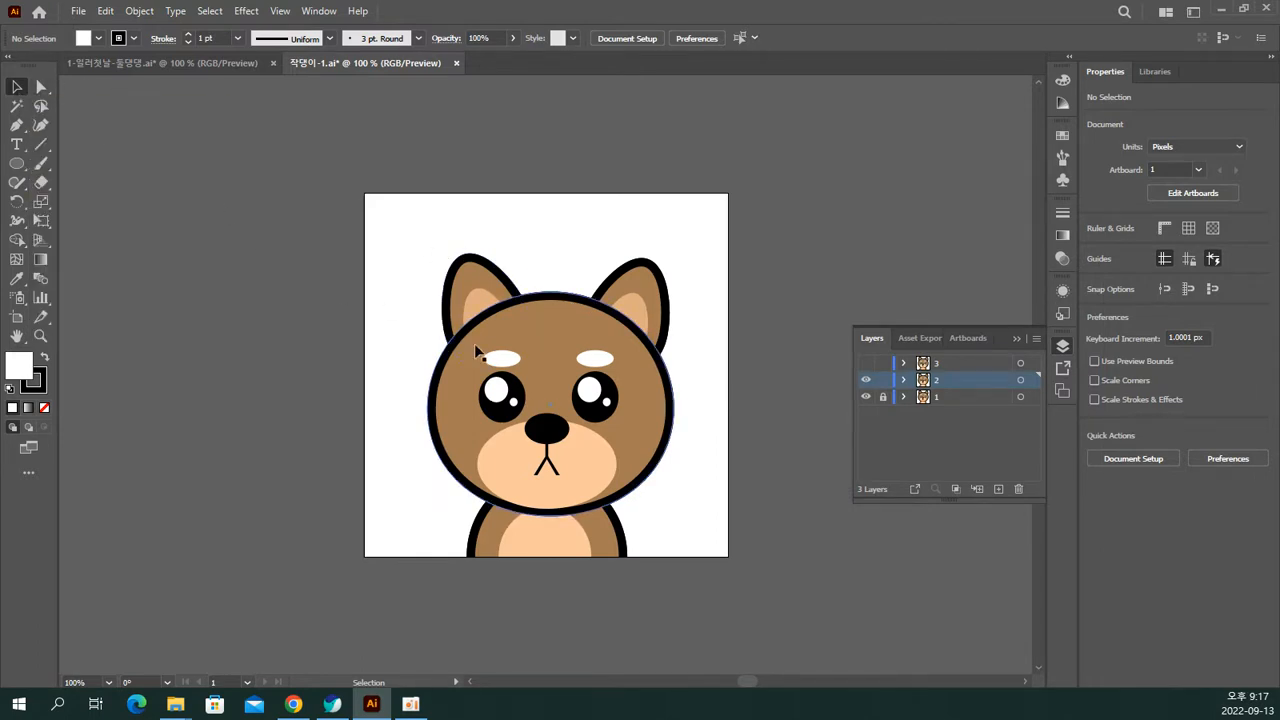
Step: Lock the dog's body group on layer 2 and send the ear on the right to the back
click(590, 548)
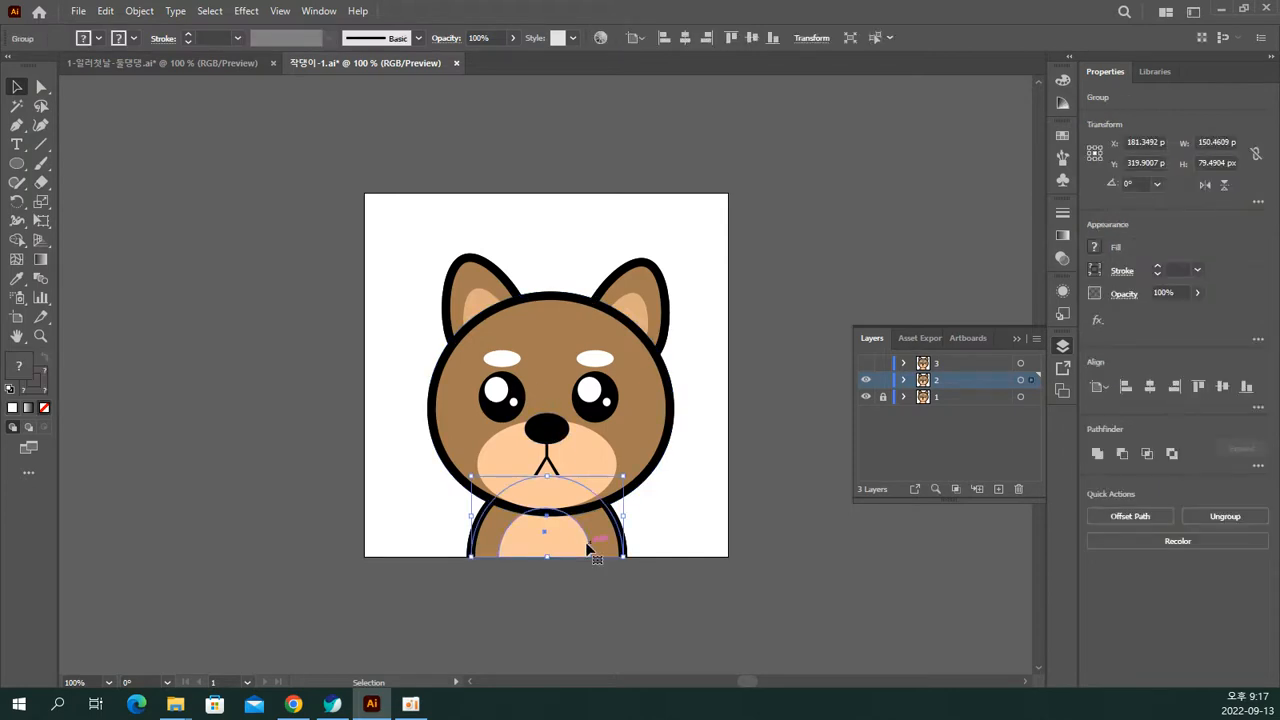
key(ctrl)
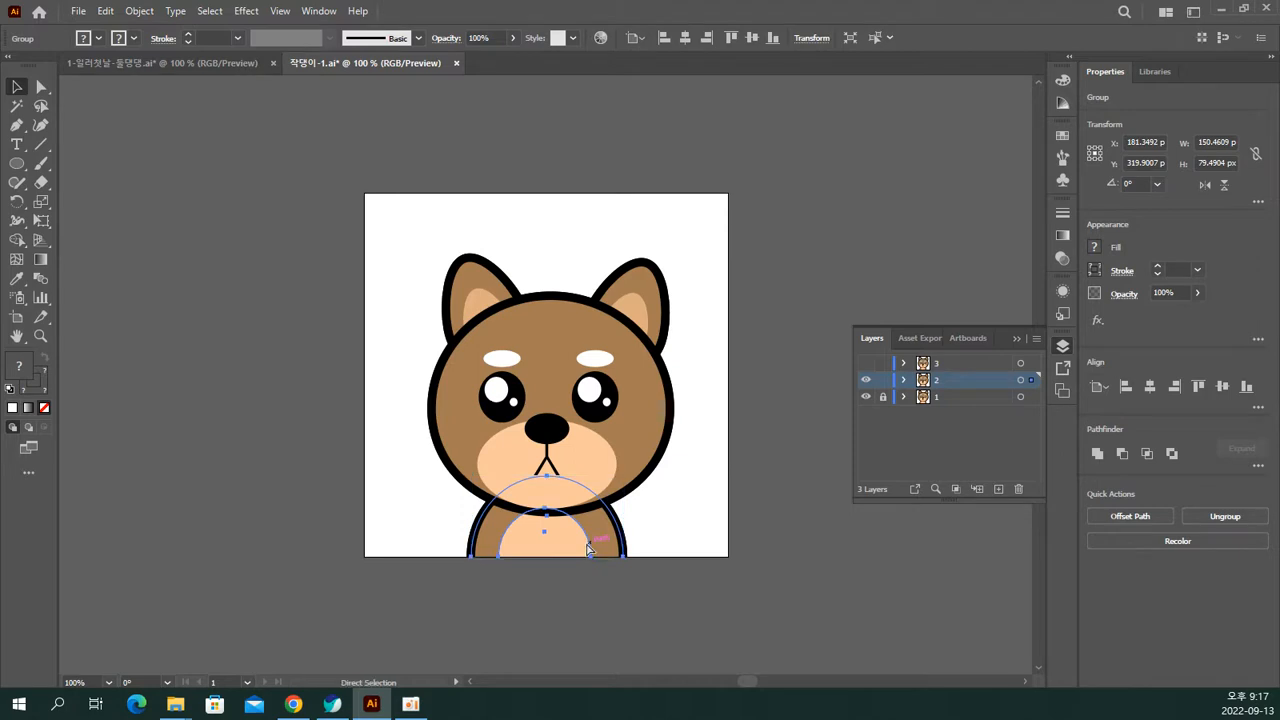
key(ctrl+2)
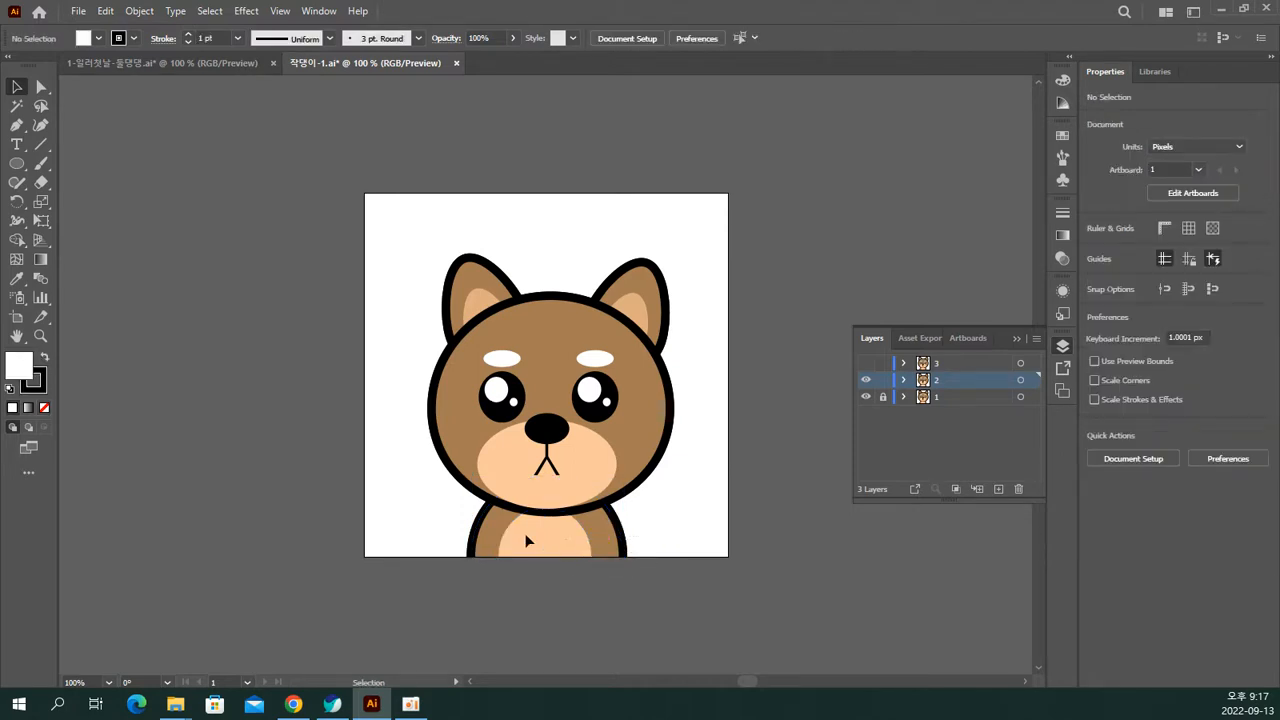
click(657, 300)
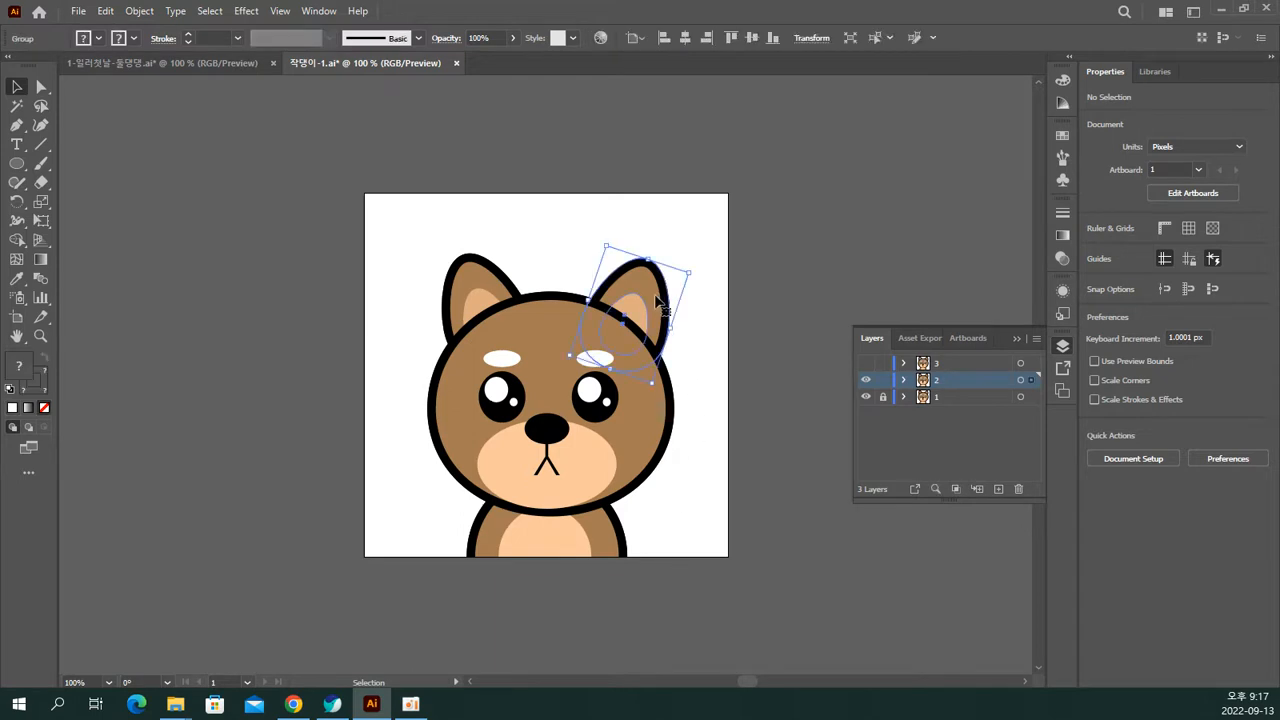
key(ctrl+shift+bracketleft)
Step: Lock the brown head shape on layer 2
click(633, 409)
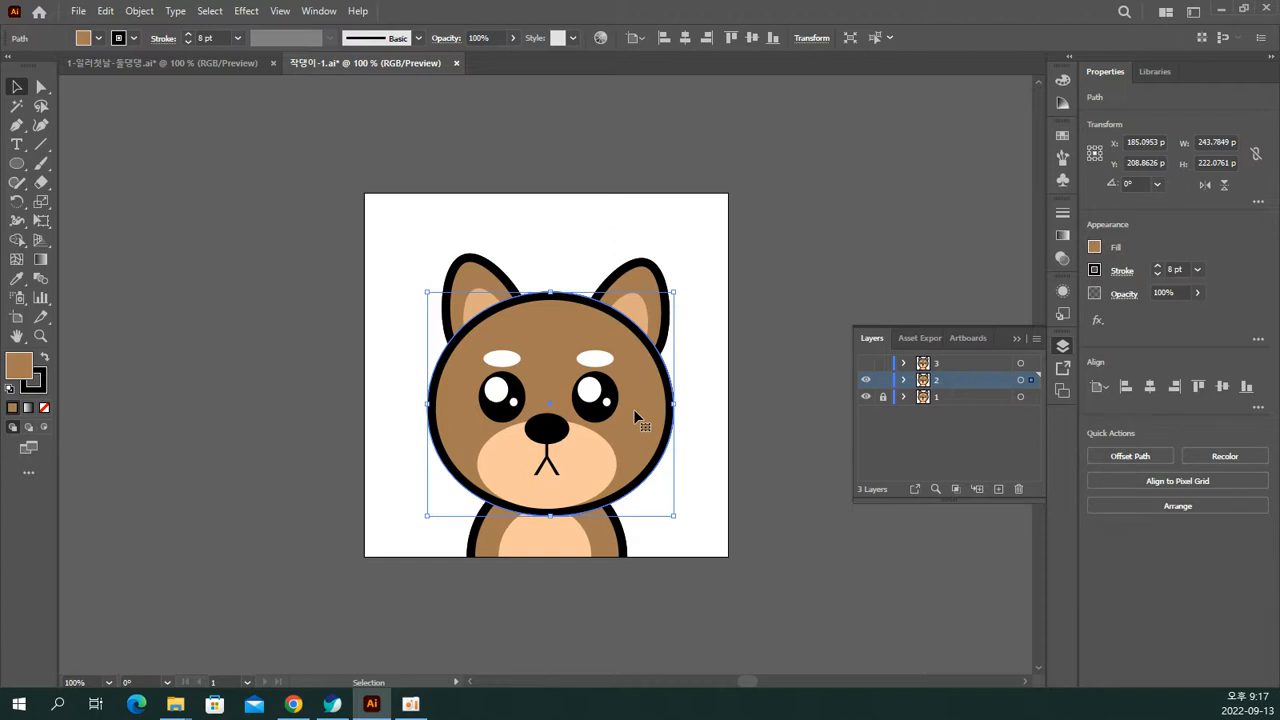
drag(618, 399, 610, 400)
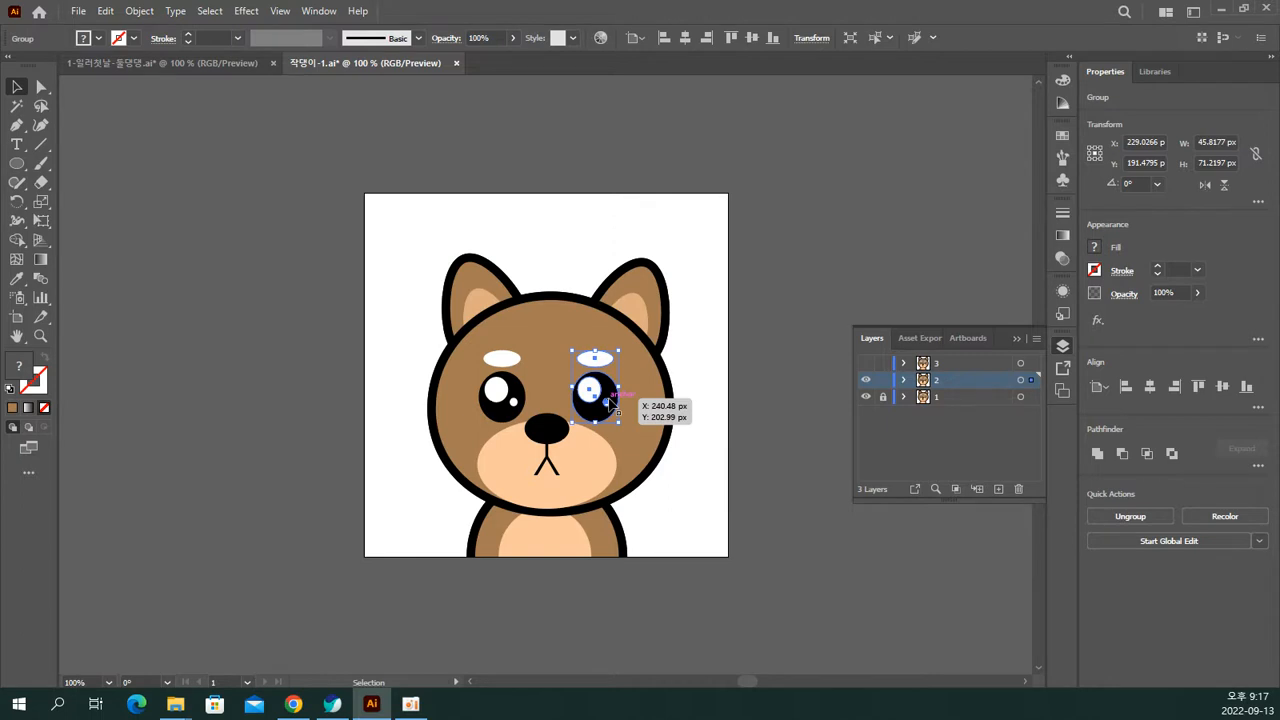
drag(610, 400, 610, 400)
click(511, 398)
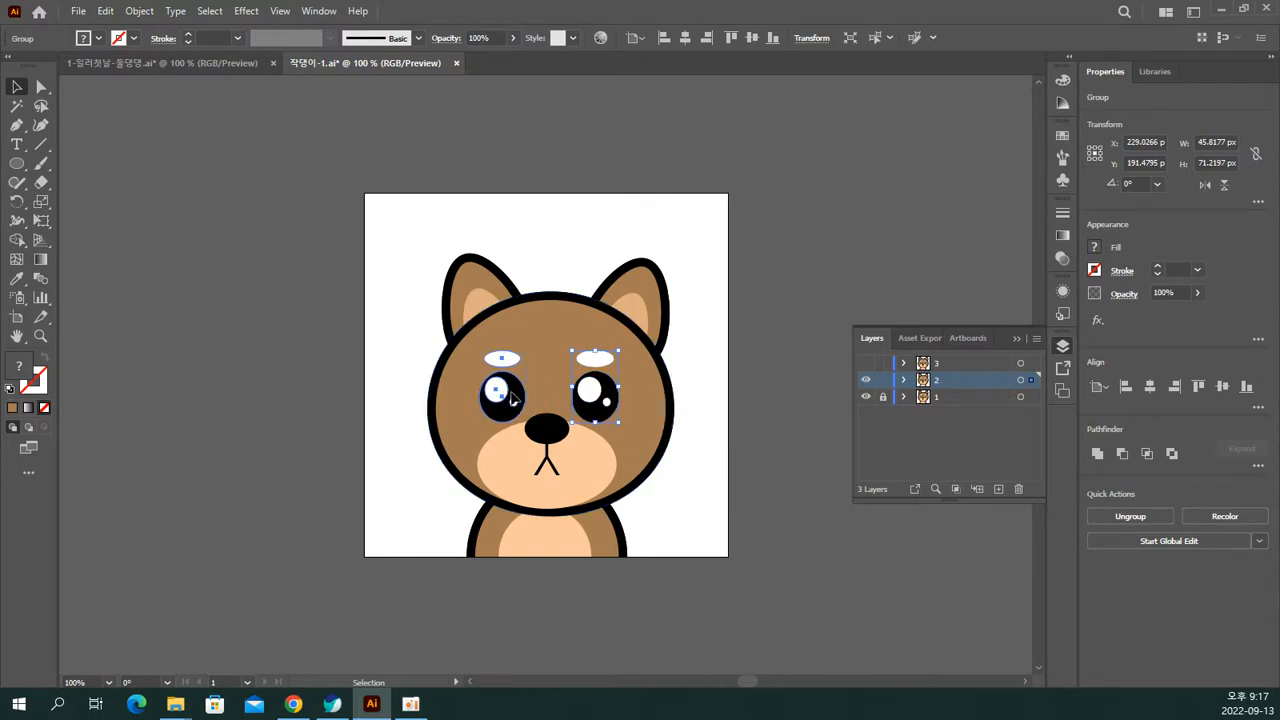
click(647, 424)
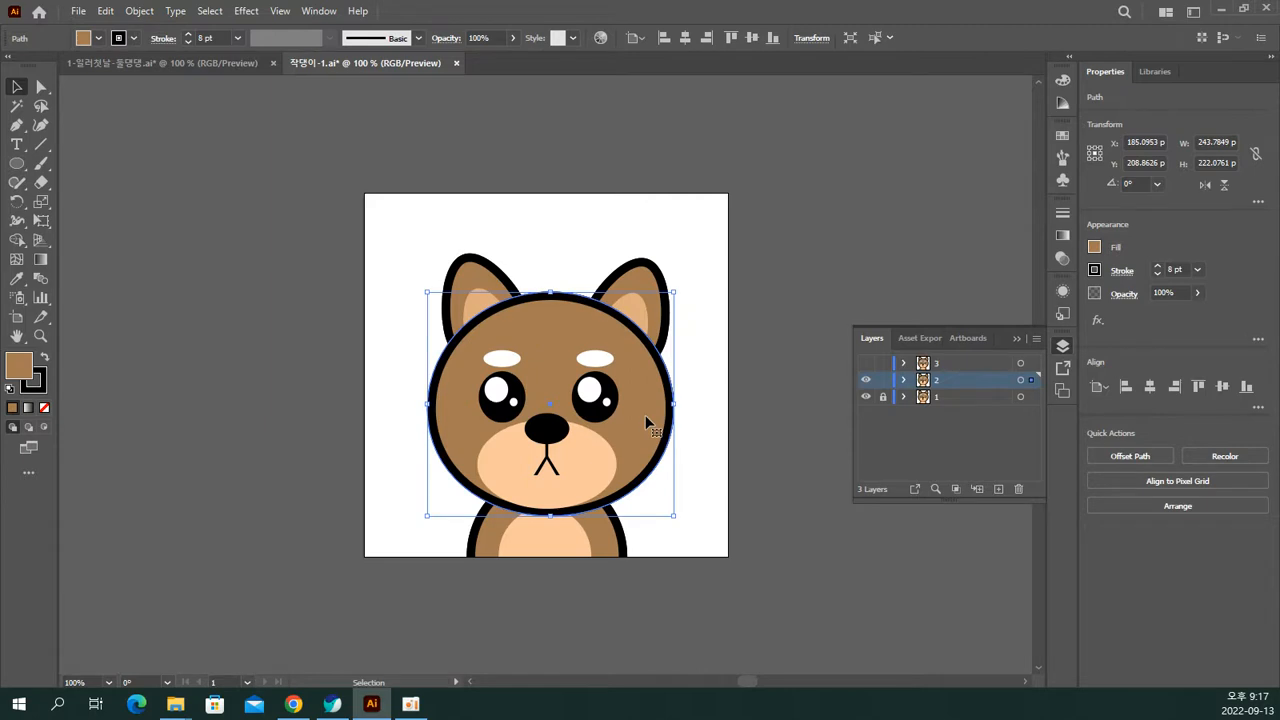
key(ctrl+shift+a)
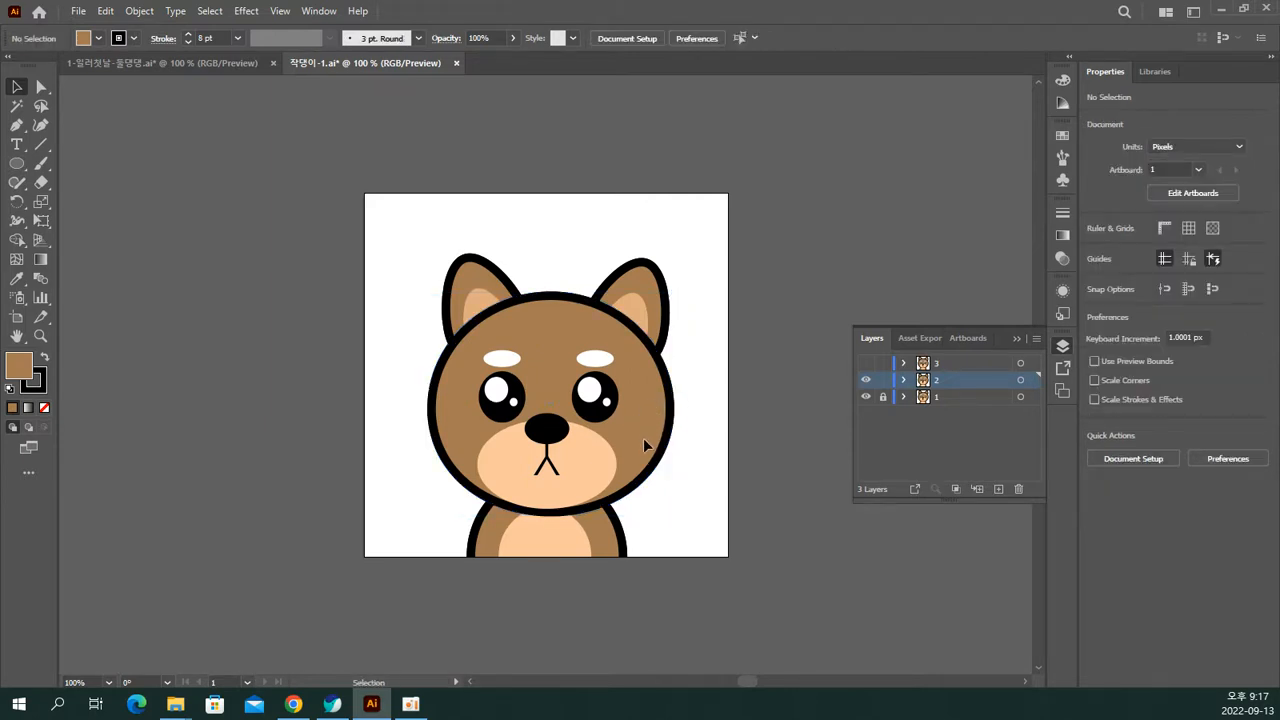
Step: Lock the light muzzle ellipse on layer 2
click(603, 459)
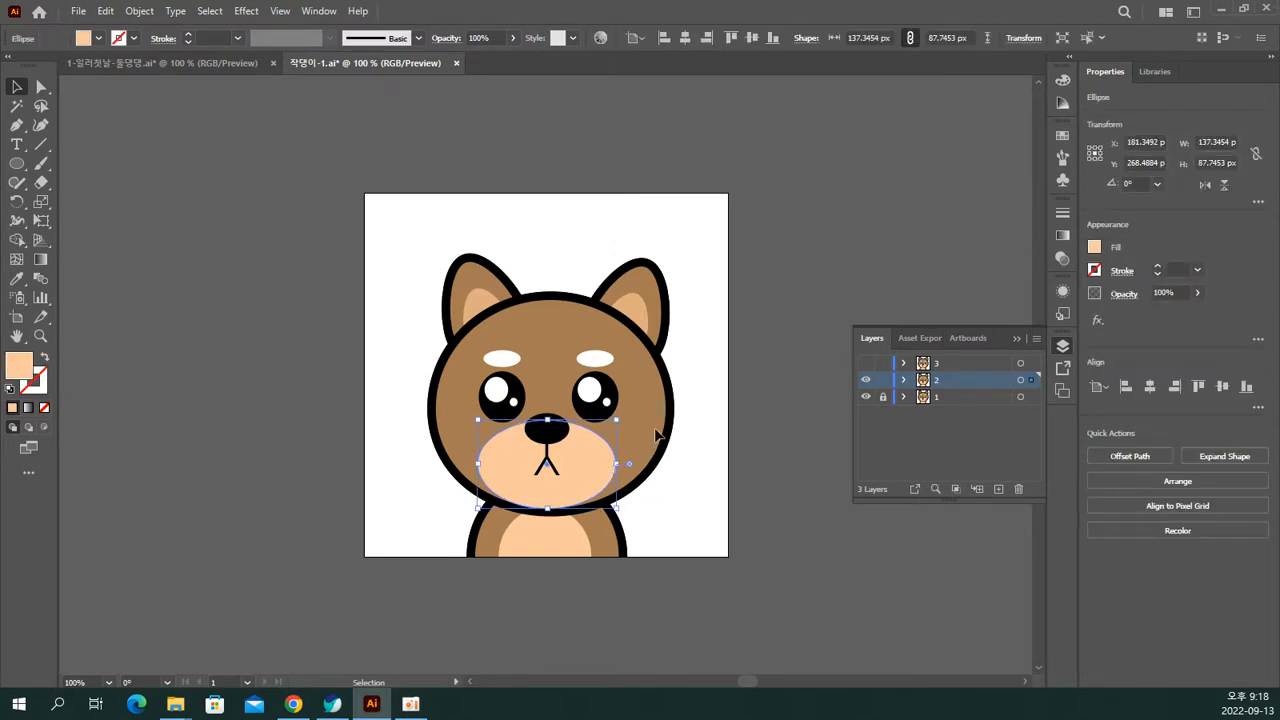
click(656, 431)
click(600, 458)
click(638, 460)
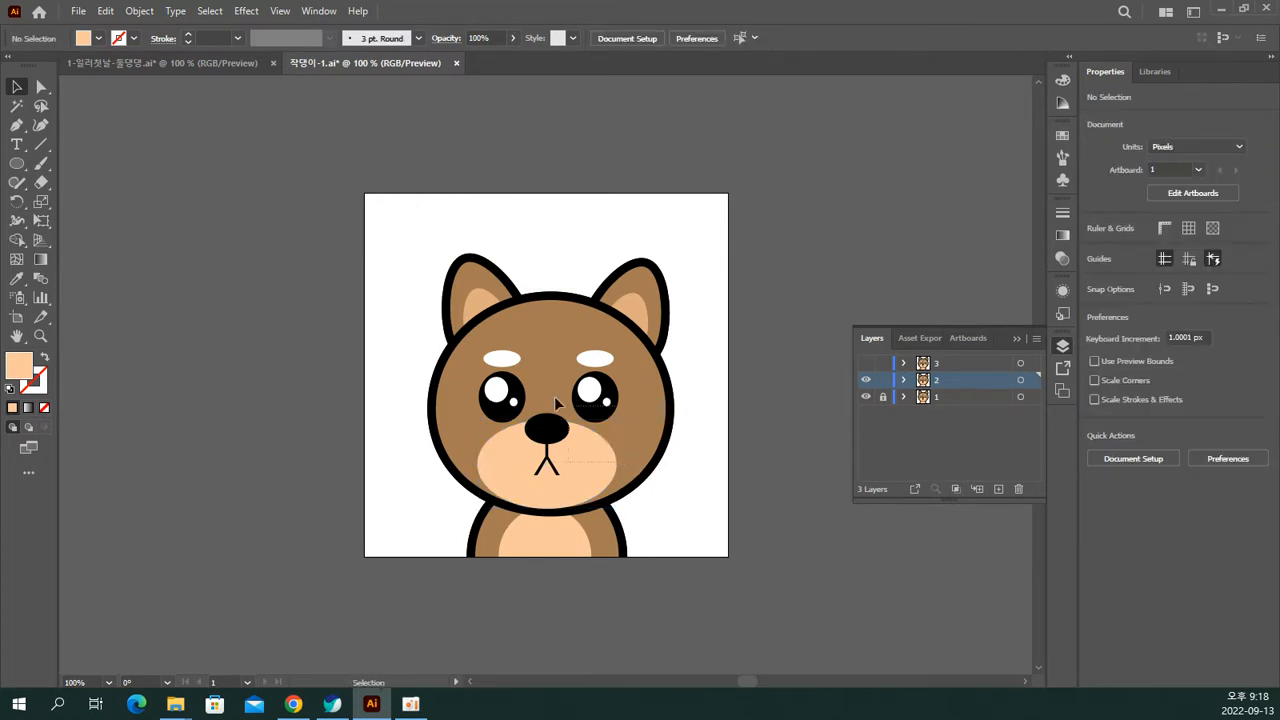
Step: Select both ears on layer 2 and lock them, leaving only the facial features selectable
click(468, 342)
click(625, 470)
click(493, 370)
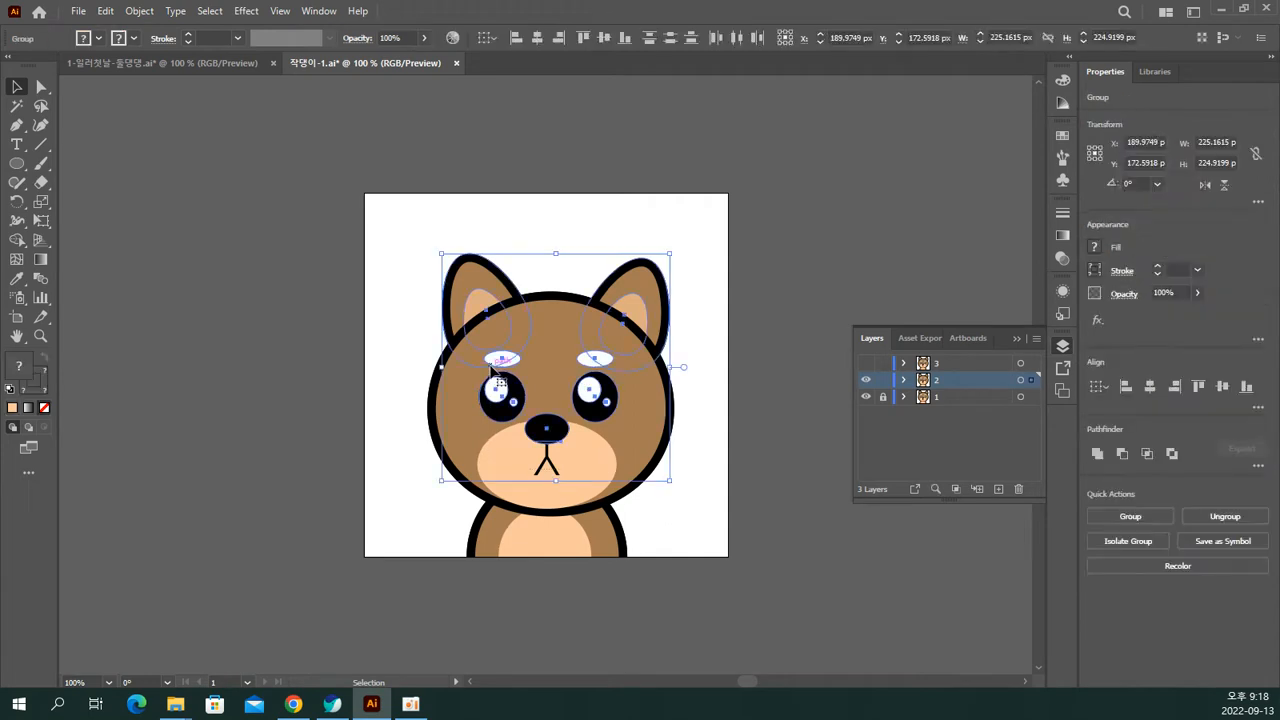
click(551, 195)
drag(406, 215, 652, 285)
click(680, 372)
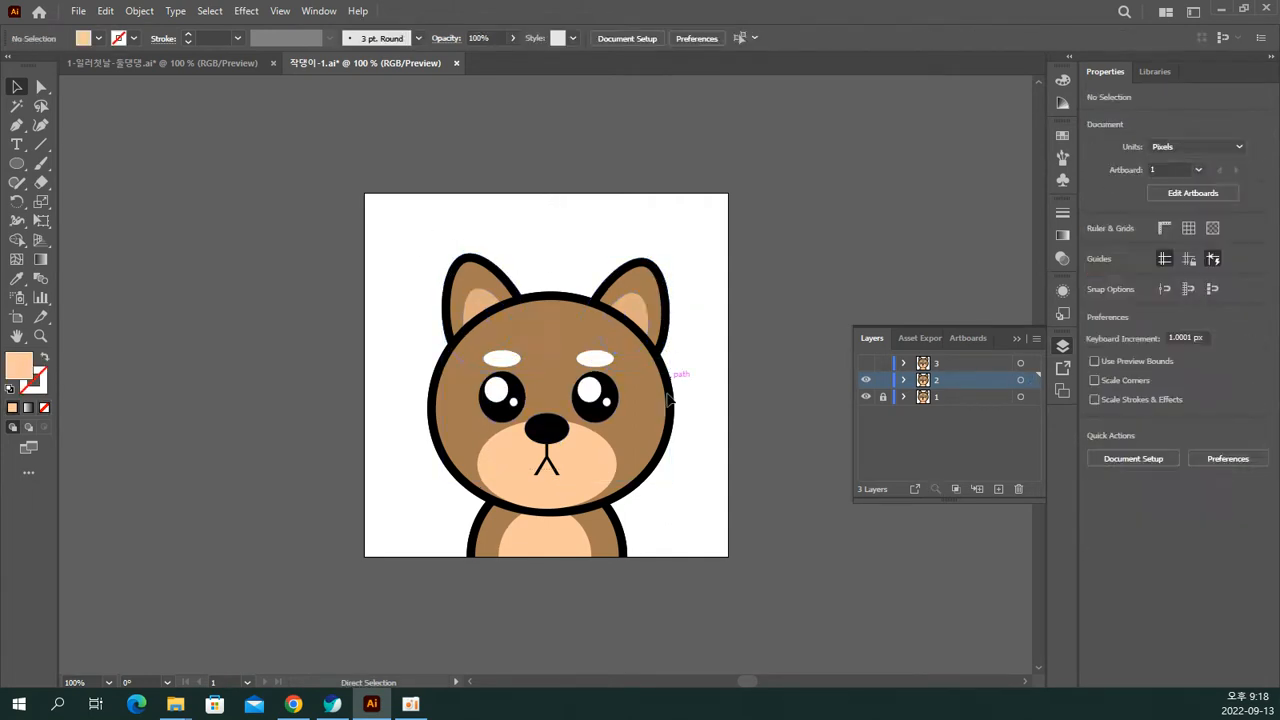
Step: Select the eyes, eyebrows, nose and mouth on layer 2 and nudge them up together to Y 211.46 px
click(495, 350)
key(Up)
key(Up)
key(Up)
key(Up)
key(Up)
key(Up)
key(Up)
key(Up)
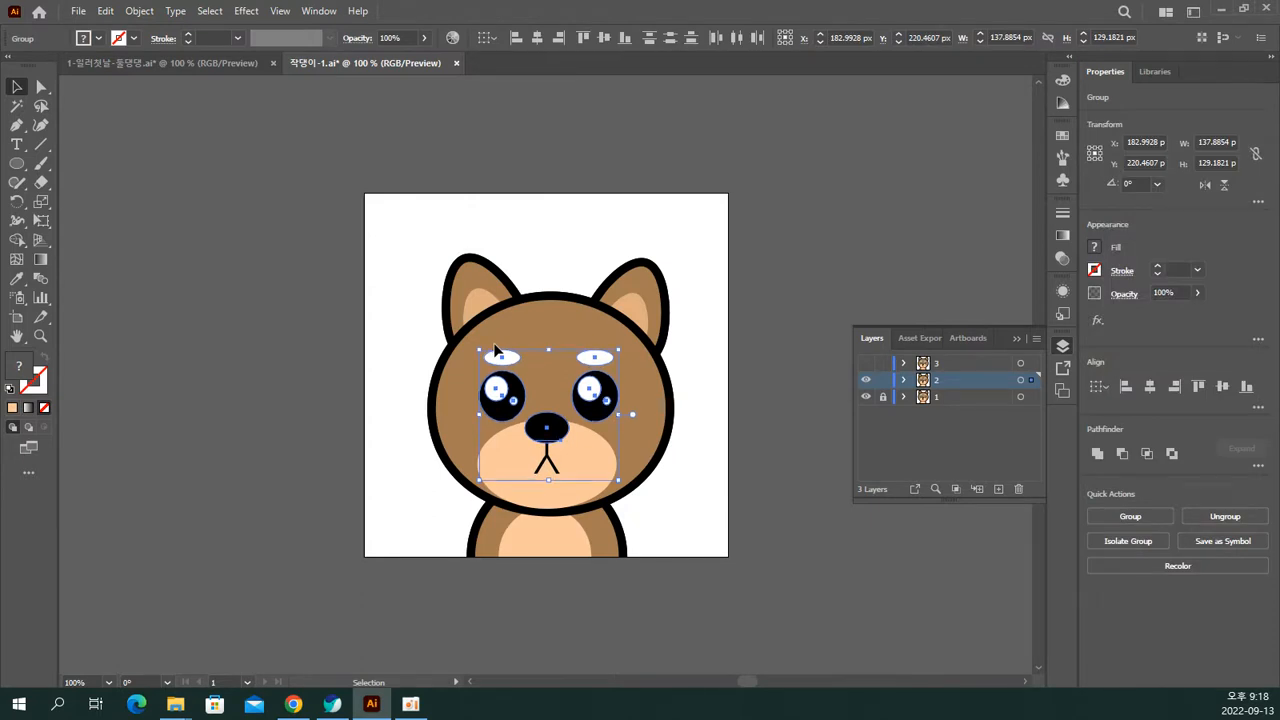
key(Up)
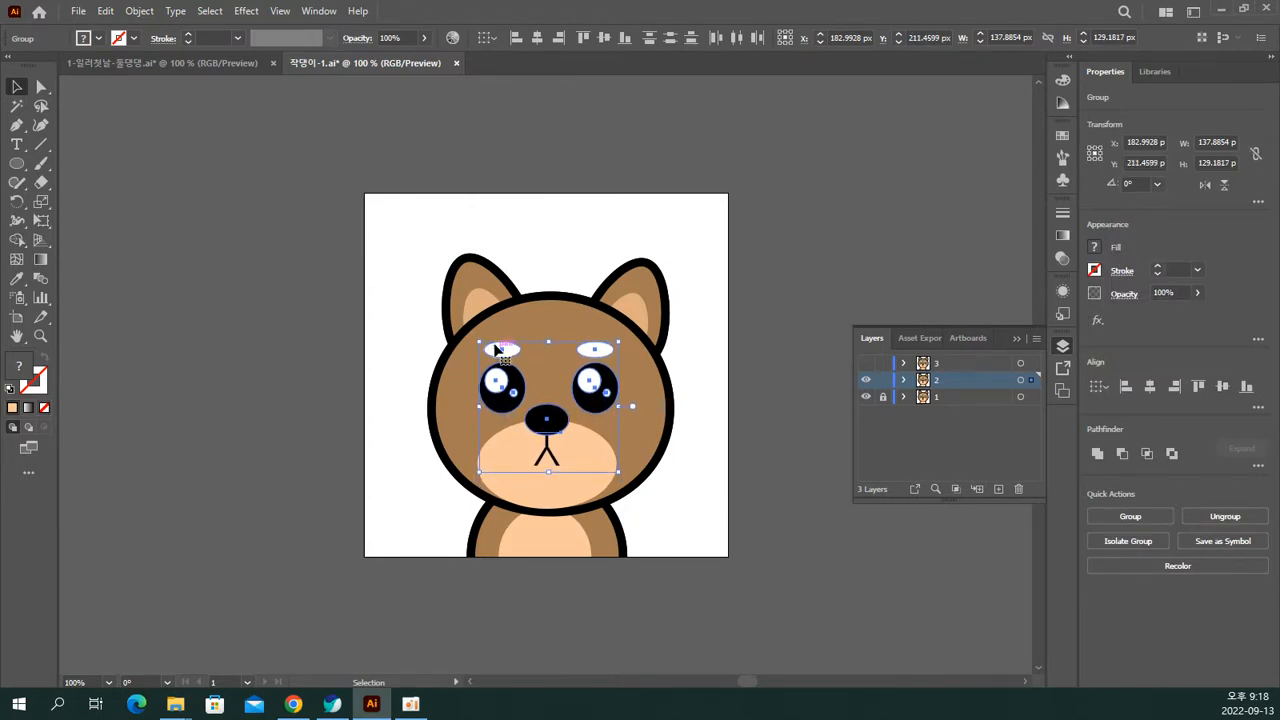
Step: Deselect everything and toggle layer 2's visibility repeatedly to compare its face position with layer 1
key(ctrl+shift+a)
click(867, 381)
click(867, 381)
click(867, 381)
click(867, 381)
click(867, 381)
click(867, 381)
click(867, 381)
click(867, 381)
click(867, 381)
click(867, 381)
click(867, 381)
click(867, 381)
click(867, 381)
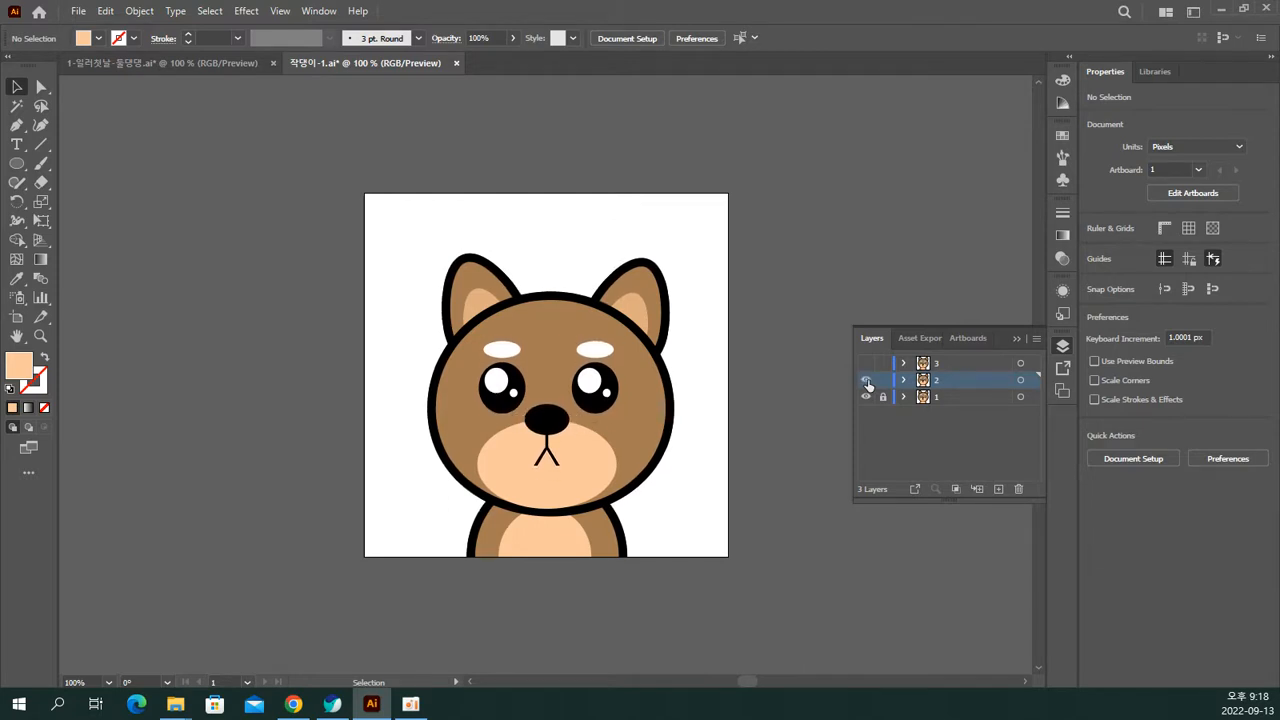
click(867, 381)
click(867, 381)
click(867, 381)
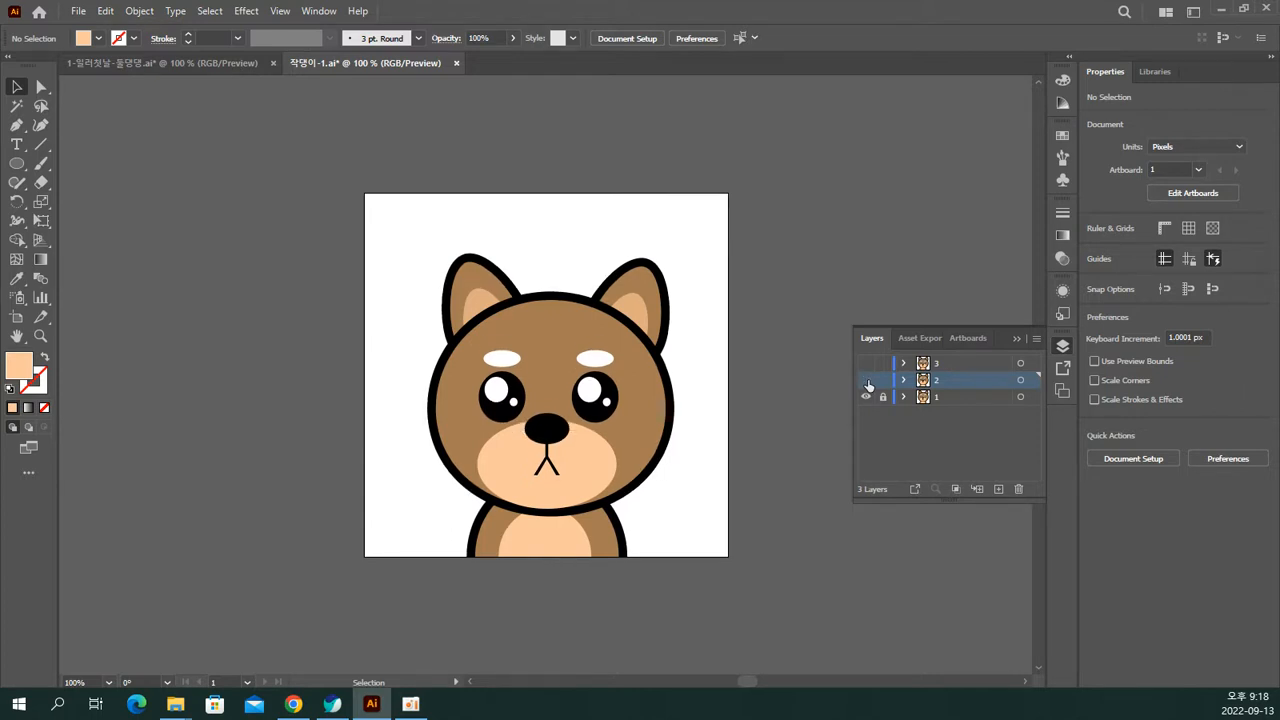
click(867, 381)
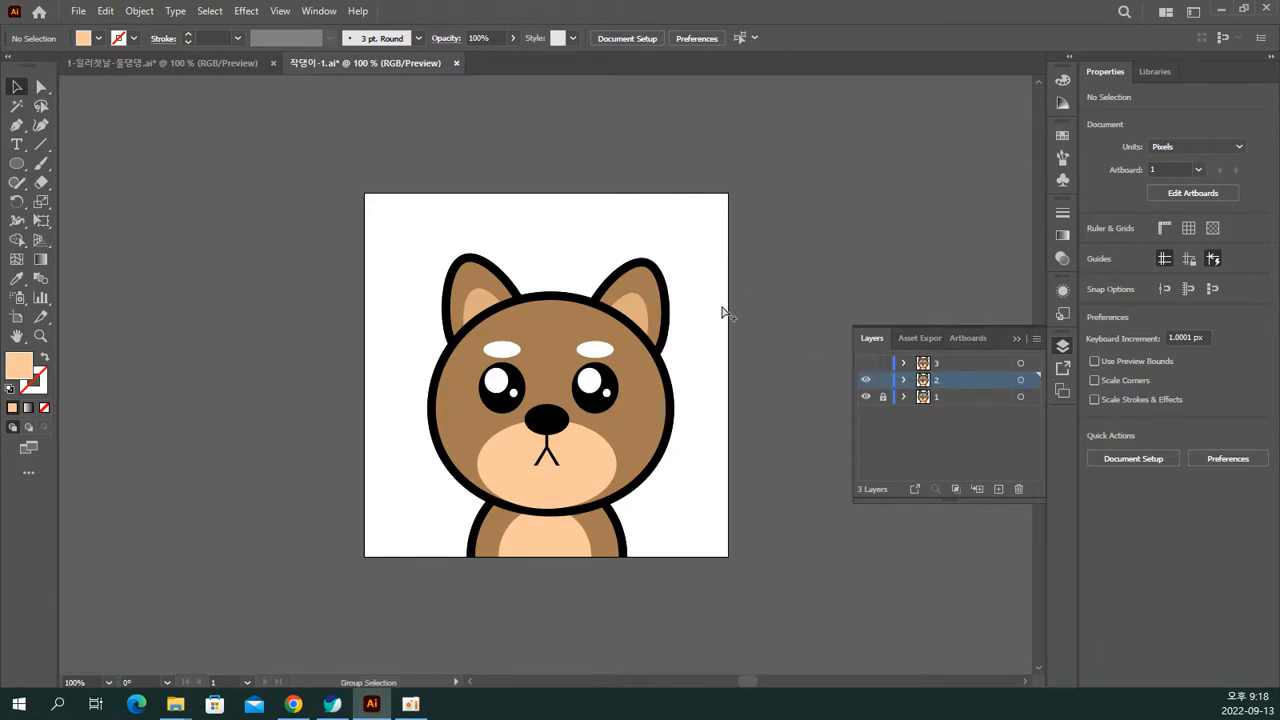
Step: Unlock all locked objects on layer 2, clear the selection, and compare the layer with layer 1 once more
key(ctrl+a)
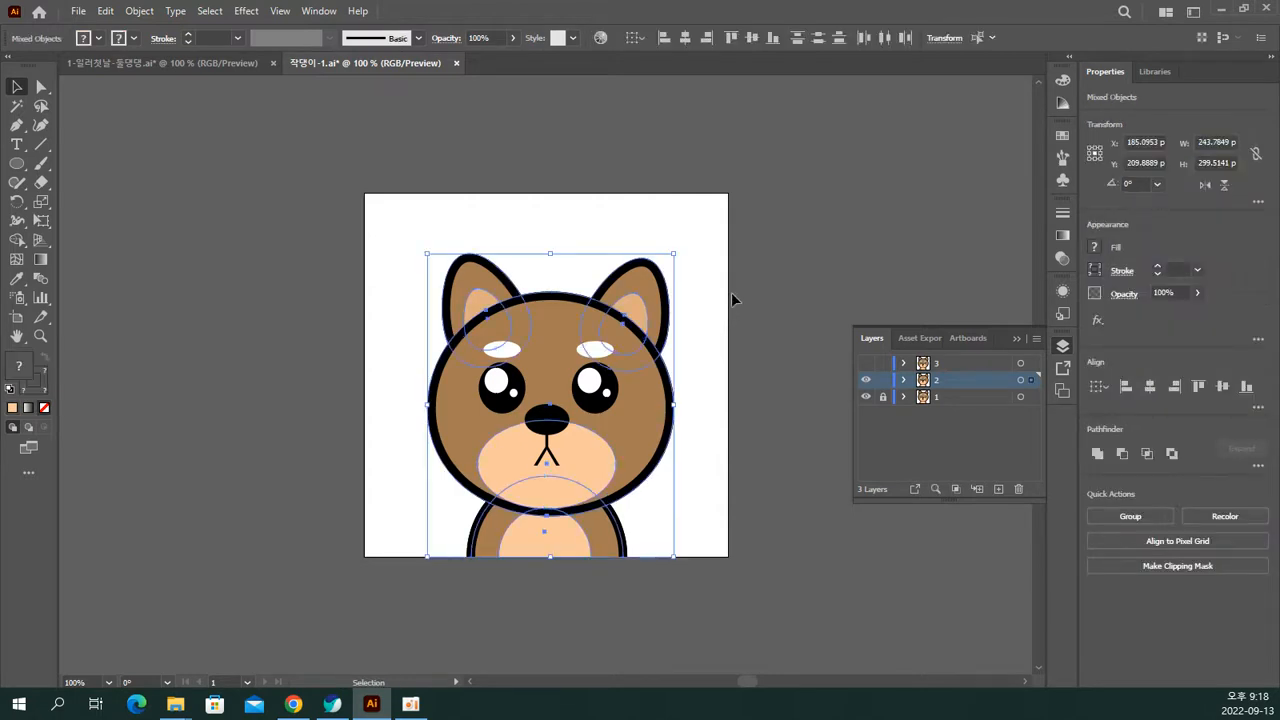
click(731, 292)
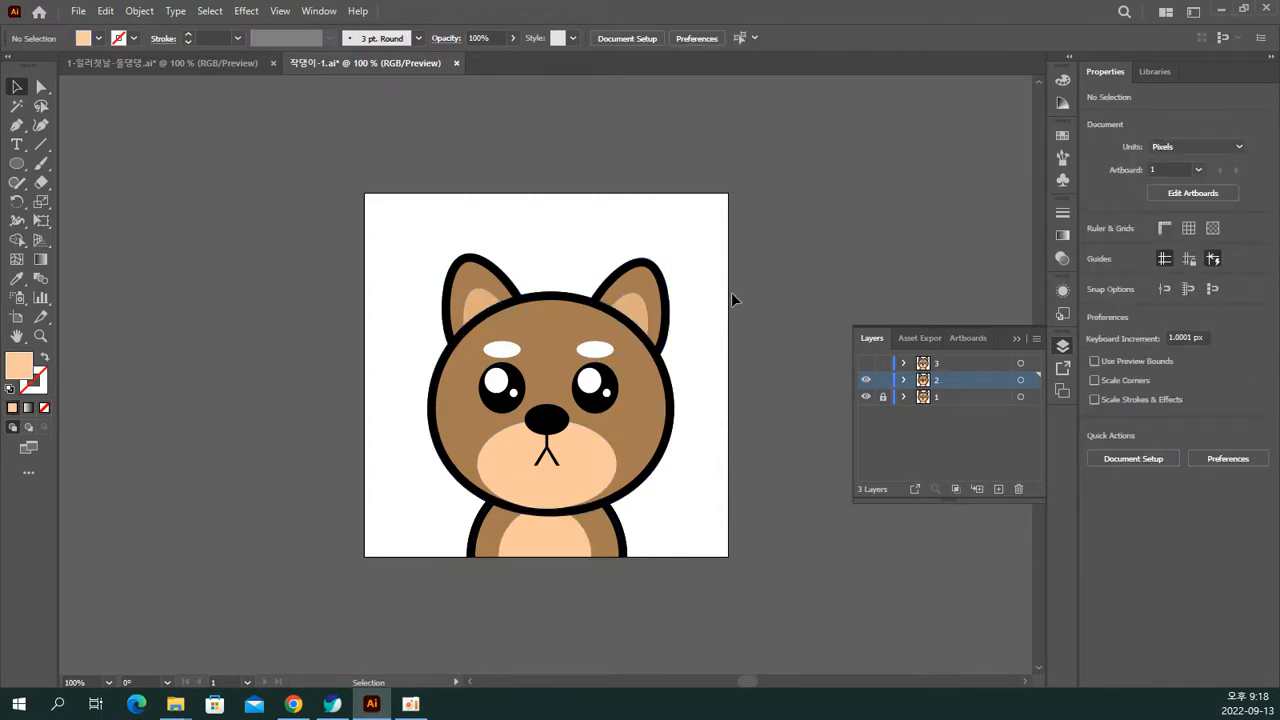
click(865, 380)
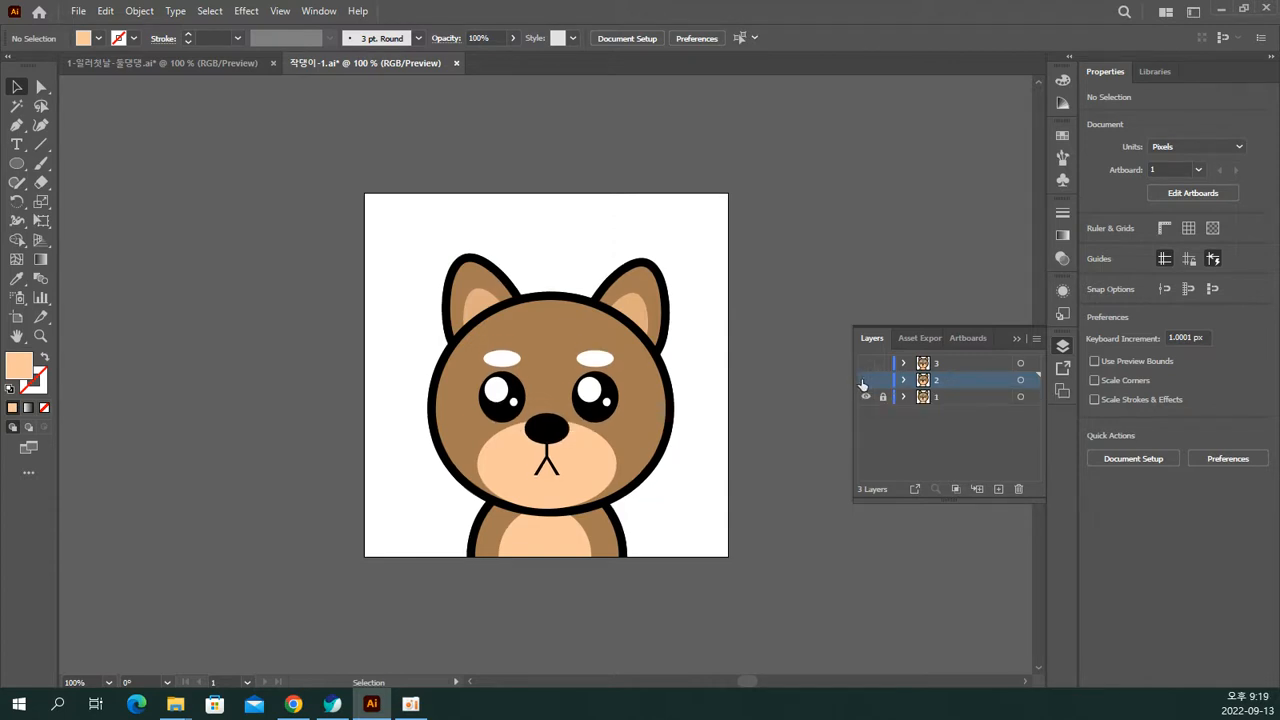
click(865, 380)
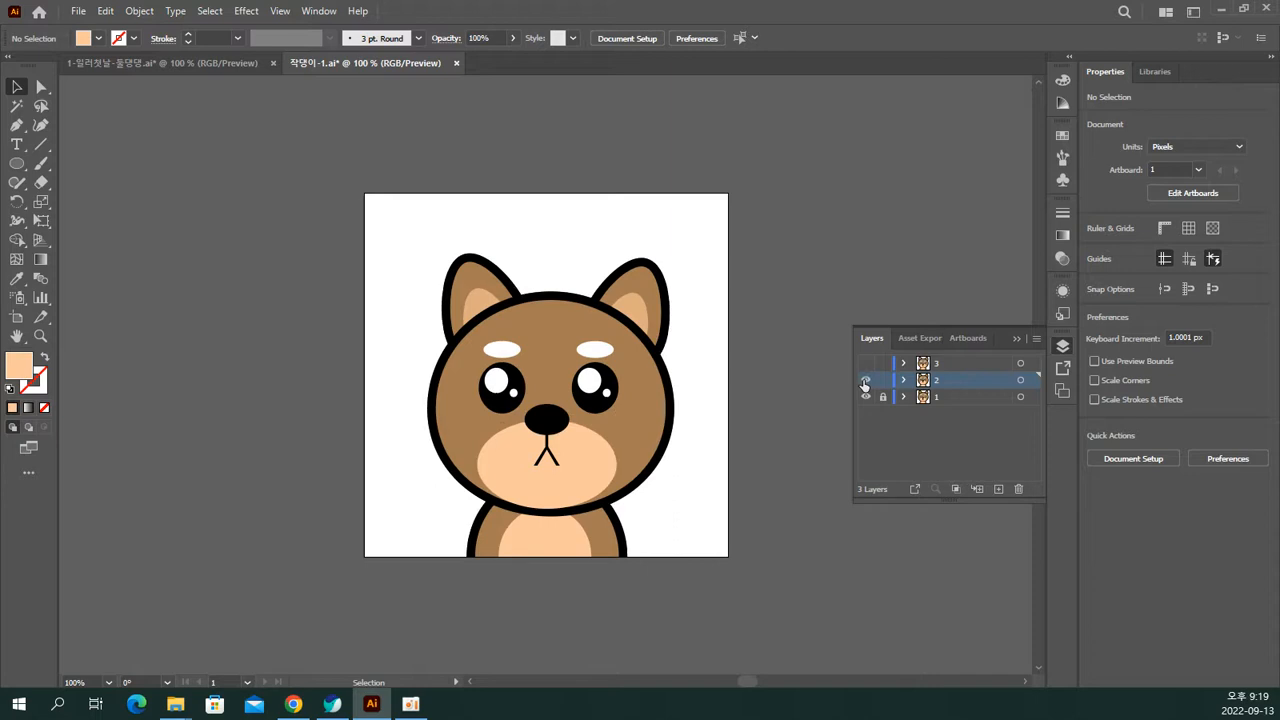
Step: Rotate the ear on the left of layer 2 by about -20.95° around the bottom anchor of its inner ear
key(ctrl+plus)
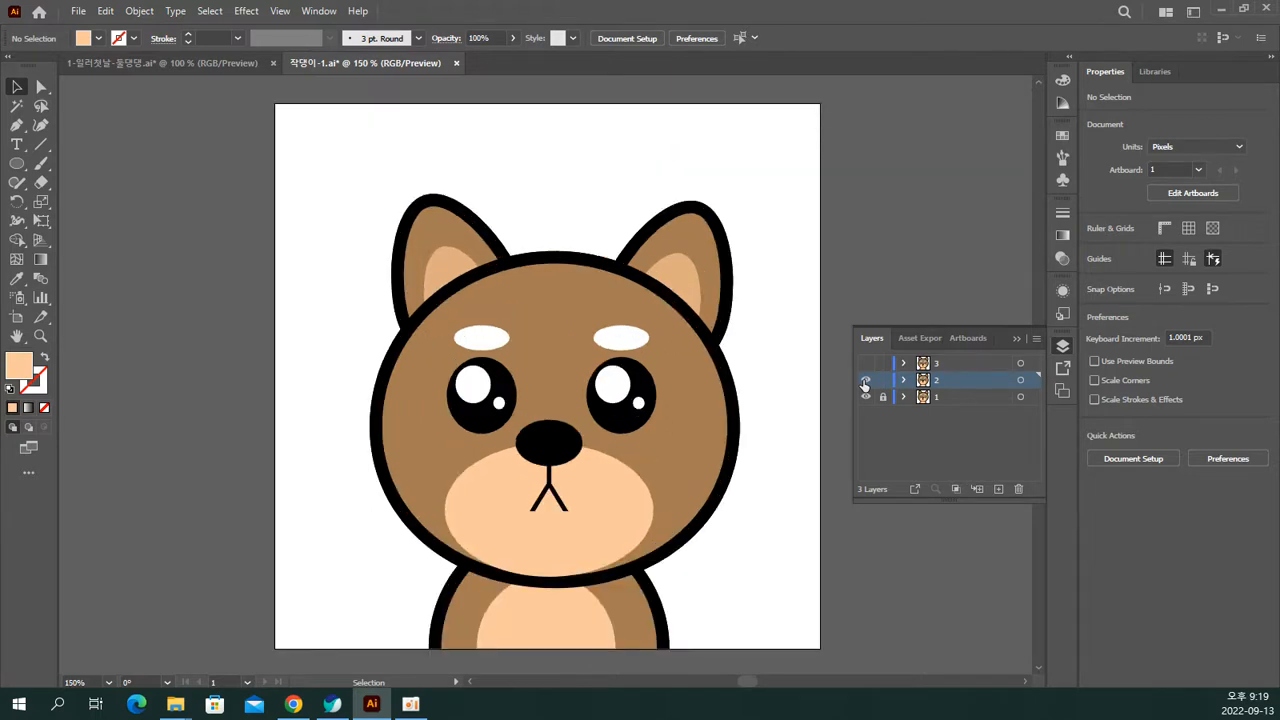
click(718, 248)
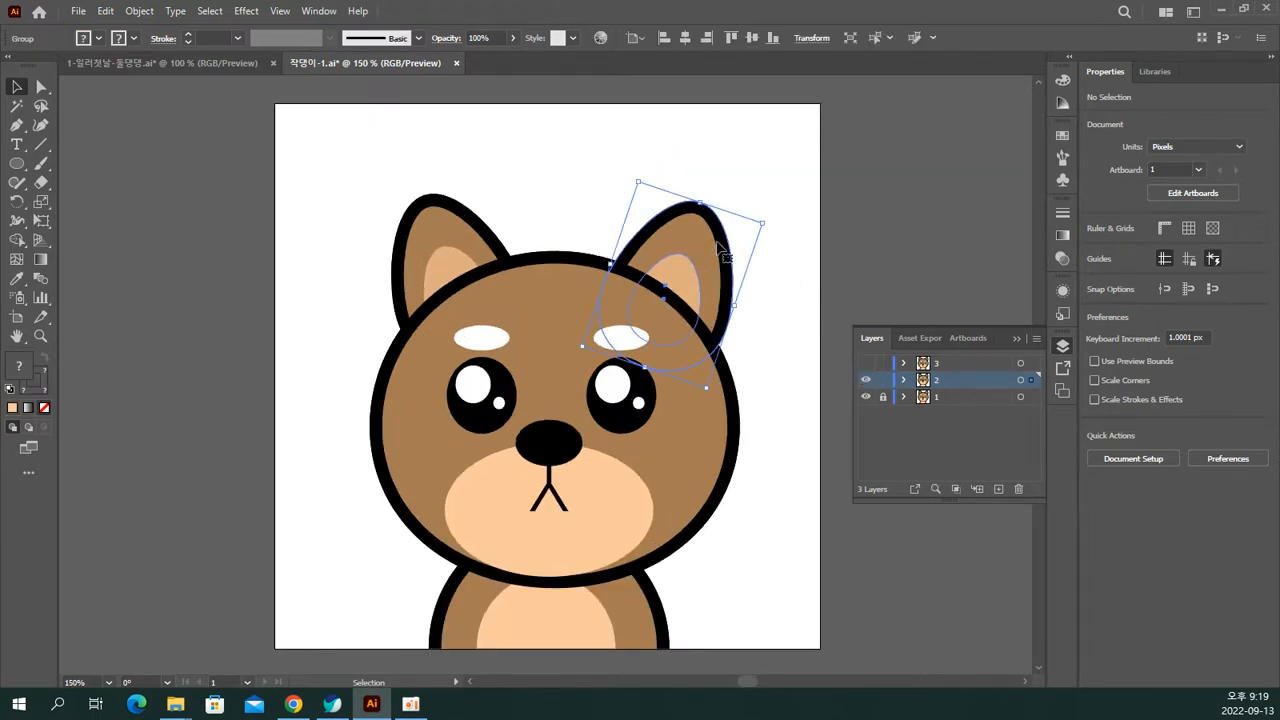
click(471, 248)
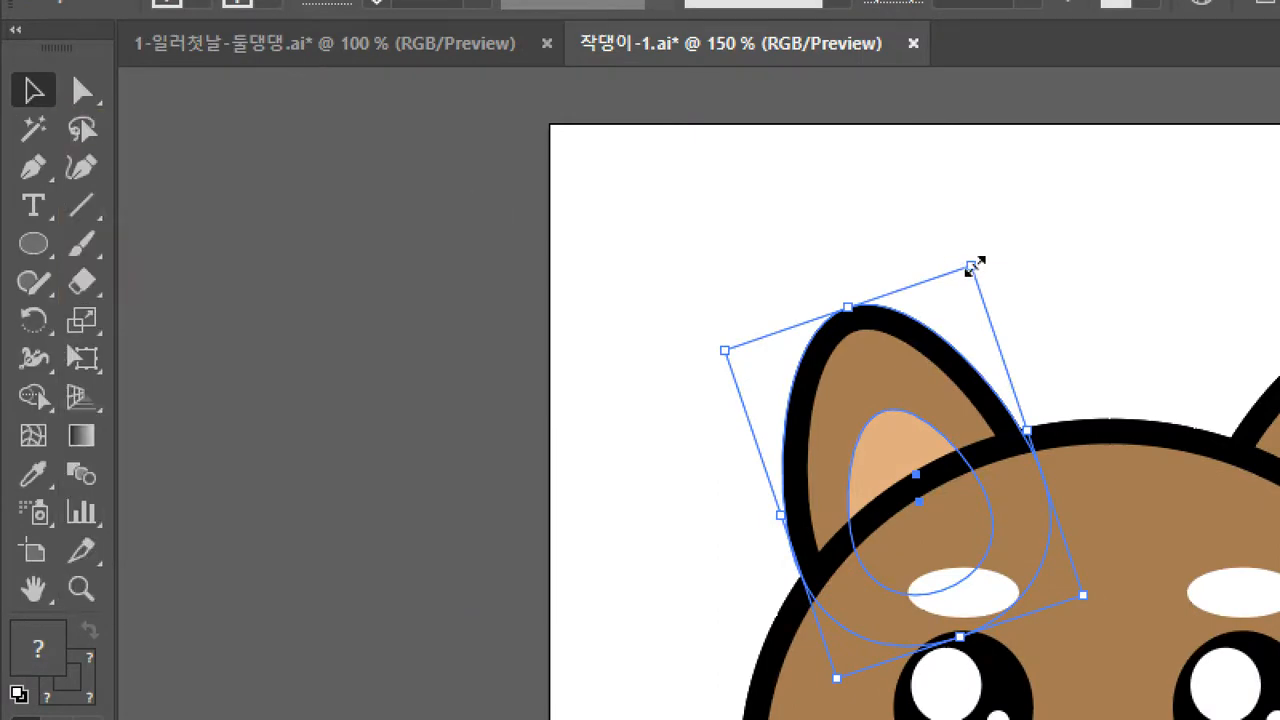
drag(990, 250, 938, 266)
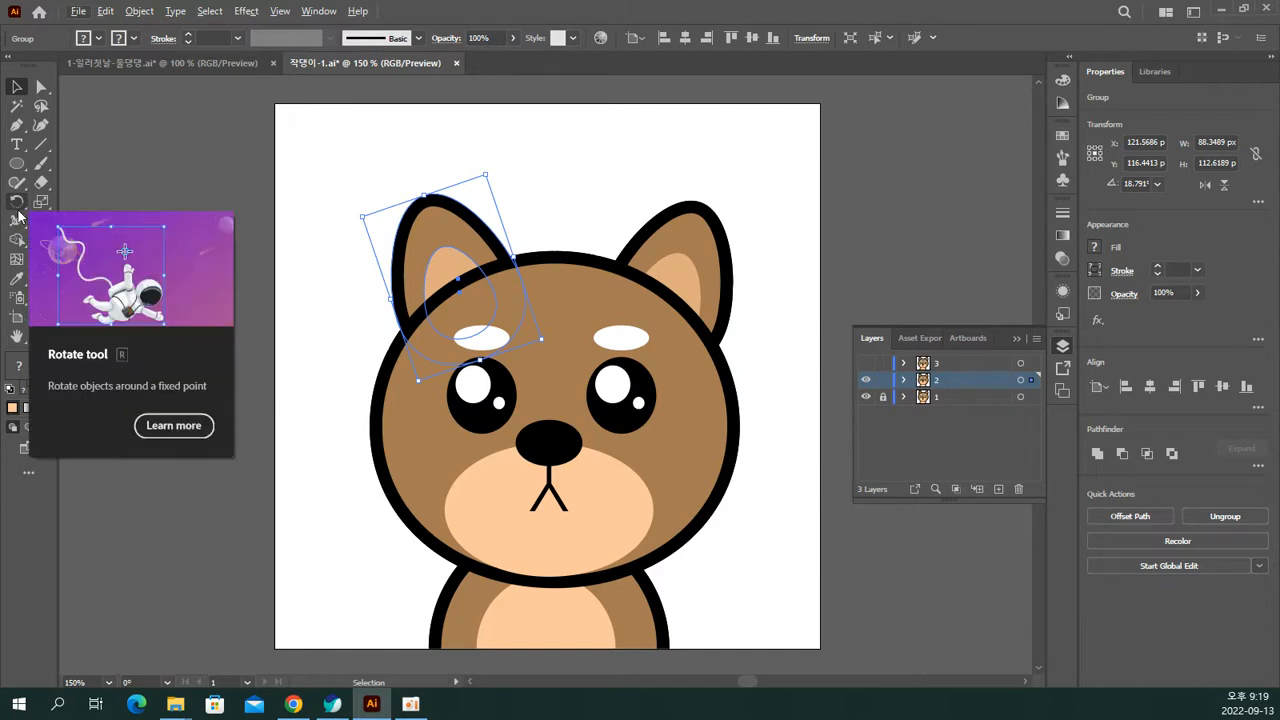
key(super+plus)
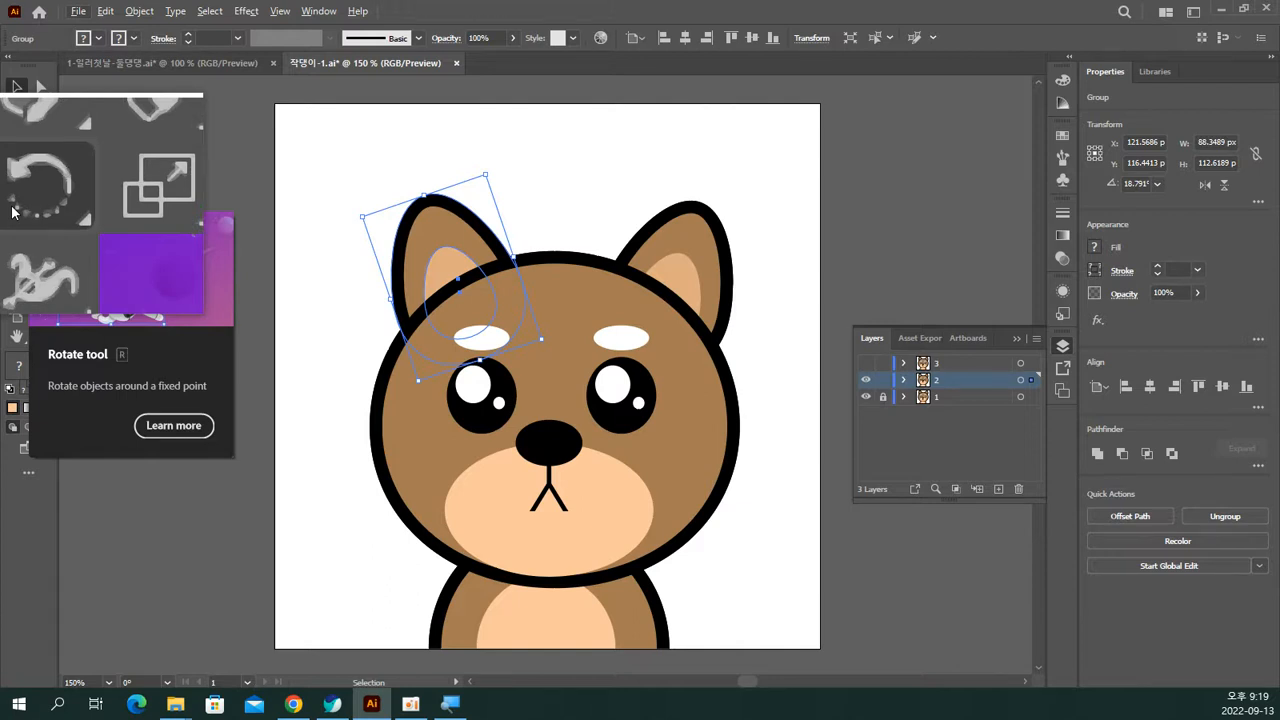
click(17, 201)
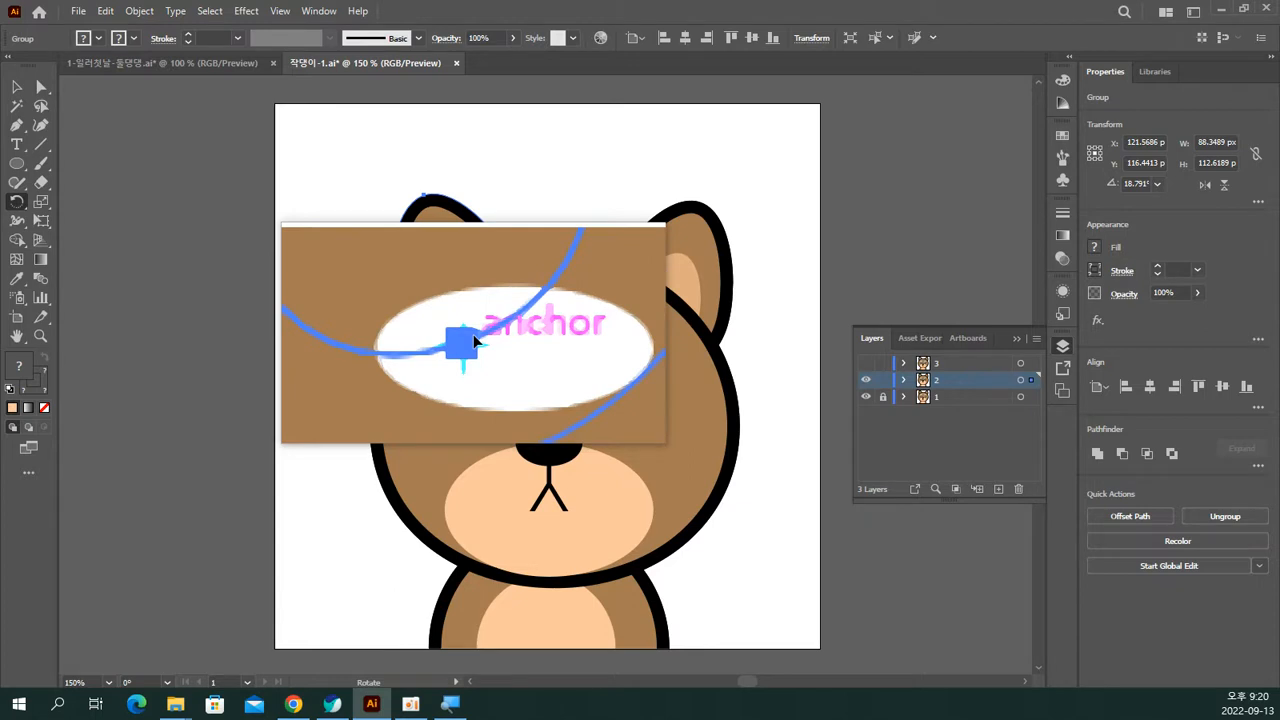
key(super+Escape)
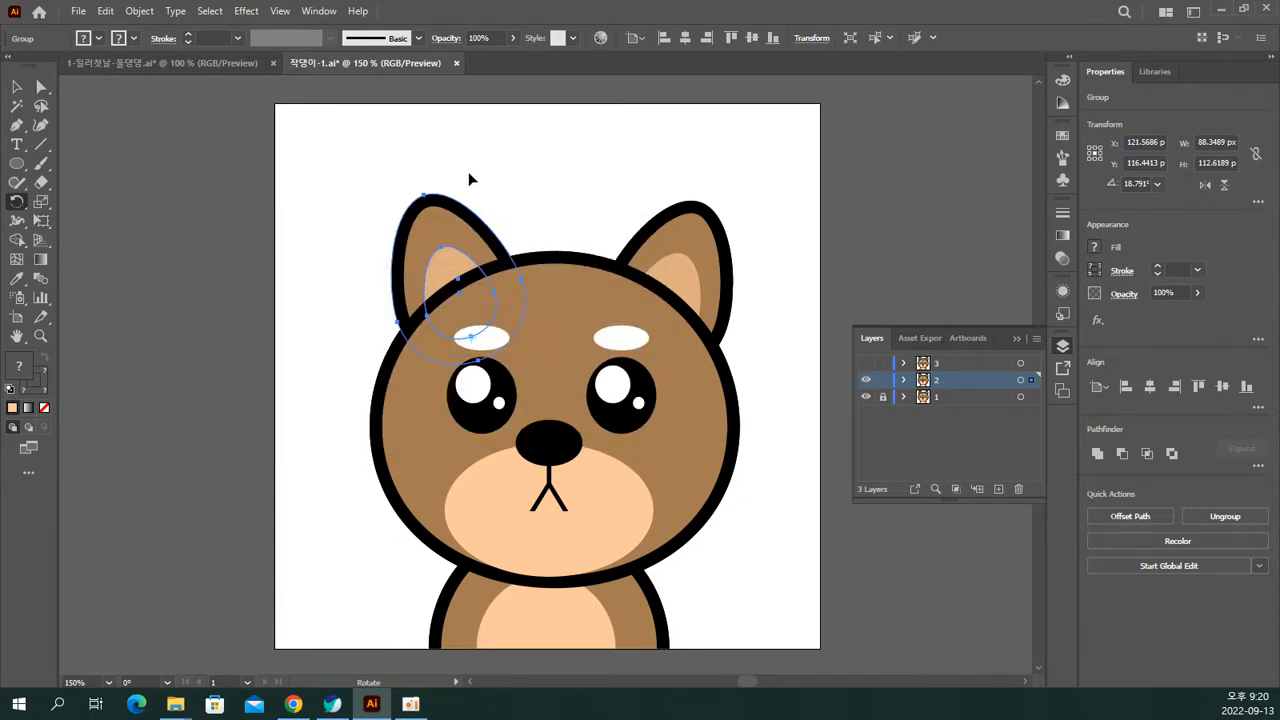
drag(469, 172, 526, 182)
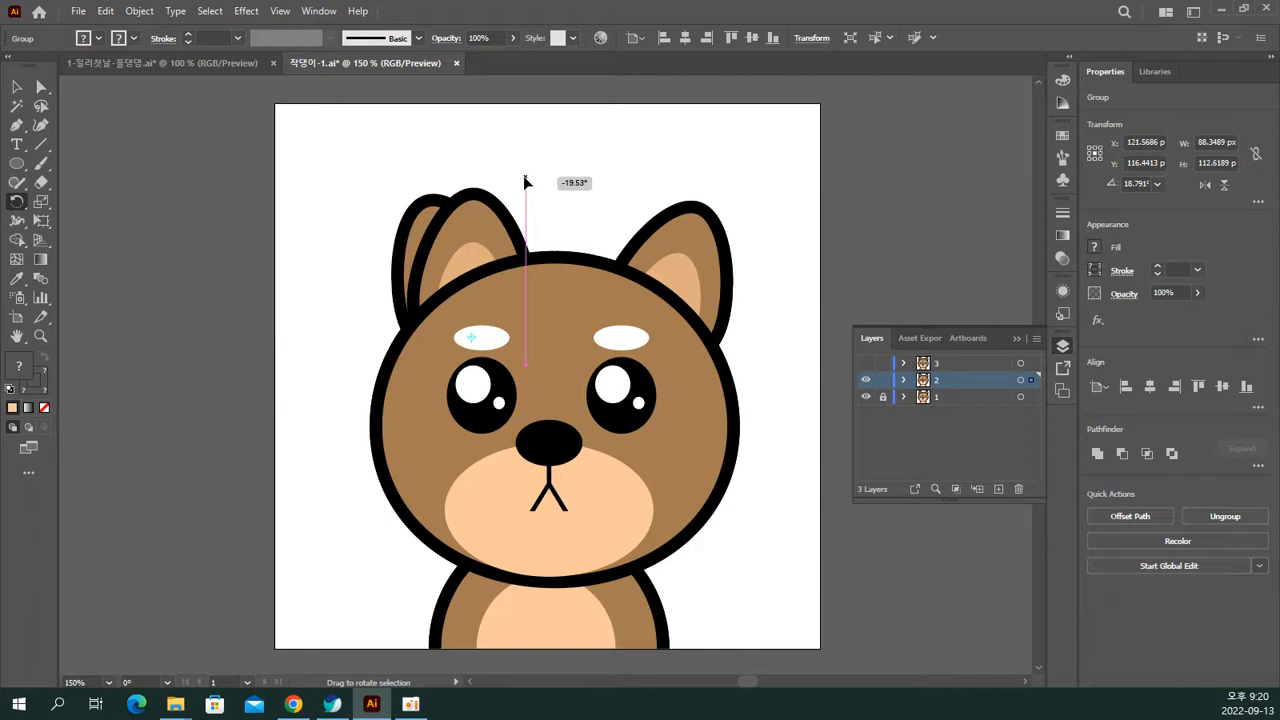
drag(527, 182, 532, 183)
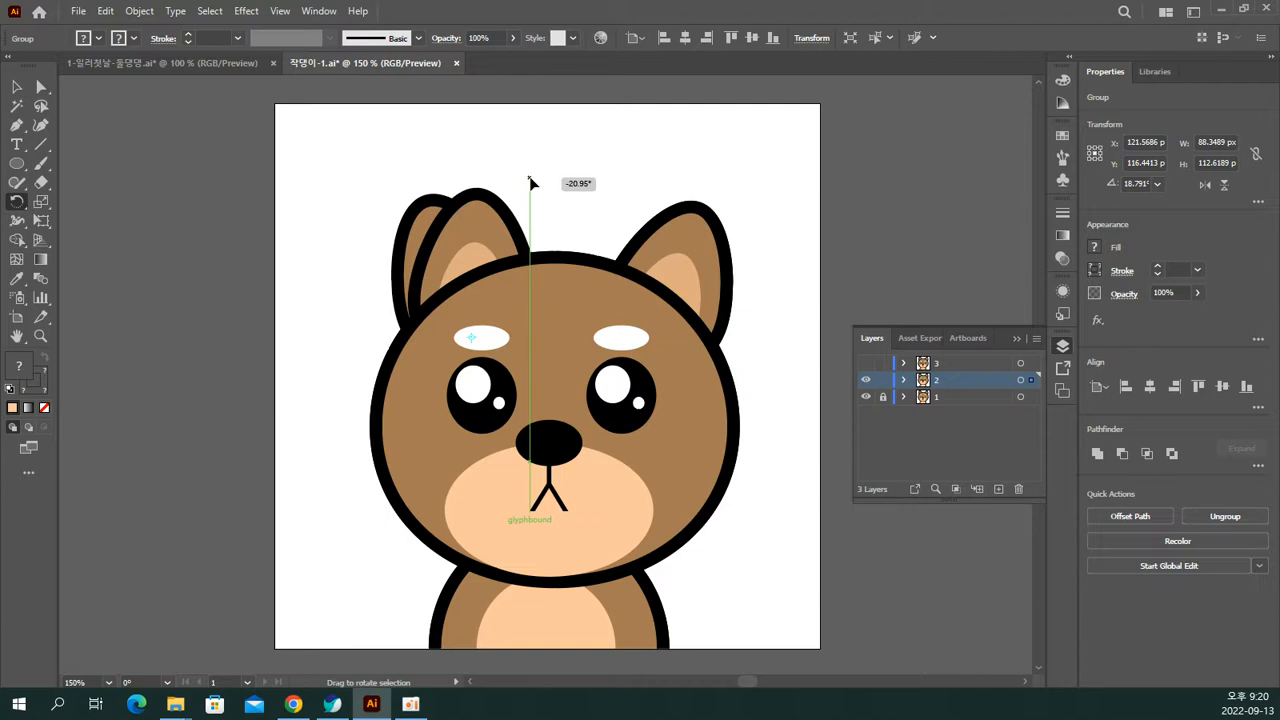
drag(532, 183, 532, 183)
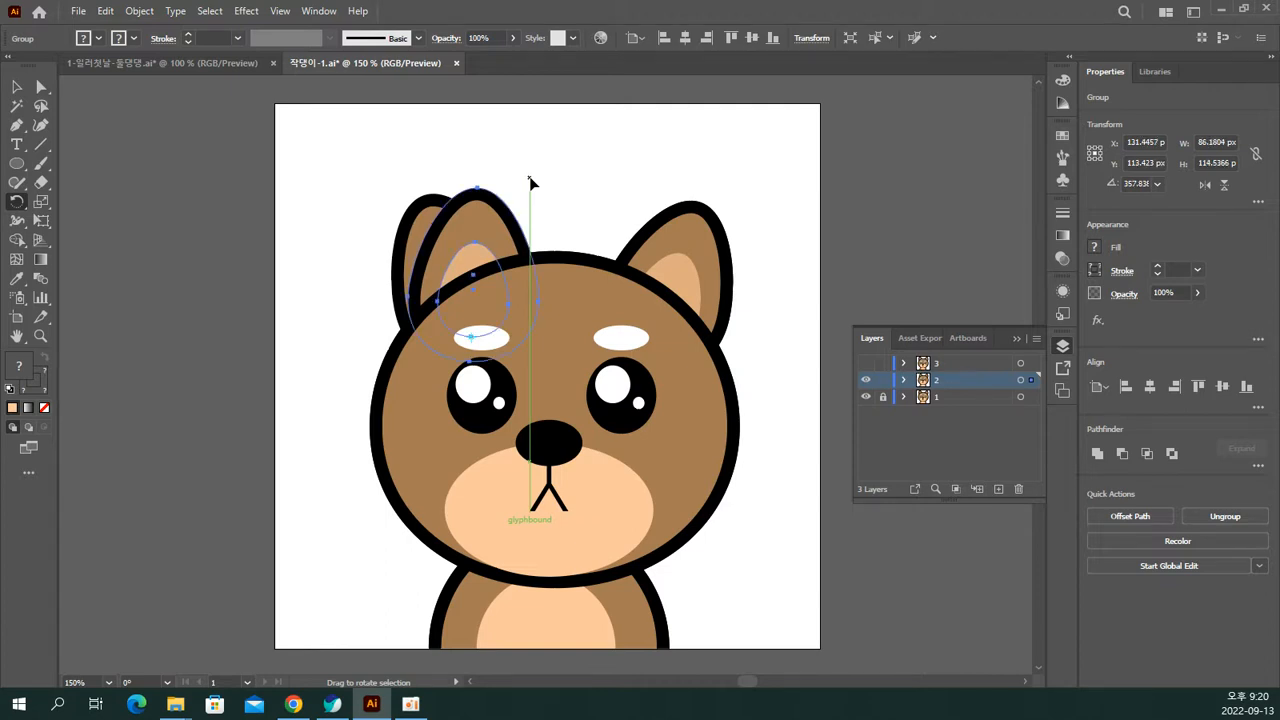
key(ctrl+alt+l)
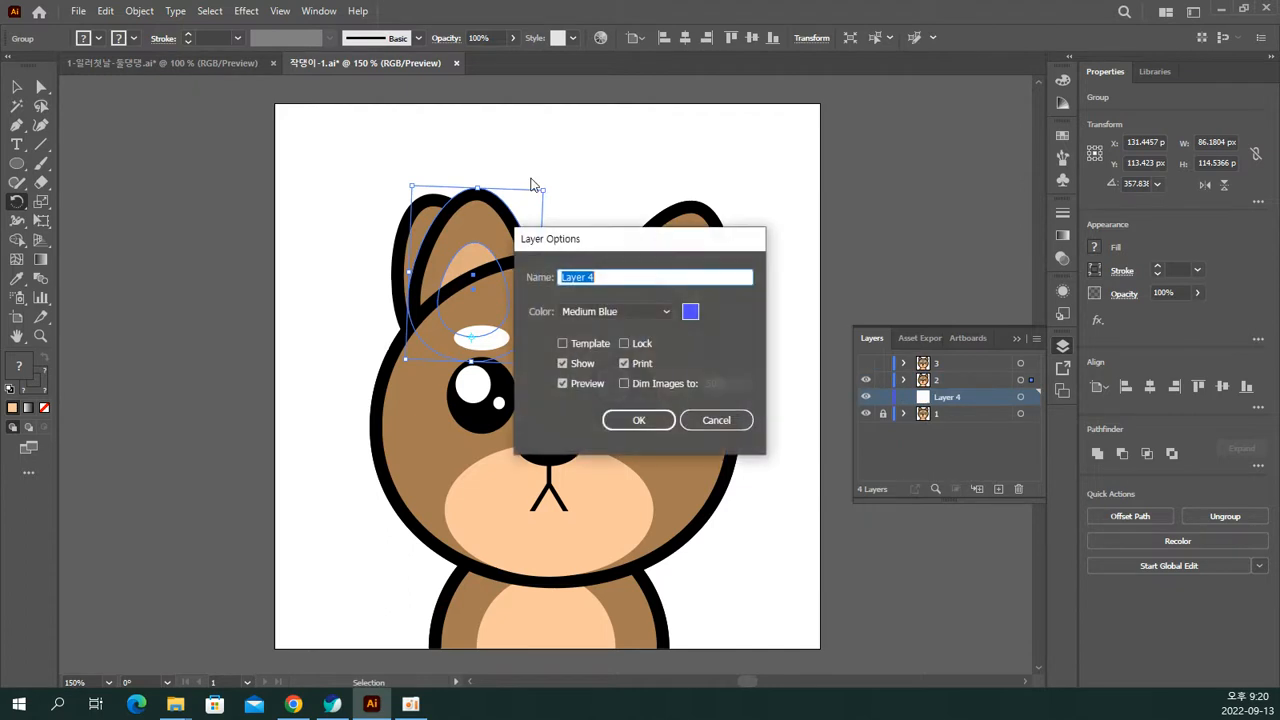
click(722, 420)
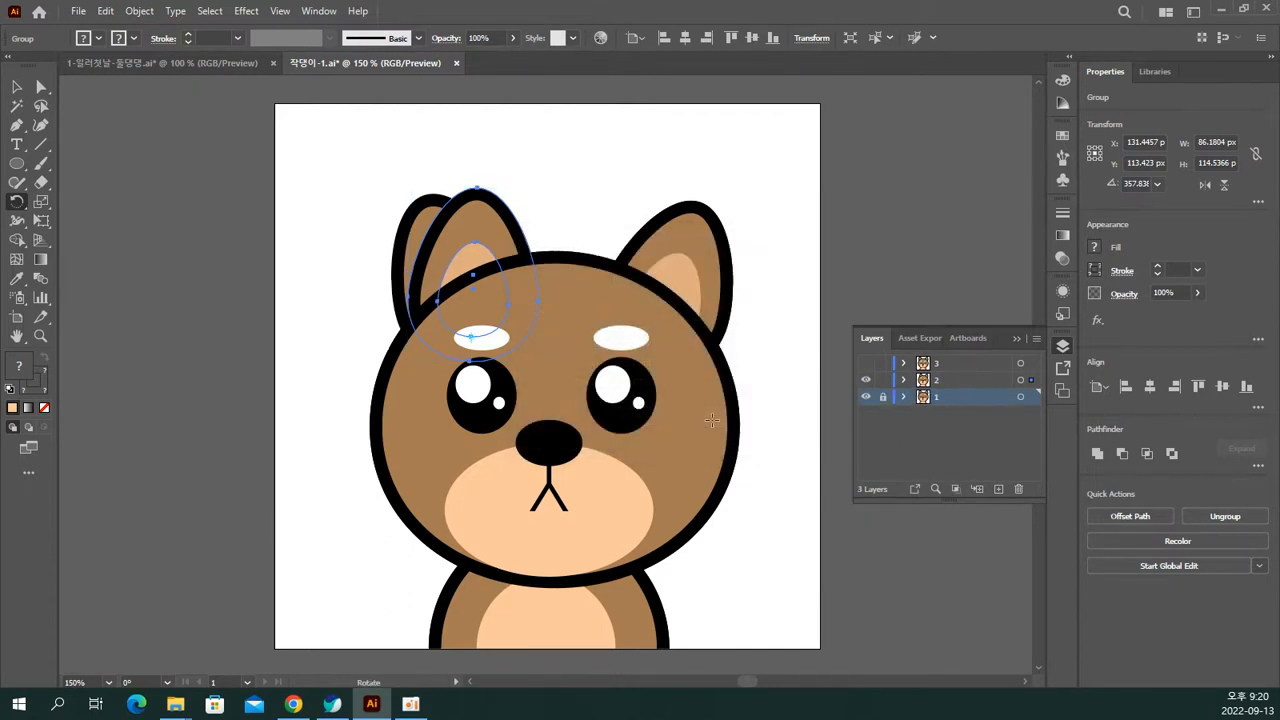
key(super+plus)
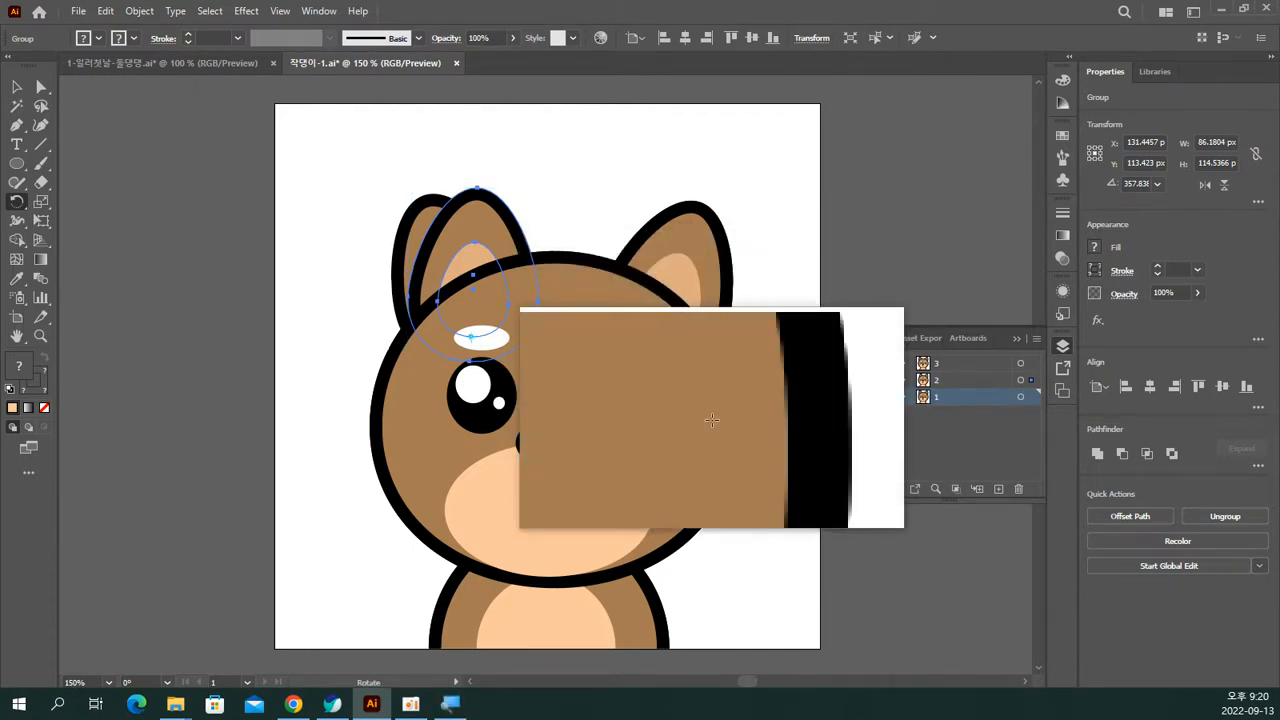
key(v)
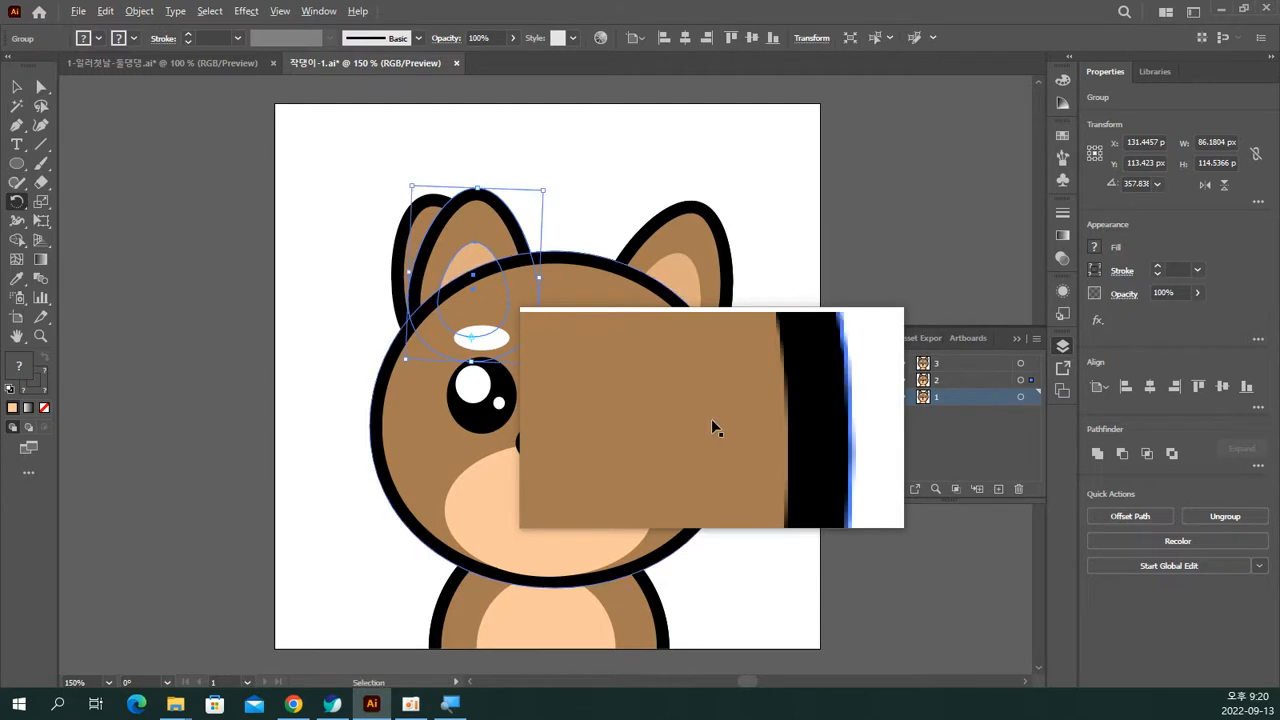
key(r)
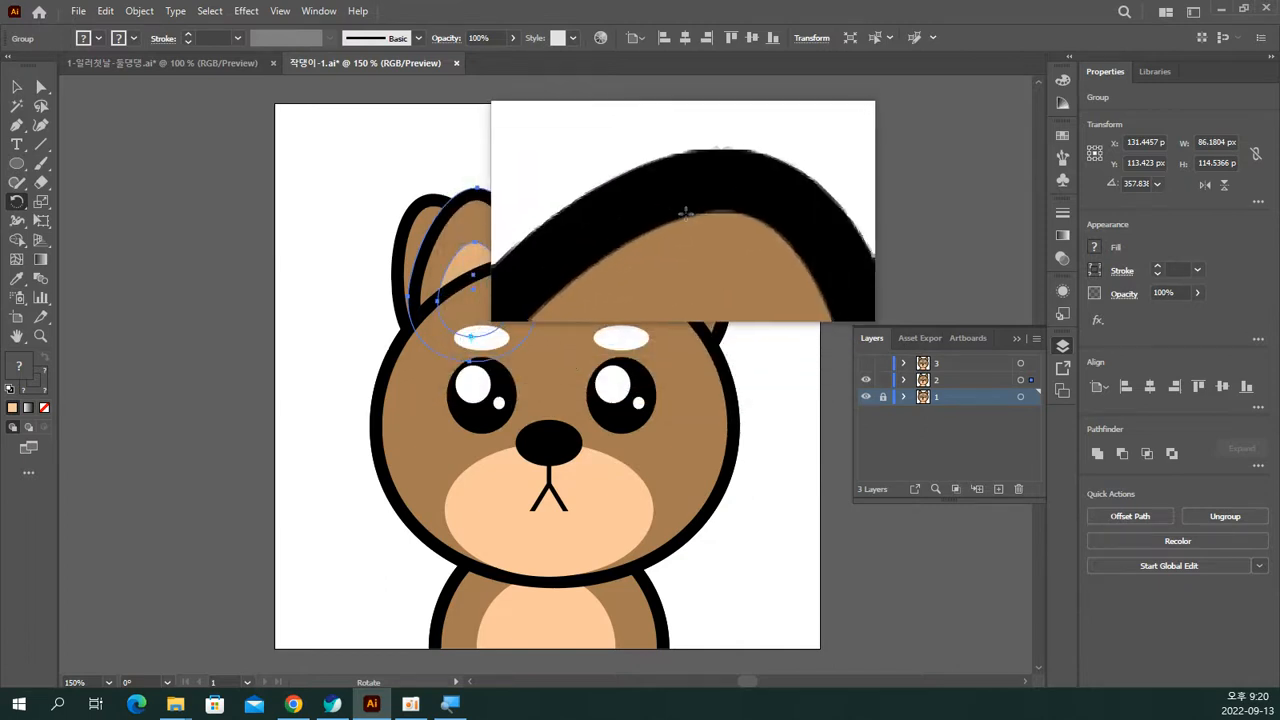
click(685, 213)
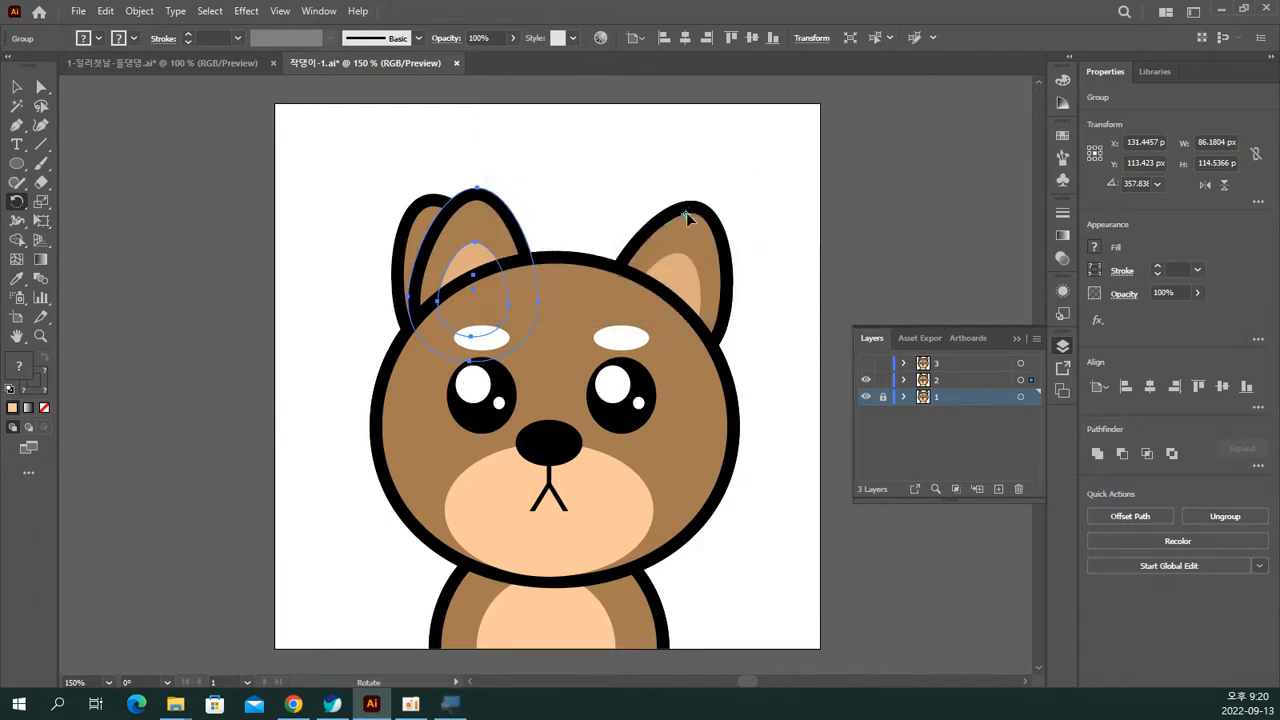
click(17, 87)
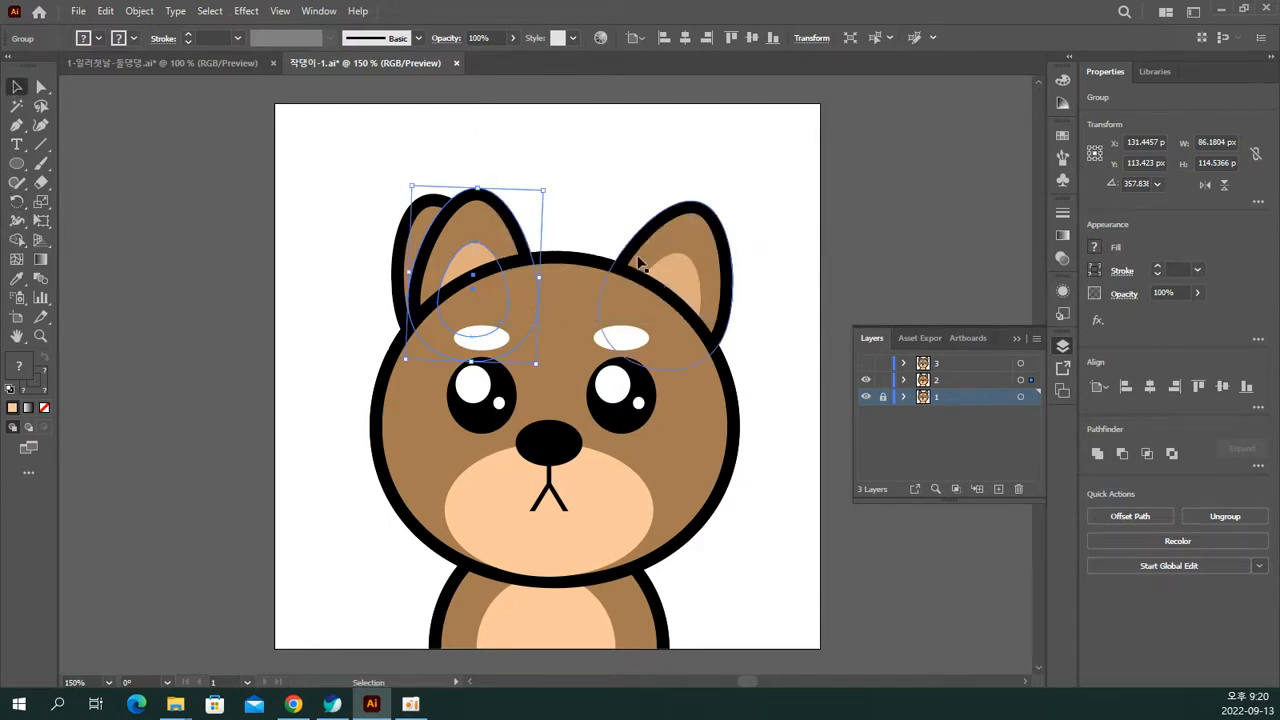
Step: Rotate the ear on the right of layer 2 to about 8.5° and move it inward to X 250.02, Y 113.42 px
click(680, 270)
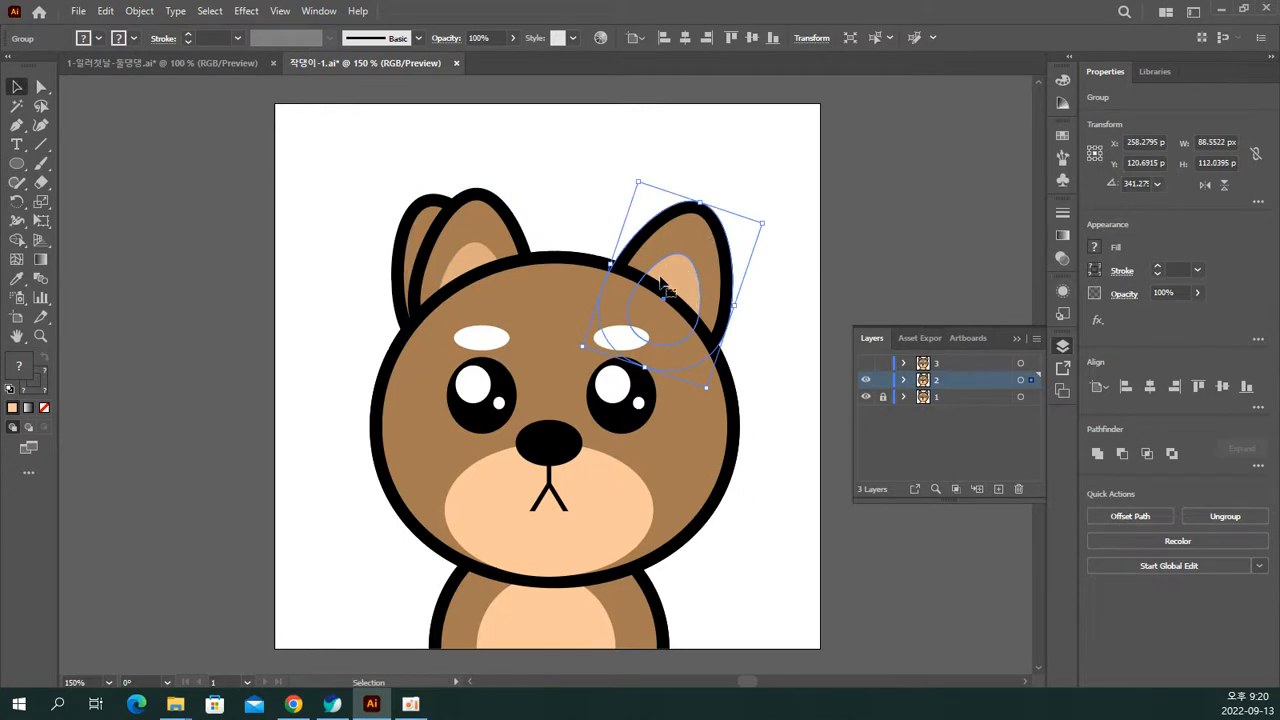
mouse_move(702, 260)
mouse_down()
mouse_move(726, 213)
mouse_move(800, 290)
mouse_move(722, 190)
mouse_move(713, 258)
mouse_up()
drag(771, 217, 735, 185)
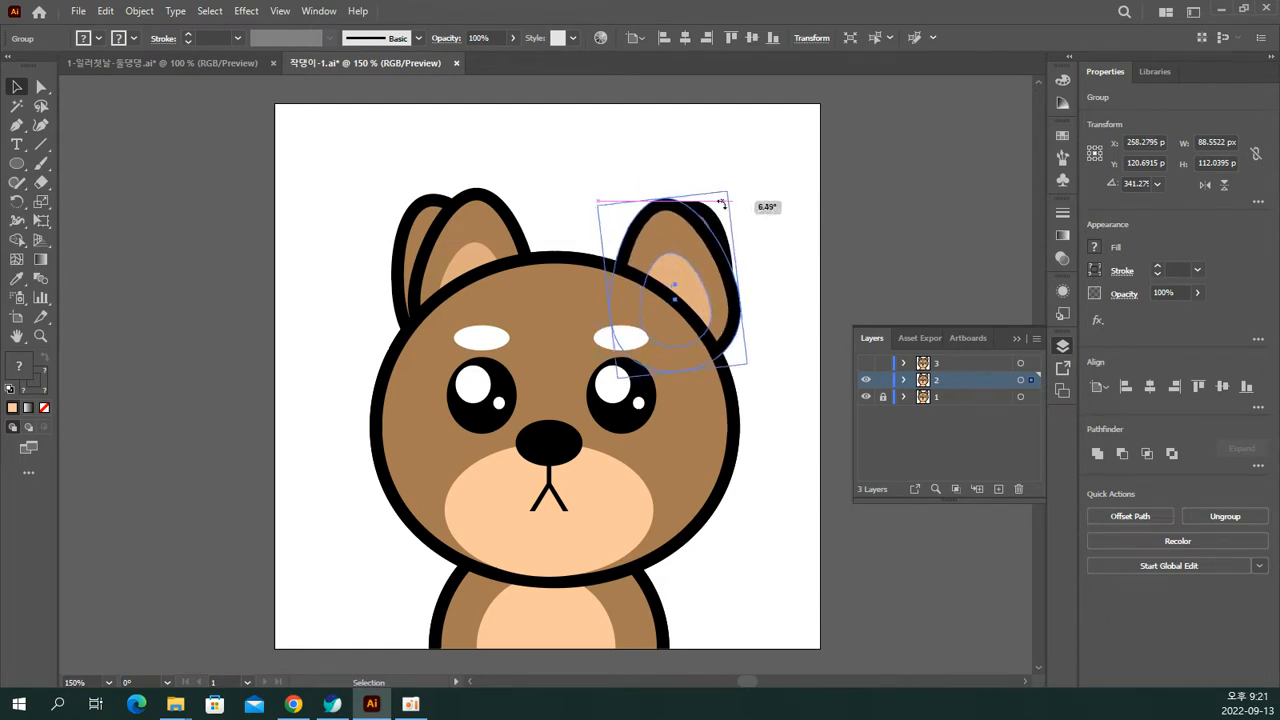
drag(678, 291, 655, 278)
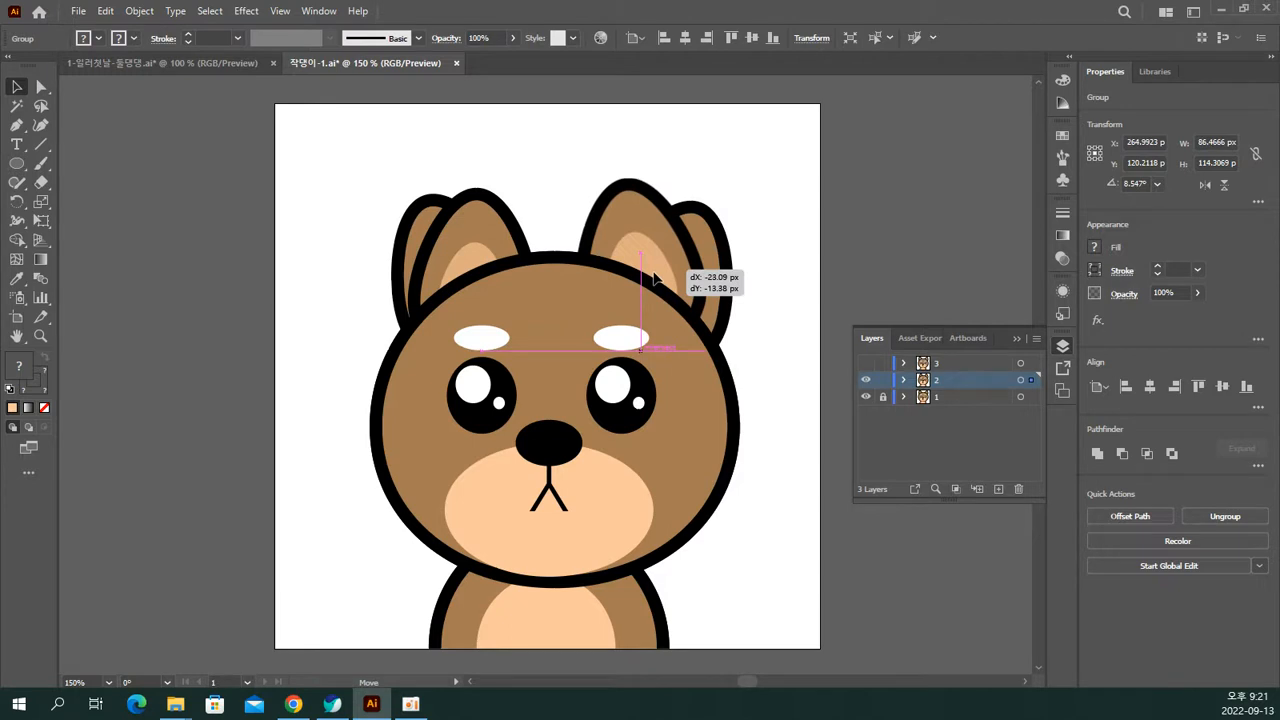
drag(655, 278, 668, 288)
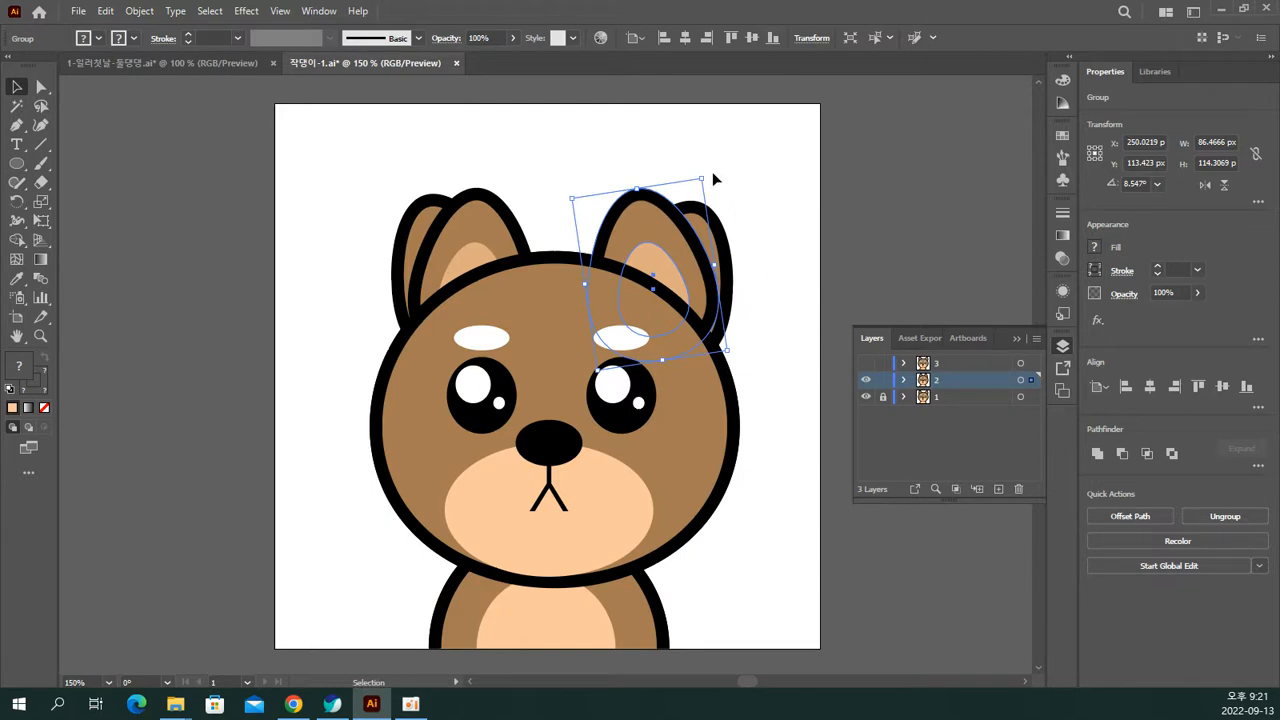
drag(704, 173, 600, 195)
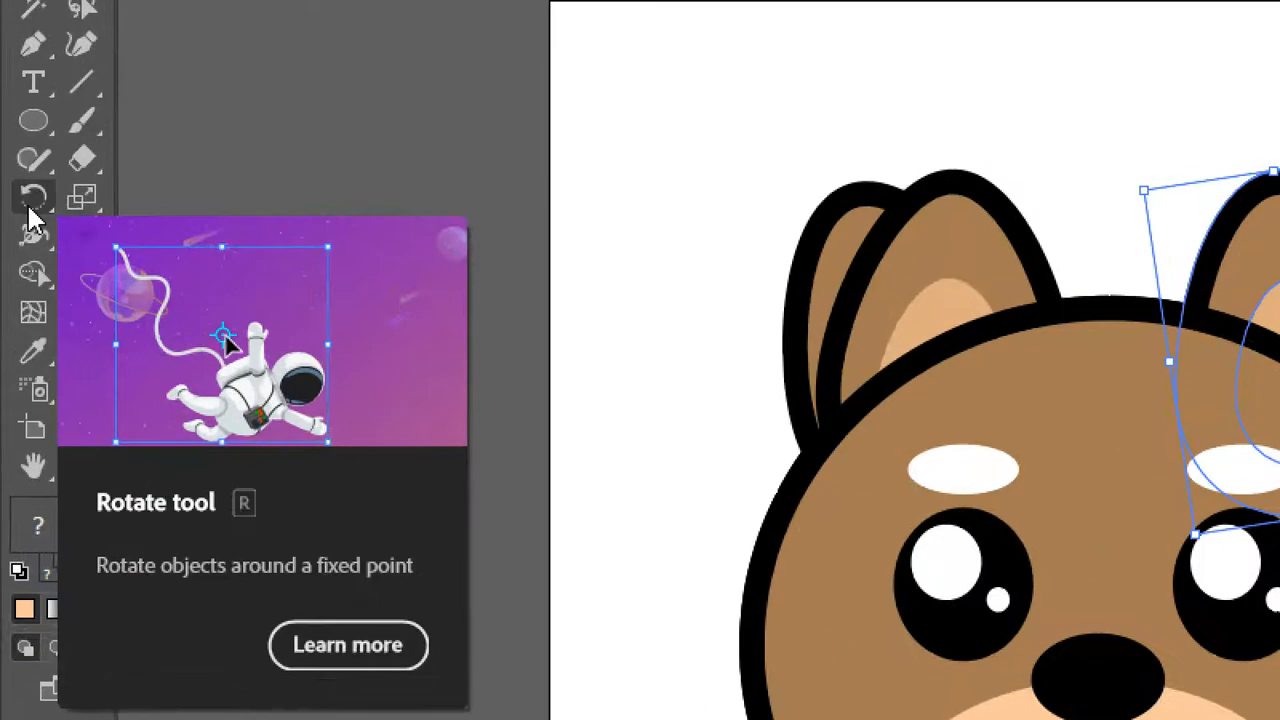
Step: Rotate the same ear around the bottom anchor of its inner ear to an angle of about 5.7°
click(30, 210)
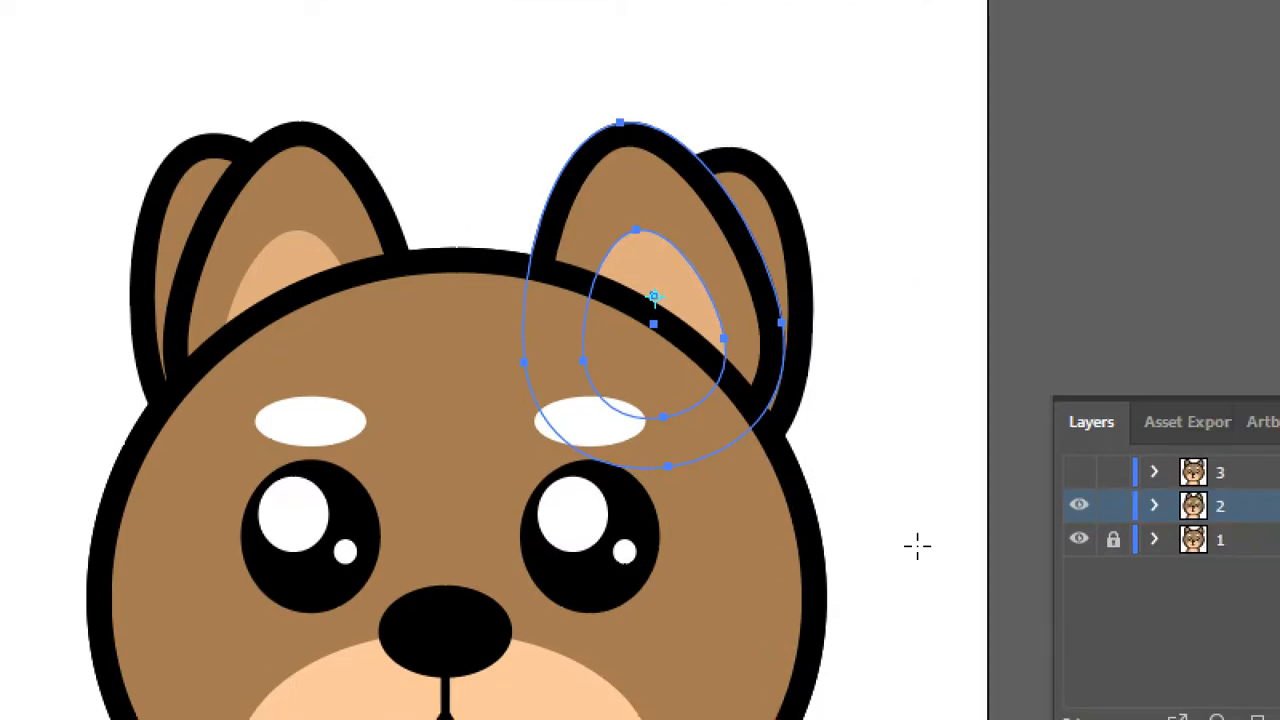
click(663, 417)
mouse_move(766, 300)
mouse_down()
mouse_move(766, 286)
mouse_move(891, 337)
mouse_move(921, 418)
mouse_move(723, 240)
mouse_move(686, 229)
mouse_move(949, 371)
mouse_move(816, 281)
mouse_move(714, 286)
mouse_move(851, 302)
mouse_move(798, 278)
mouse_move(767, 285)
mouse_up()
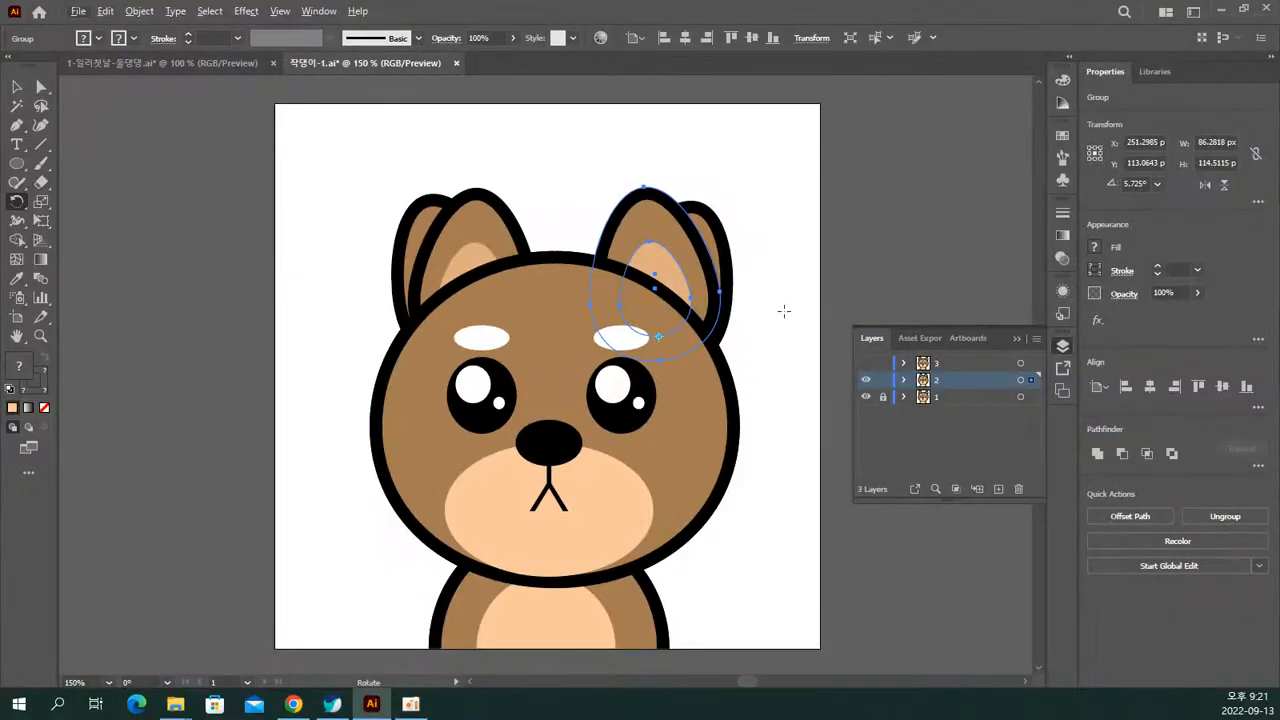
Step: Toggle the visibility of layers 2 and 1 in turn to compare the positions of both ears
click(865, 381)
click(865, 381)
click(865, 381)
click(865, 381)
click(865, 381)
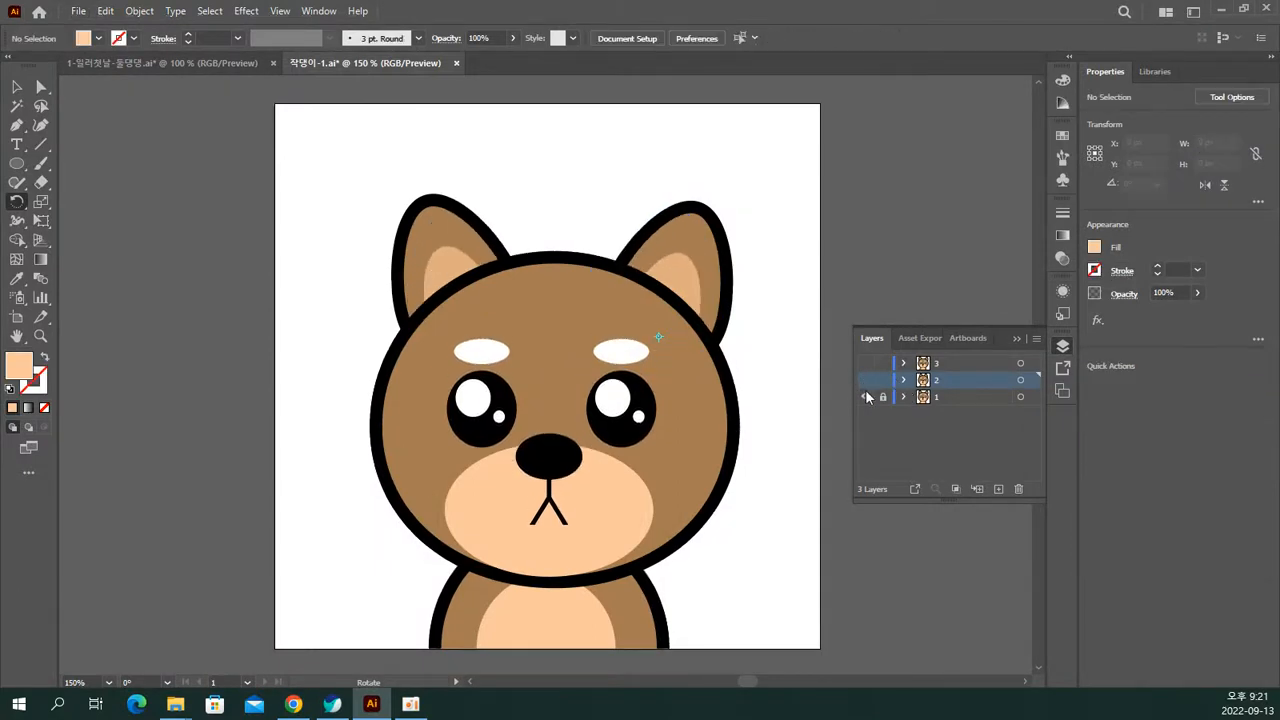
click(865, 381)
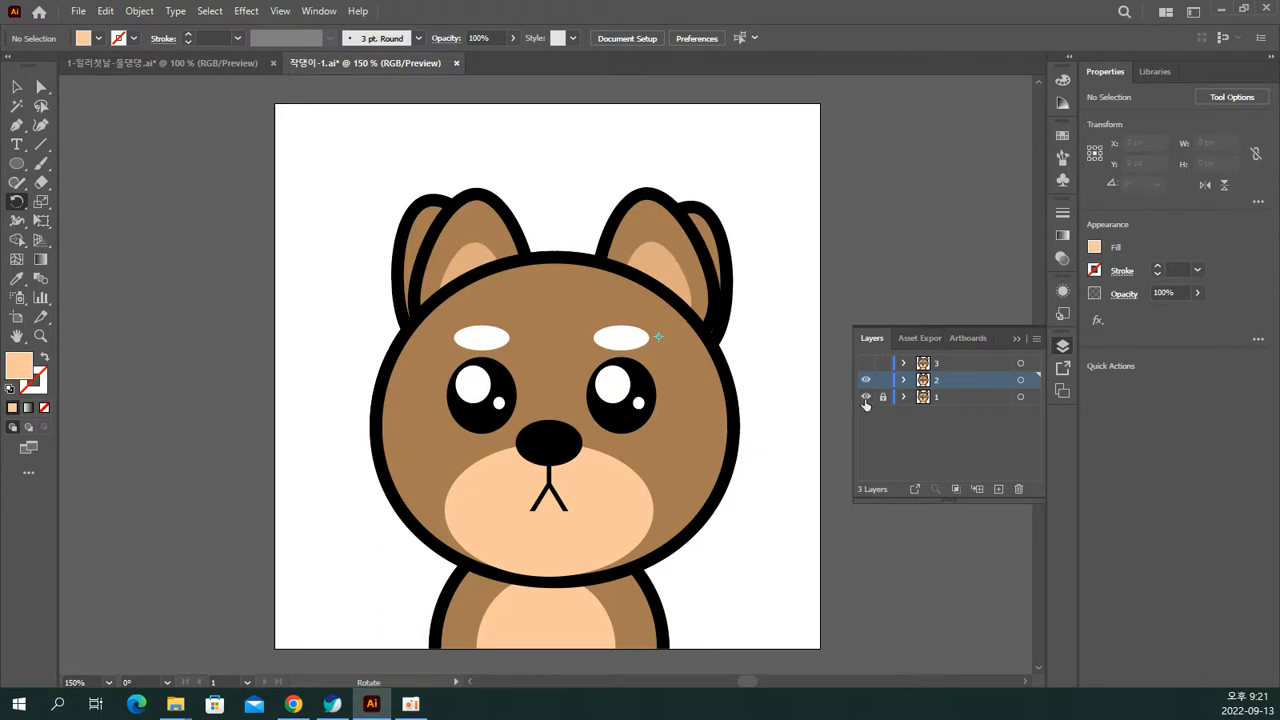
click(865, 400)
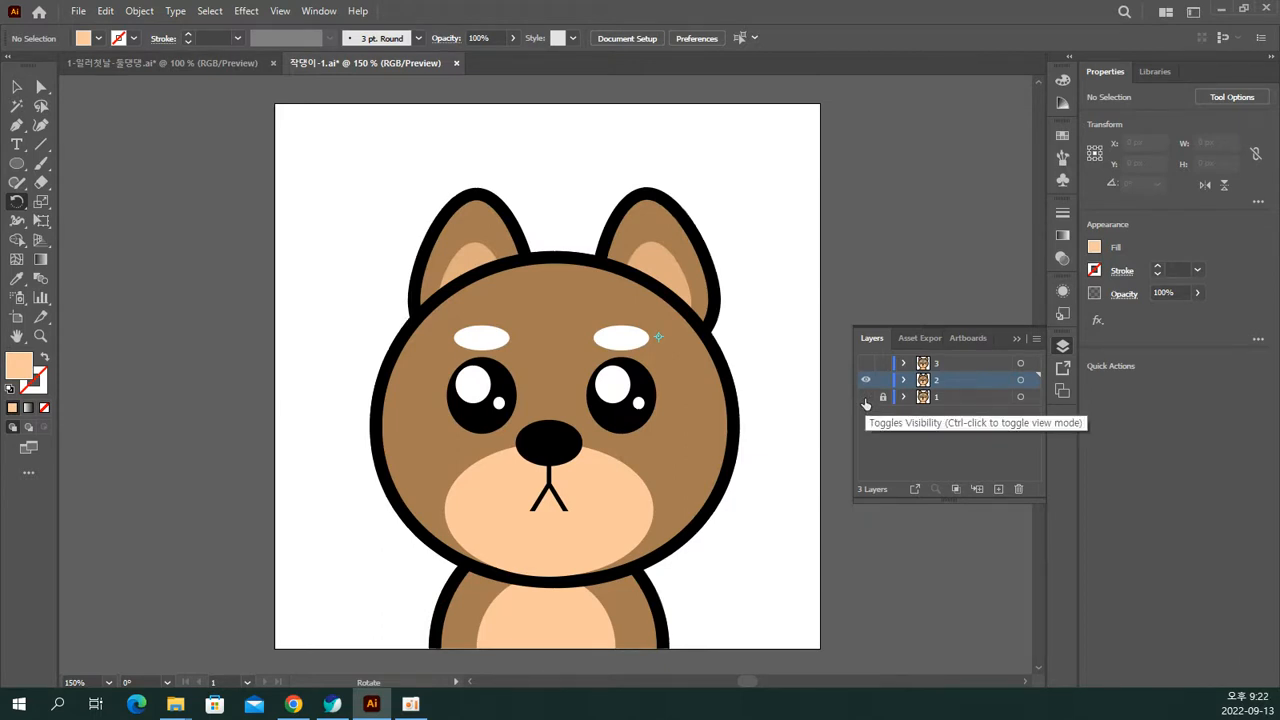
click(865, 398)
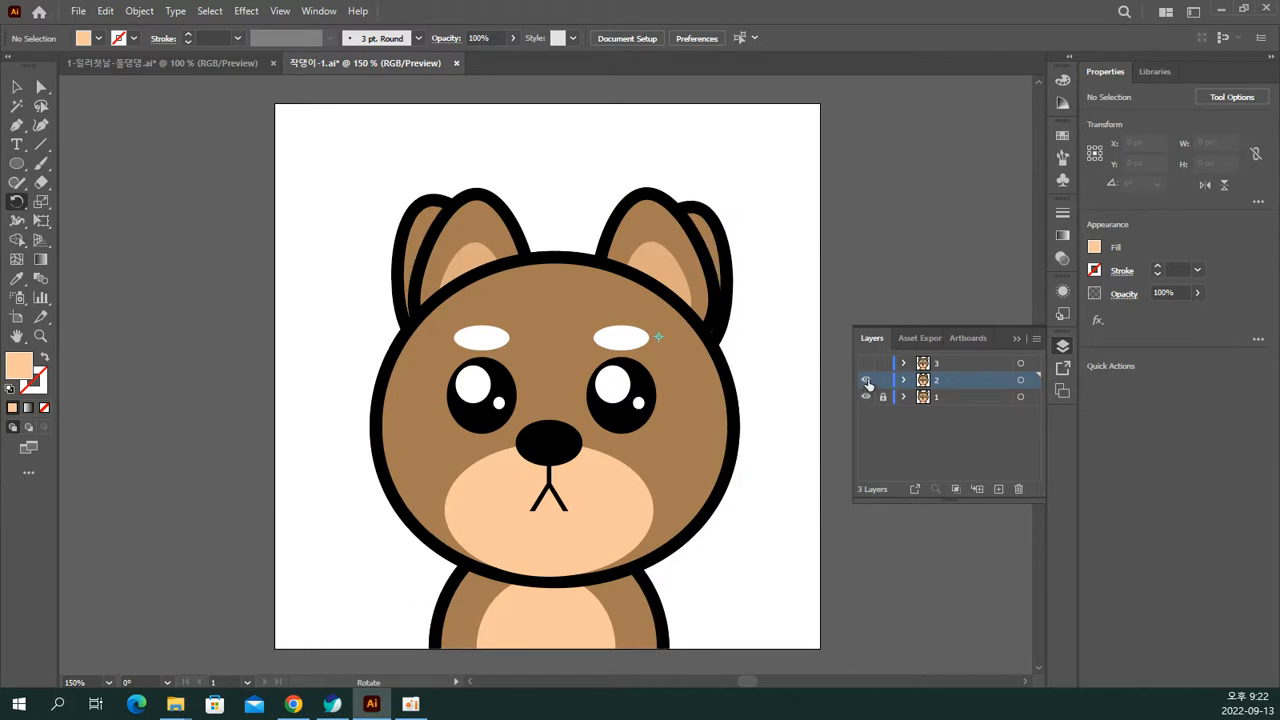
Step: Draw a peach test ellipse about 55 × 231 px beside the artboard and rotate it slightly about its centre
click(16, 163)
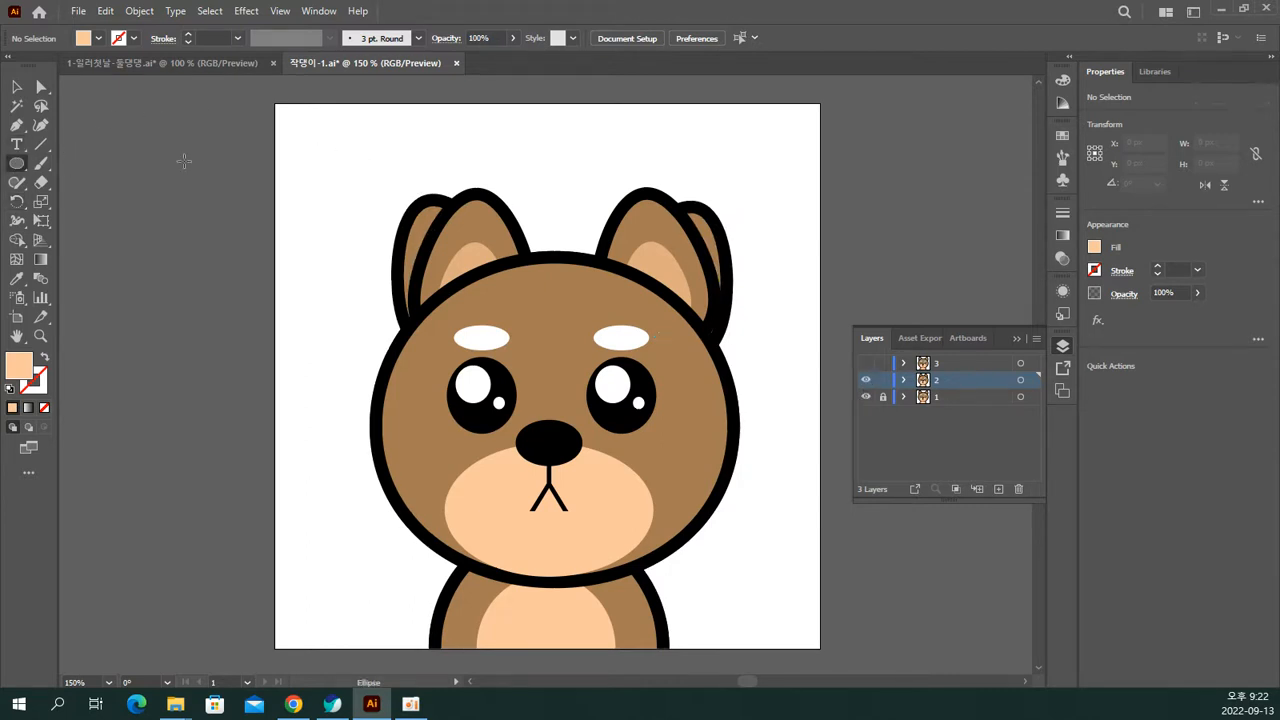
drag(176, 112, 260, 460)
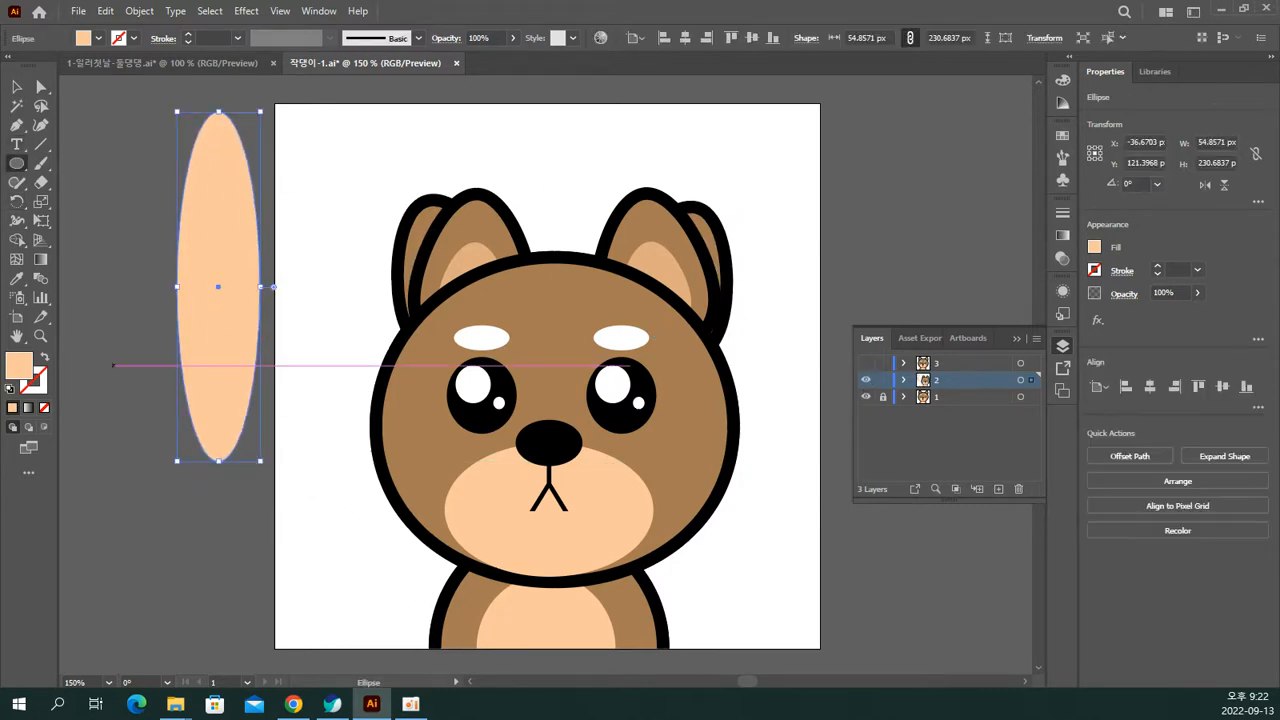
click(17, 88)
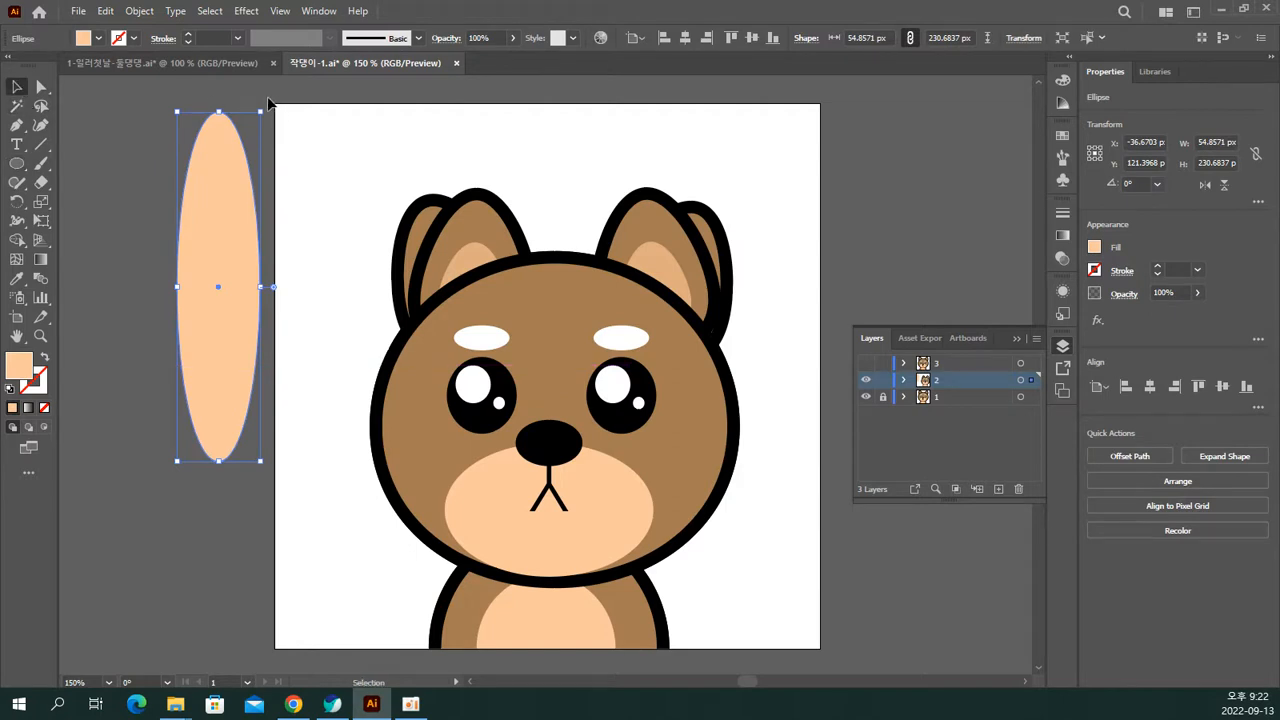
drag(265, 117, 228, 266)
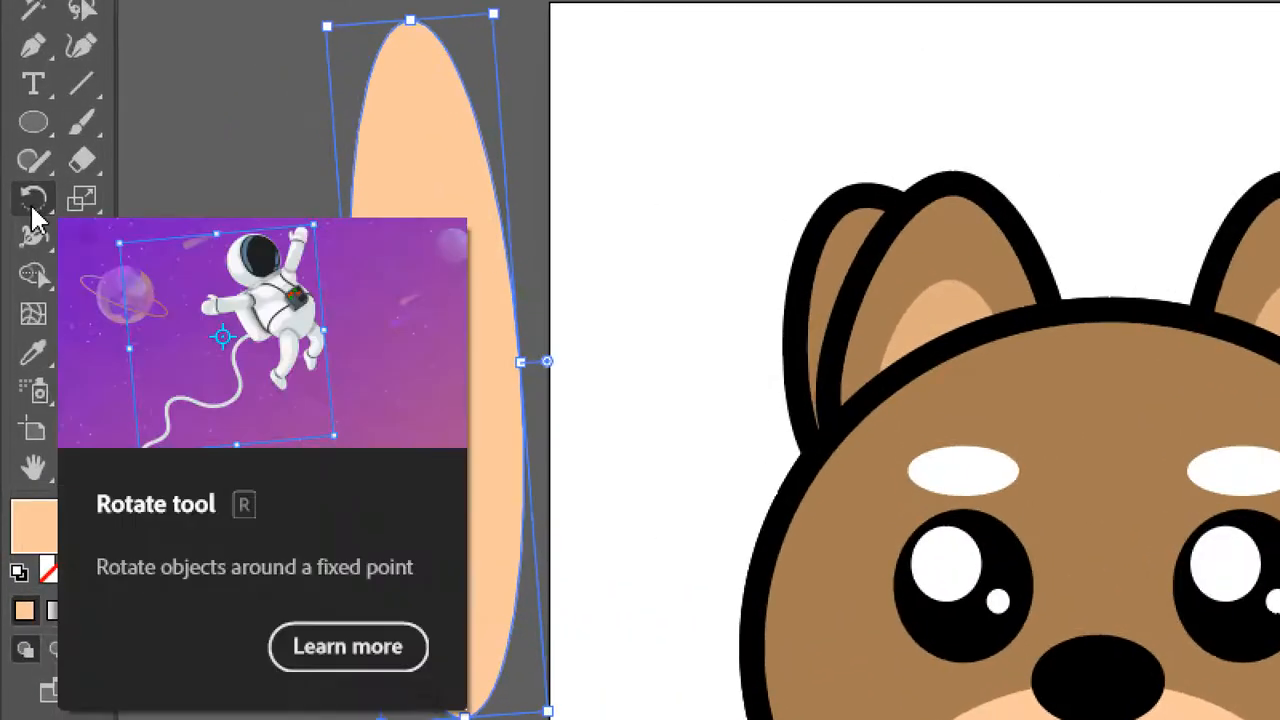
Step: Rotate the test ellipse around a pivot near its lower end to about 17° and delete it
click(33, 200)
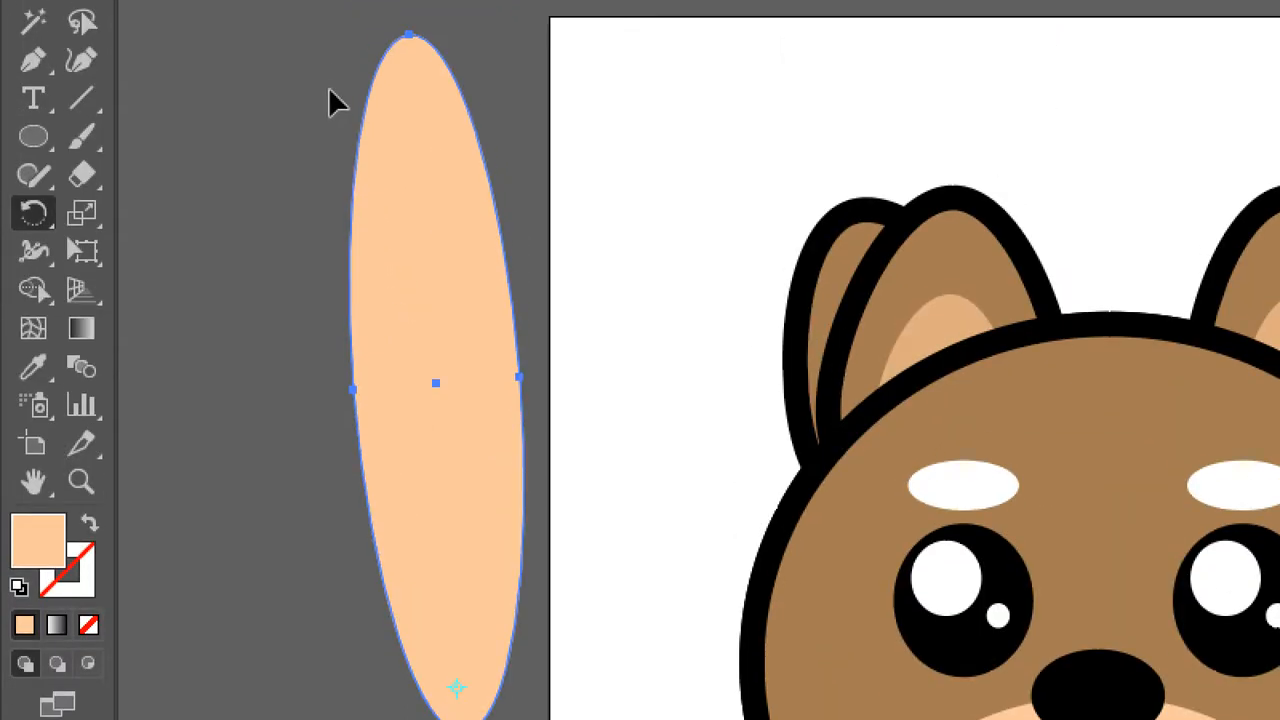
drag(316, 110, 212, 240)
drag(617, 283, 253, 268)
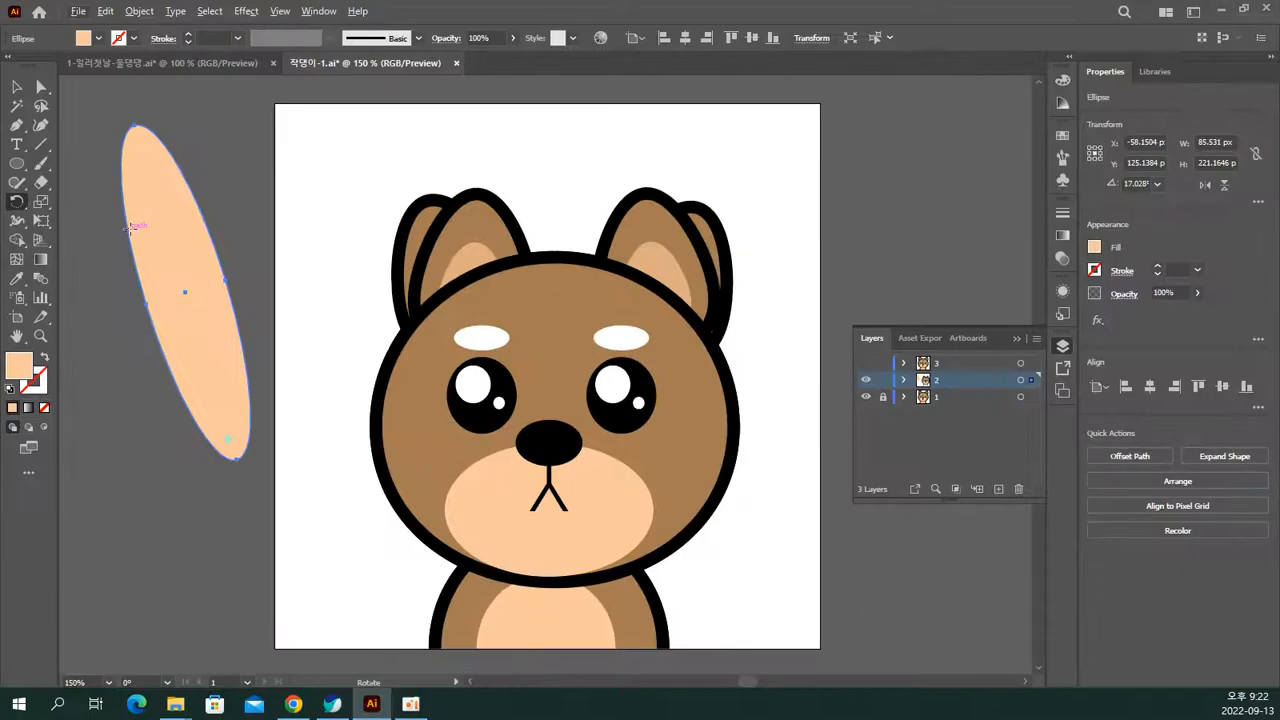
click(16, 86)
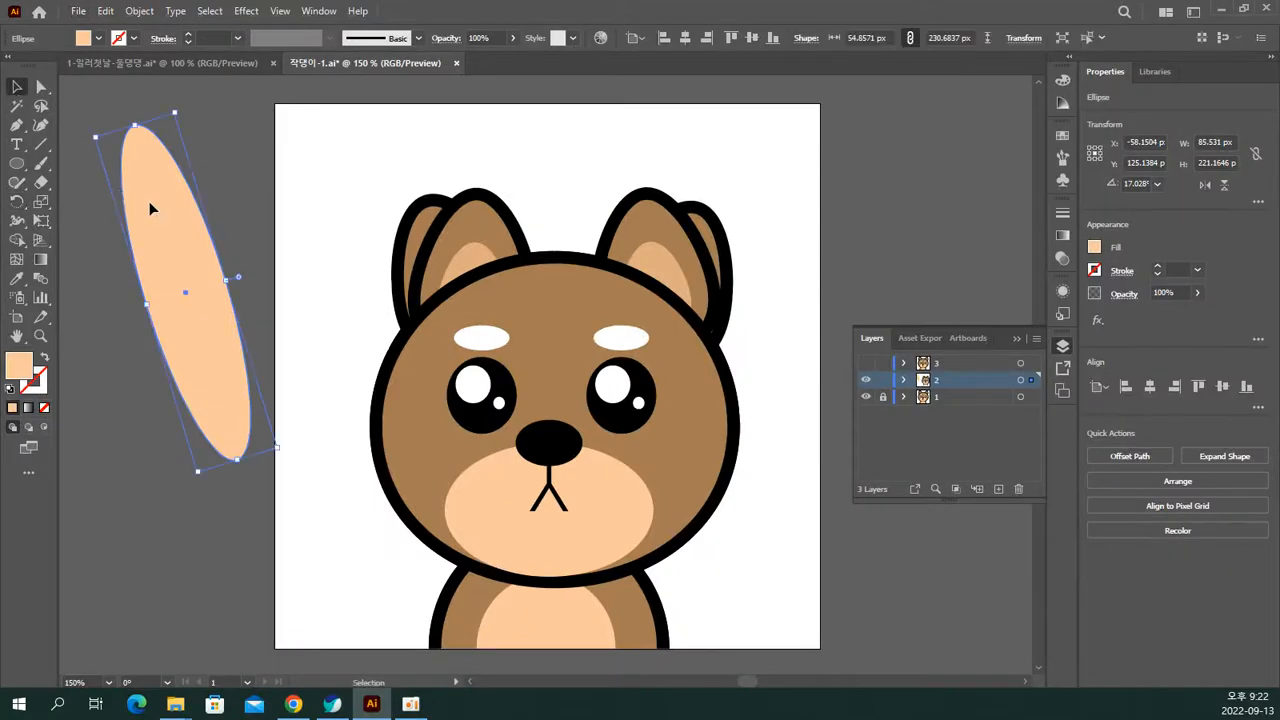
key(Delete)
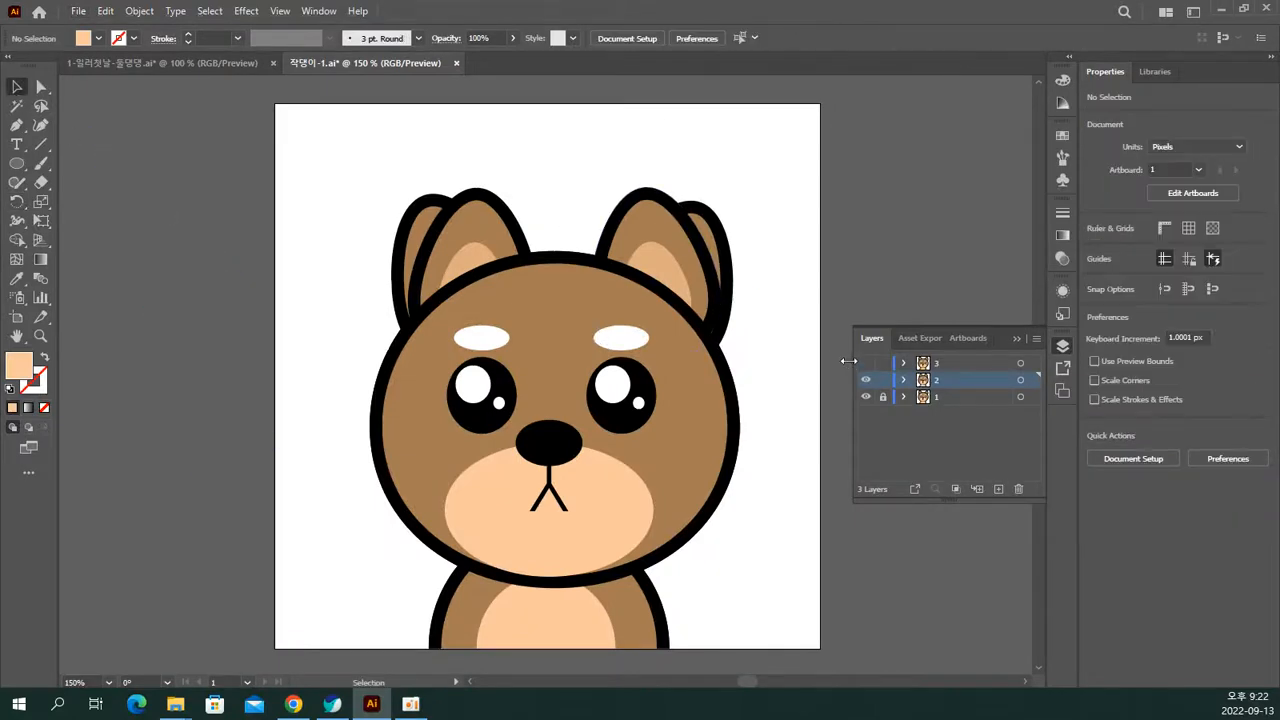
Step: Hide and show layer 2 repeatedly to preview the ear and face movement against layer 1
click(865, 380)
click(865, 380)
click(865, 380)
click(865, 380)
click(865, 380)
click(865, 380)
click(865, 380)
click(865, 380)
click(865, 380)
click(865, 380)
click(865, 380)
click(865, 380)
click(865, 380)
click(865, 380)
click(865, 380)
click(865, 380)
click(865, 380)
click(865, 380)
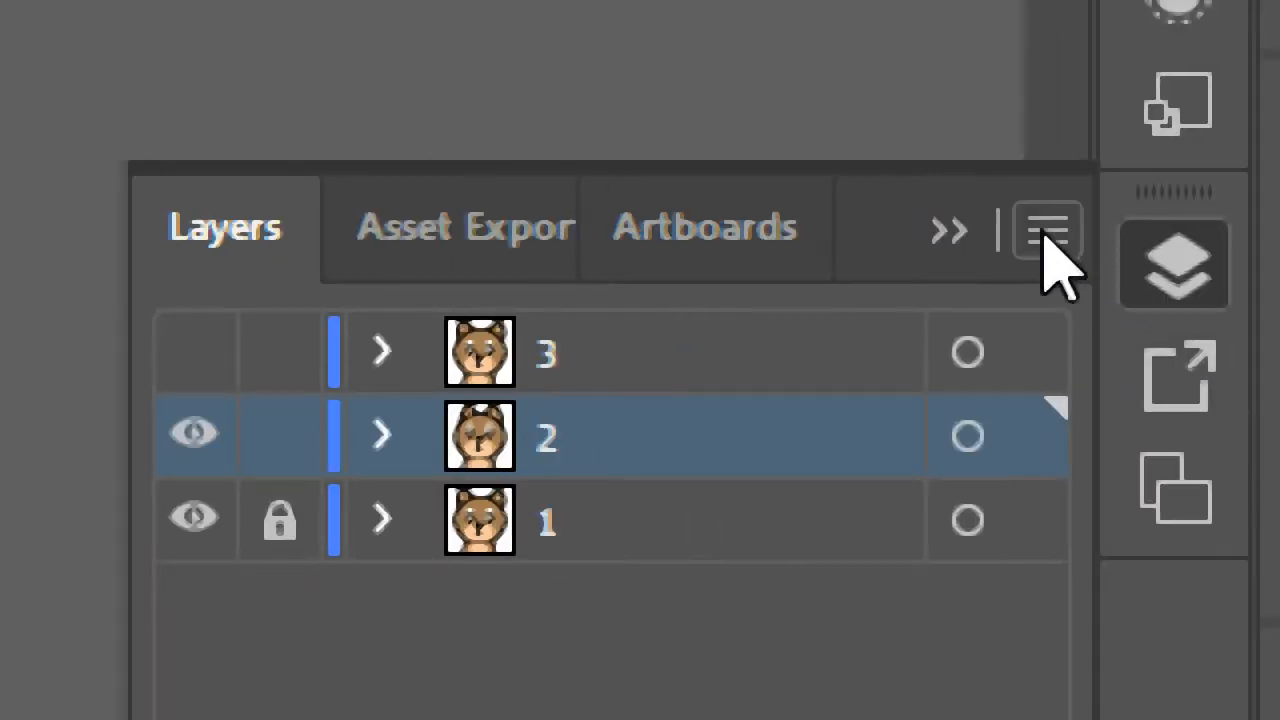
Step: Duplicate layer 2, lock the original layer 2, and make the 2 copy layer active
click(1044, 238)
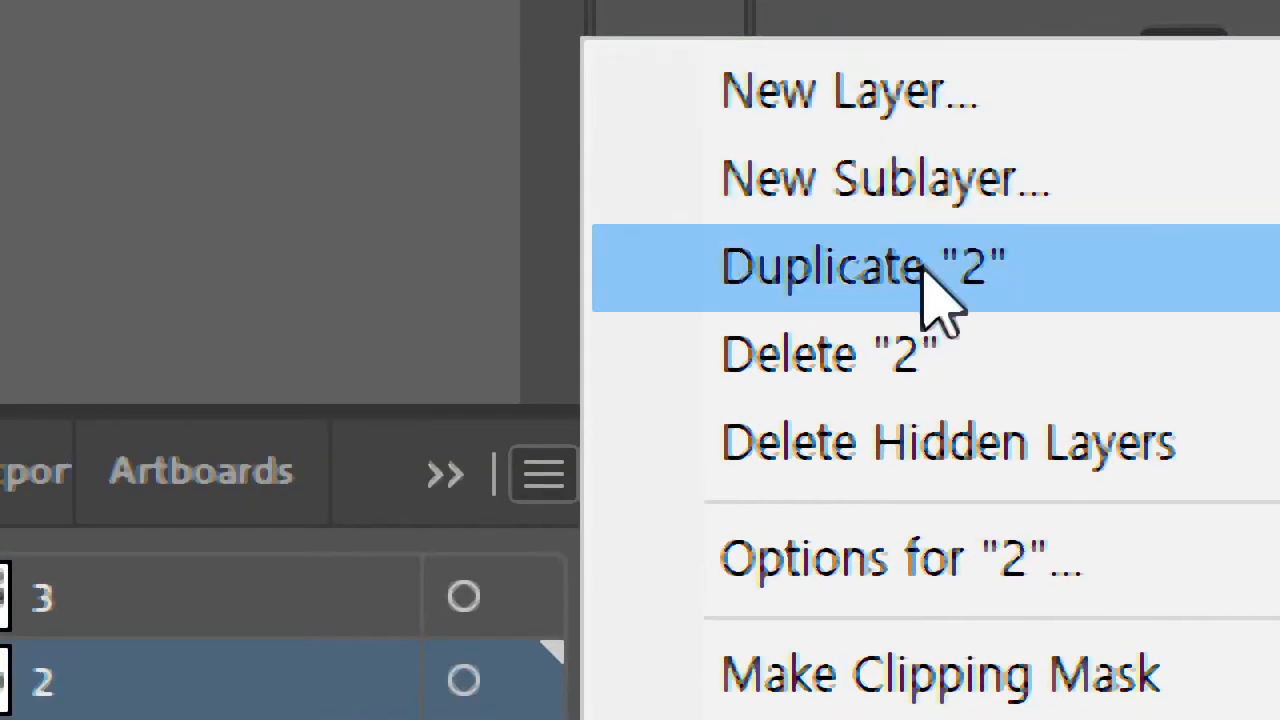
click(926, 268)
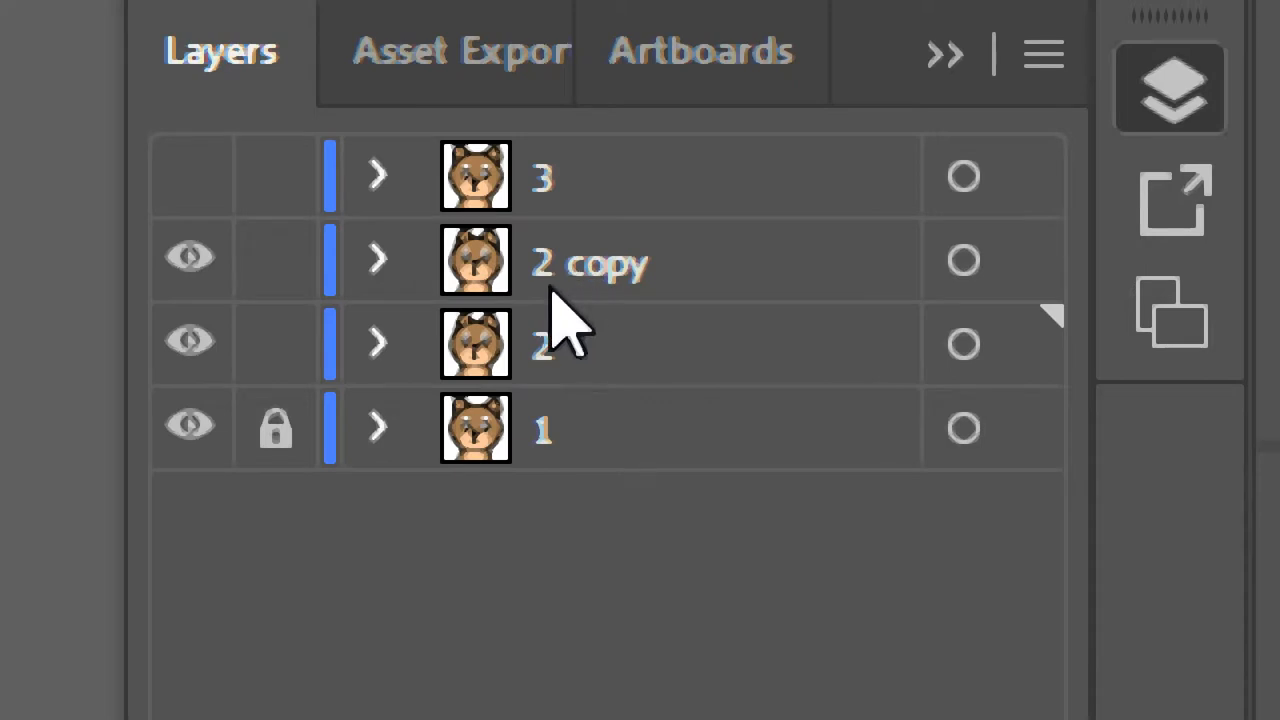
click(276, 345)
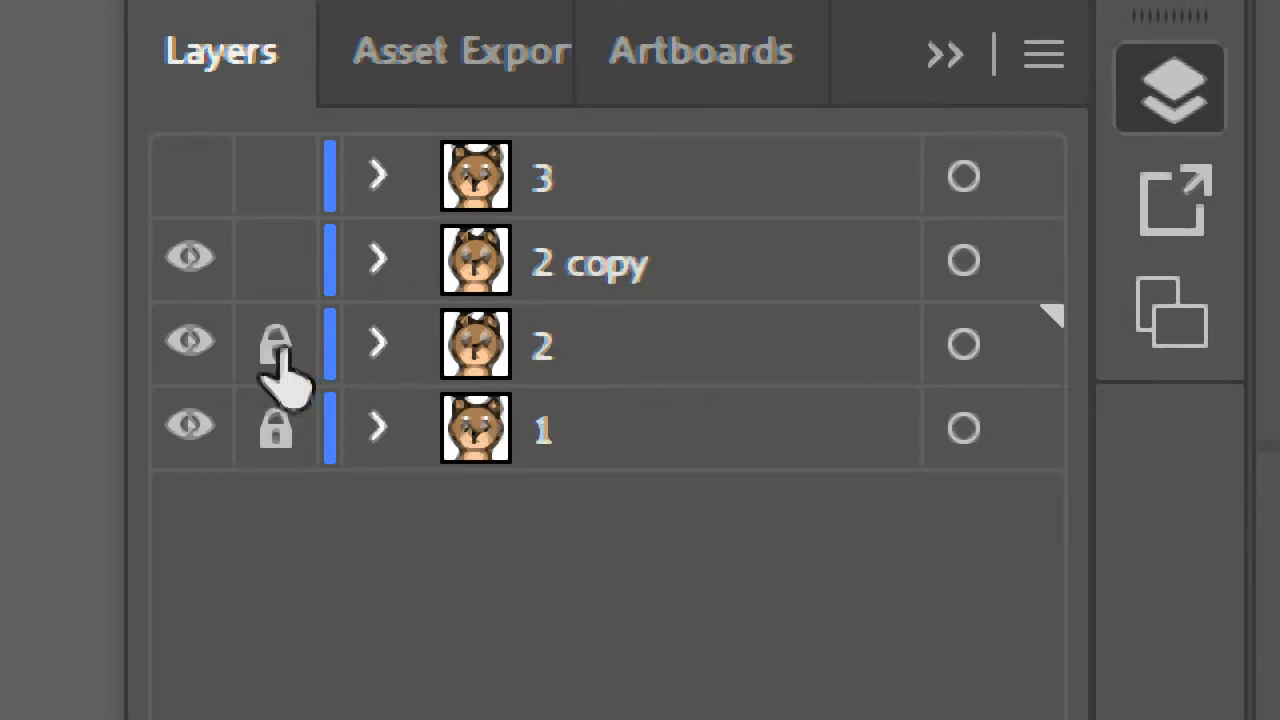
click(525, 256)
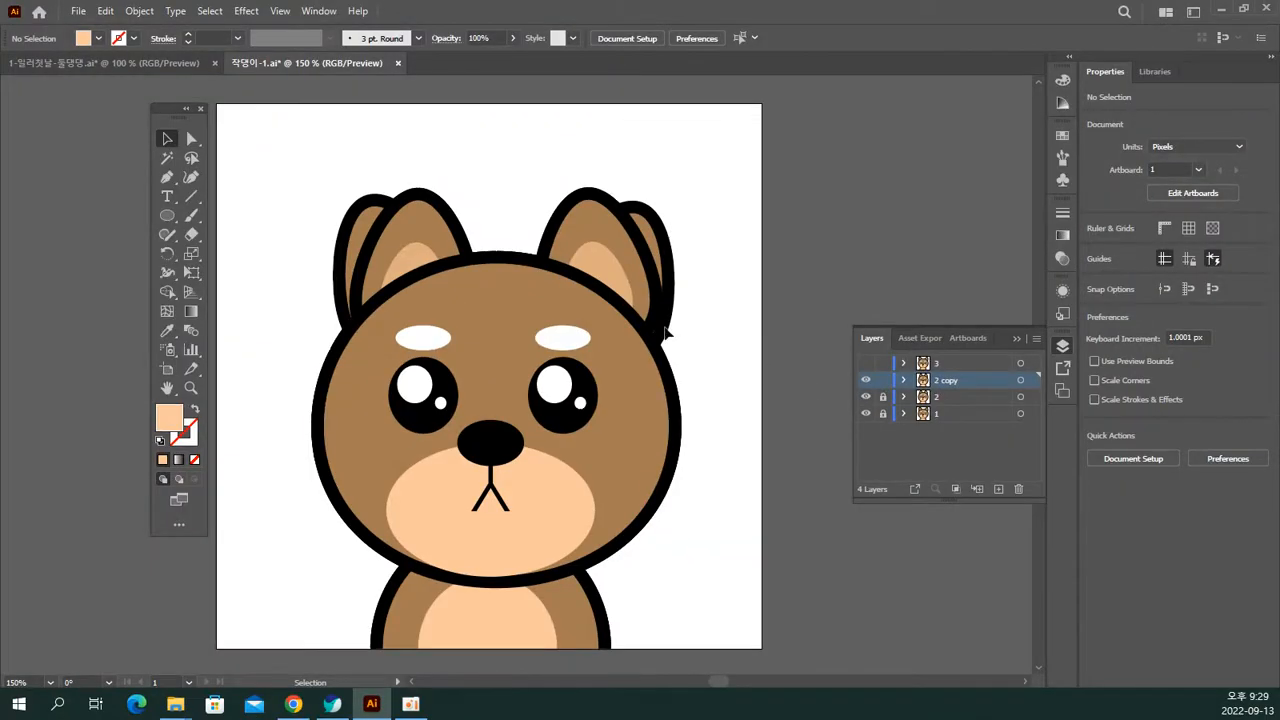
Step: Select both eyes with their eyebrows plus the nose and mouth on the 2 copy layer
click(584, 396)
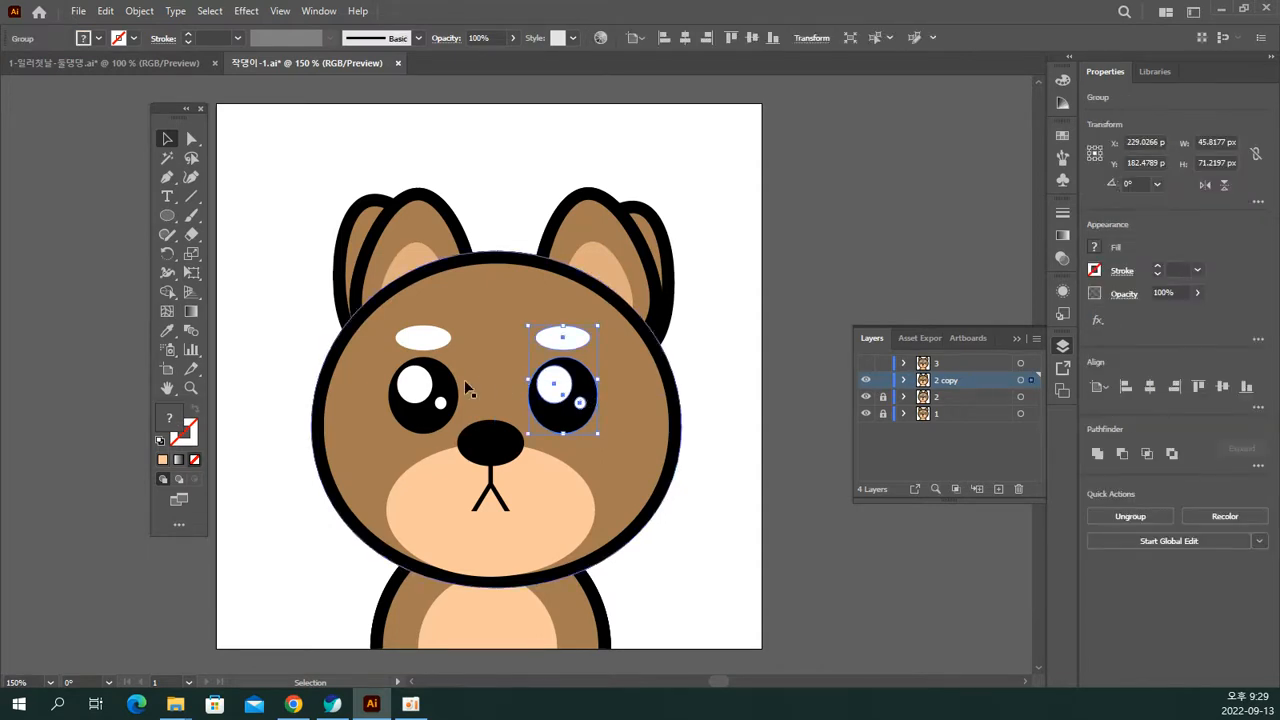
shift+click(440, 390)
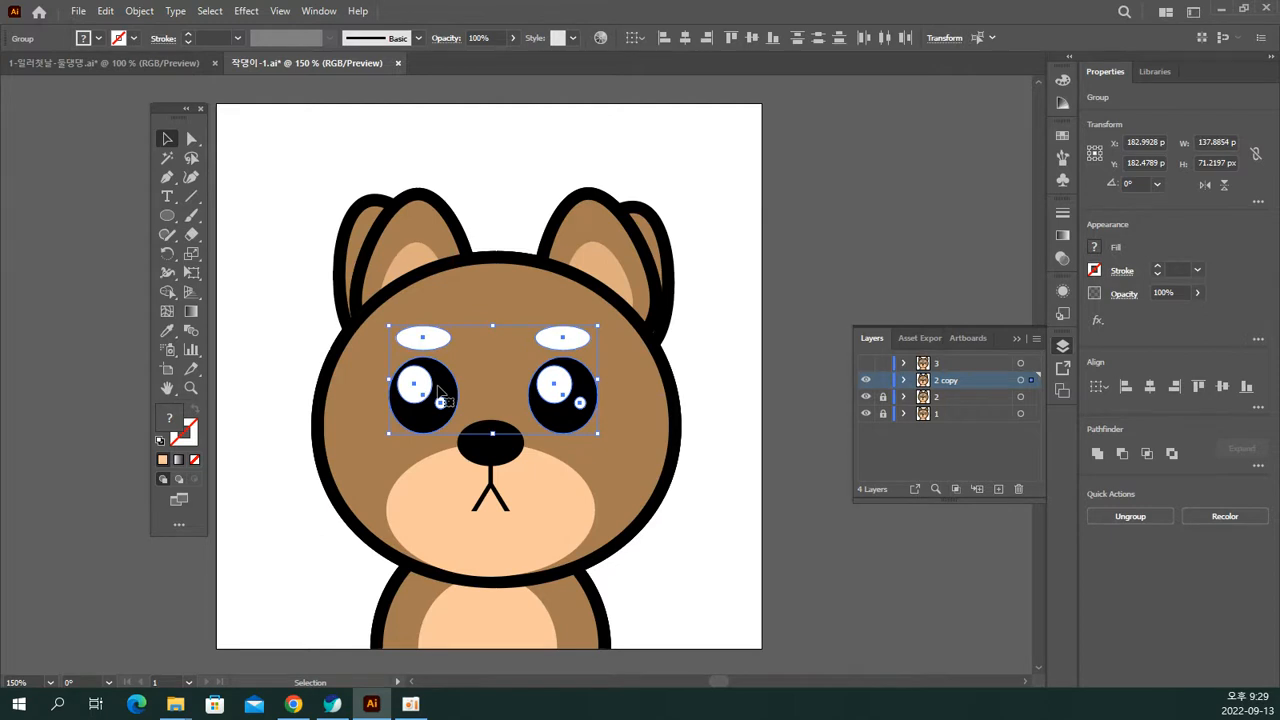
shift+click(479, 452)
Step: Try moving the selected face parts sideways freehand and undo the moves
mouse_move(492, 451)
mouse_down()
mouse_move(520, 455)
mouse_move(471, 458)
mouse_up()
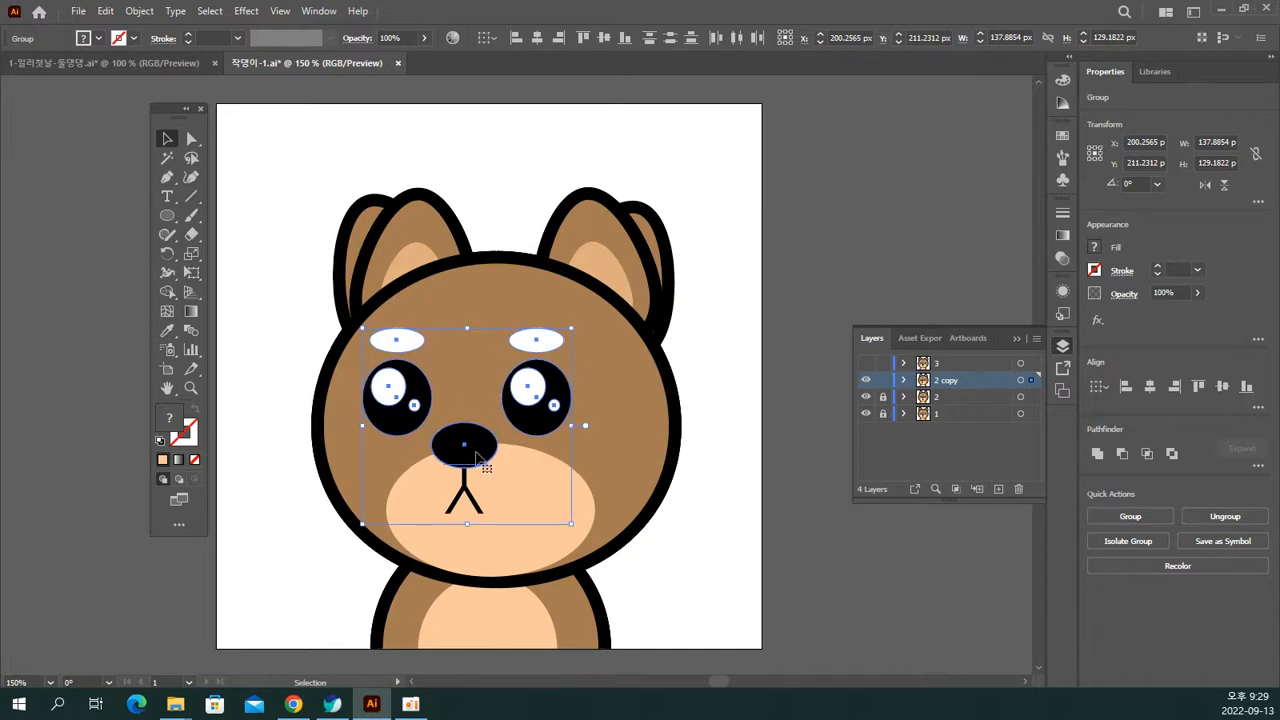
key(ctrl+z)
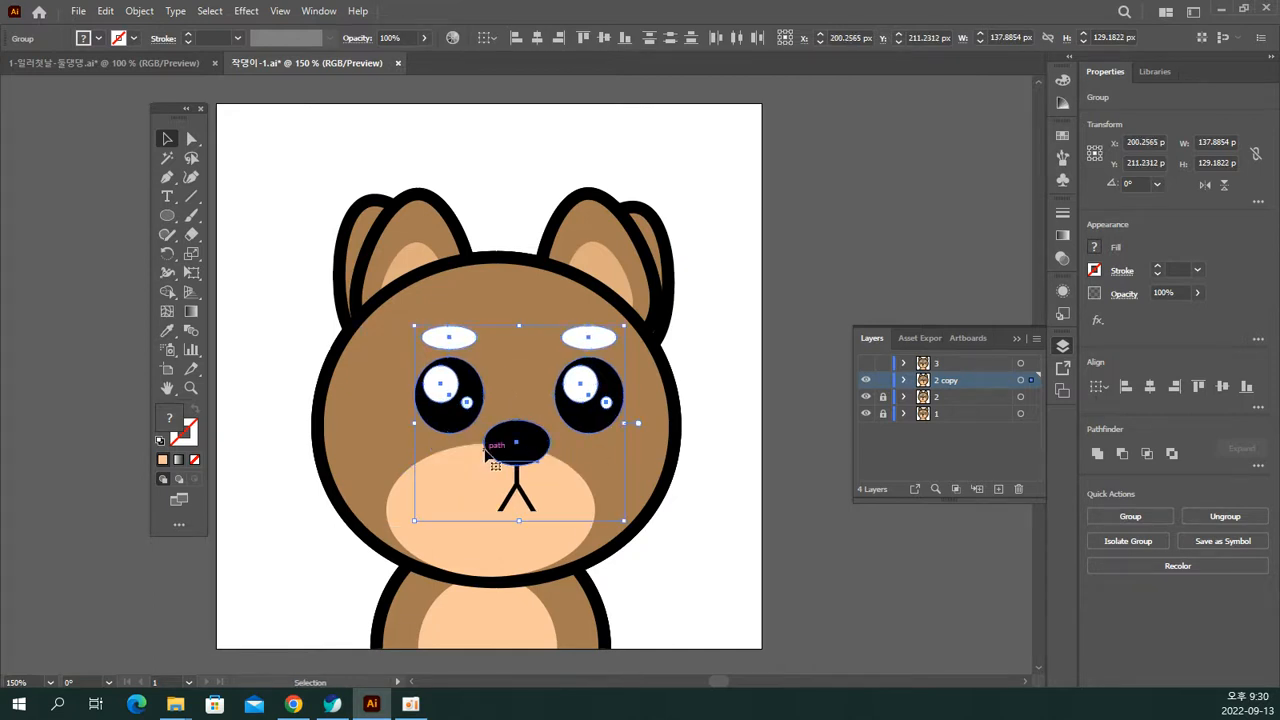
key(ctrl+z)
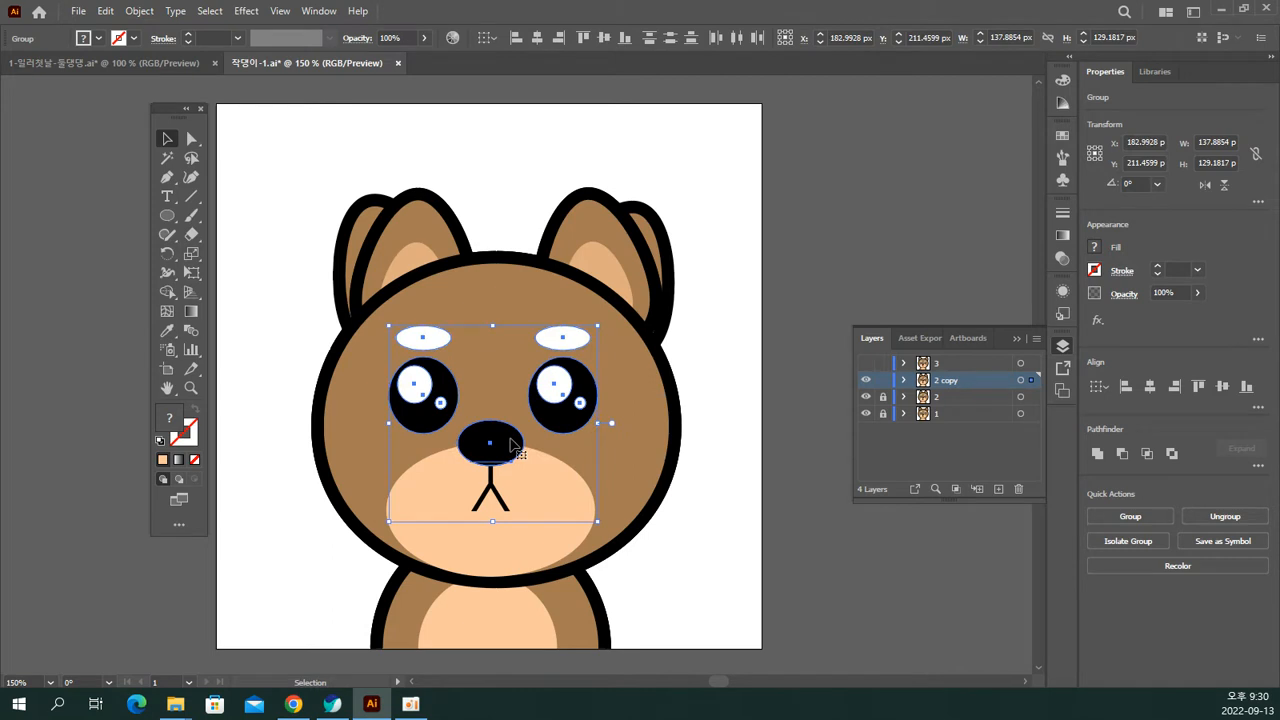
Step: Nudge the selected eyes, eyebrows, nose and mouth on the 2 copy layer right in 1 px increments to X 184.99 px
key(Right)
key(Right)
key(Right)
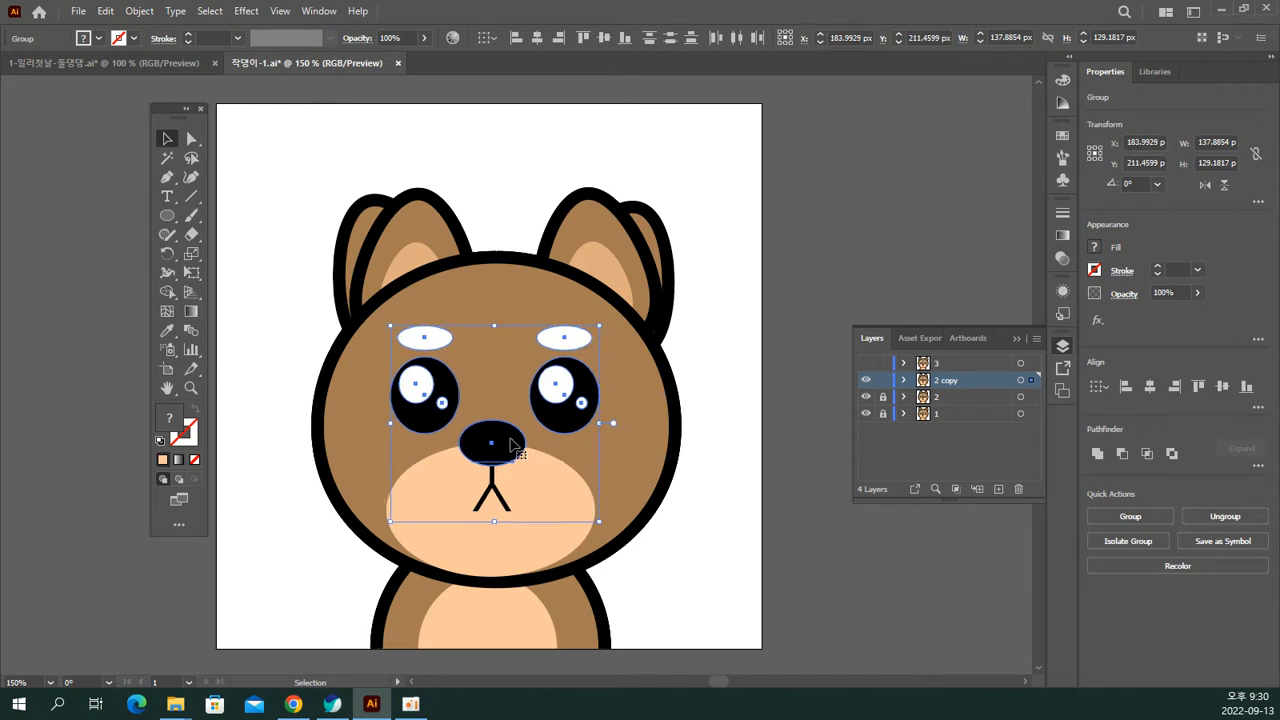
key(Right)
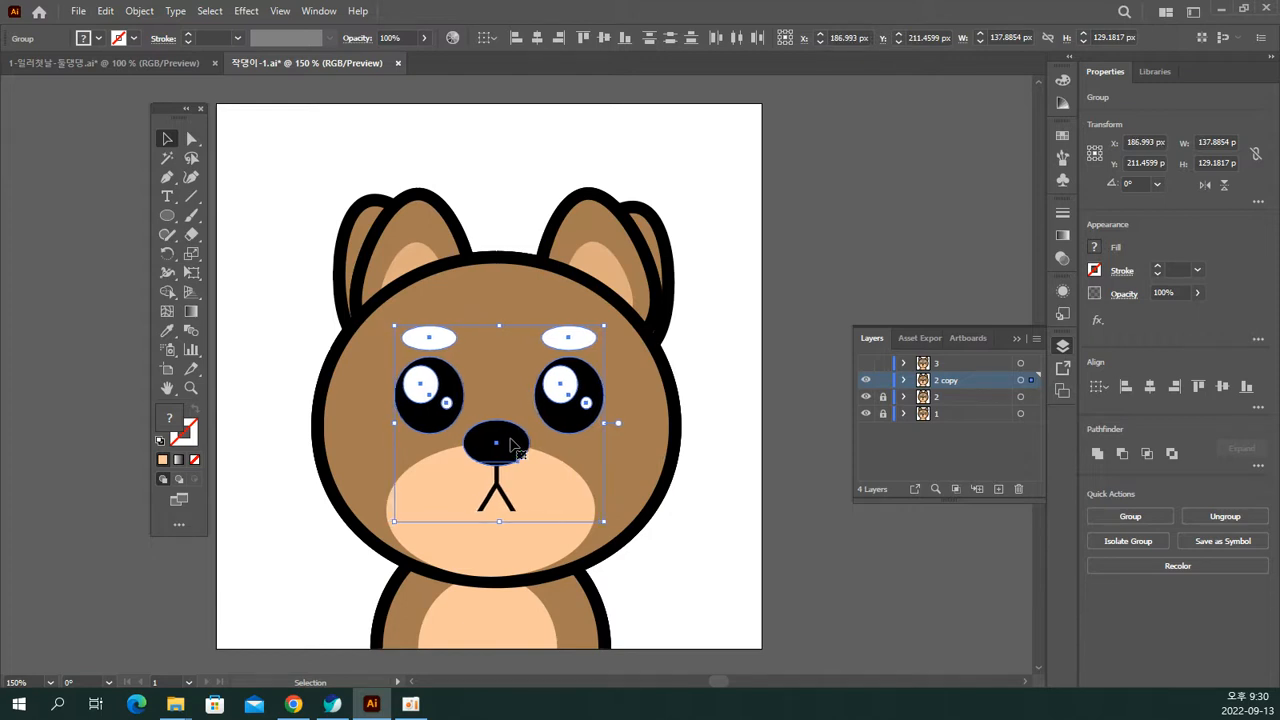
key(ctrl+z)
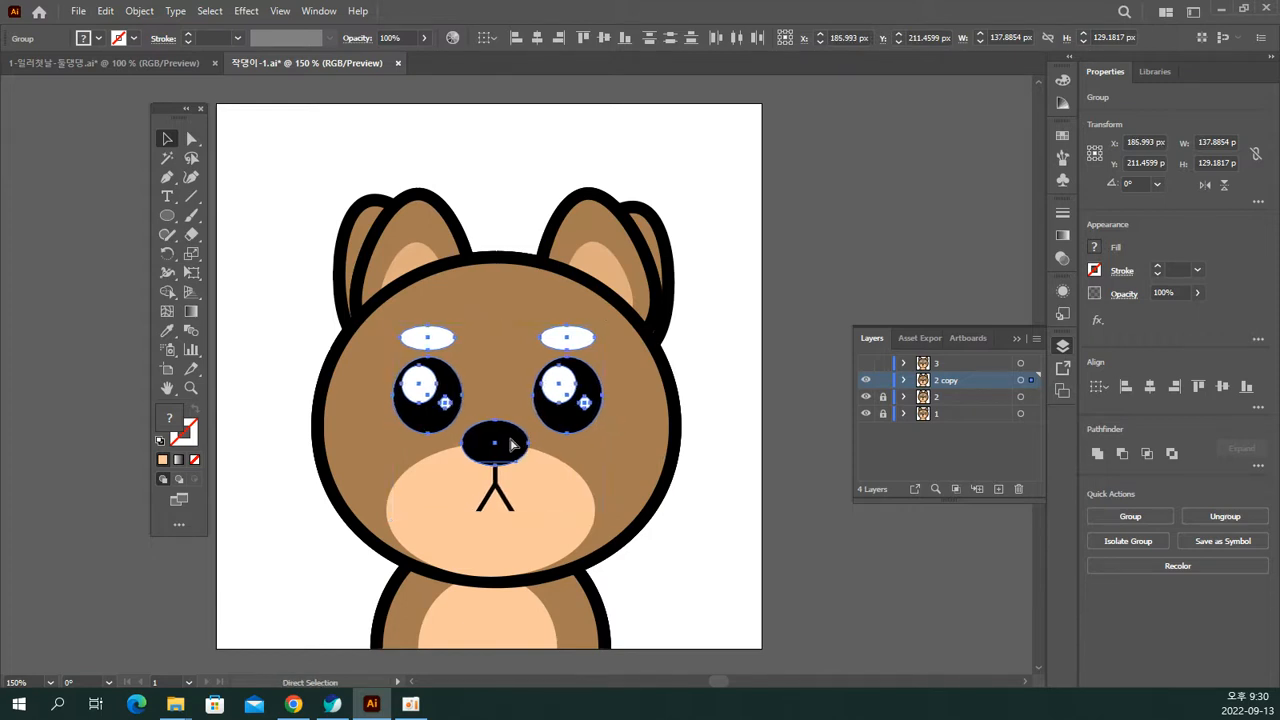
key(ctrl+z)
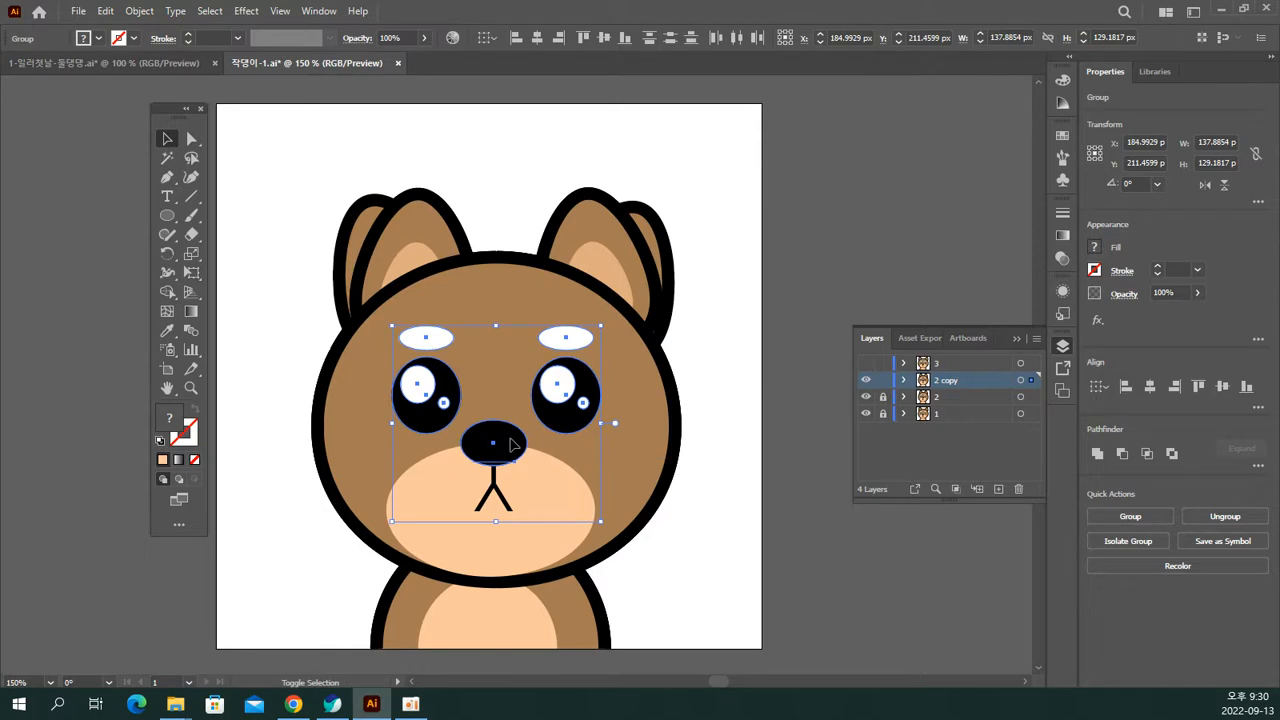
Step: Try shifting the selected face parts right and back, comparing one 10 px nudge with repeated 1 px nudges
key(shift+Right)
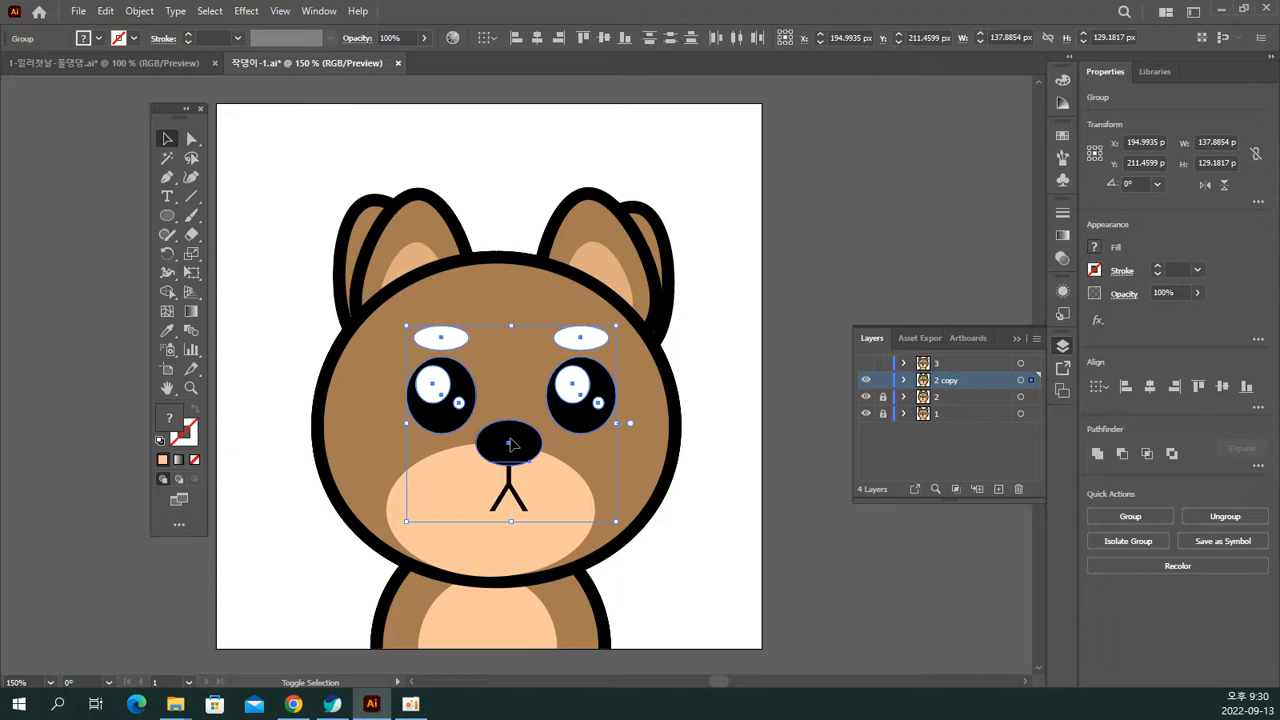
key(shift+Left)
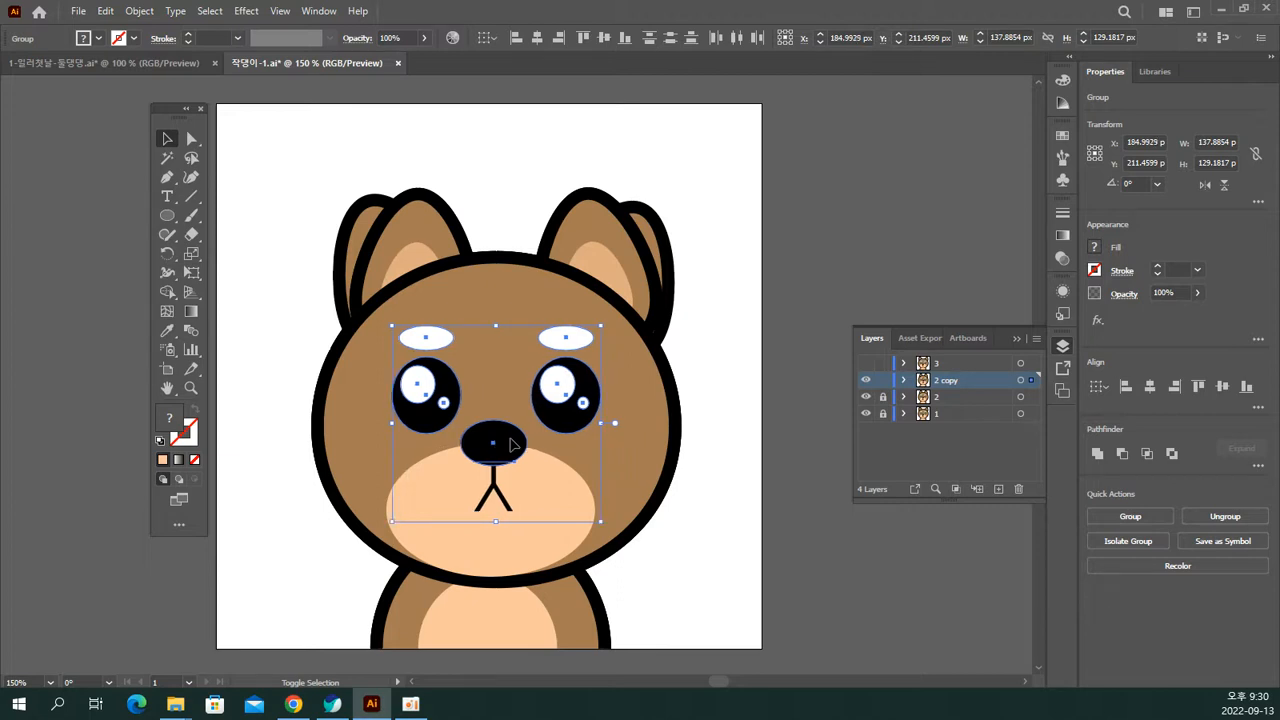
key(Right)
key(Right)
key(Right)
key(Right)
key(Right)
key(Right)
key(Right)
key(Right)
key(Right)
key(shift+Right)
key(ctrl)
key(Left)
key(Left)
key(Left)
key(Left)
key(Left)
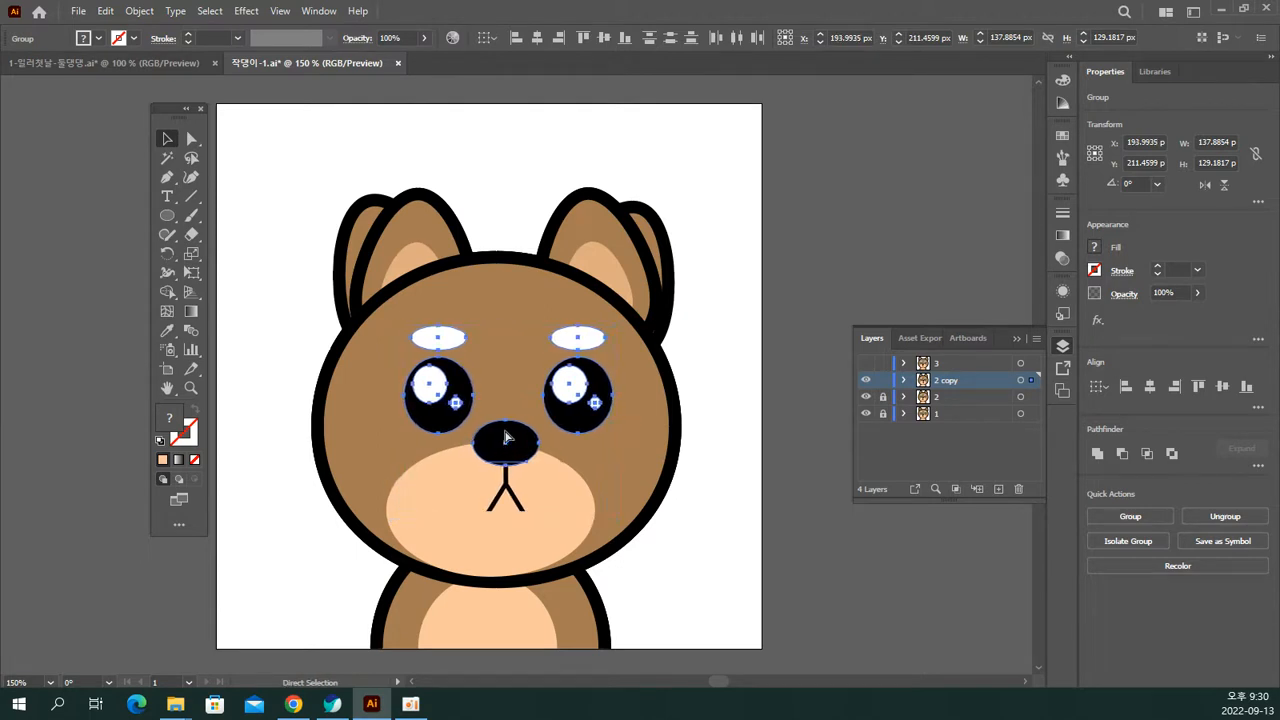
key(Right)
key(Right)
key(Right)
key(Right)
key(Right)
key(Right)
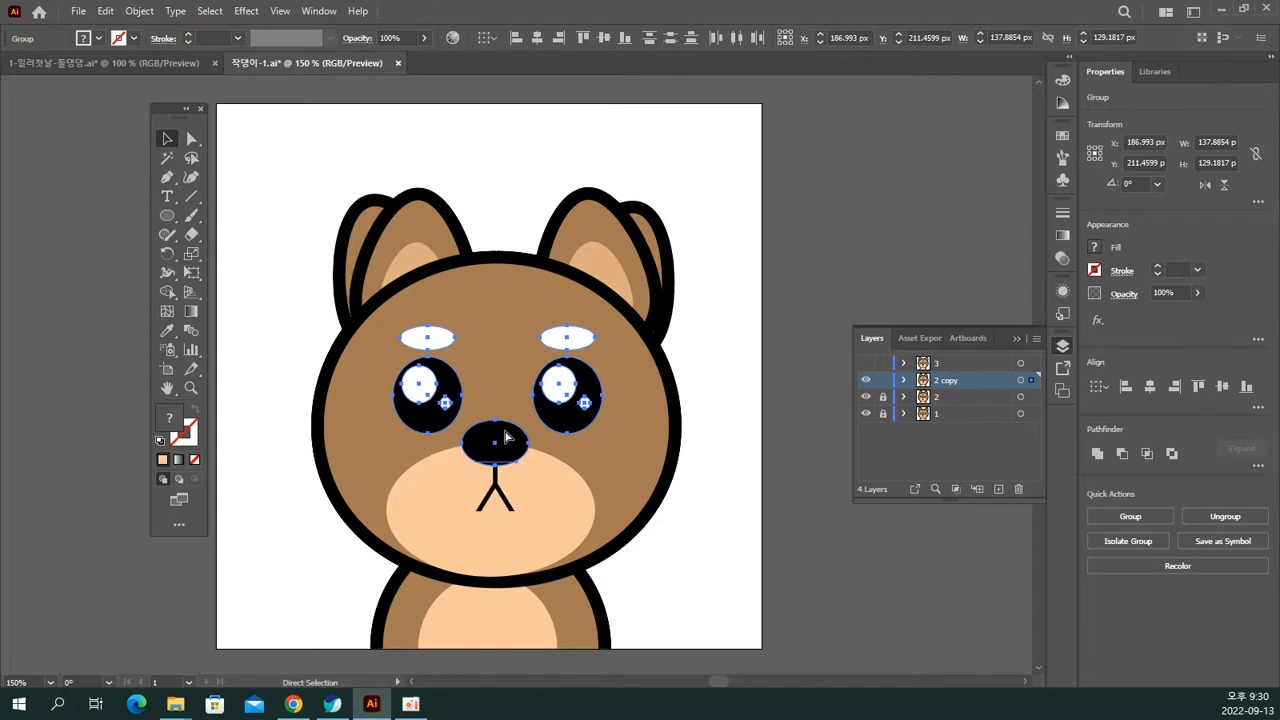
Step: Shift the selected face parts back and forth in 10 px nudges, leaving them 10 px to the right at X 194.99 px
key(shift+Left)
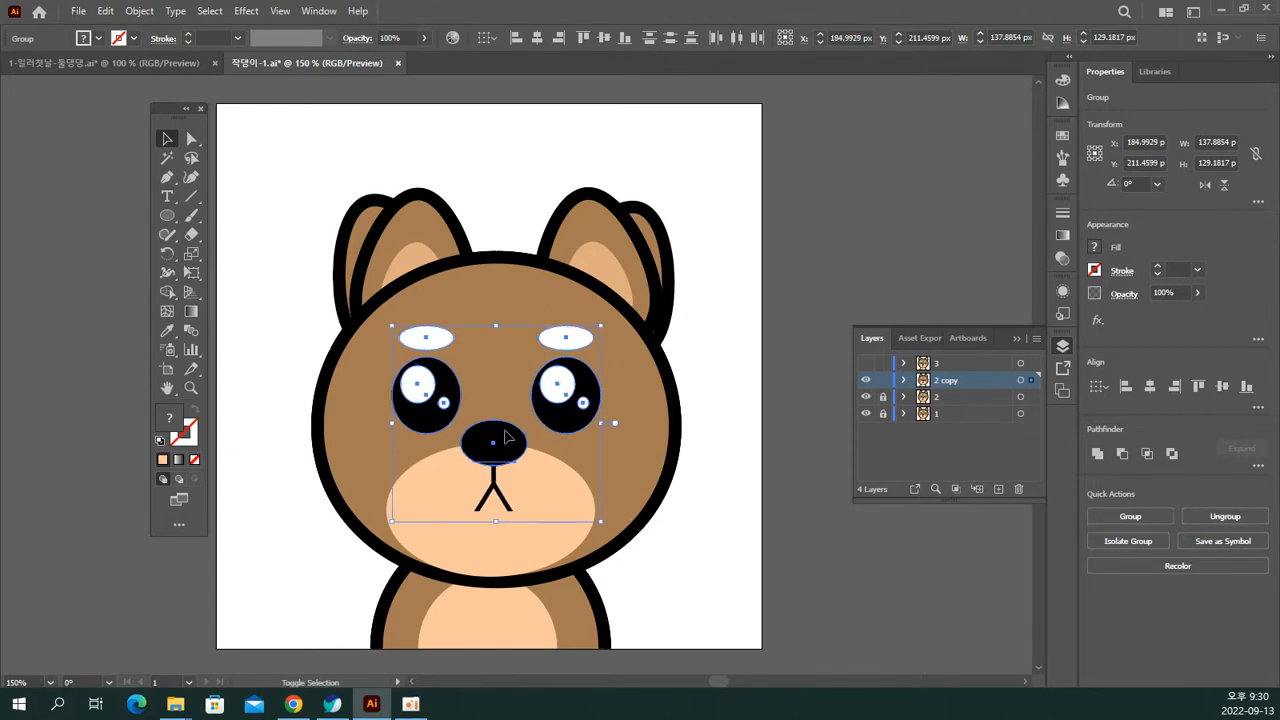
key(shift+Right)
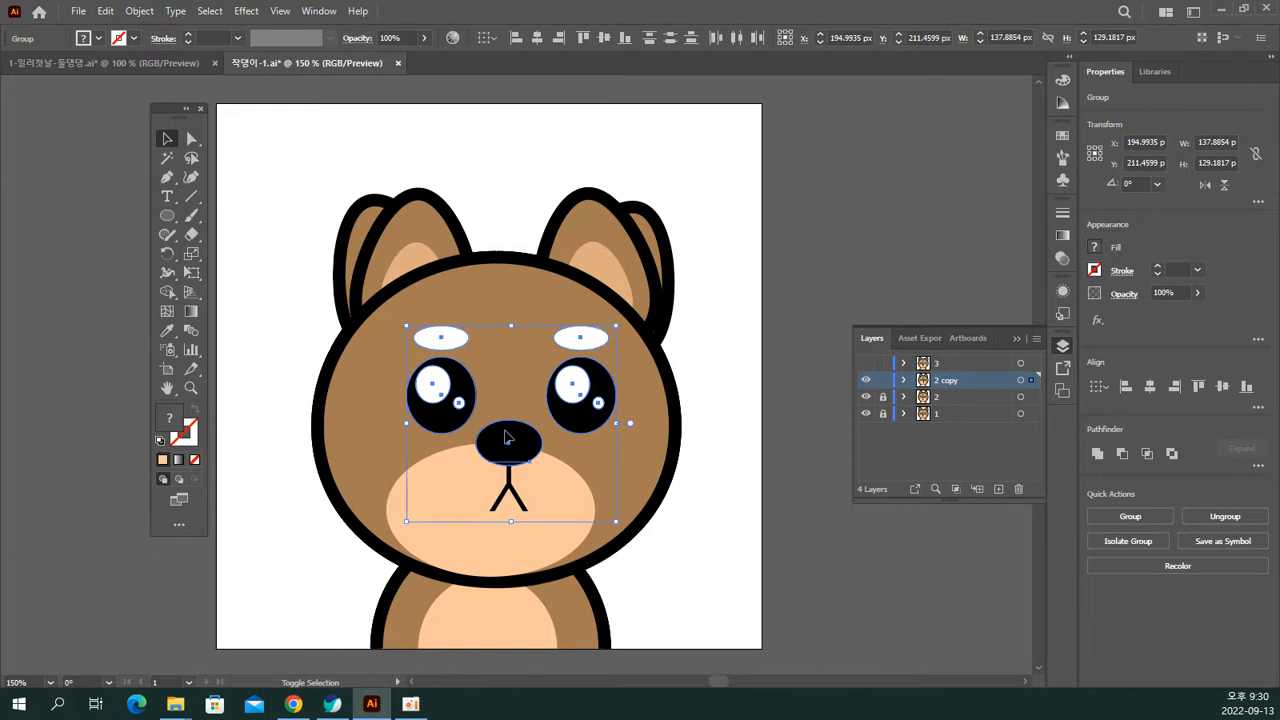
key(shift+Left)
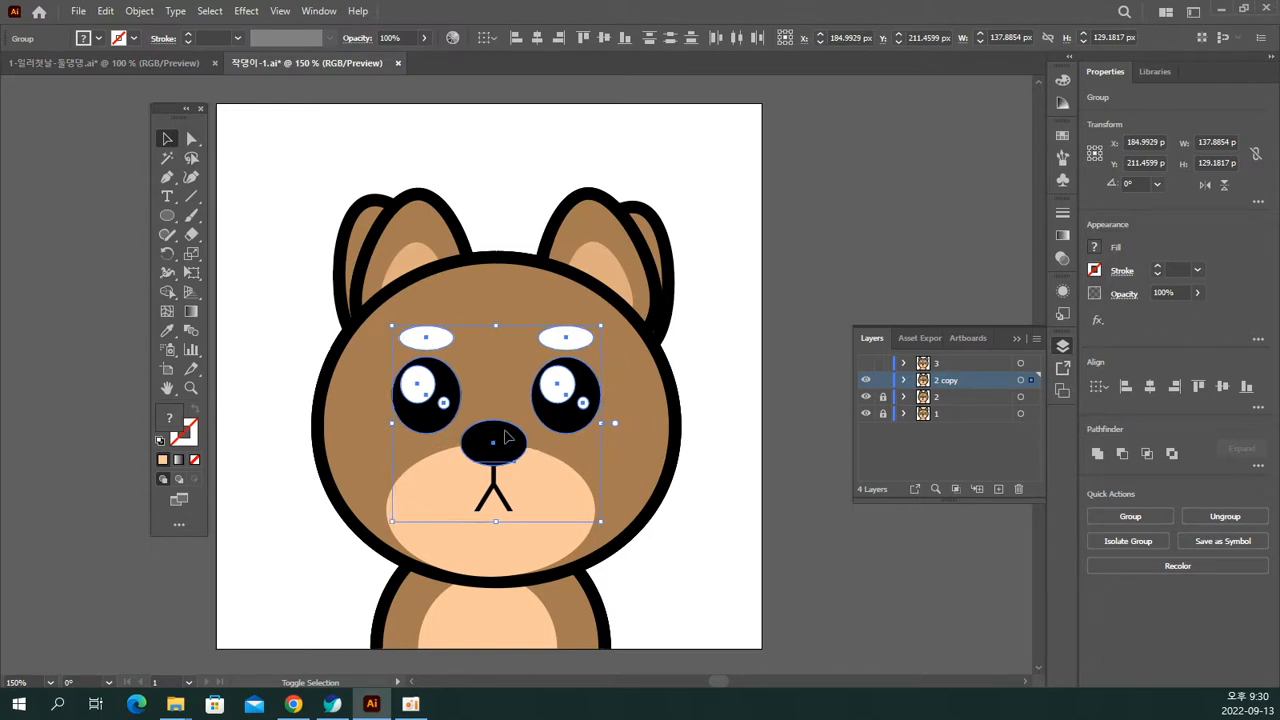
key(shift+Left)
key(shift+Right)
key(shift+Right)
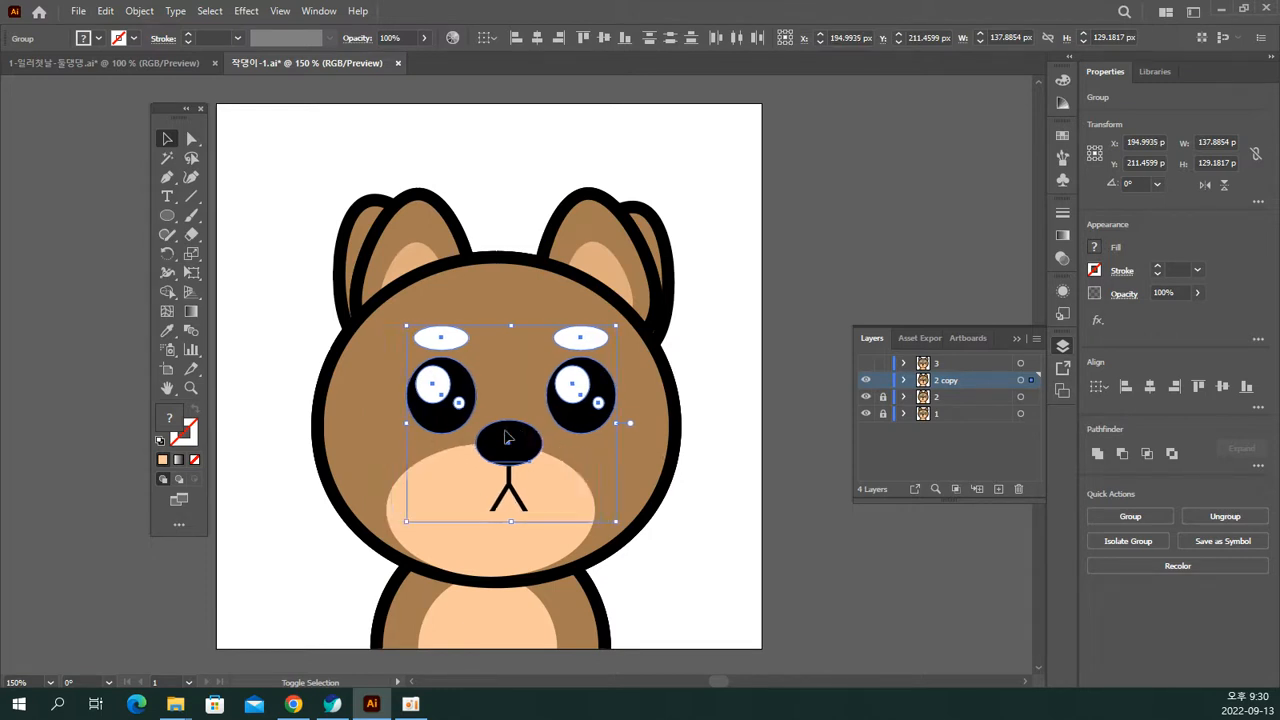
key(shift+Left)
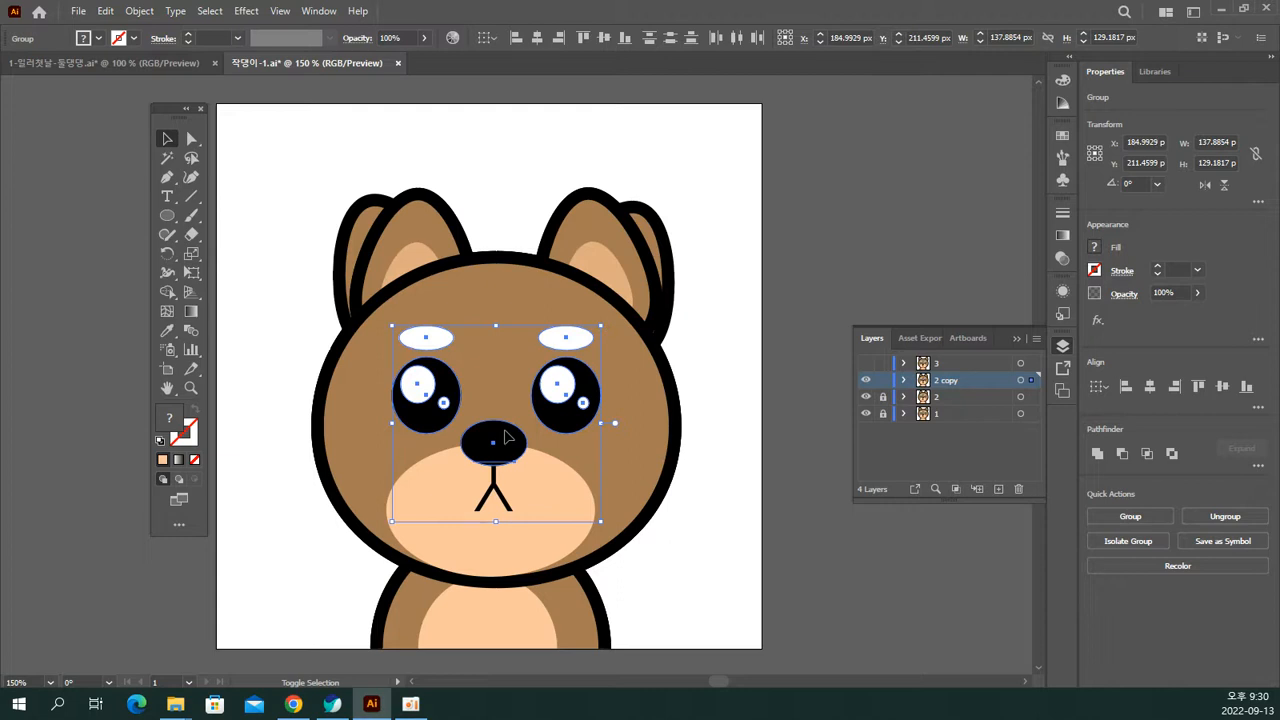
key(shift+Right)
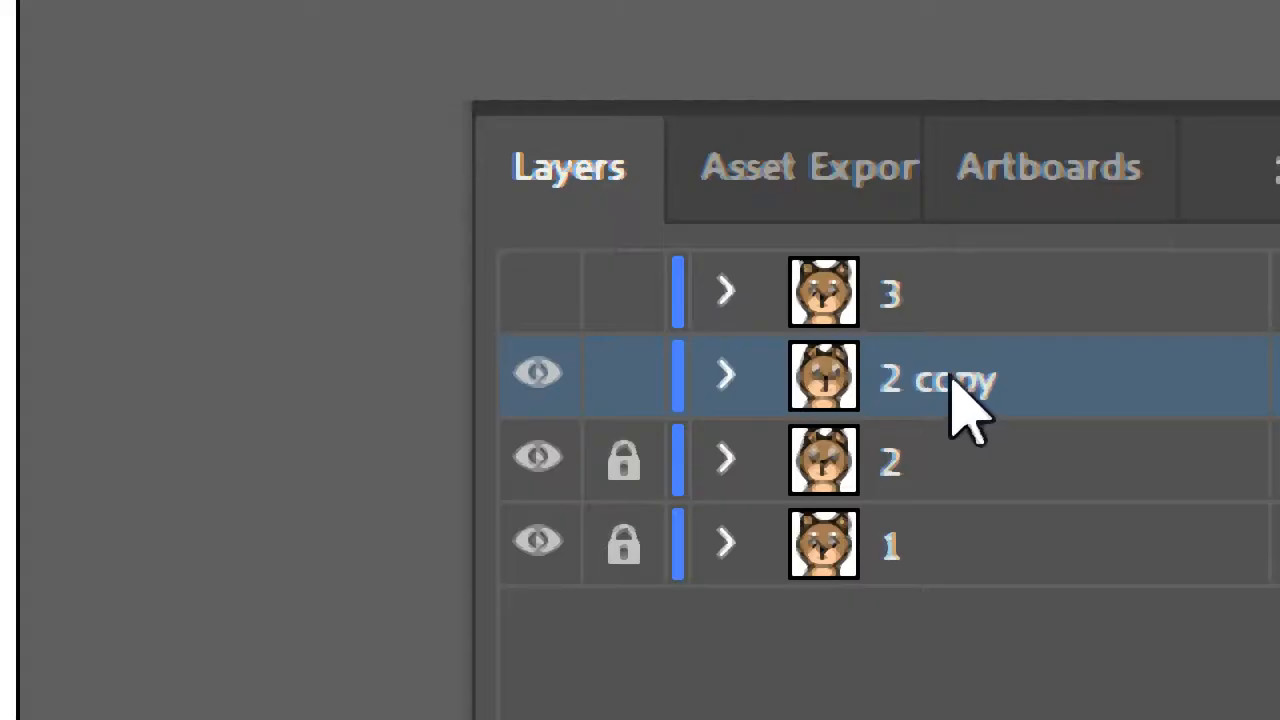
Step: Rename the 2 copy layer as 2-R
double_click(955, 385)
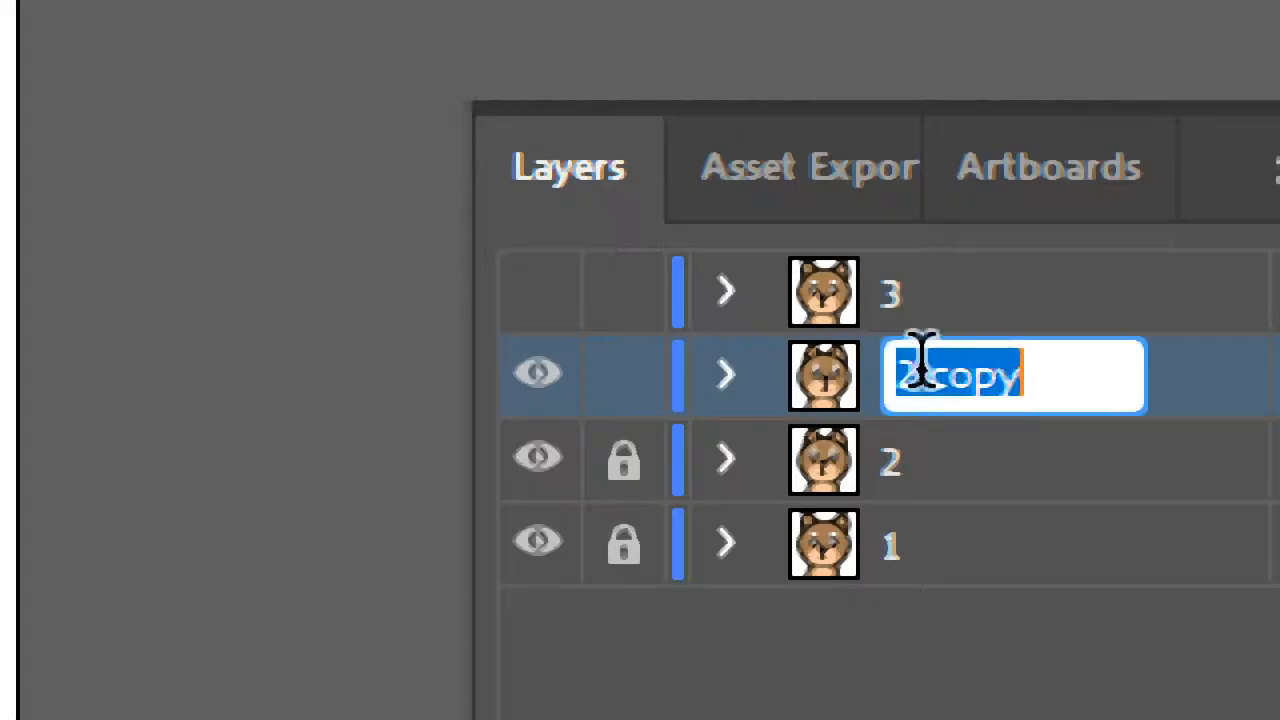
drag(914, 349, 1068, 363)
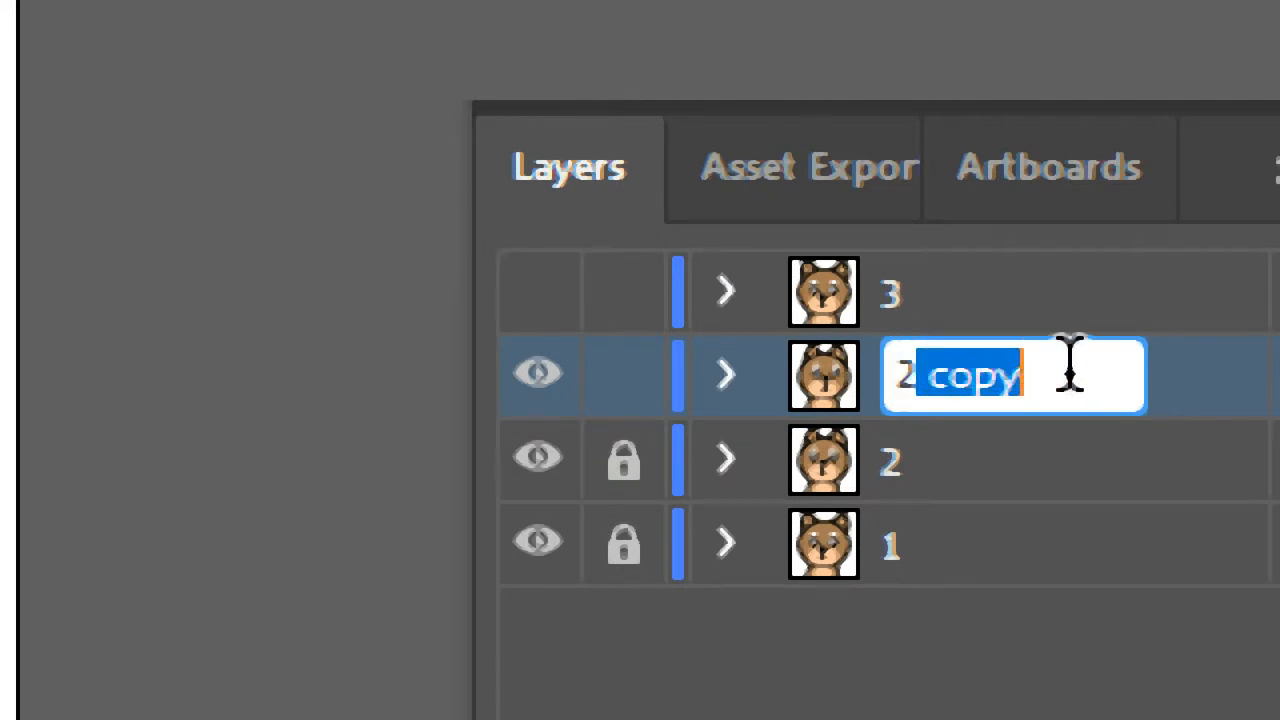
text(-)
text(ㅇ)
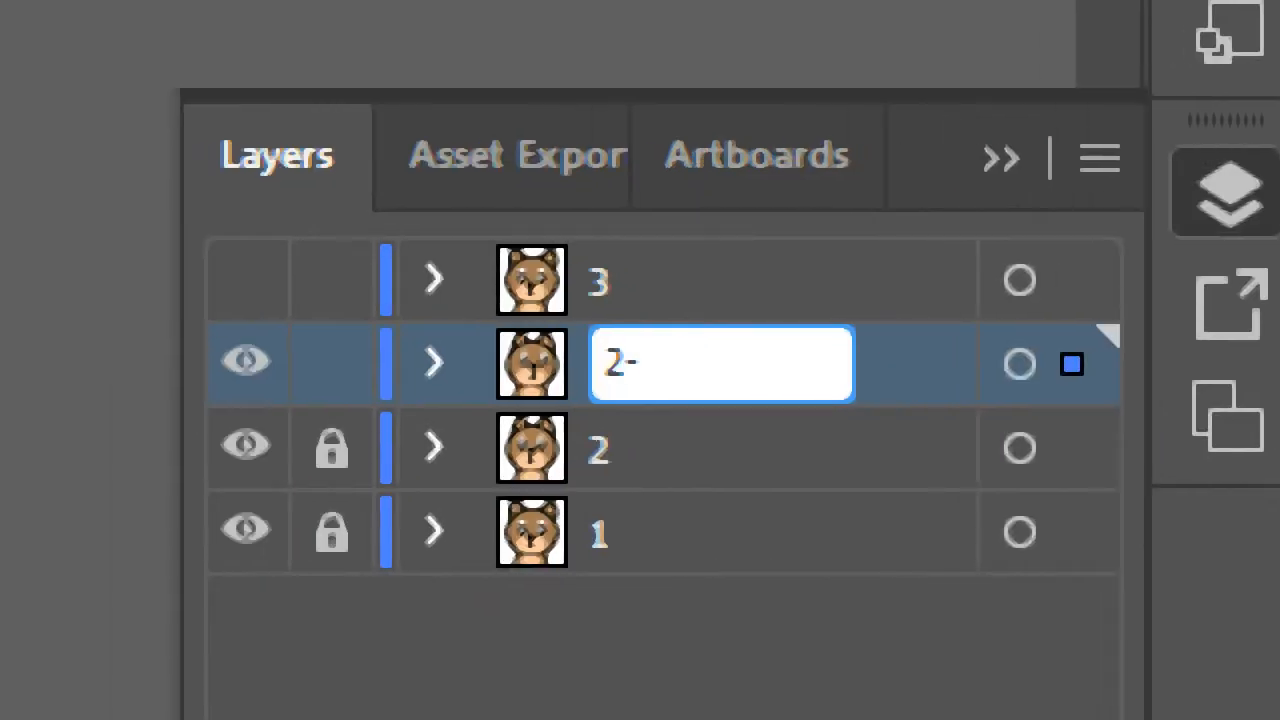
text(ㅗ)
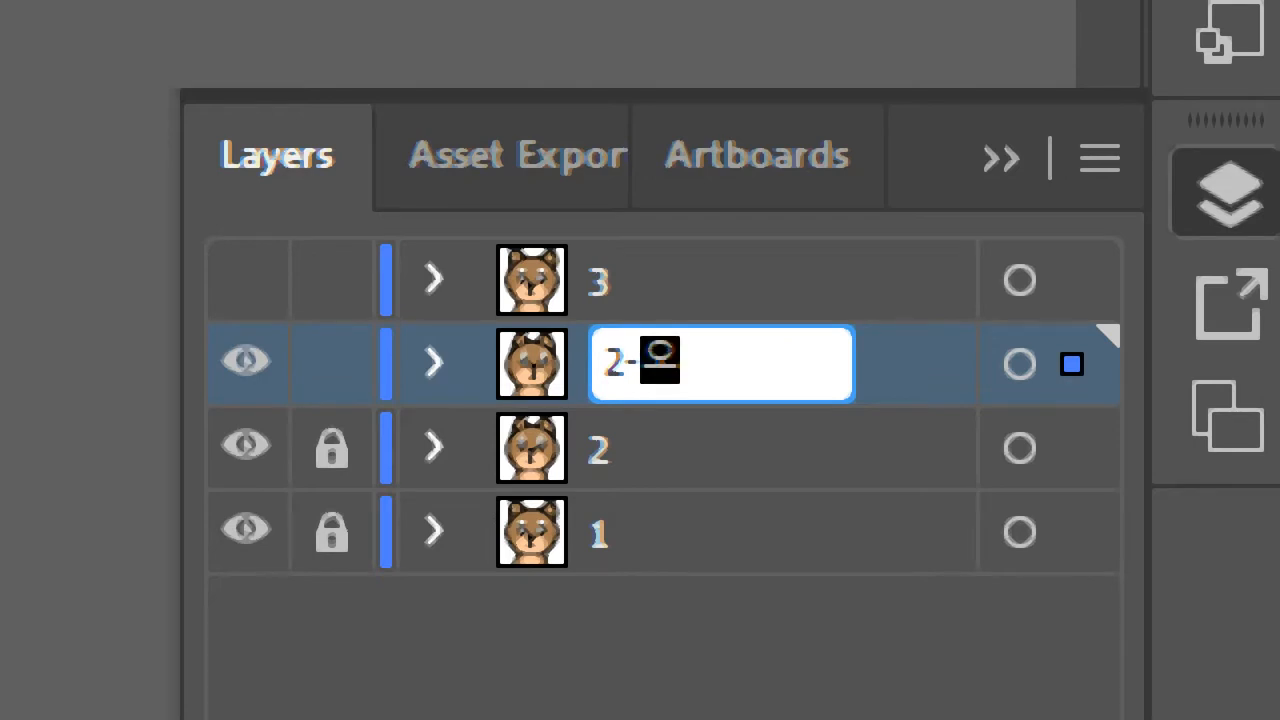
key(BackSpace)
key(BackSpace)
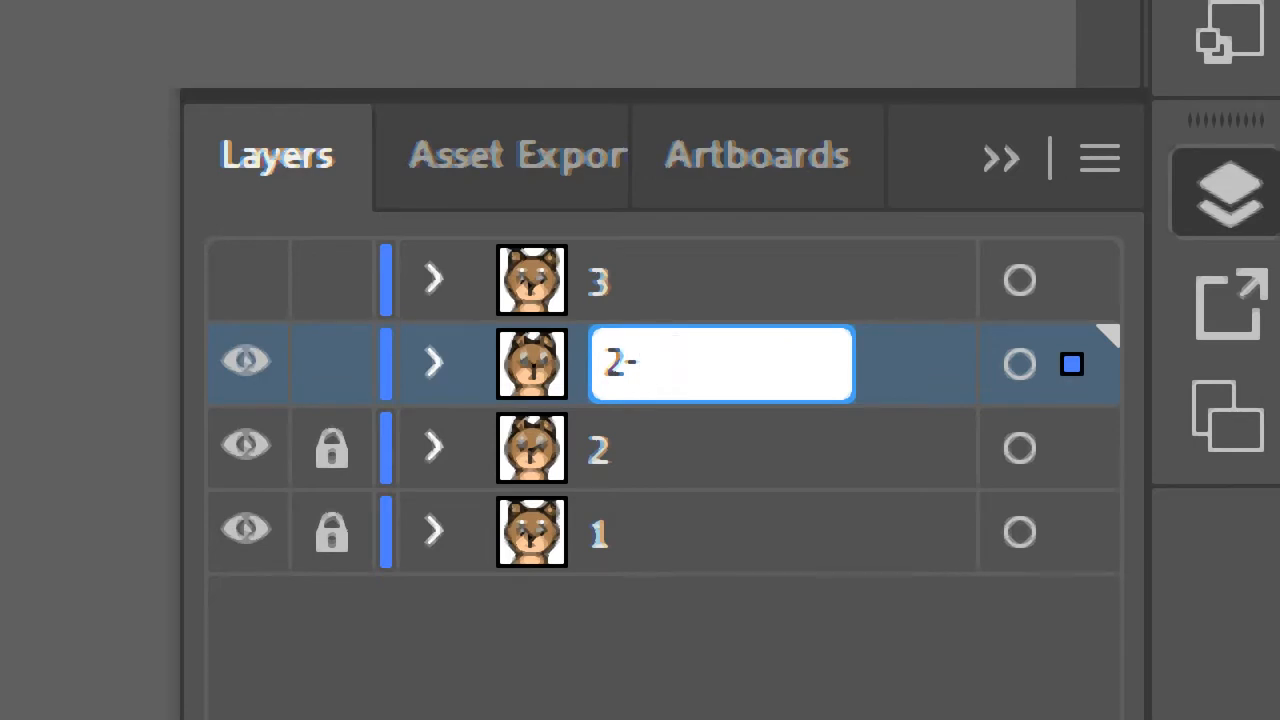
text(R)
key(Return)
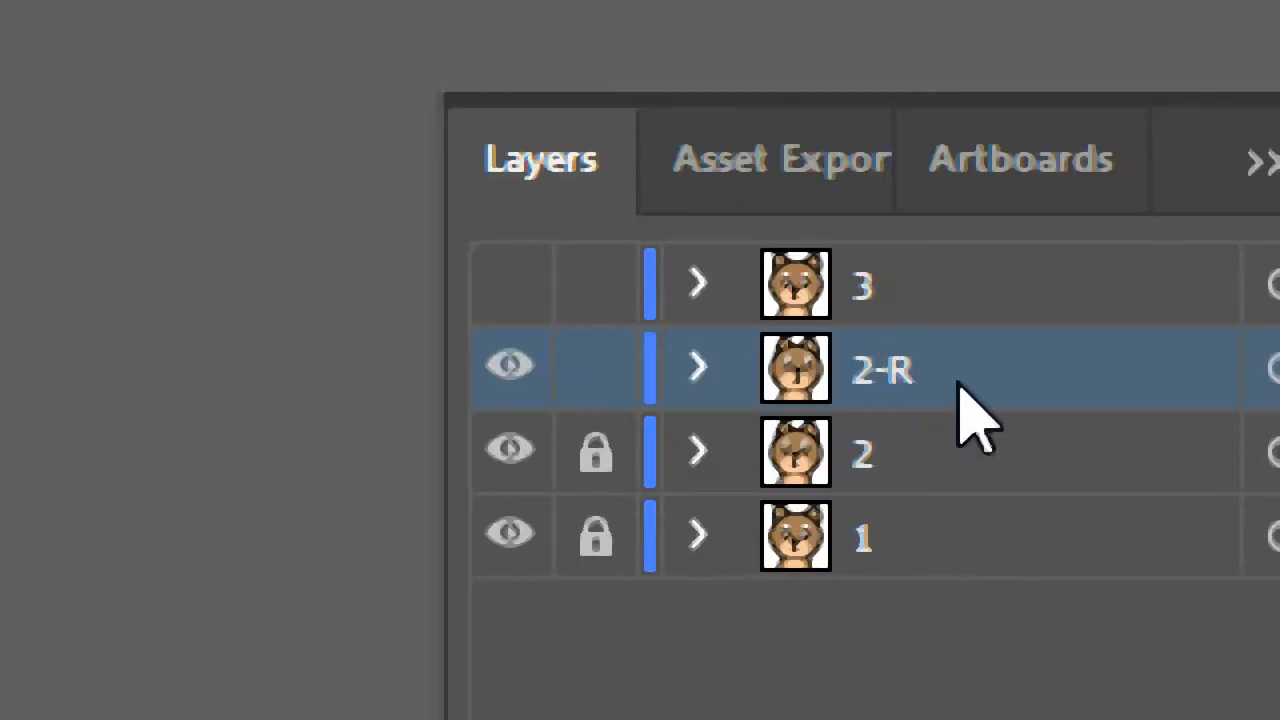
Step: Duplicate layer 2 again and rename the duplicate as 2-L
click(952, 452)
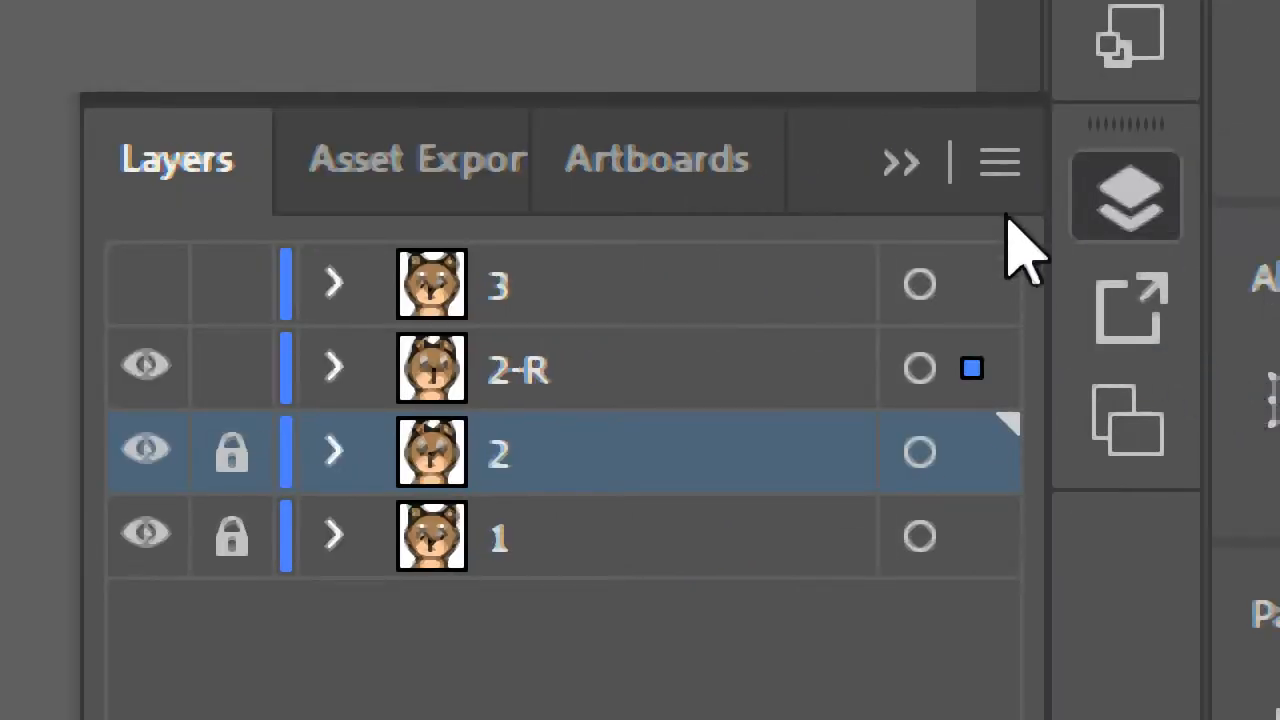
click(1003, 168)
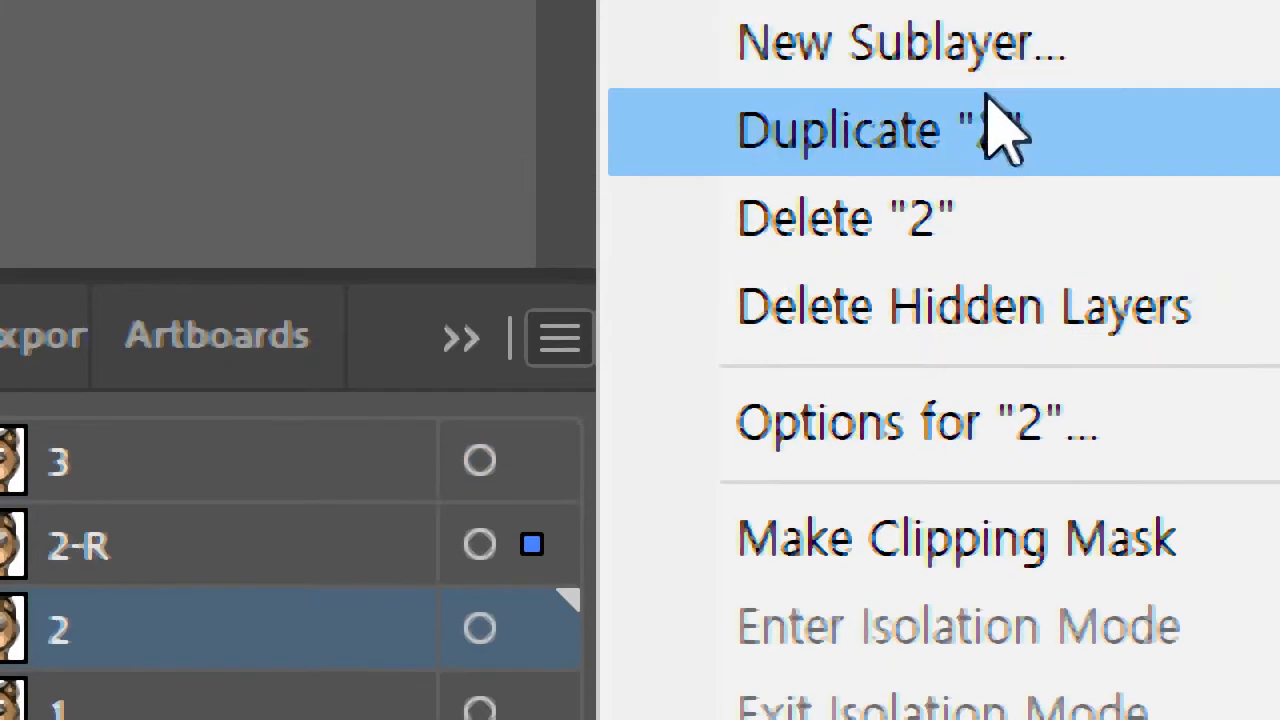
click(958, 148)
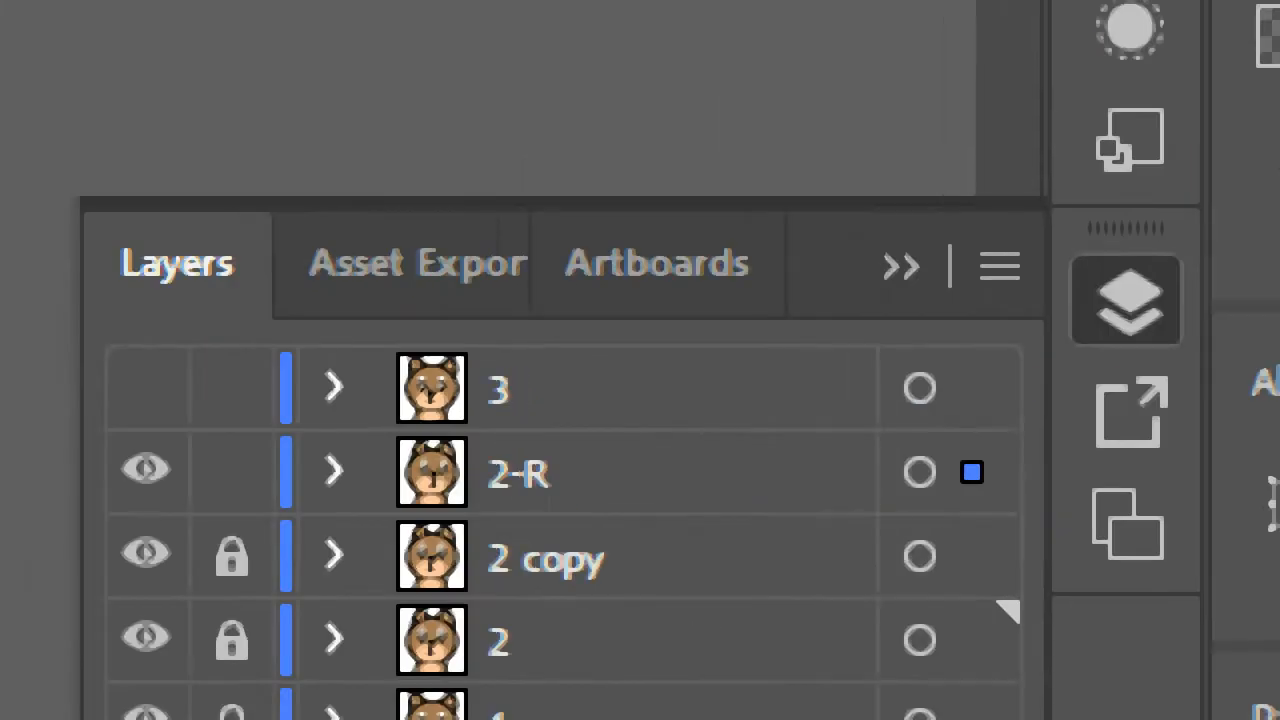
double_click(545, 562)
drag(530, 555, 731, 551)
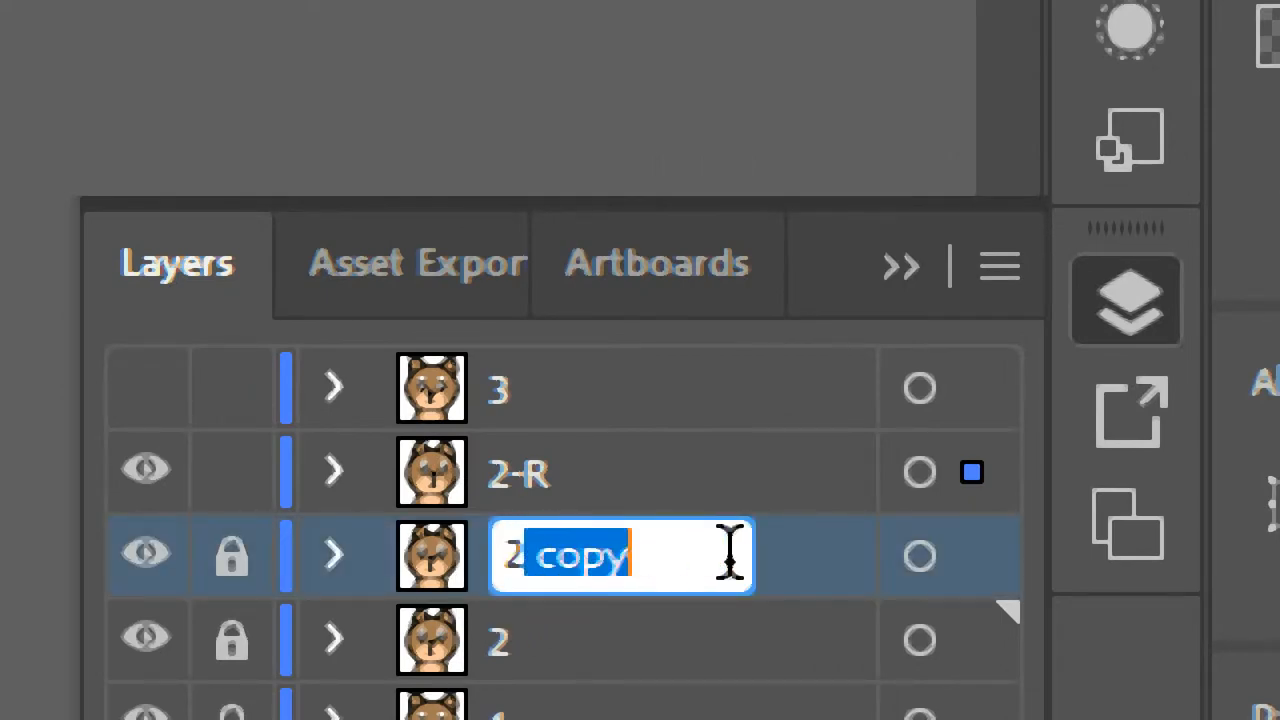
text(-)
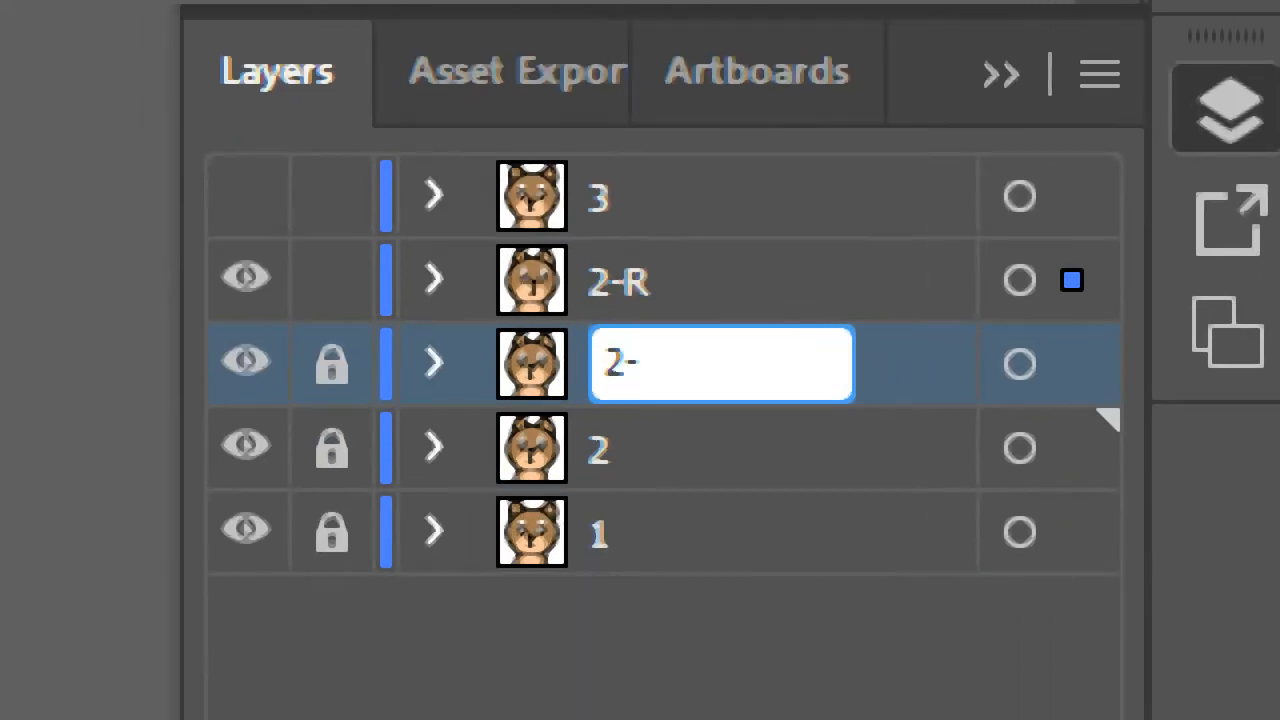
text(L)
key(Return)
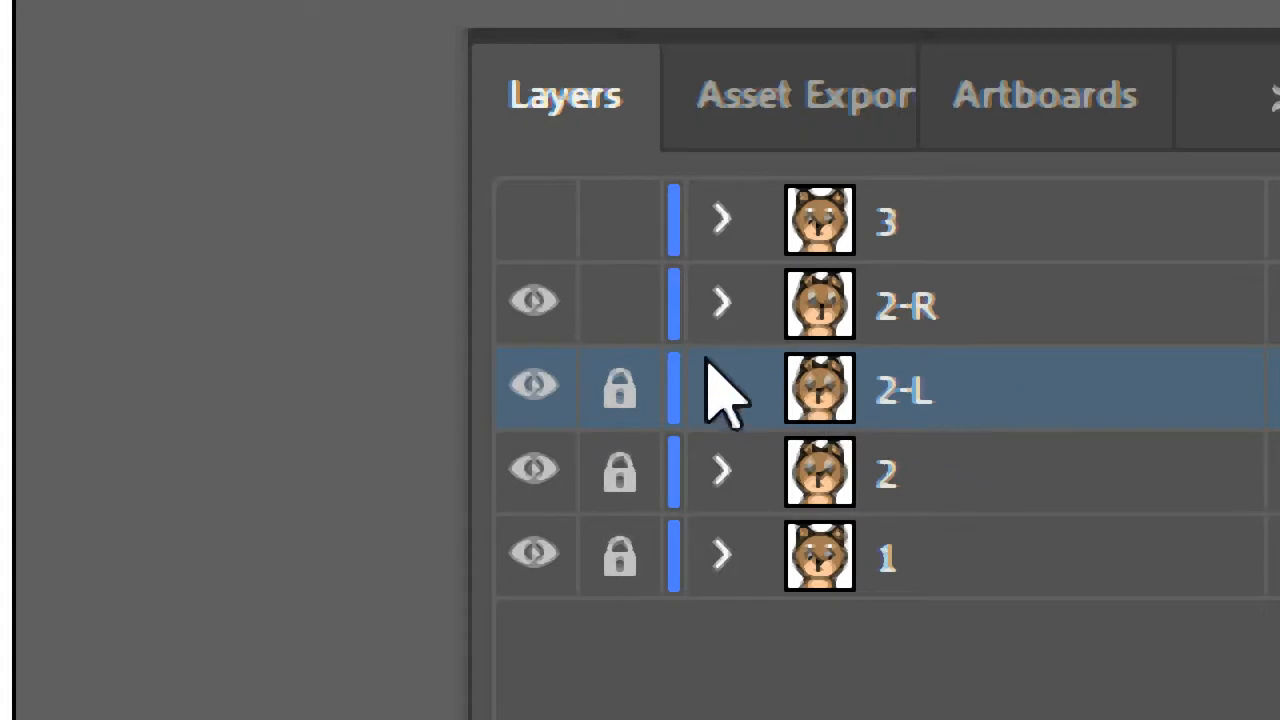
Step: Lock and hide the 2-R layer, and unlock the 2-L layer for editing
click(622, 305)
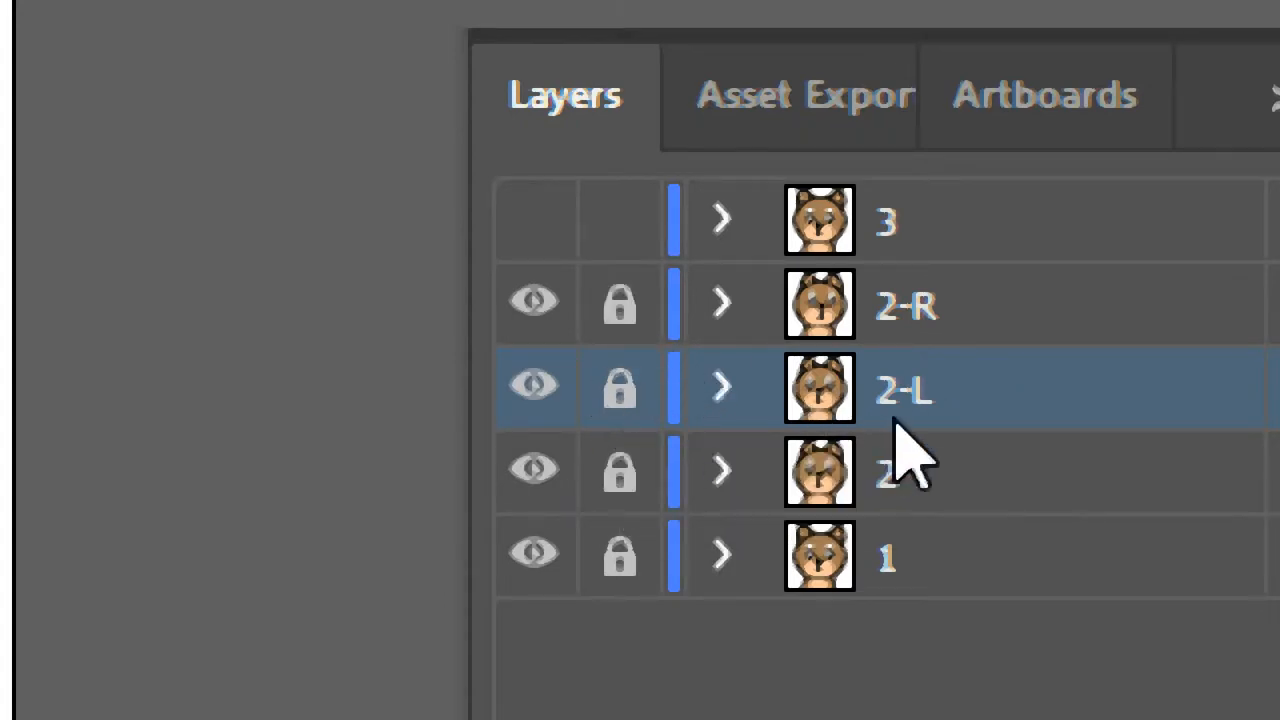
click(540, 304)
click(617, 390)
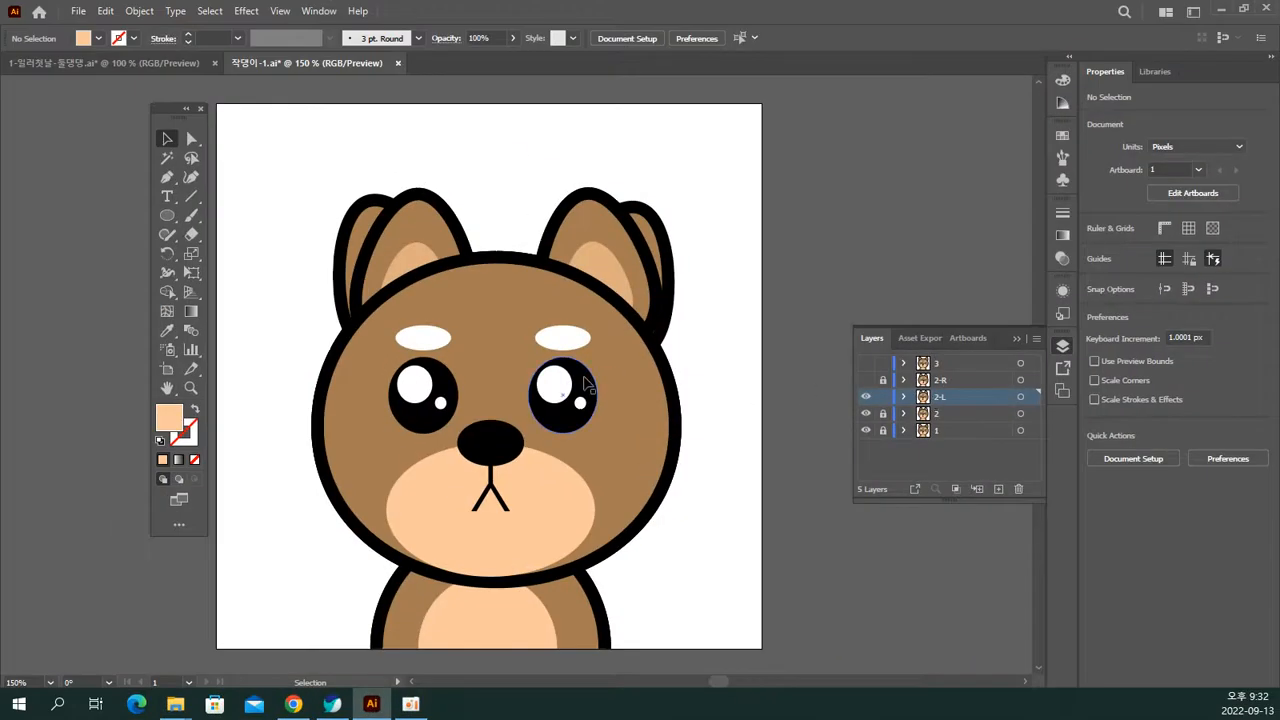
Step: Select both eyes with their eyebrows plus the nose and mouth on layer 2-L and shift them 10 px left
click(565, 390)
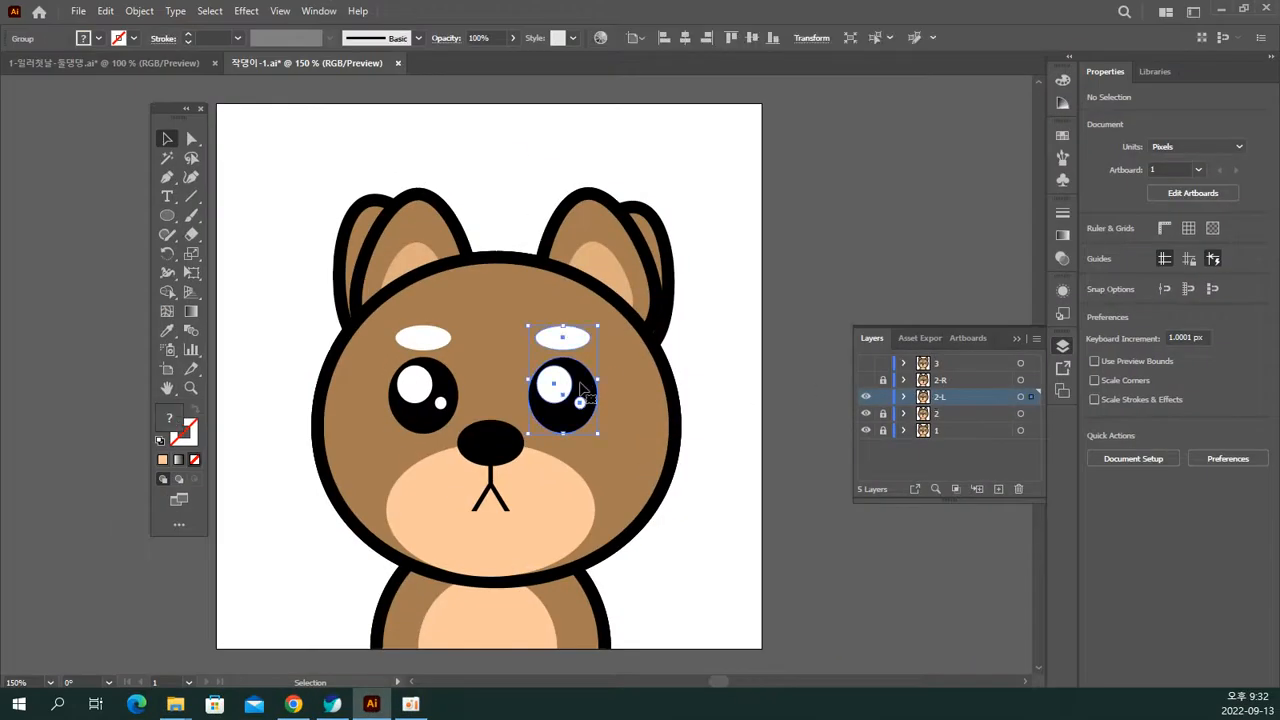
shift+click(430, 410)
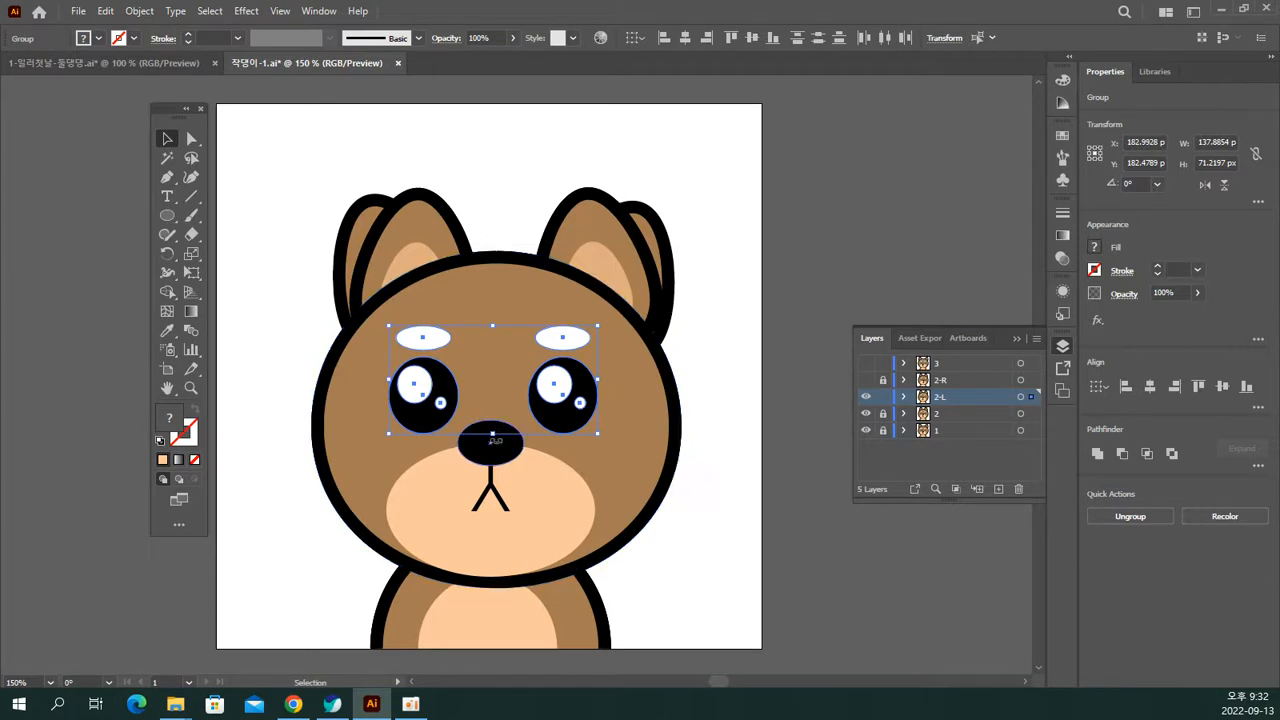
shift+click(496, 458)
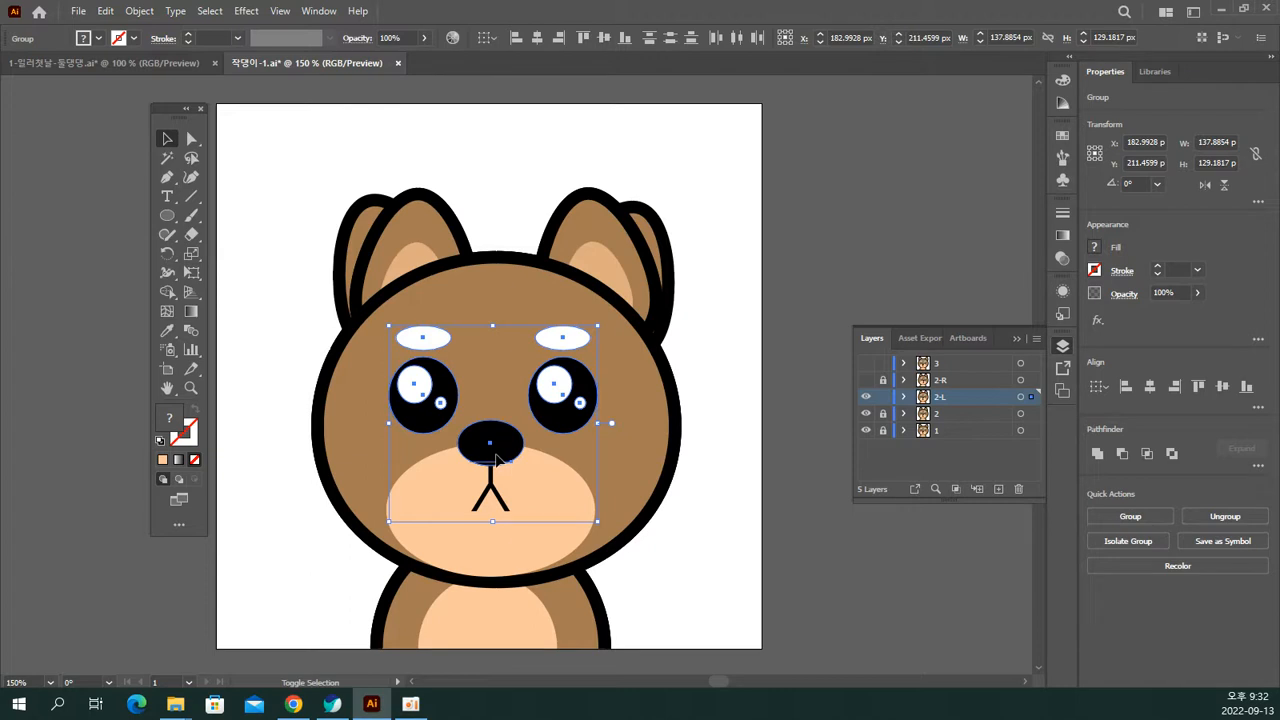
key(shift+Left)
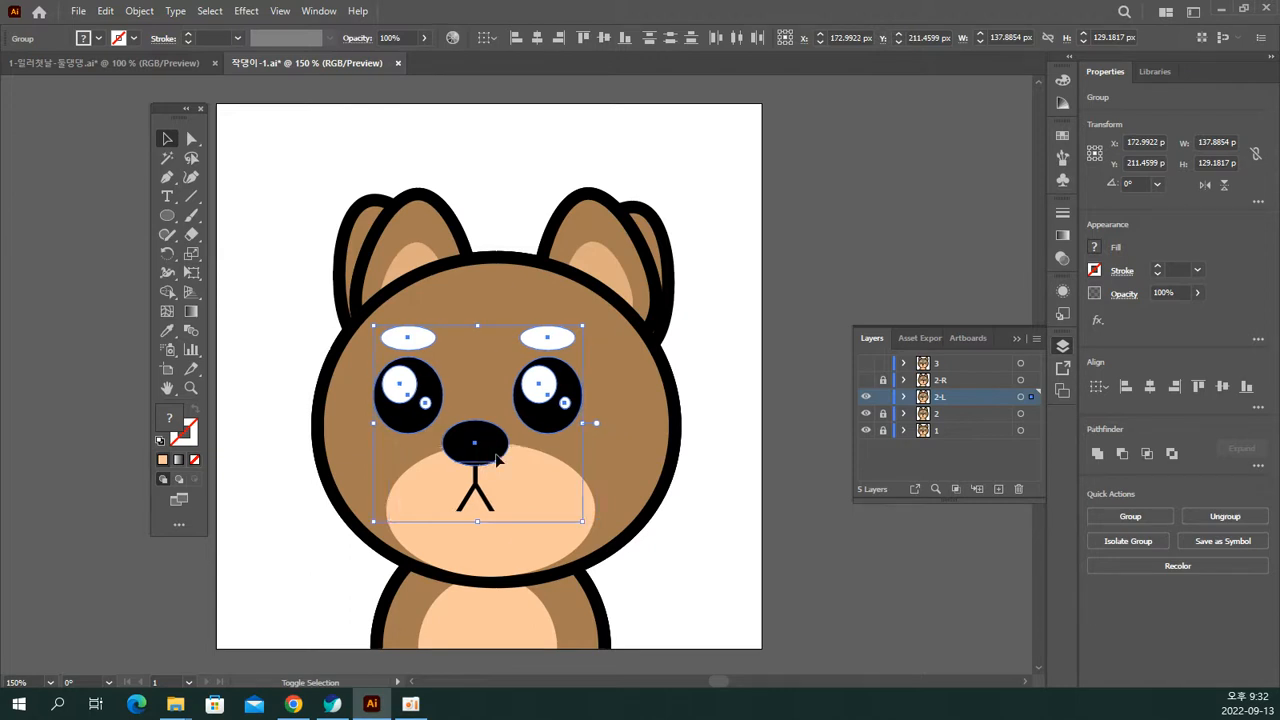
Step: Deselect the face parts, lock and hide layer 2-L, and hide and show layer 2 to compare it with layer 1
click(811, 371)
click(867, 399)
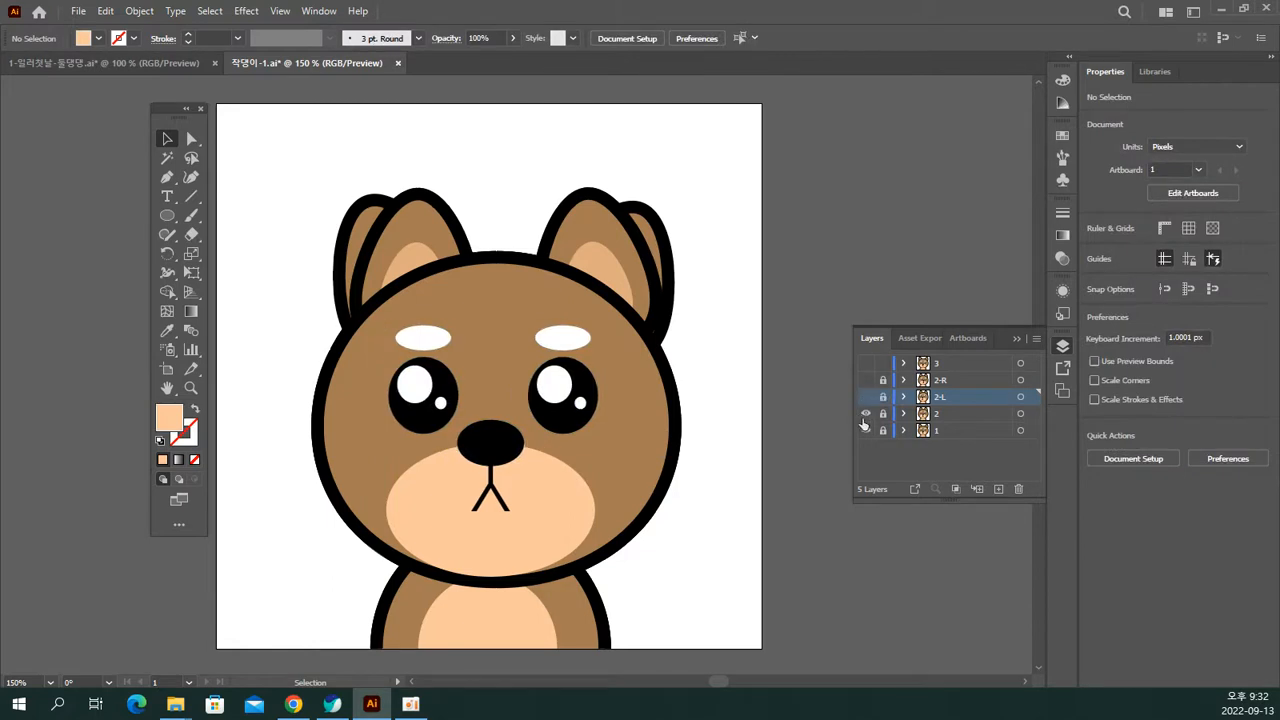
click(866, 415)
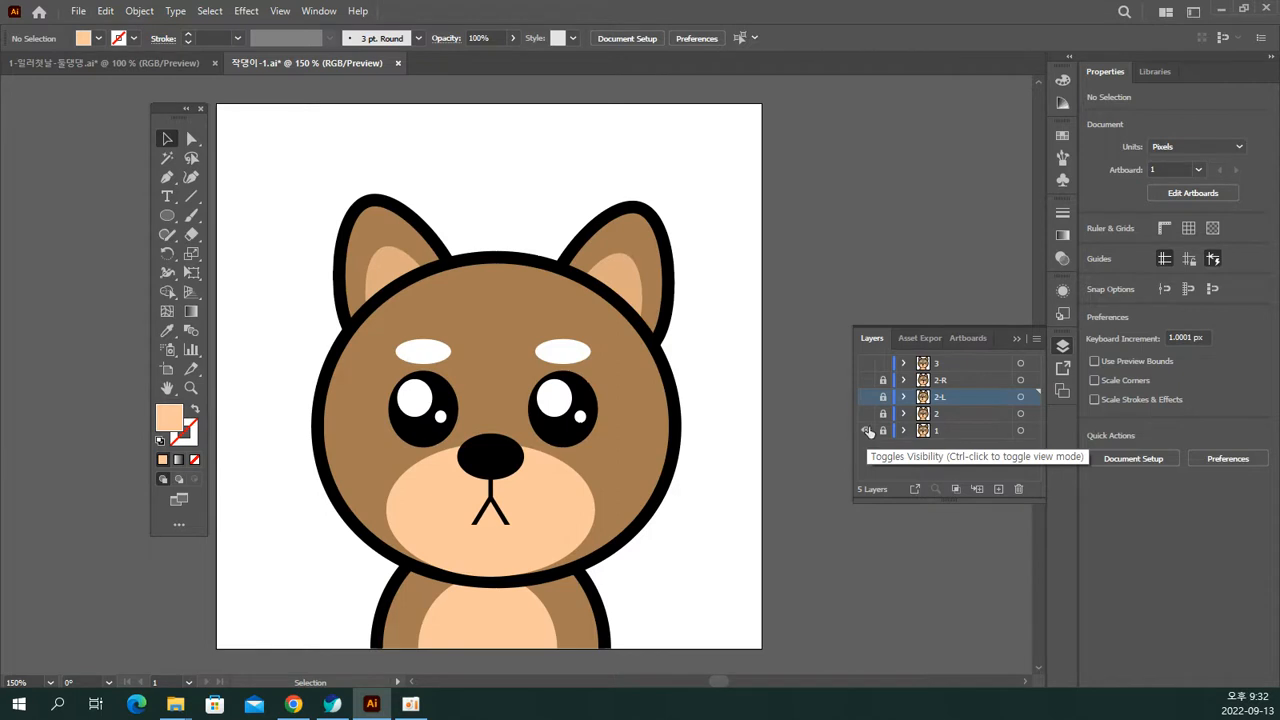
click(866, 414)
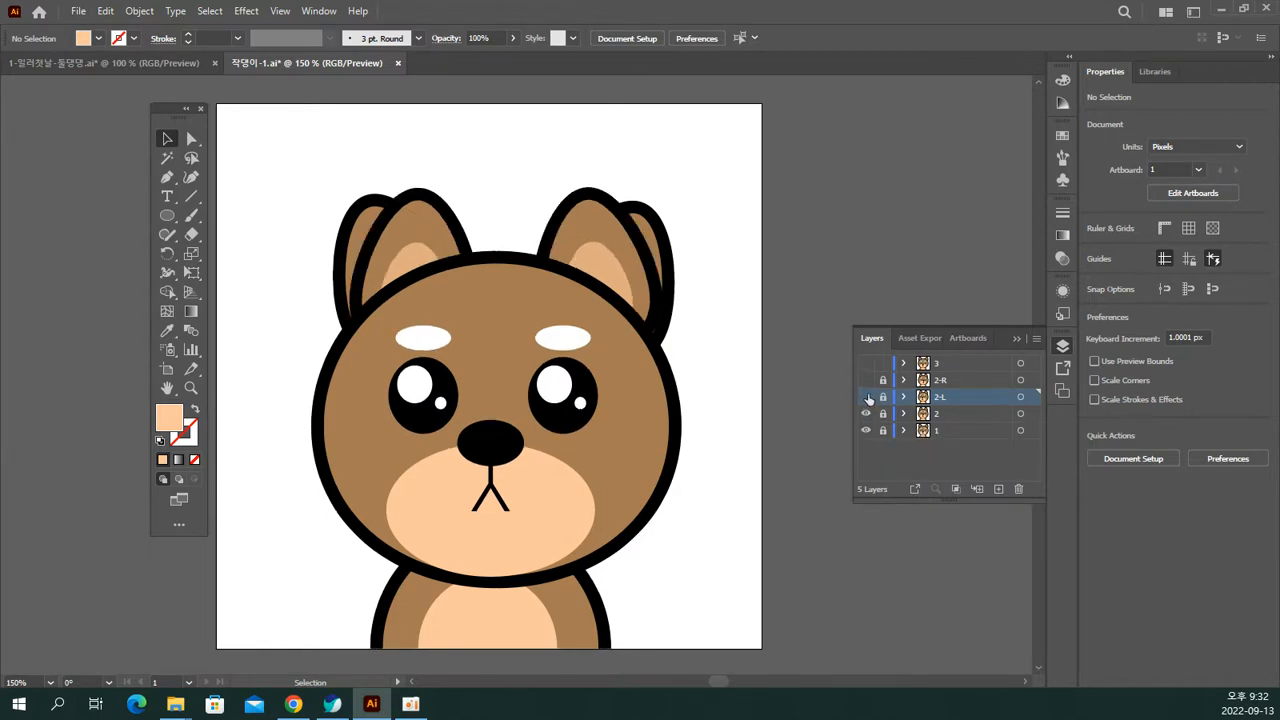
Step: Toggle the visibility of layers 2, 2-L and 2-R to compare the face positions, ending with only 2-L shown
click(867, 414)
click(867, 397)
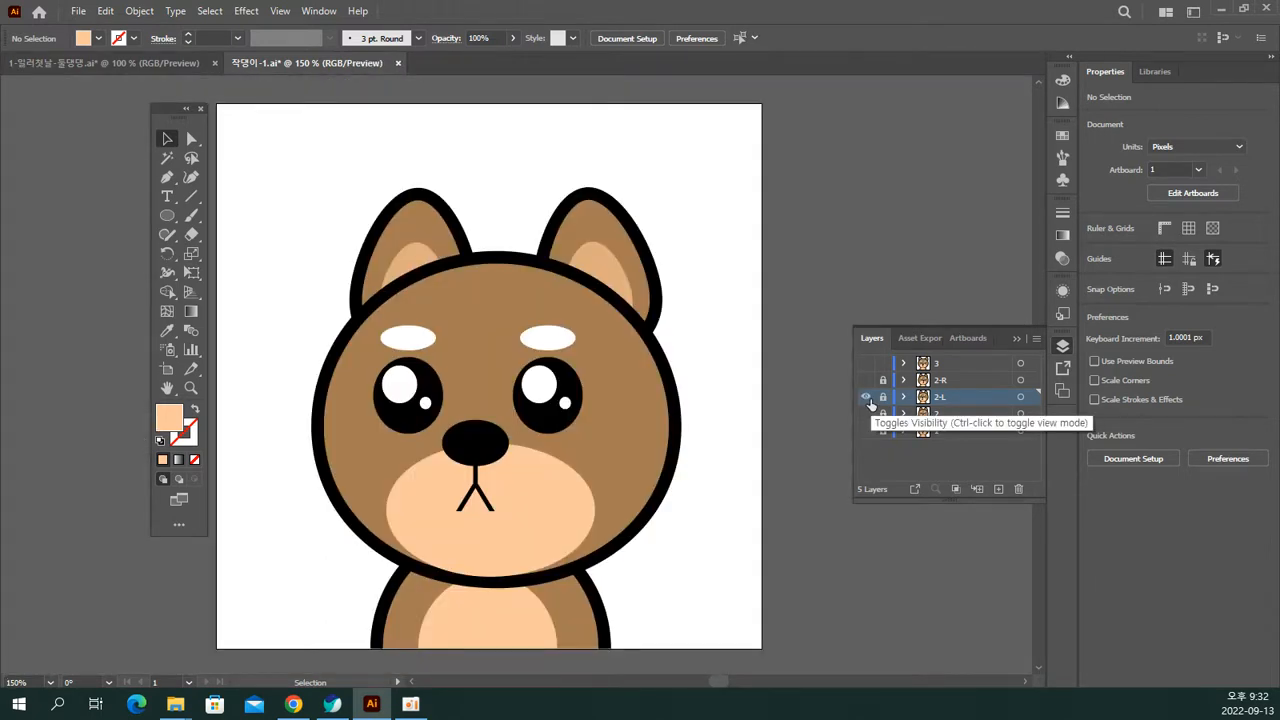
click(866, 397)
click(866, 380)
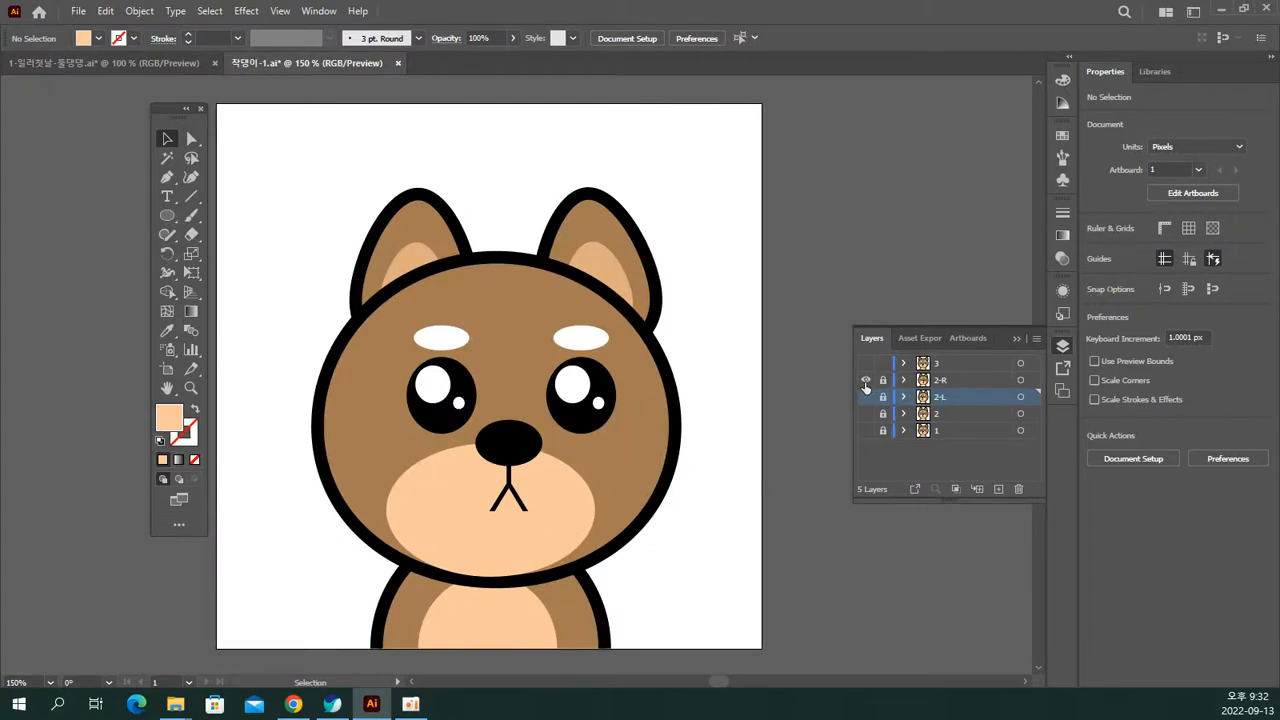
click(866, 380)
click(866, 397)
ctrl+click(866, 397)
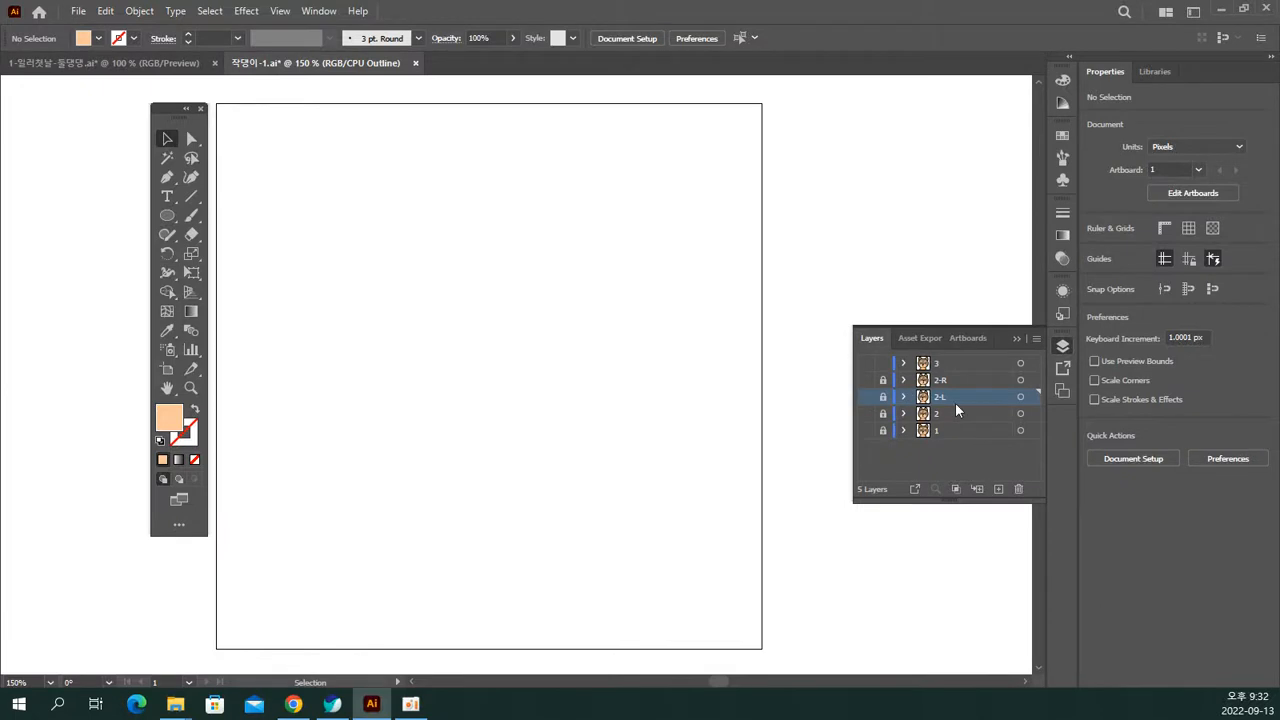
ctrl+click(866, 397)
click(866, 380)
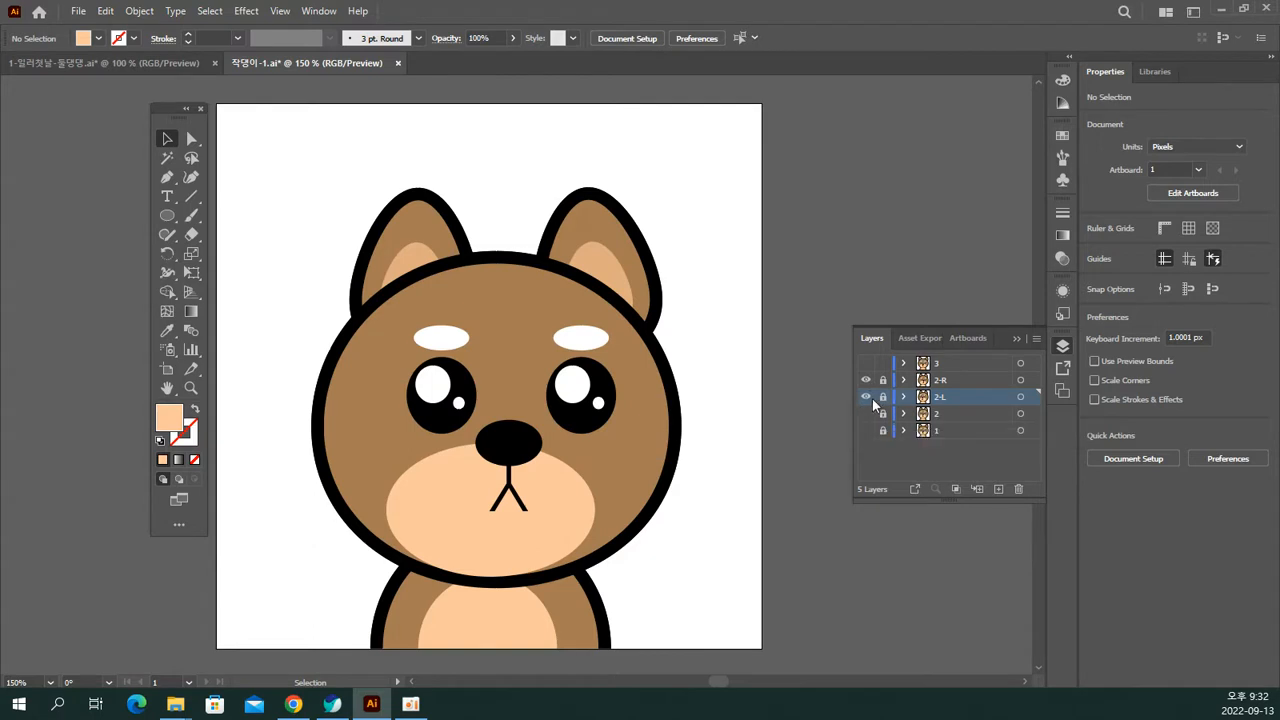
click(866, 380)
click(866, 380)
click(866, 380)
click(866, 380)
click(867, 381)
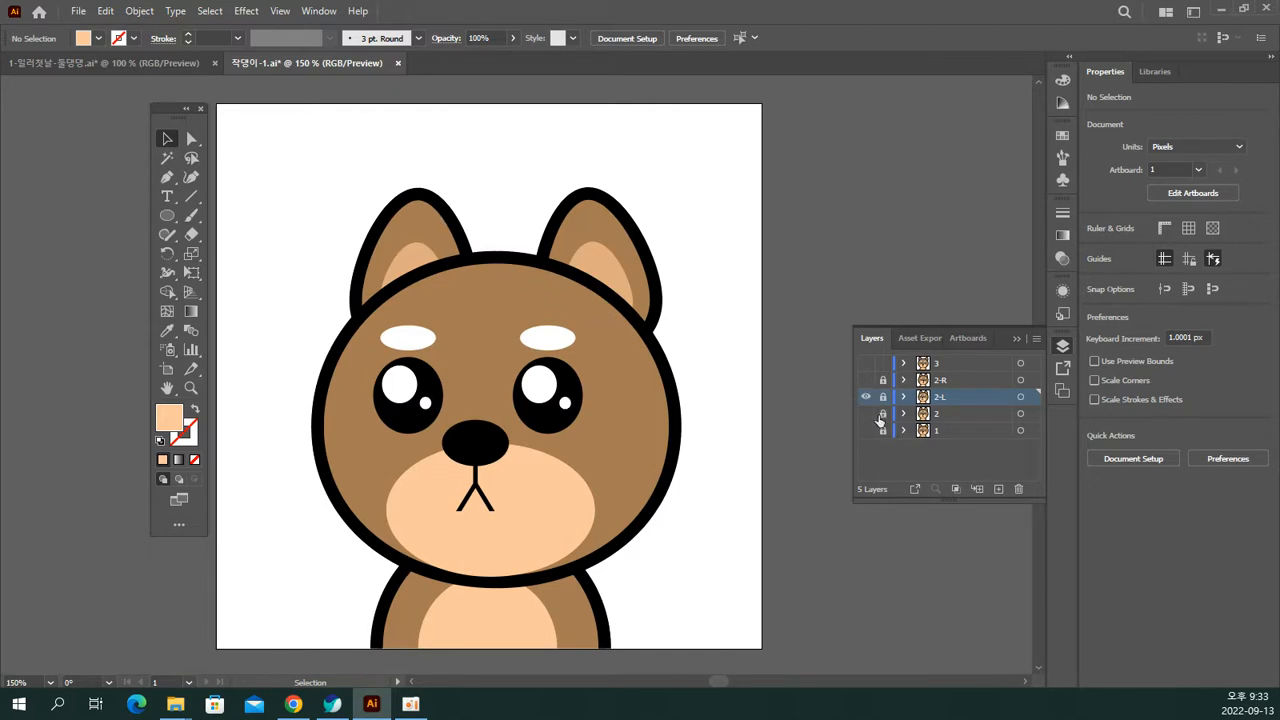
Step: Unlock layer 2-L and rotate the puppy's left-hand ear outward by about 33° around the lowest anchor of its inner ear
click(426, 229)
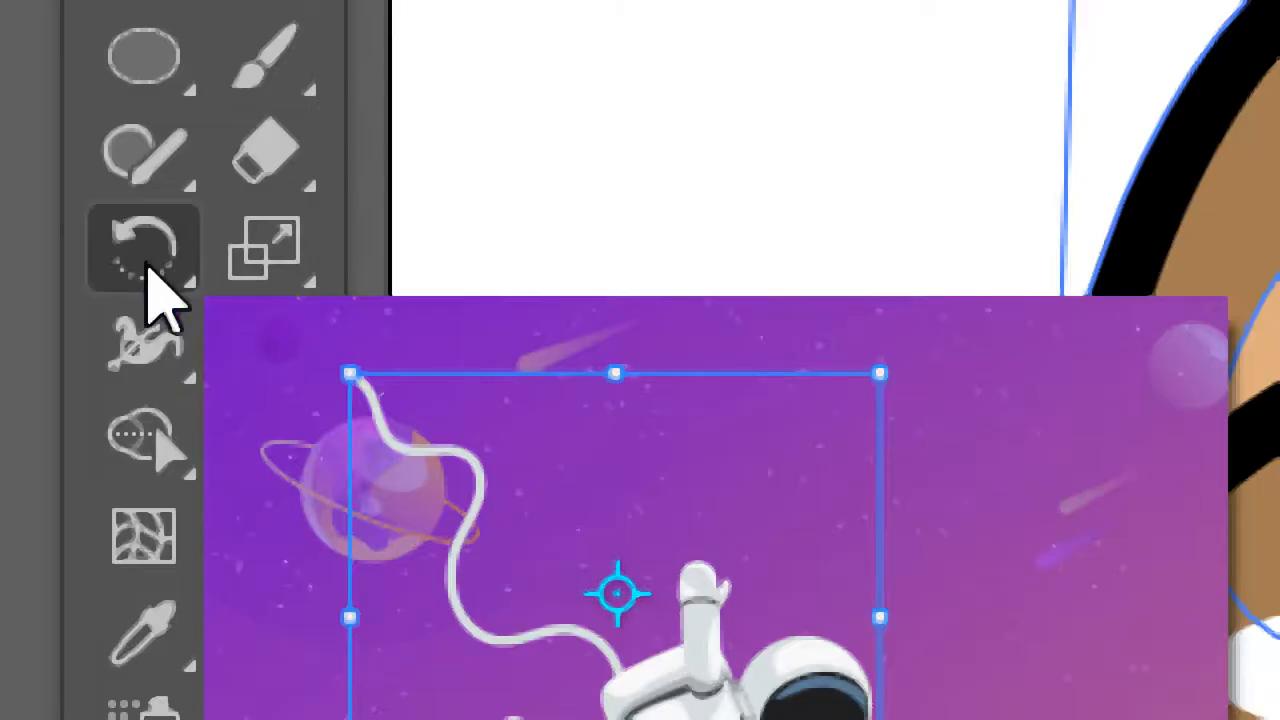
click(150, 262)
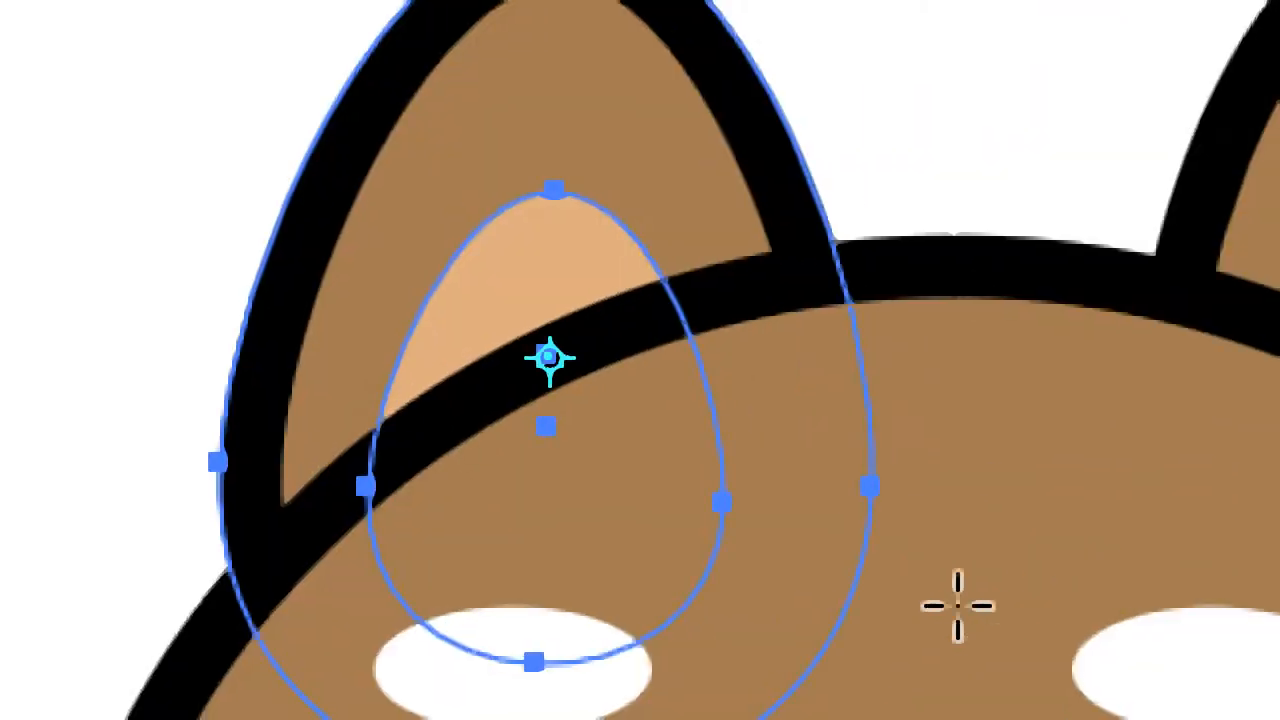
click(534, 661)
drag(560, 133, 505, 138)
drag(482, 76, 323, 113)
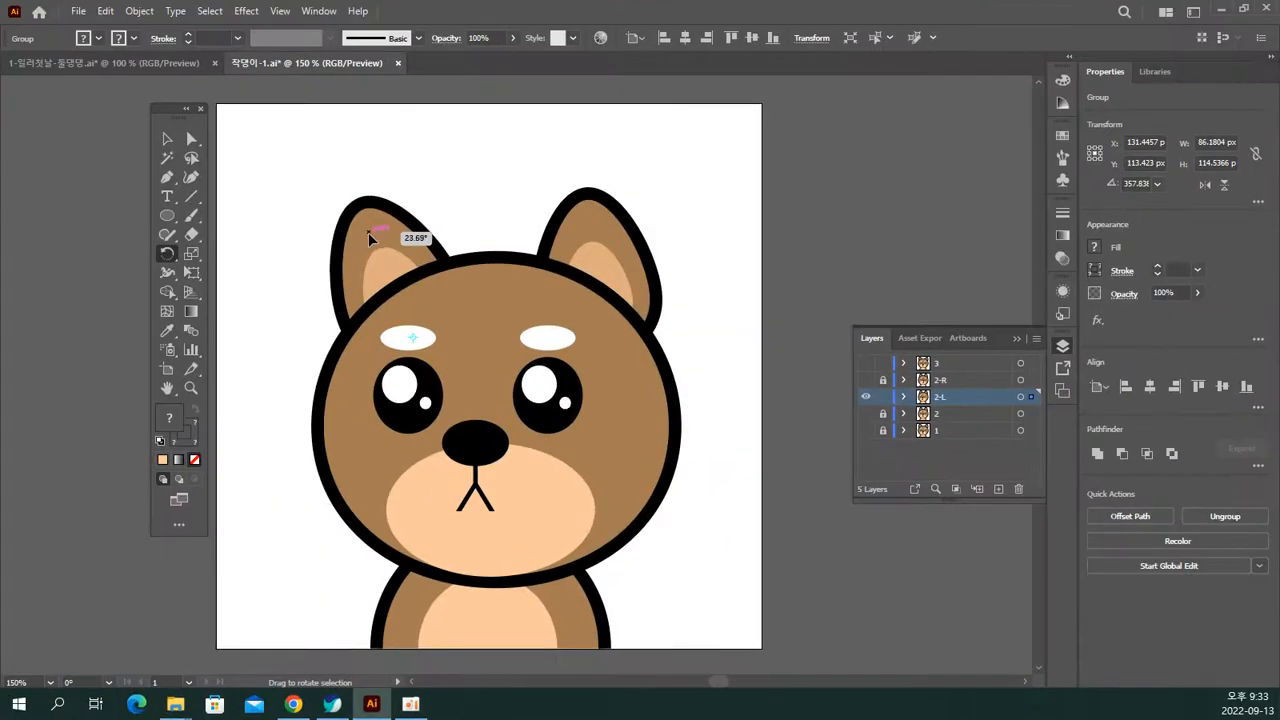
drag(323, 113, 241, 158)
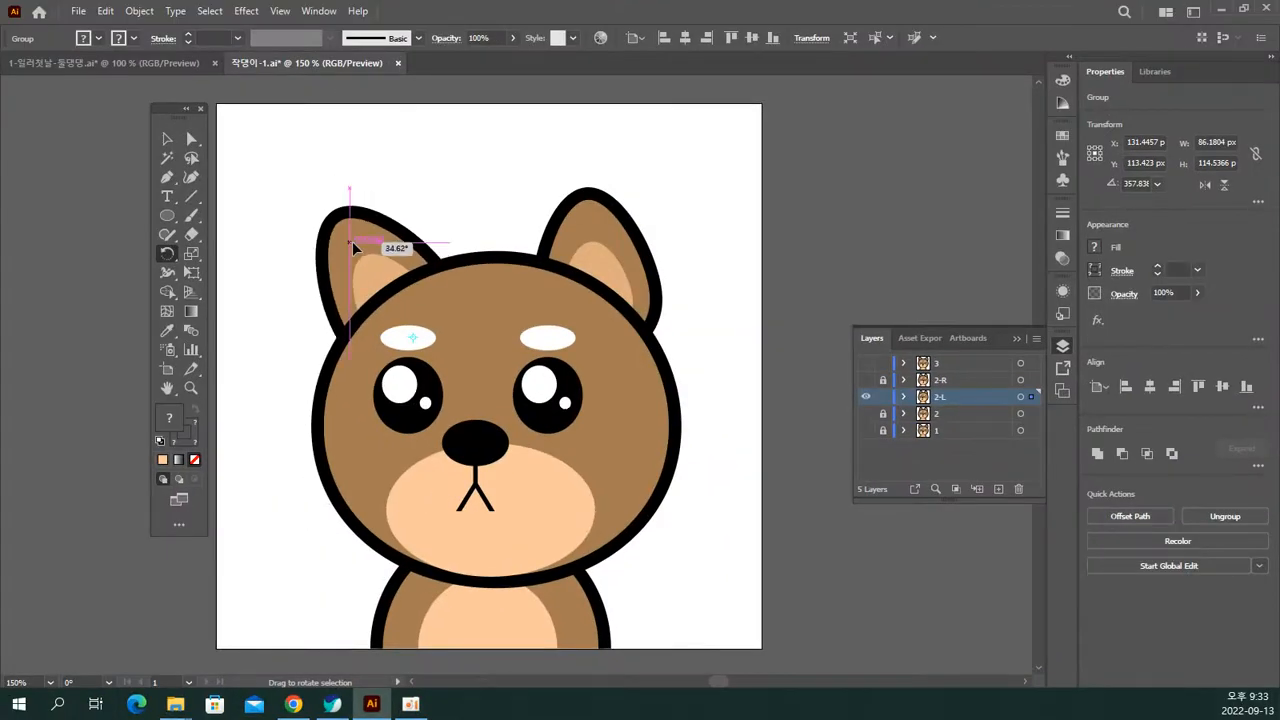
mouse_move(352, 241)
mouse_down()
mouse_move(441, 230)
mouse_move(328, 238)
mouse_move(426, 235)
mouse_move(356, 251)
mouse_up()
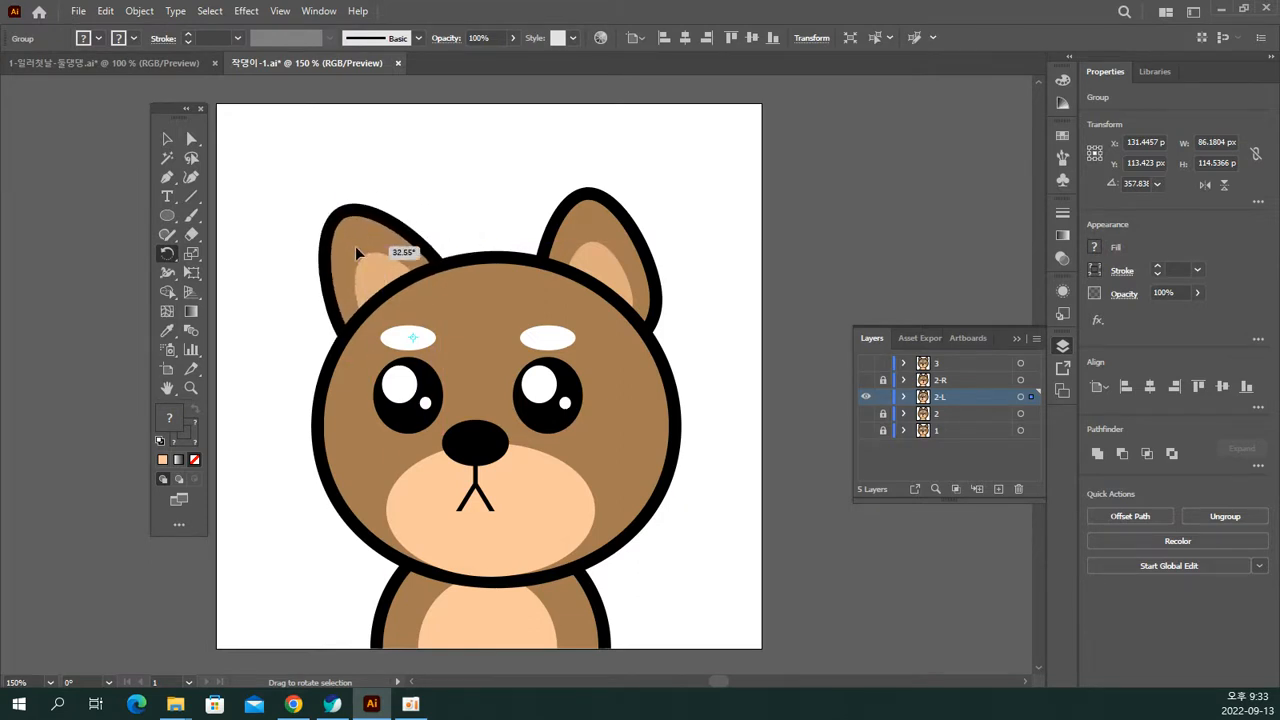
drag(356, 248, 356, 248)
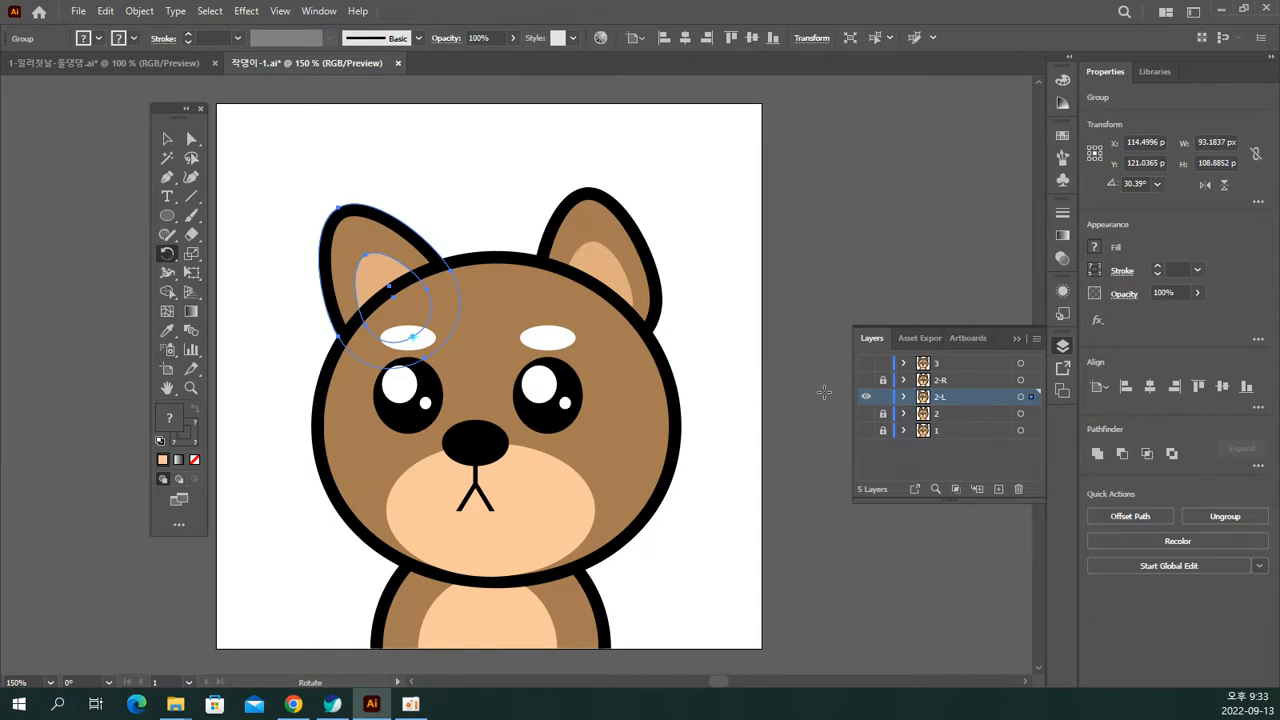
Step: Lock and hide layer 2-L, and show and unlock layer 2-R for editing
click(866, 397)
click(866, 380)
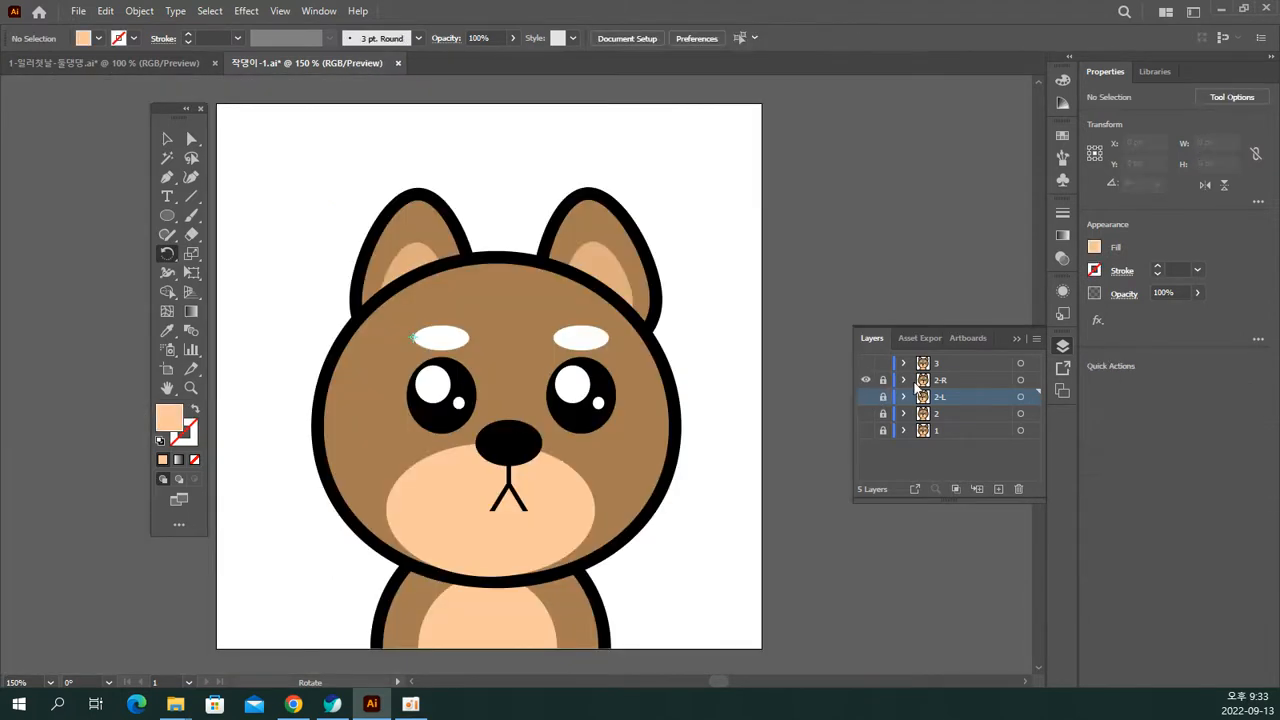
click(905, 385)
click(883, 380)
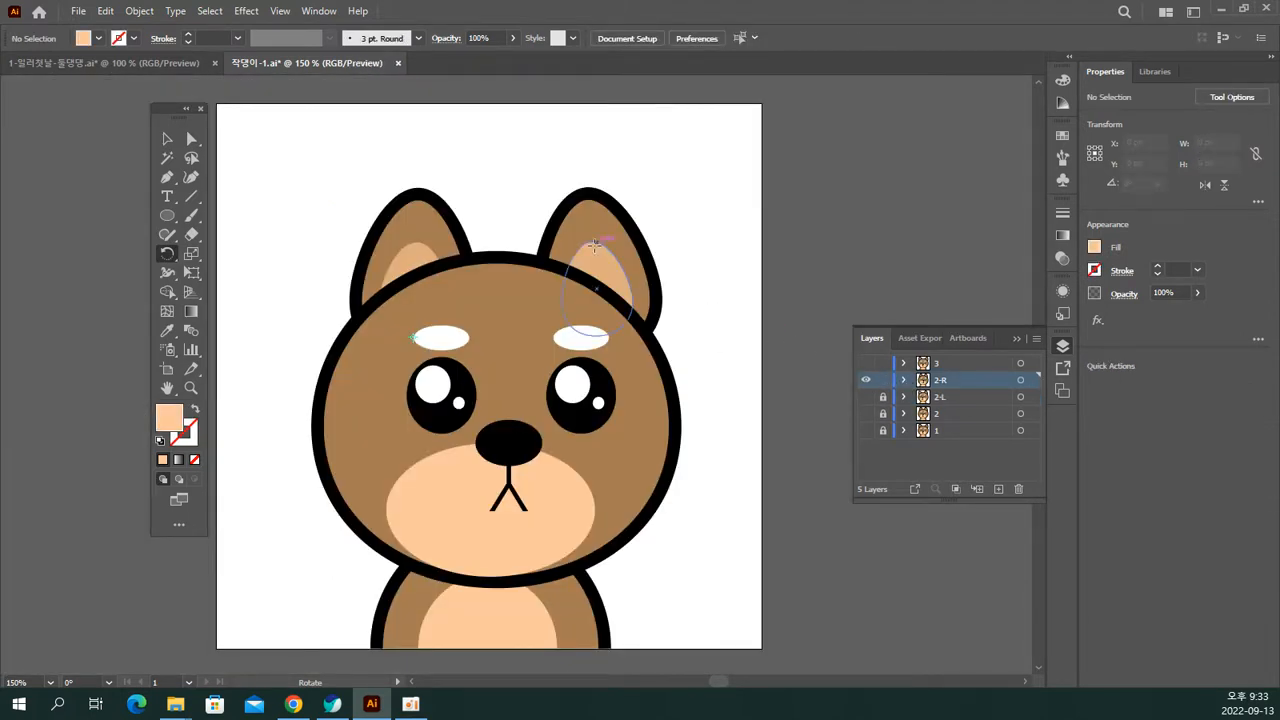
Step: Rotate the right-hand ear on layer 2-R outward around the lowest anchor of its inner ear to an angle of about 321.5°
click(167, 139)
click(614, 244)
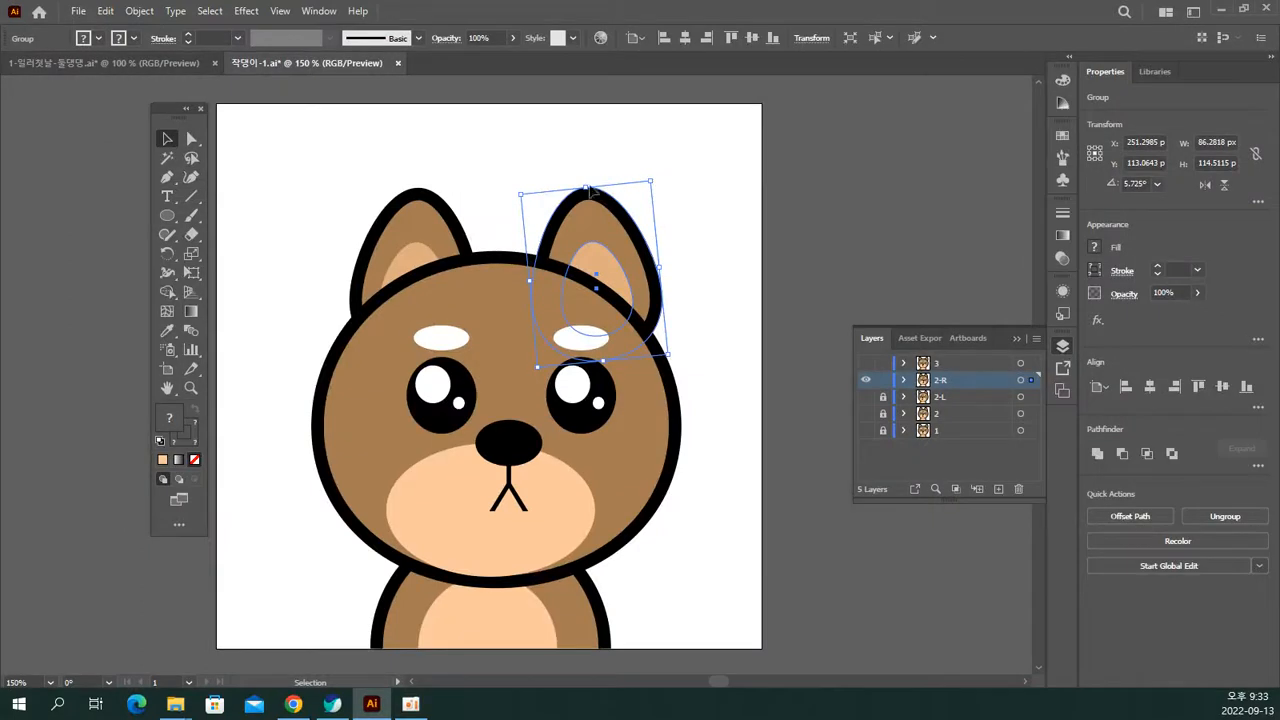
click(168, 256)
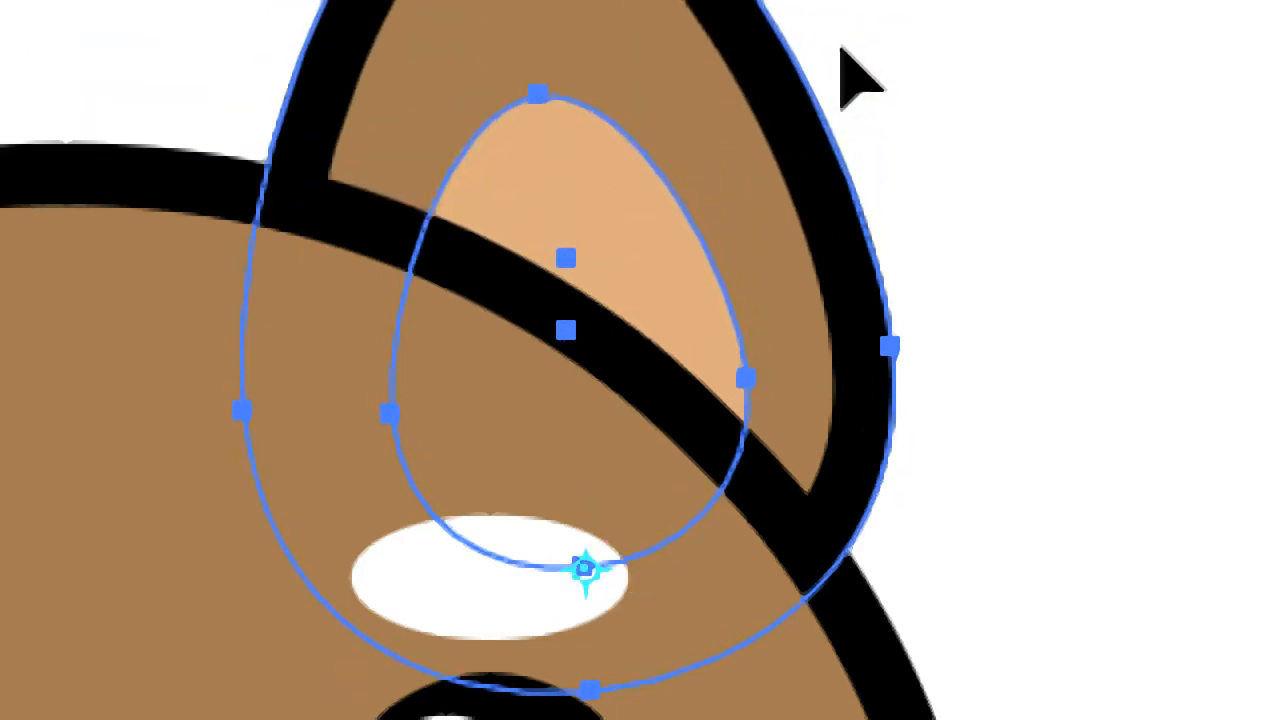
drag(855, 50, 1186, 343)
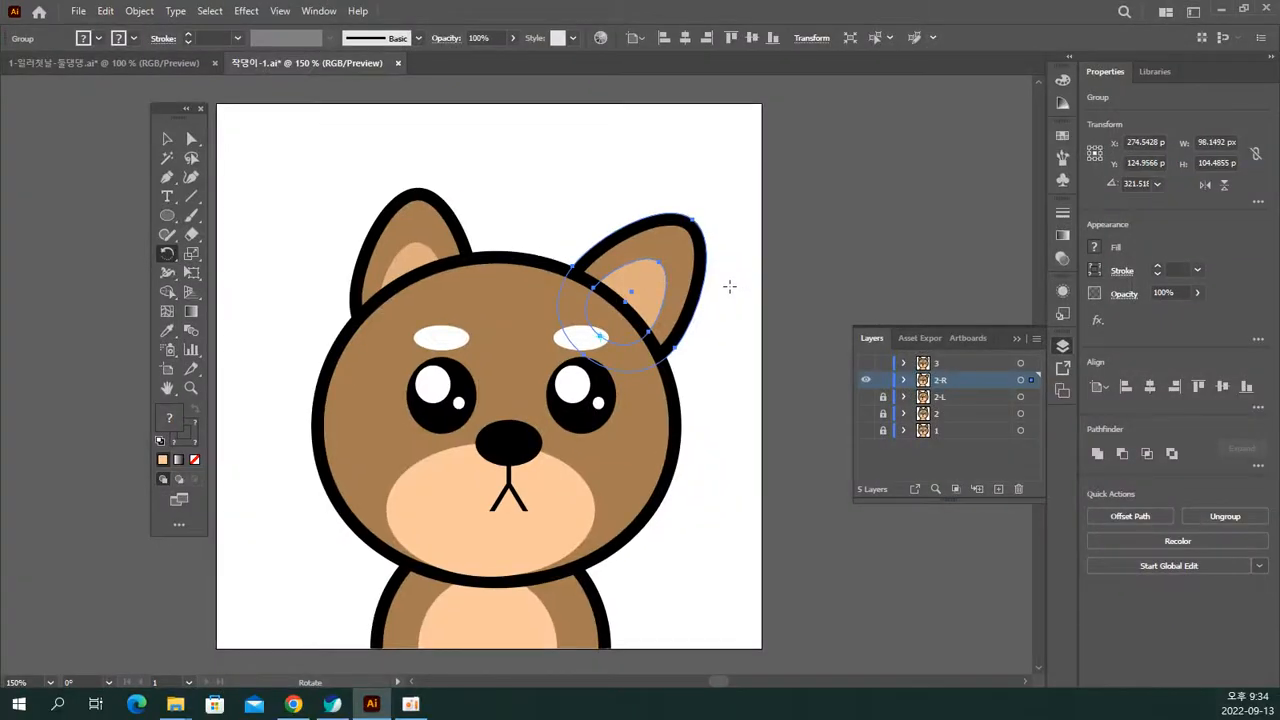
click(167, 139)
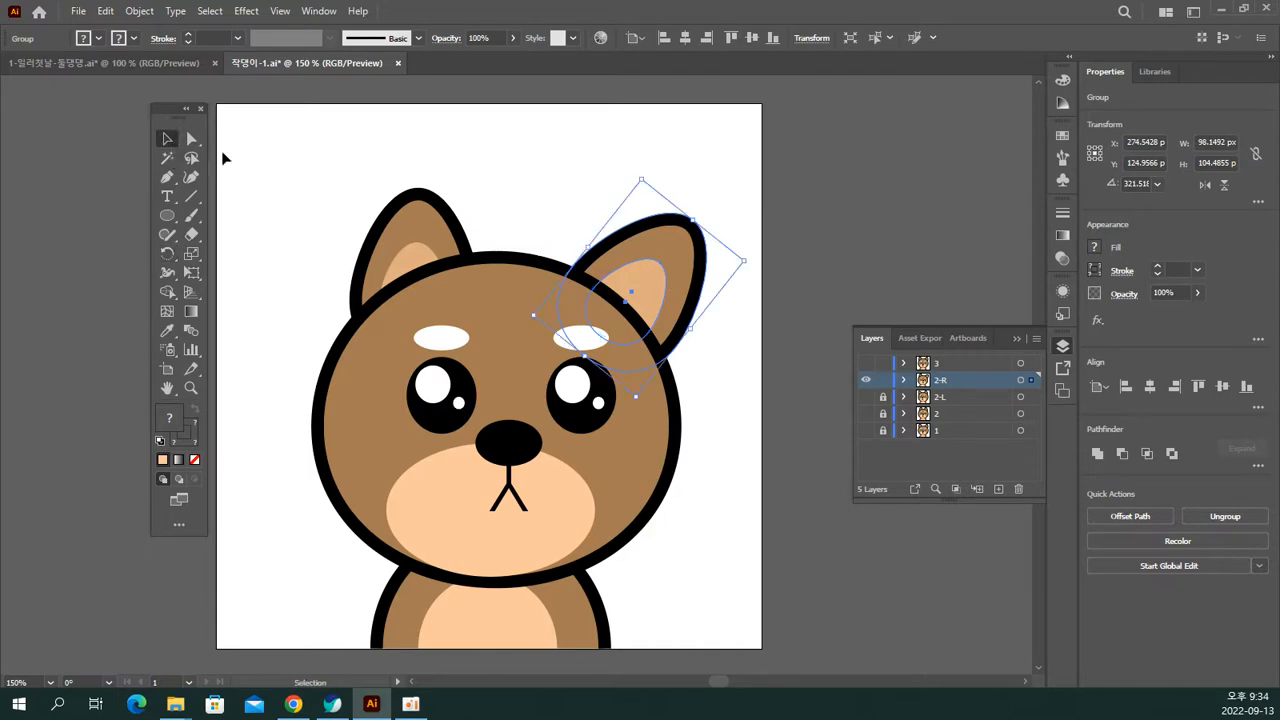
click(767, 179)
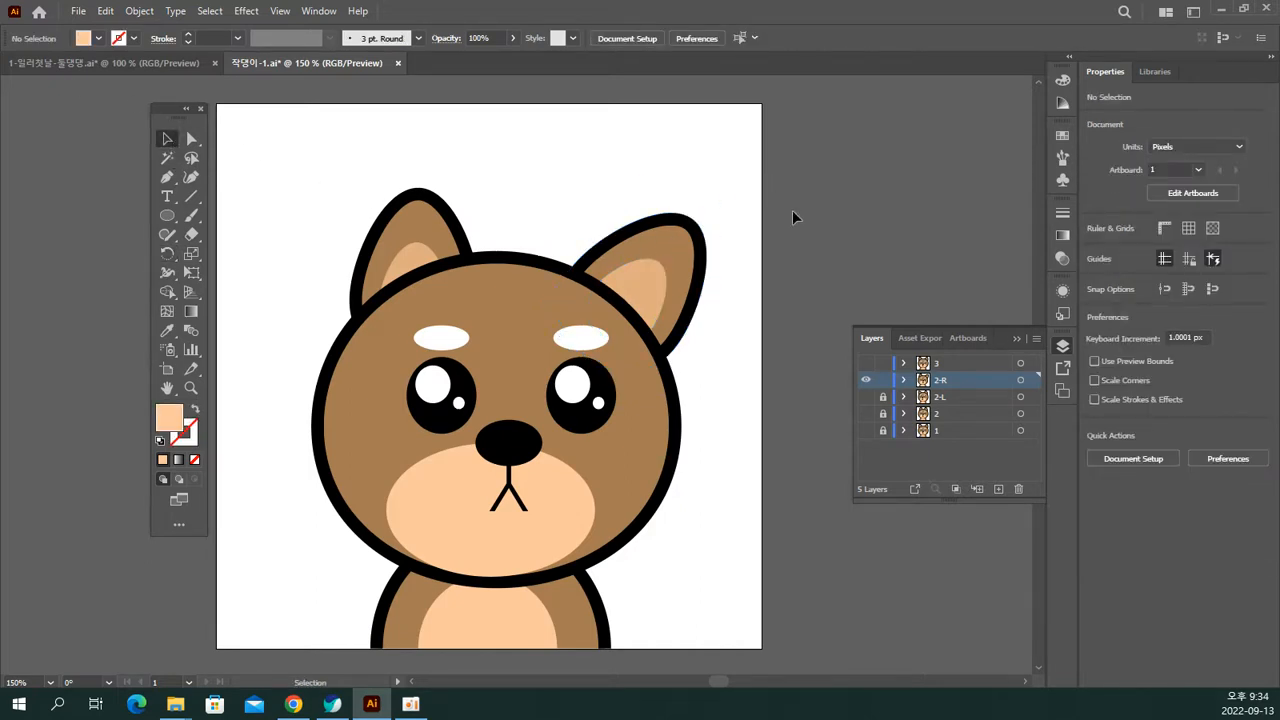
Step: Hide layer 2-R, show layers 1 and 2, and toggle layer 2 repeatedly to compare the two poses
click(868, 381)
click(866, 430)
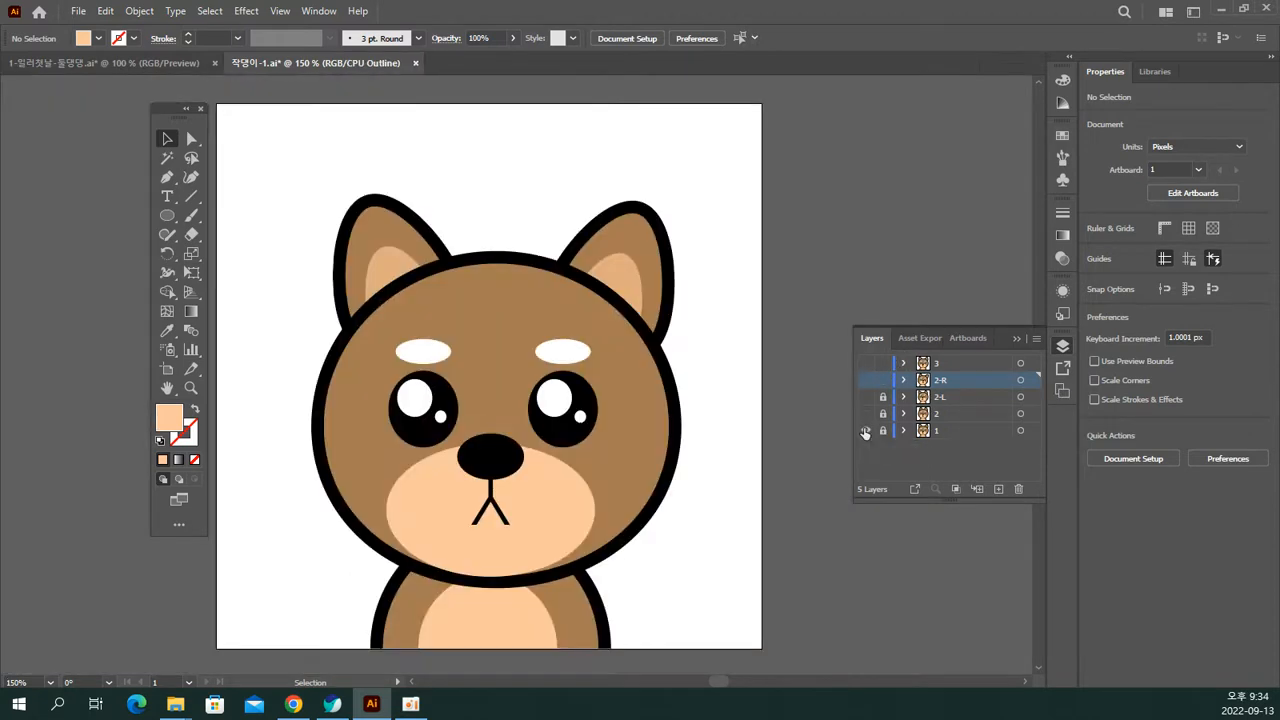
click(866, 414)
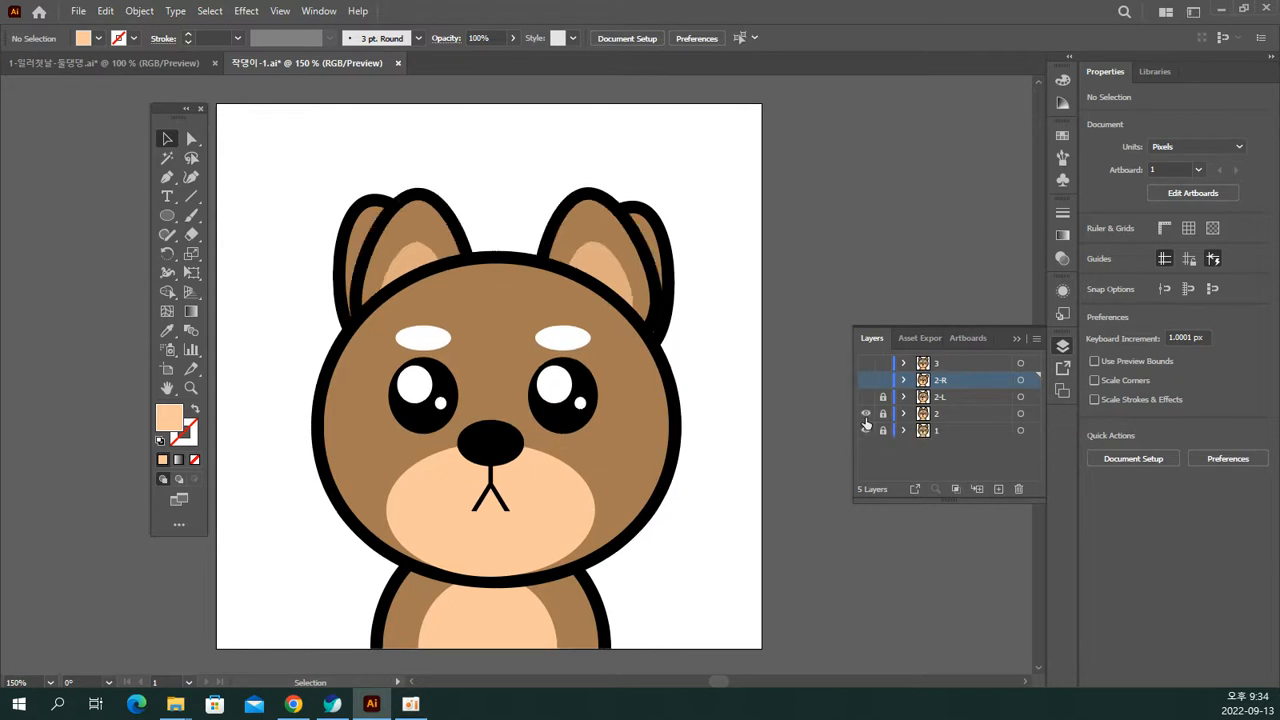
click(866, 414)
click(866, 414)
click(866, 414)
click(866, 416)
click(866, 416)
click(866, 416)
click(866, 414)
click(866, 414)
click(866, 414)
click(866, 414)
Step: Show layers 2-L and 2-R, and move the right-hand ear on 2-R inward to about X 258.3 px, Y 121.6 px, rotated to about 323.6°
click(866, 397)
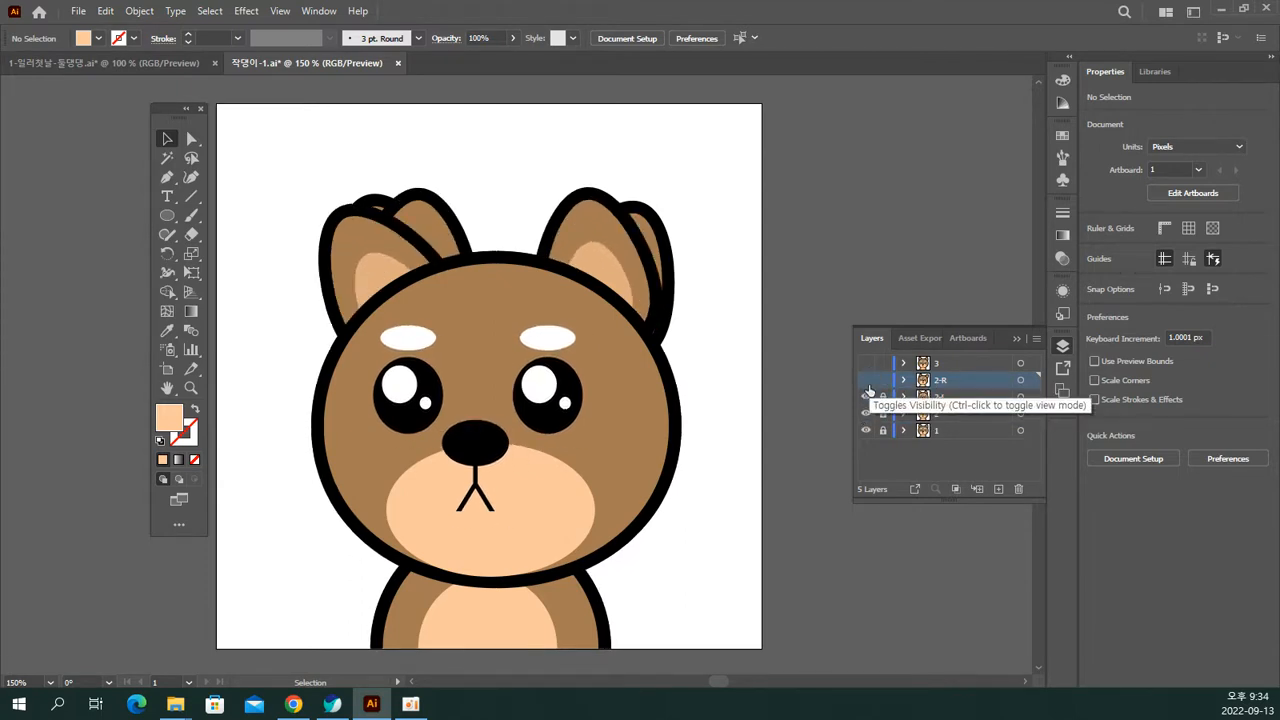
click(866, 380)
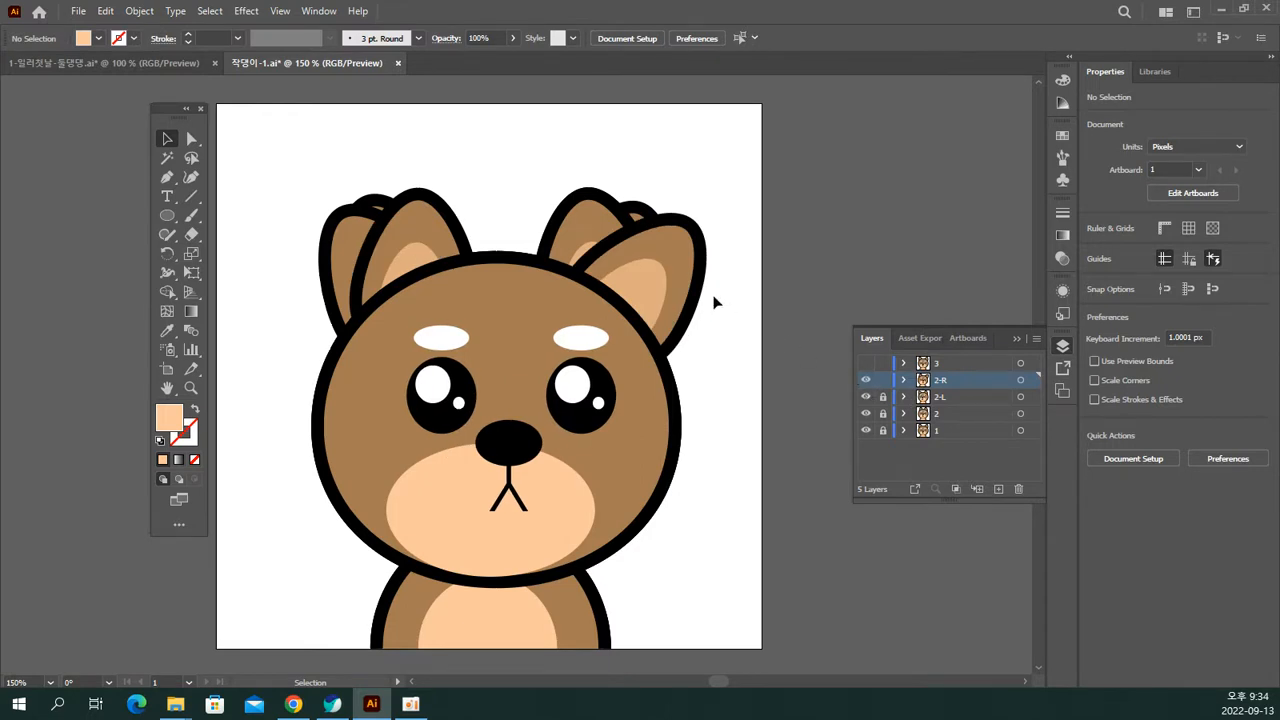
click(672, 281)
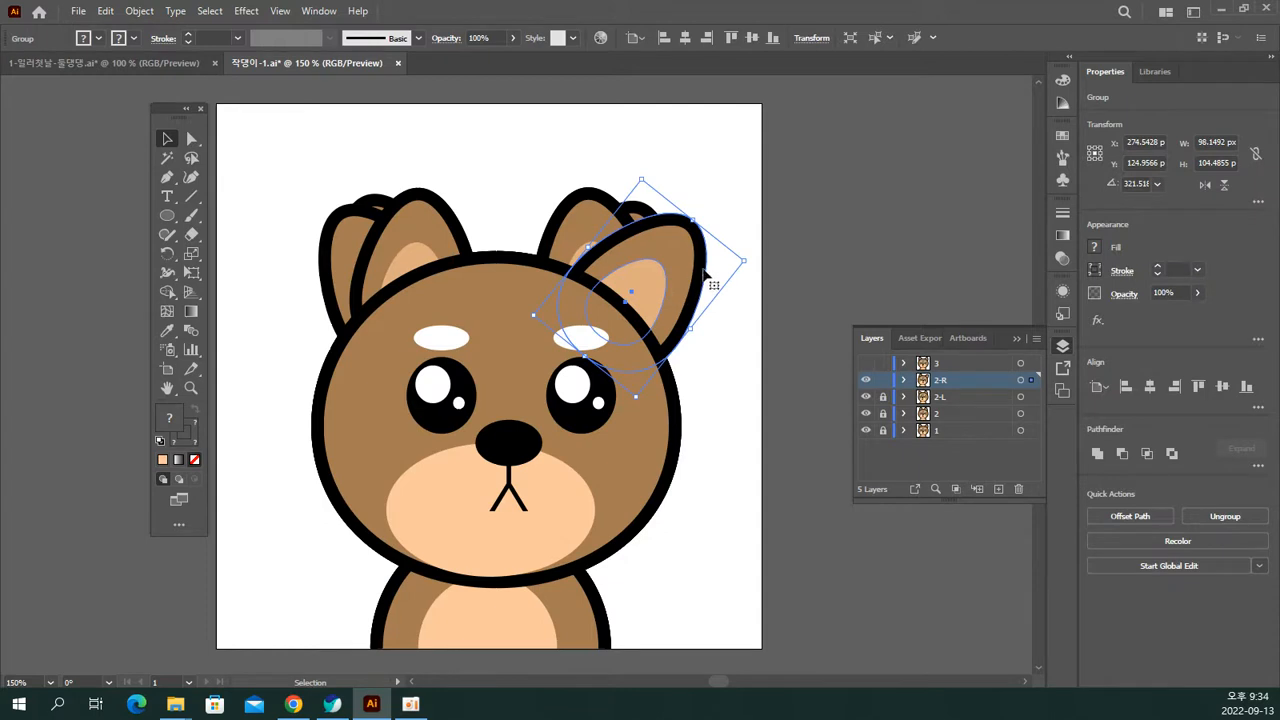
drag(747, 258, 740, 242)
drag(679, 250, 658, 242)
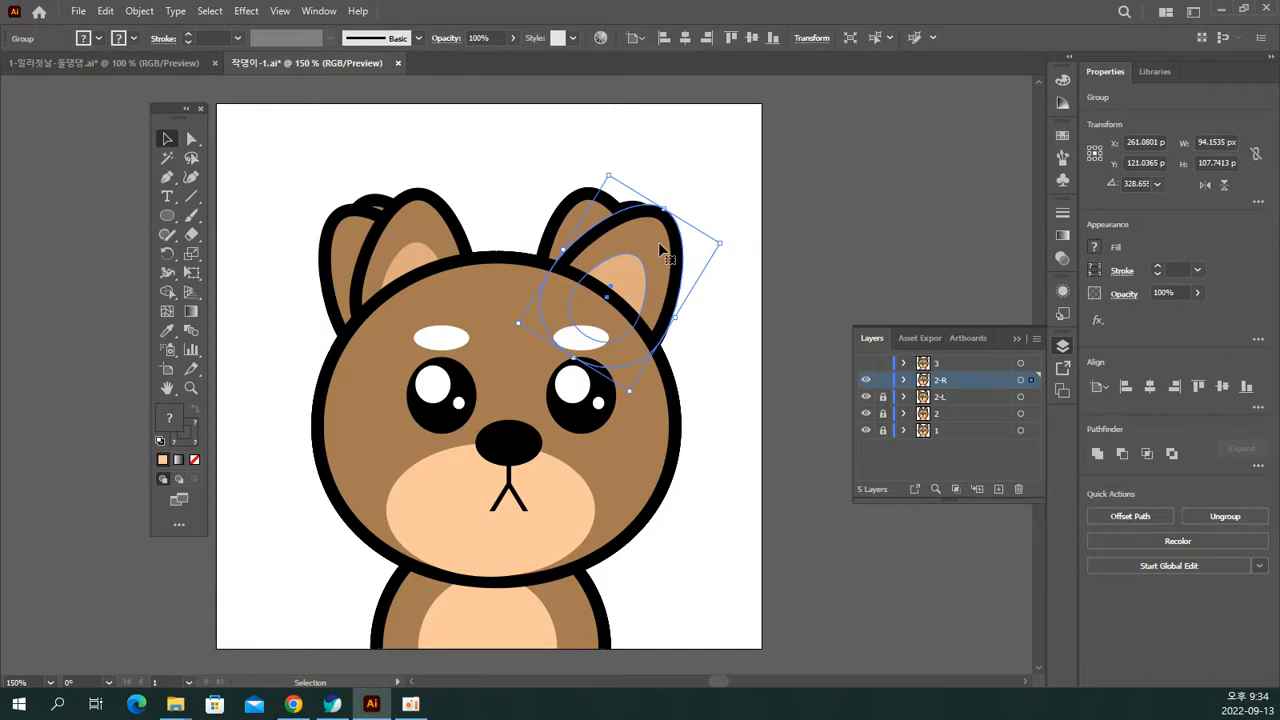
drag(719, 242, 676, 260)
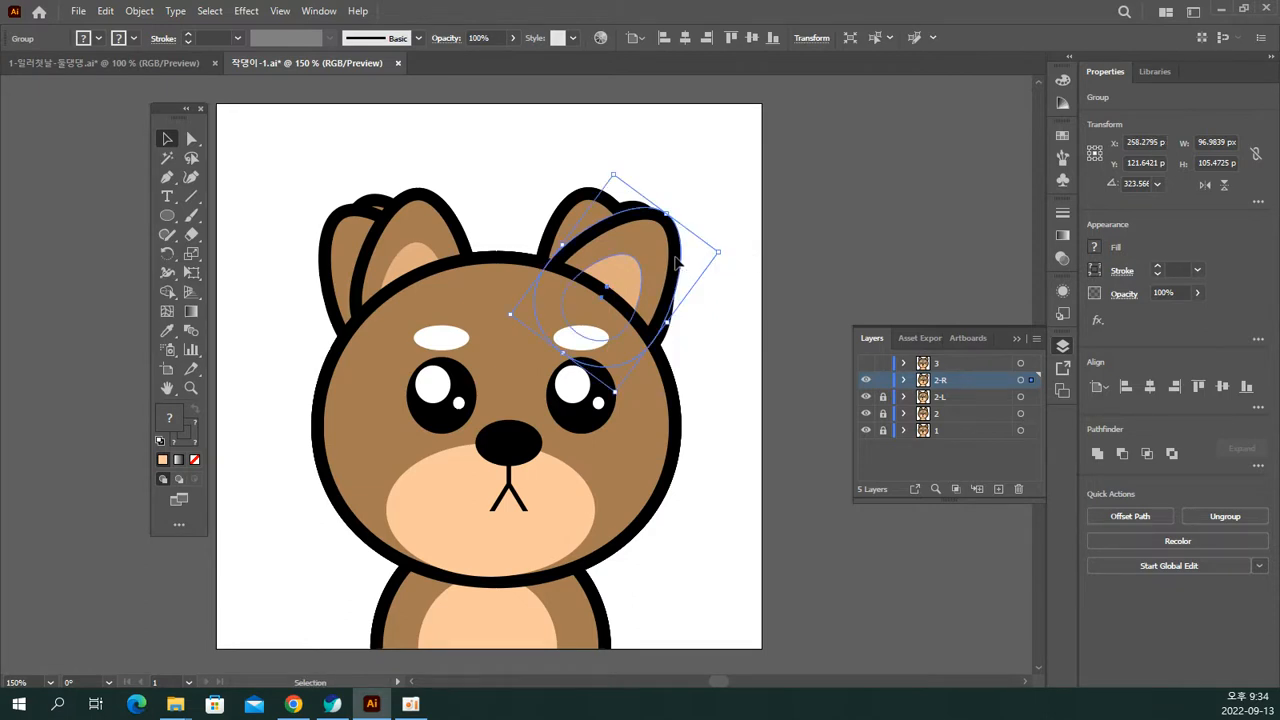
click(784, 272)
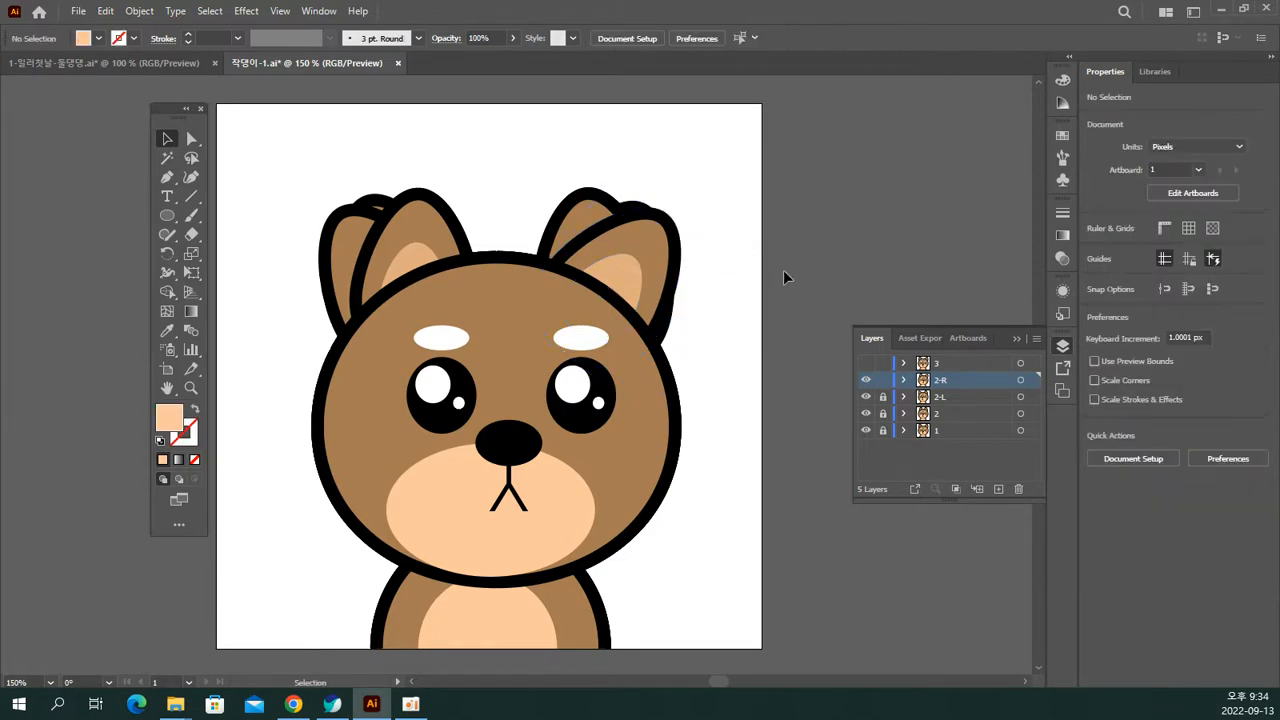
Step: Show layer 3, hide layers 2-R, 2-L, 2 and 1, lock 2-R, and make layer 3 the active layer
click(865, 365)
click(865, 376)
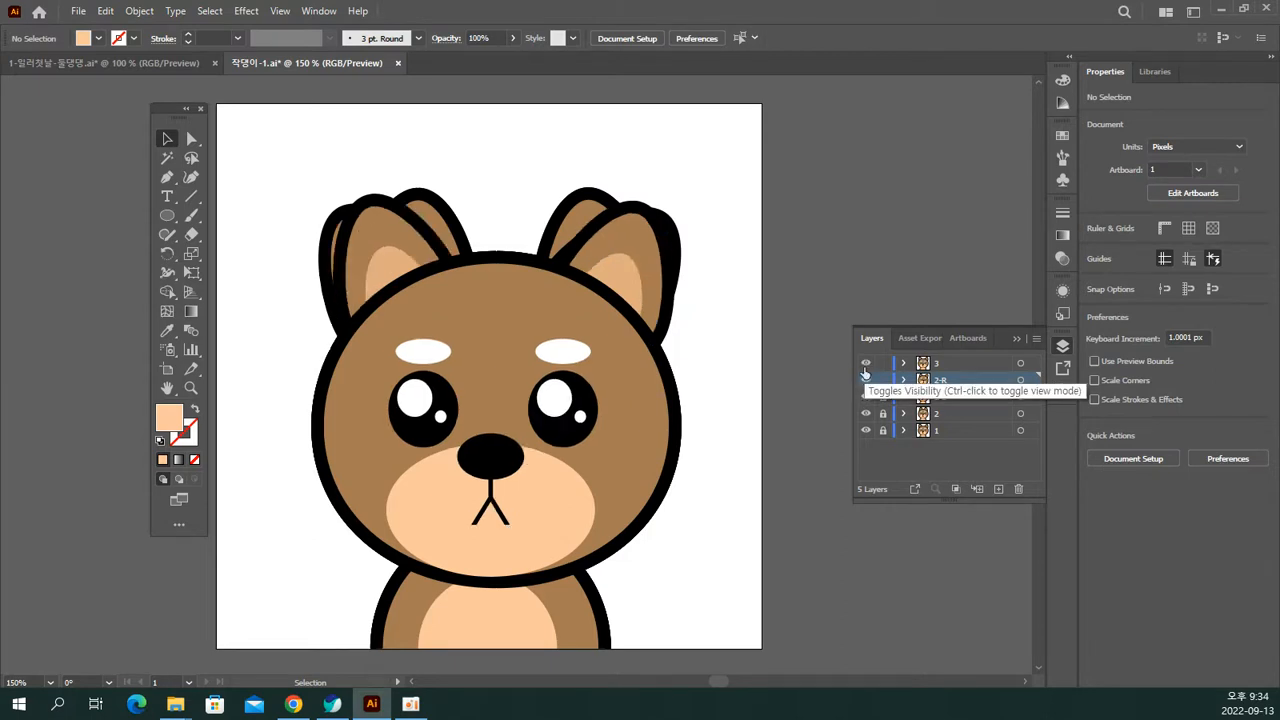
click(865, 374)
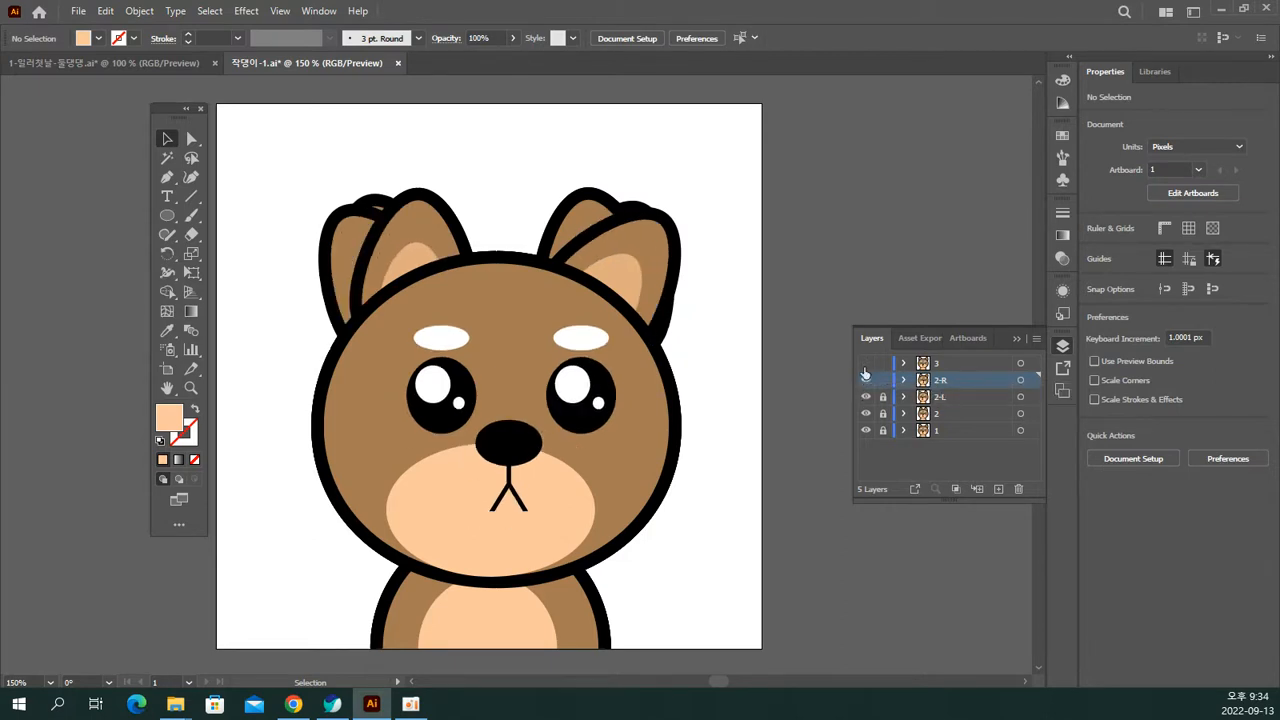
click(865, 374)
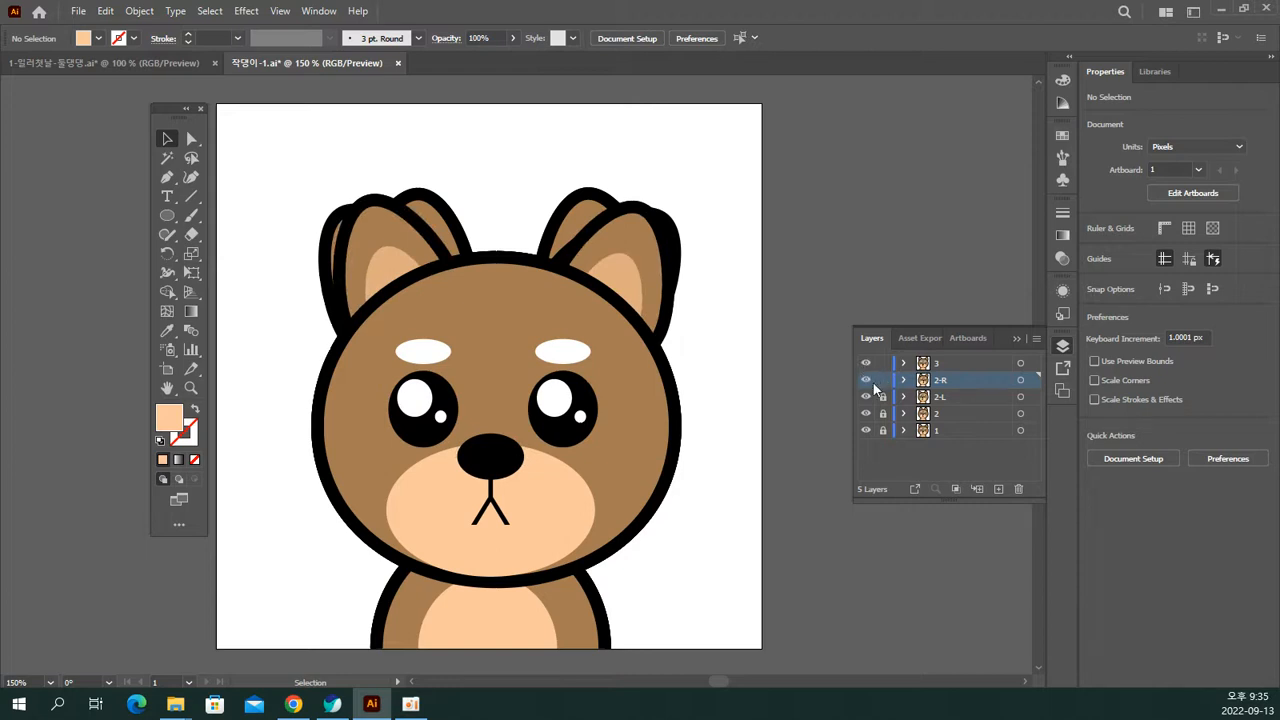
drag(865, 390, 867, 449)
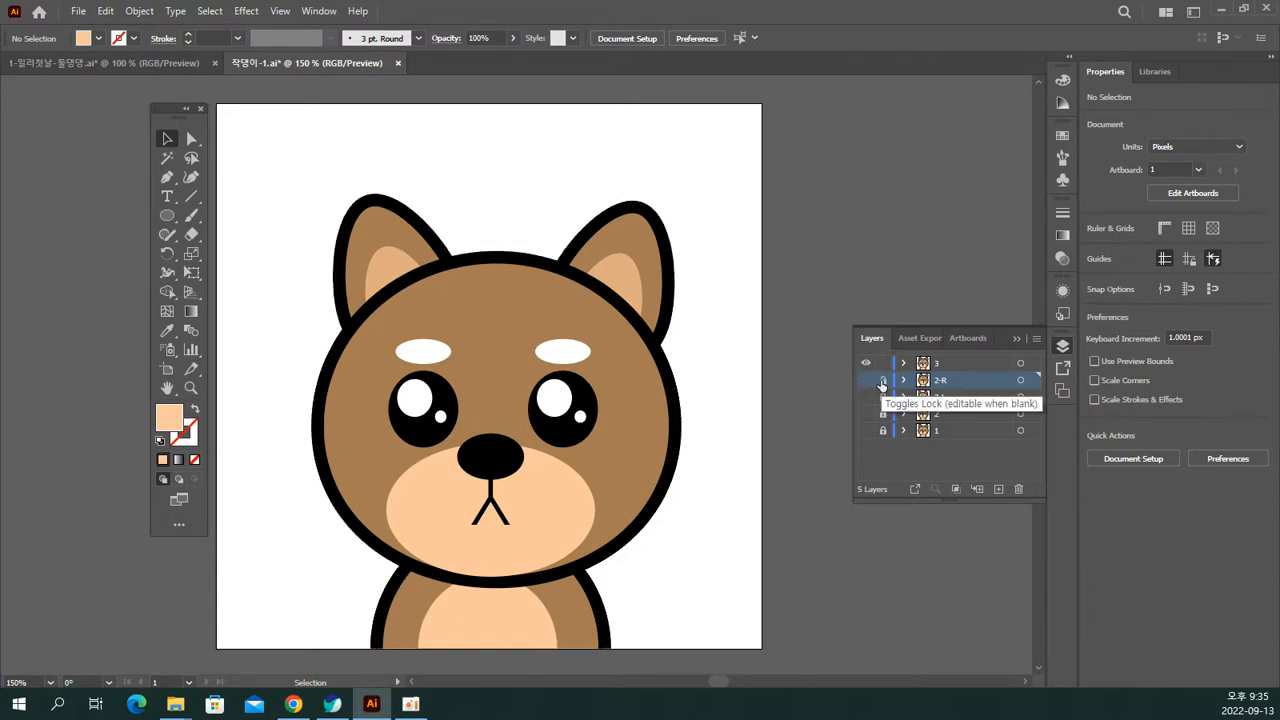
click(882, 382)
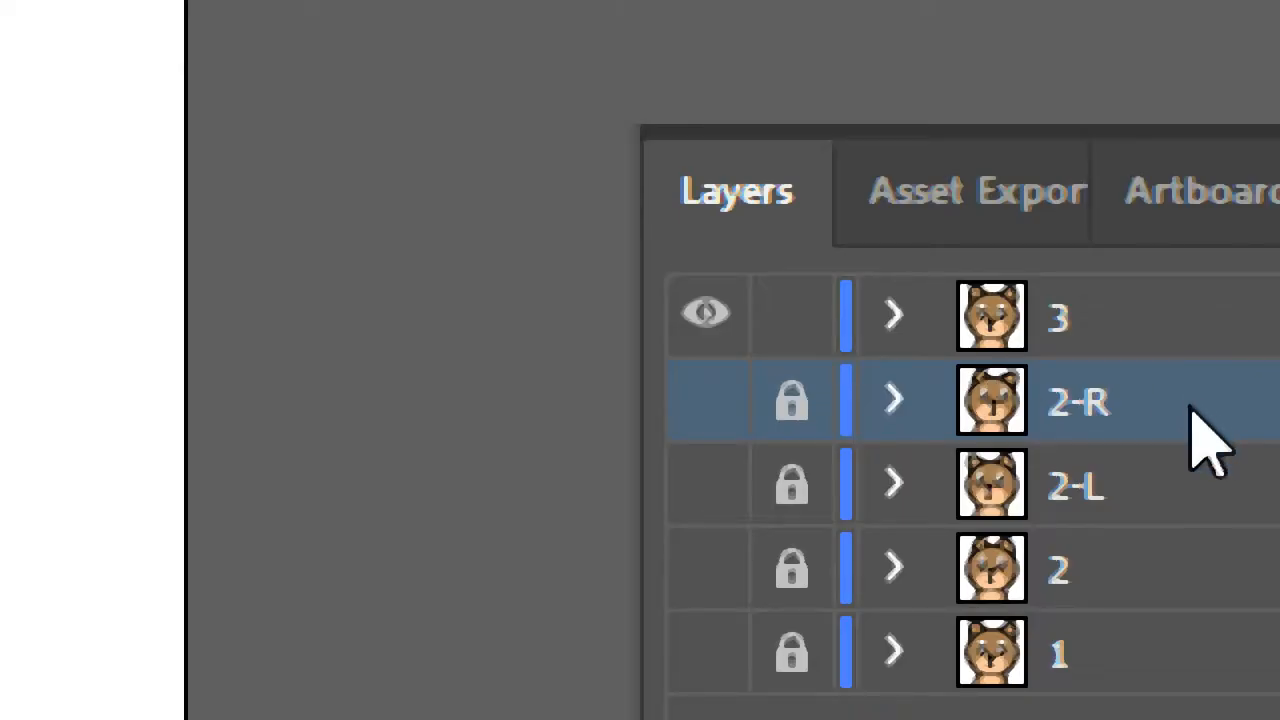
click(1152, 333)
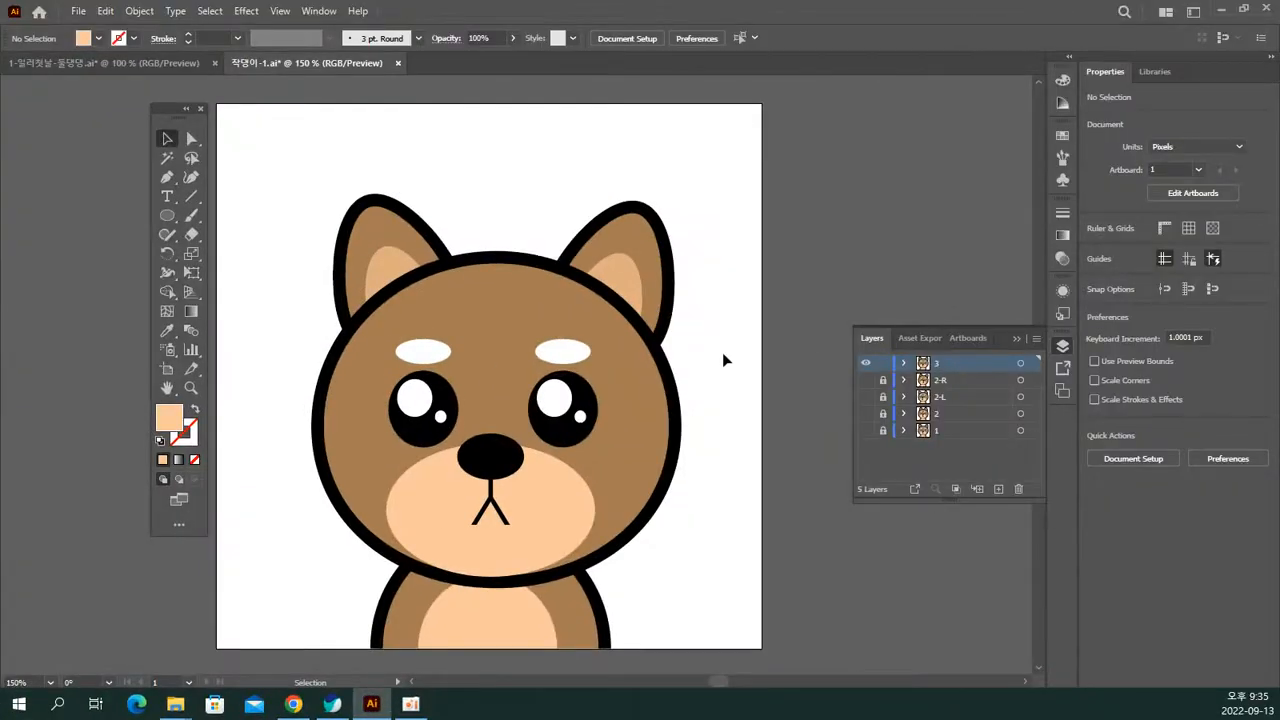
click(579, 400)
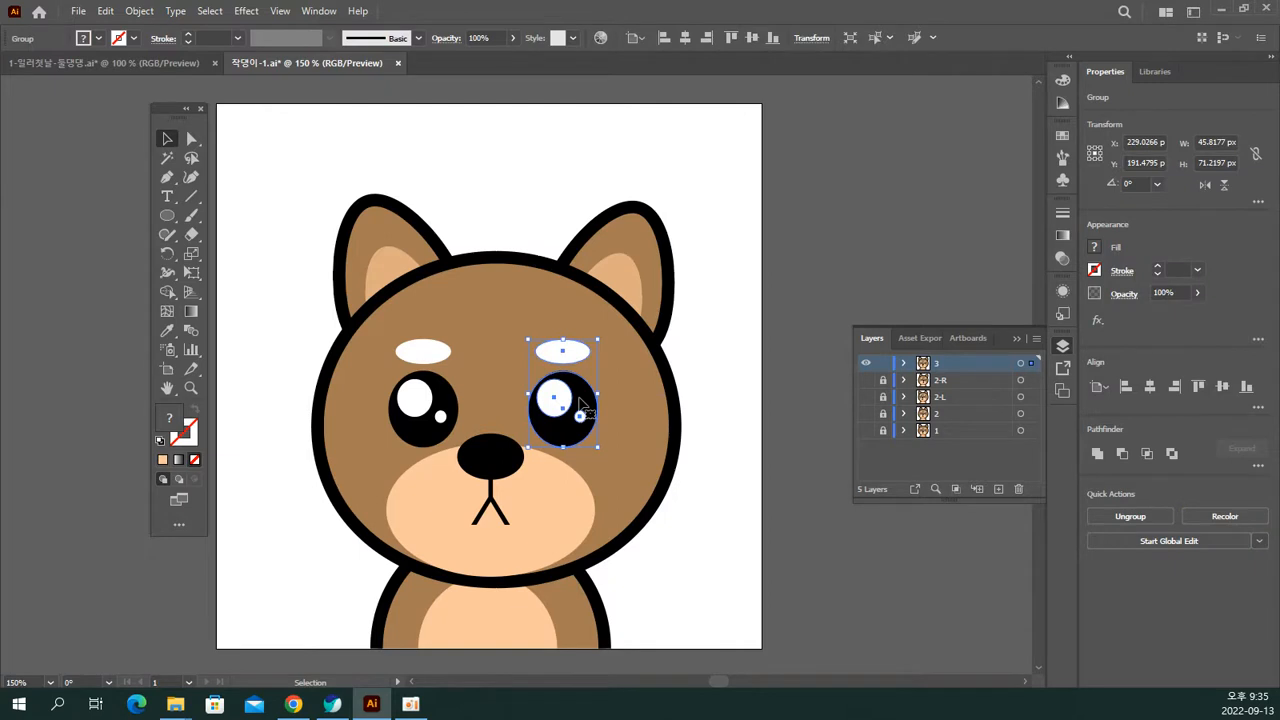
click(429, 399)
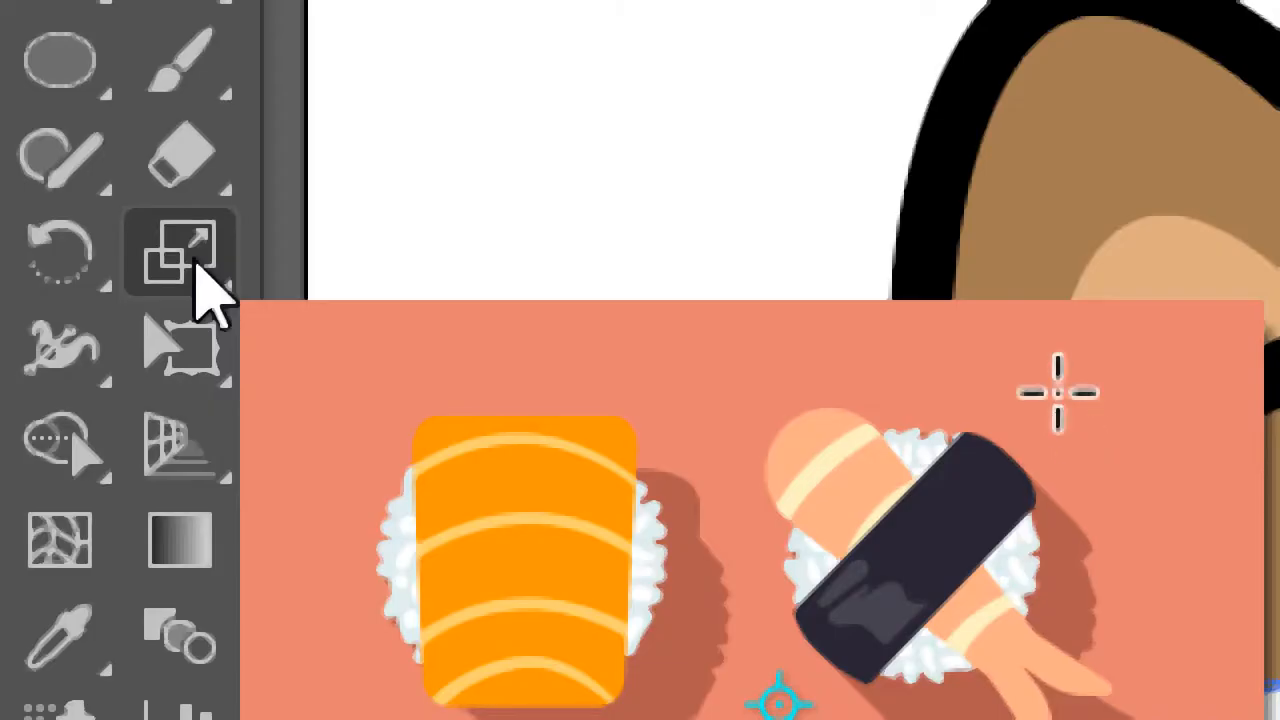
click(210, 286)
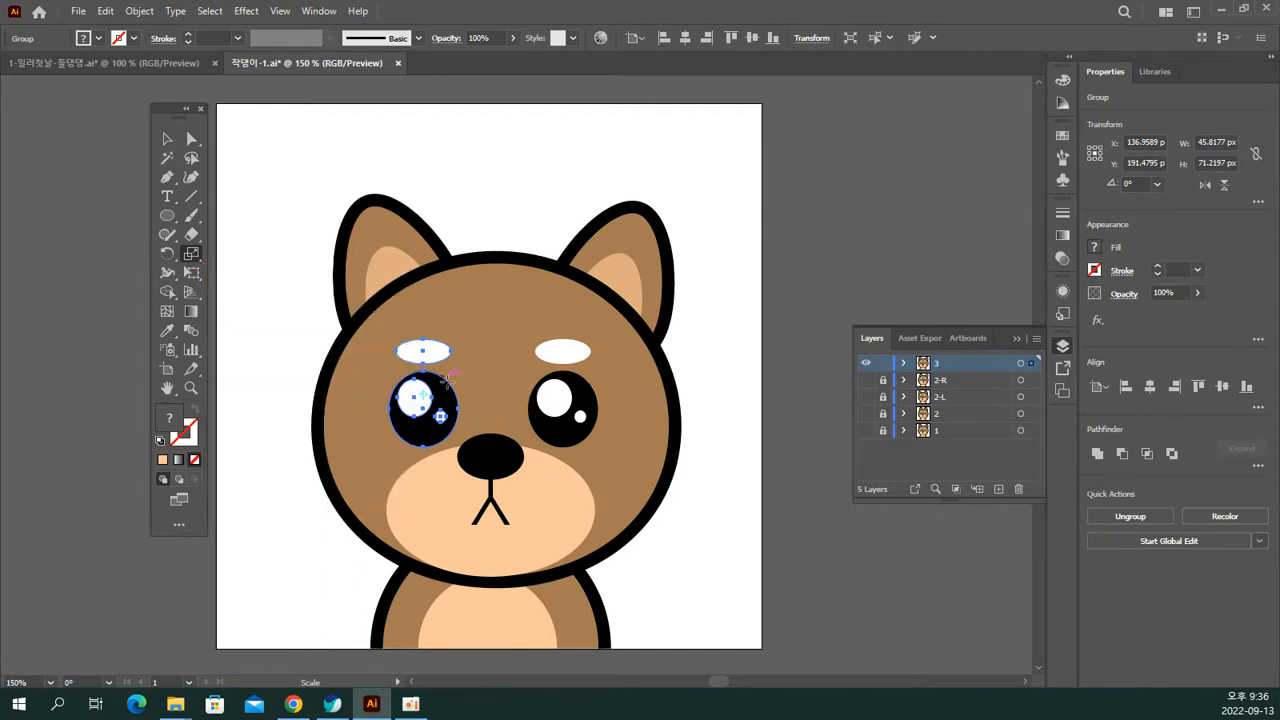
click(168, 139)
click(440, 186)
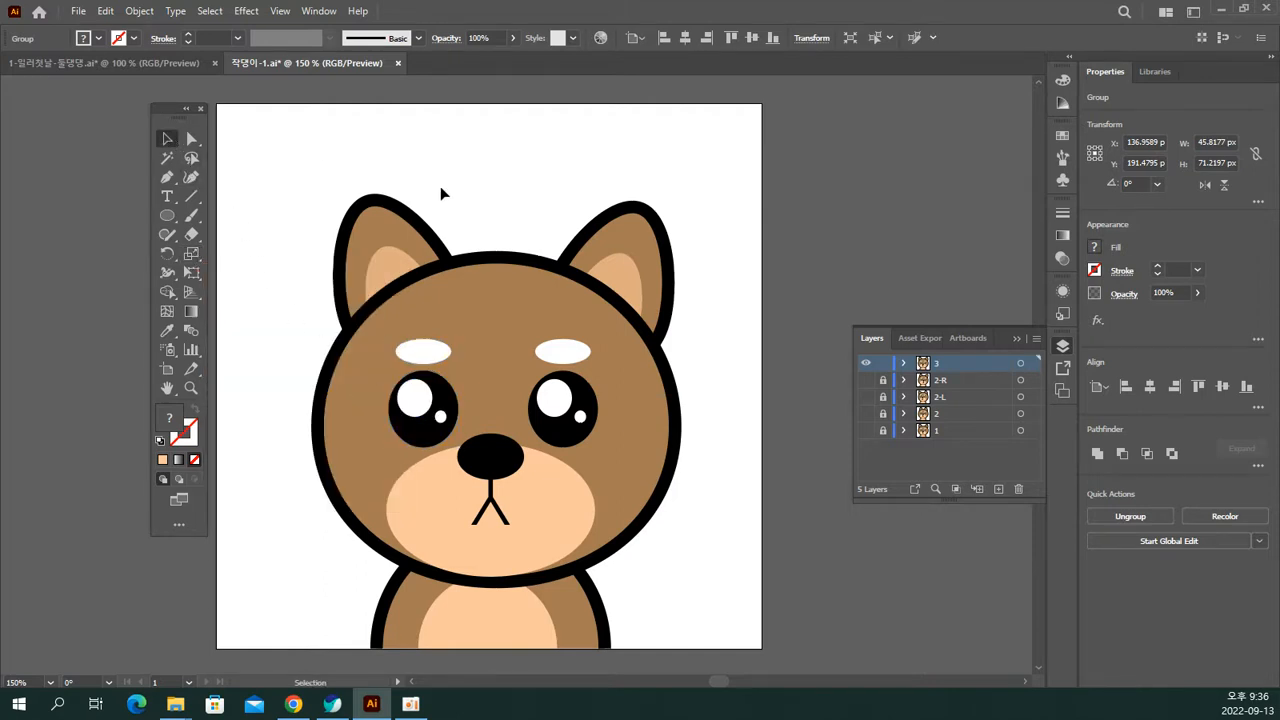
Step: Scale the left-hand eye and eyebrow group on layer 3 uniformly to 120%
mouse_move(442, 358)
mouse_down()
mouse_move(463, 216)
mouse_move(440, 355)
mouse_up()
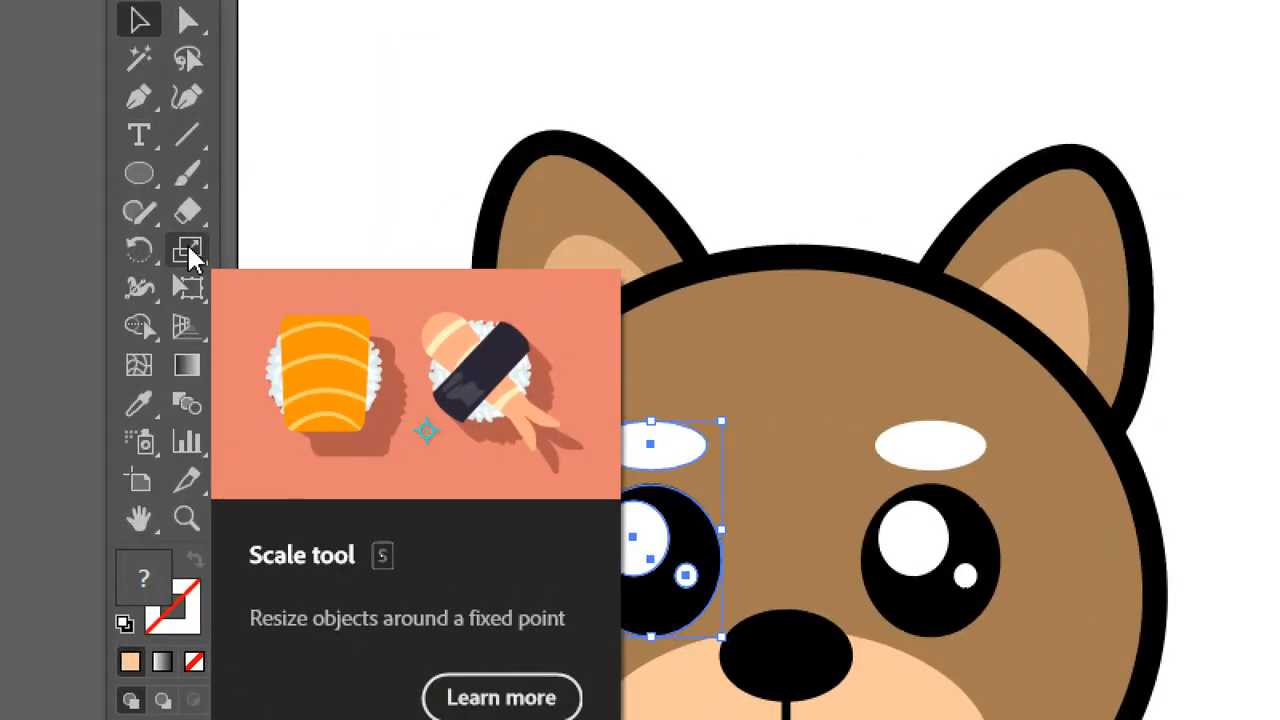
click(189, 252)
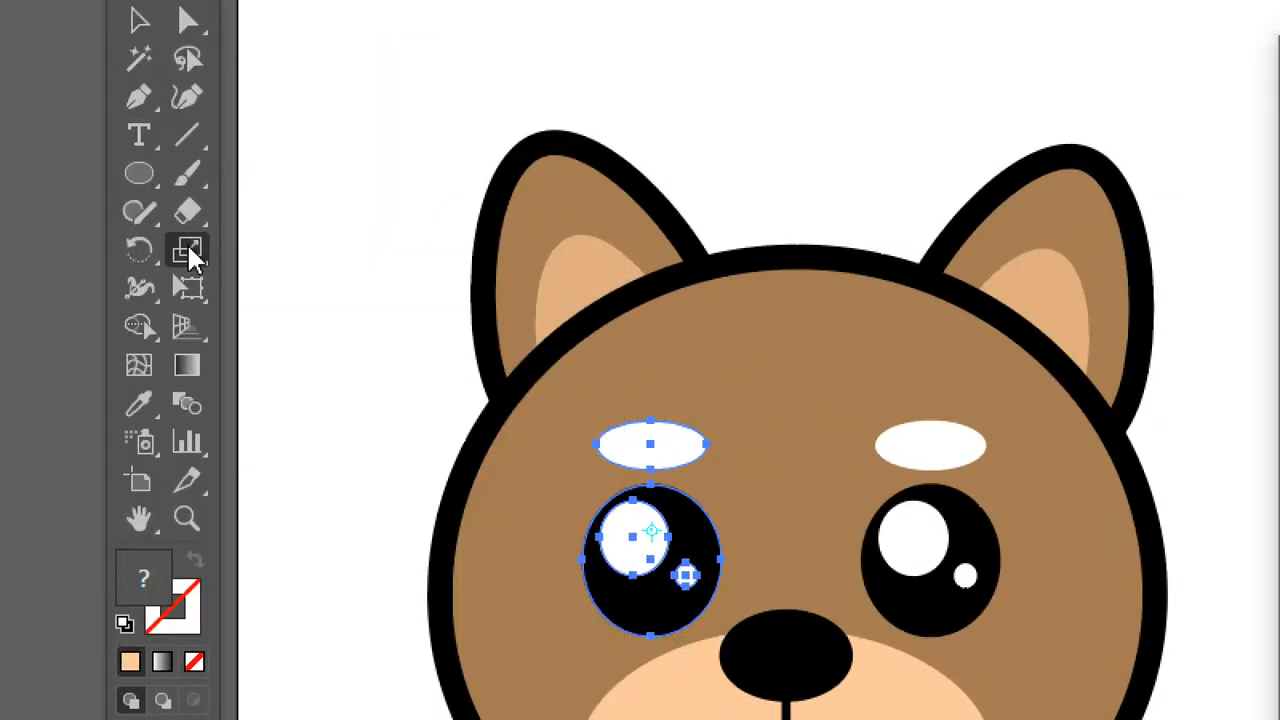
double_click(189, 254)
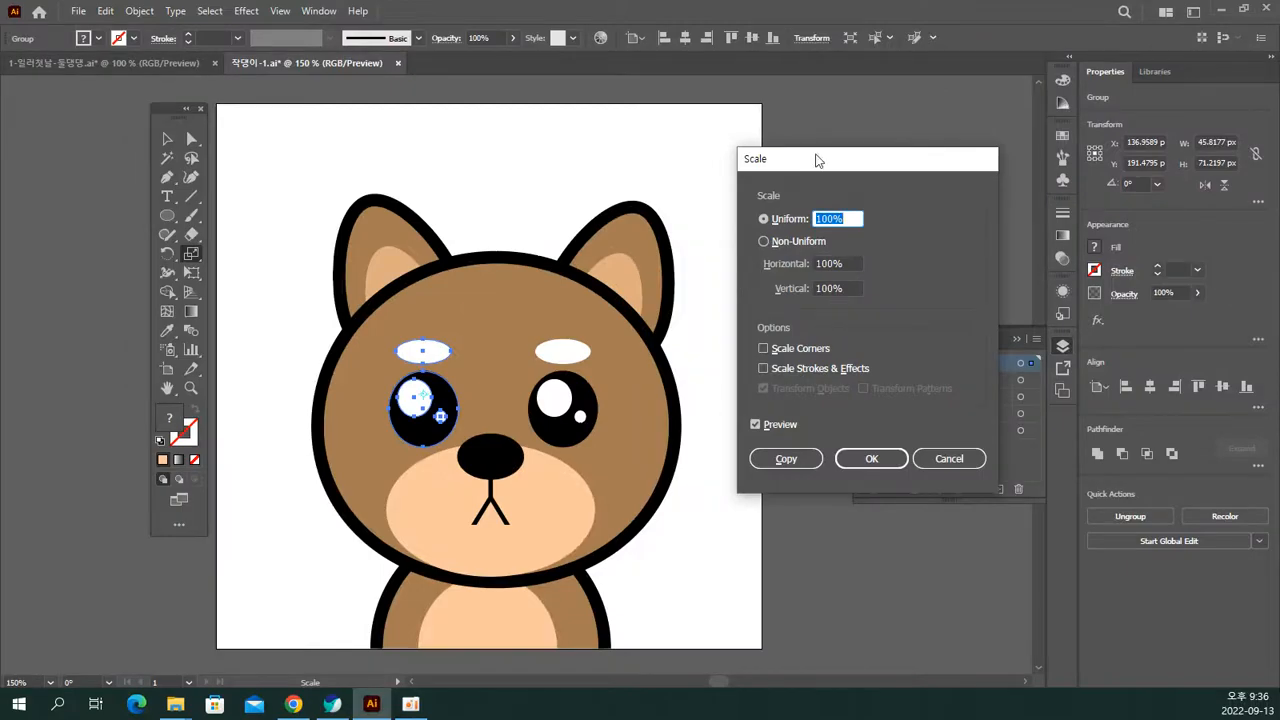
drag(818, 160, 772, 230)
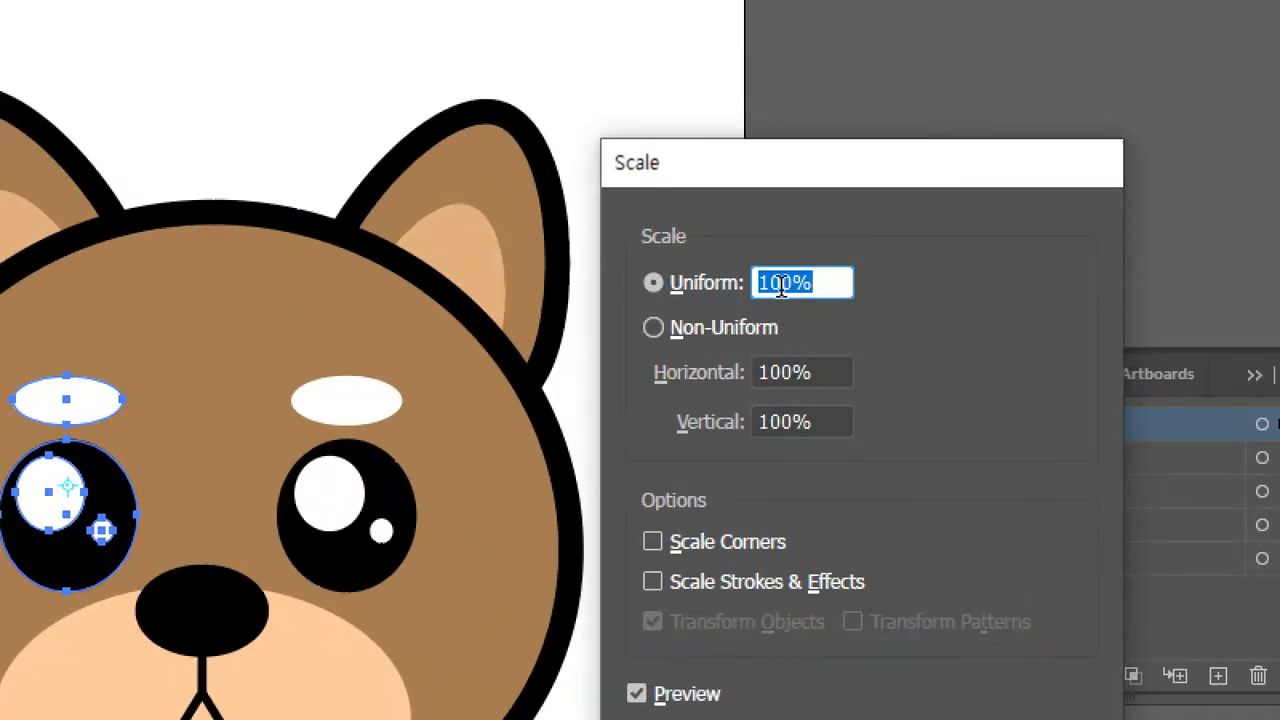
click(775, 283)
text(1)
key(BackSpace)
text(2)
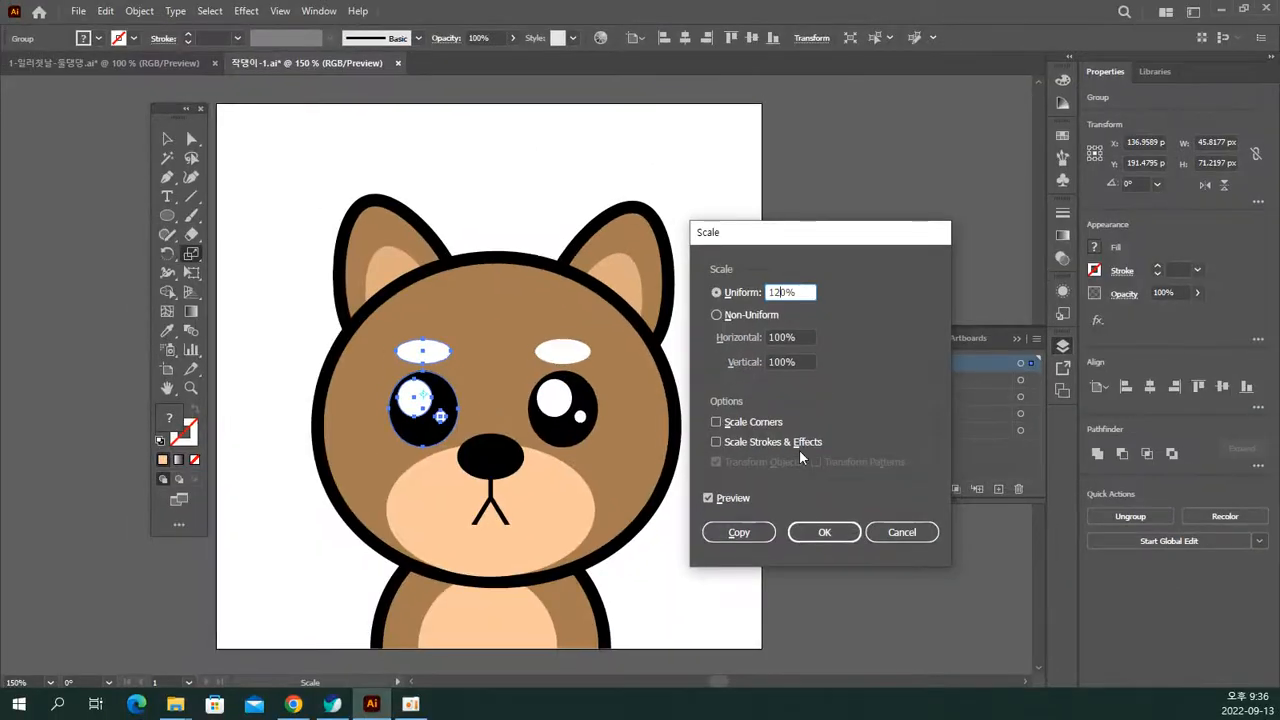
click(822, 531)
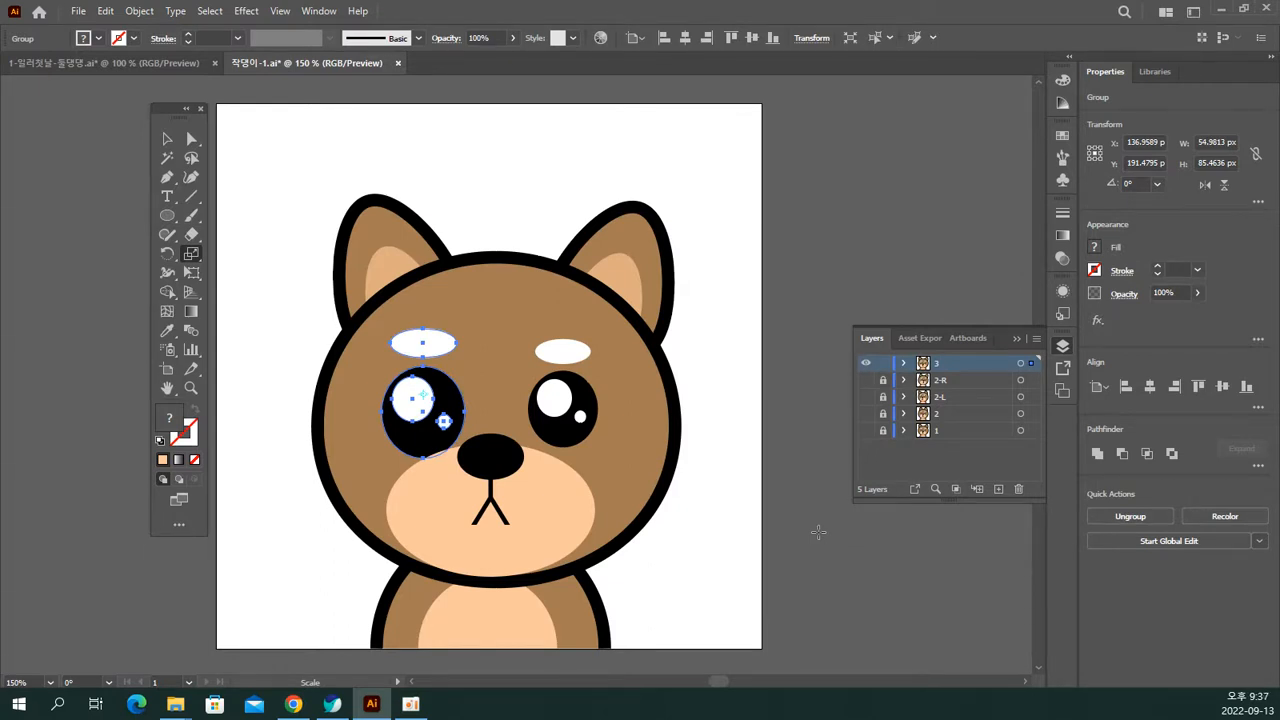
click(168, 139)
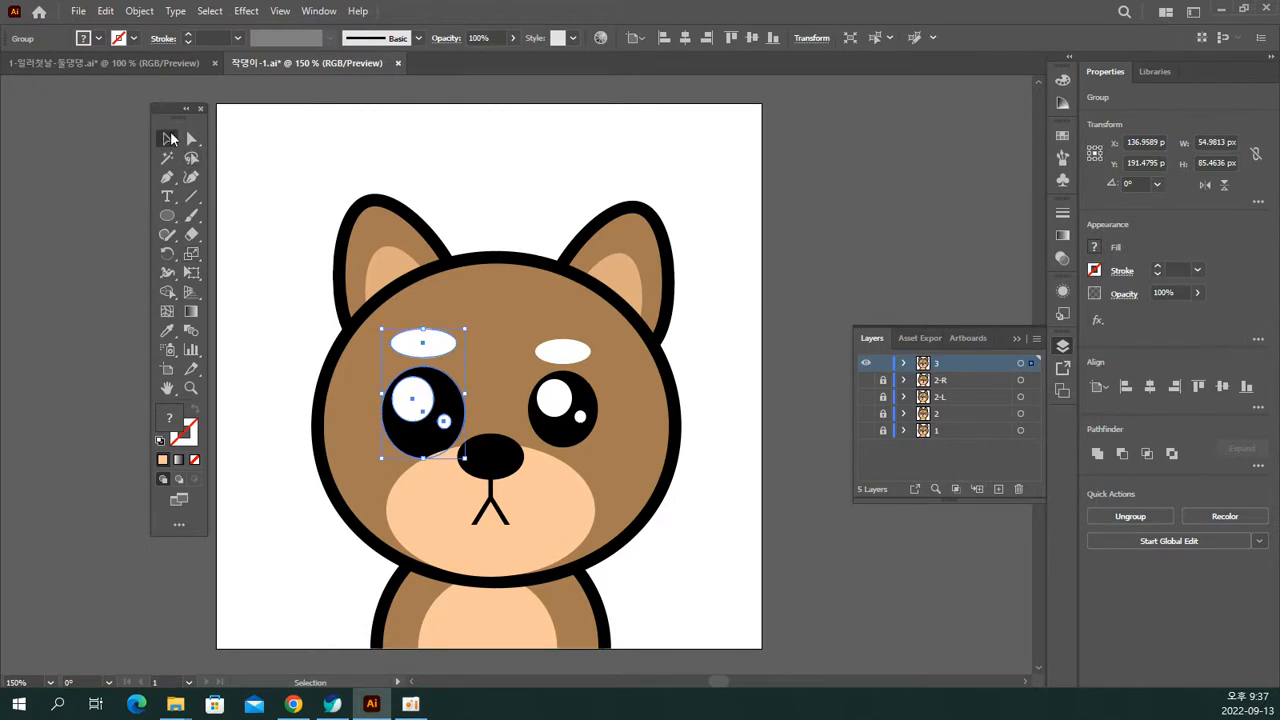
Step: Scale the right-hand eye and eyebrow group on layer 3 uniformly to 120%
click(555, 400)
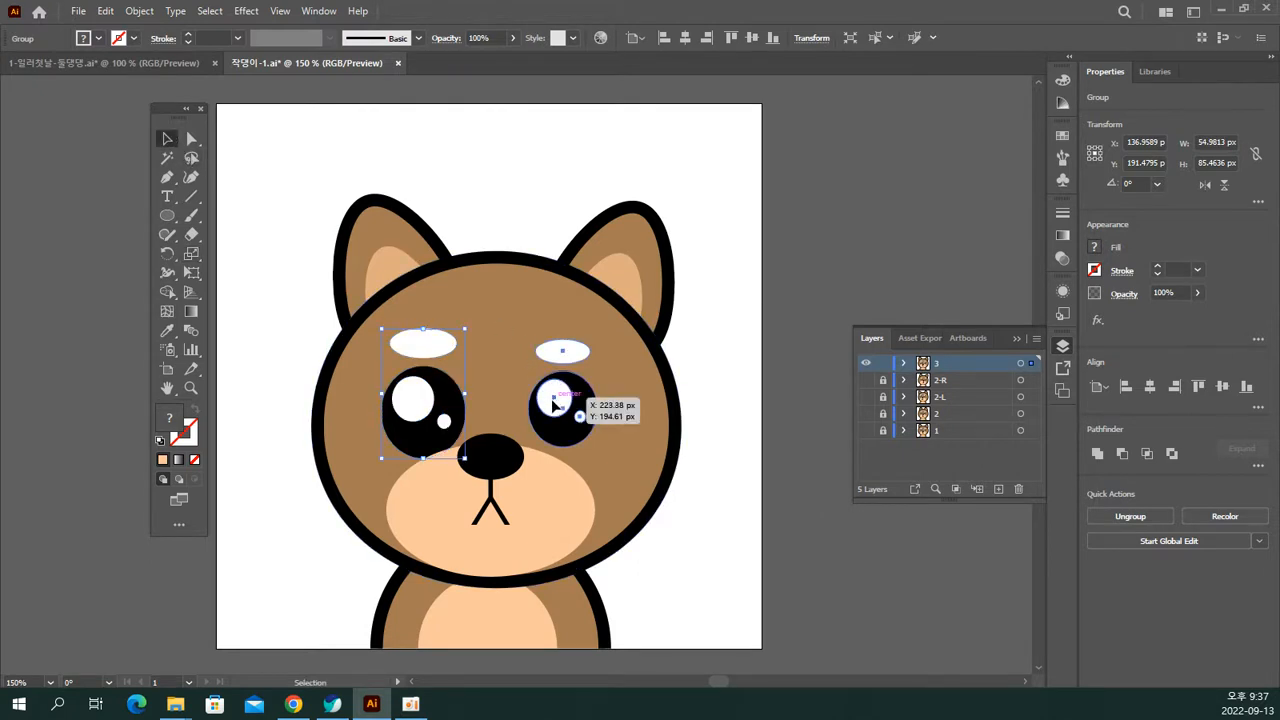
click(195, 257)
double_click(196, 257)
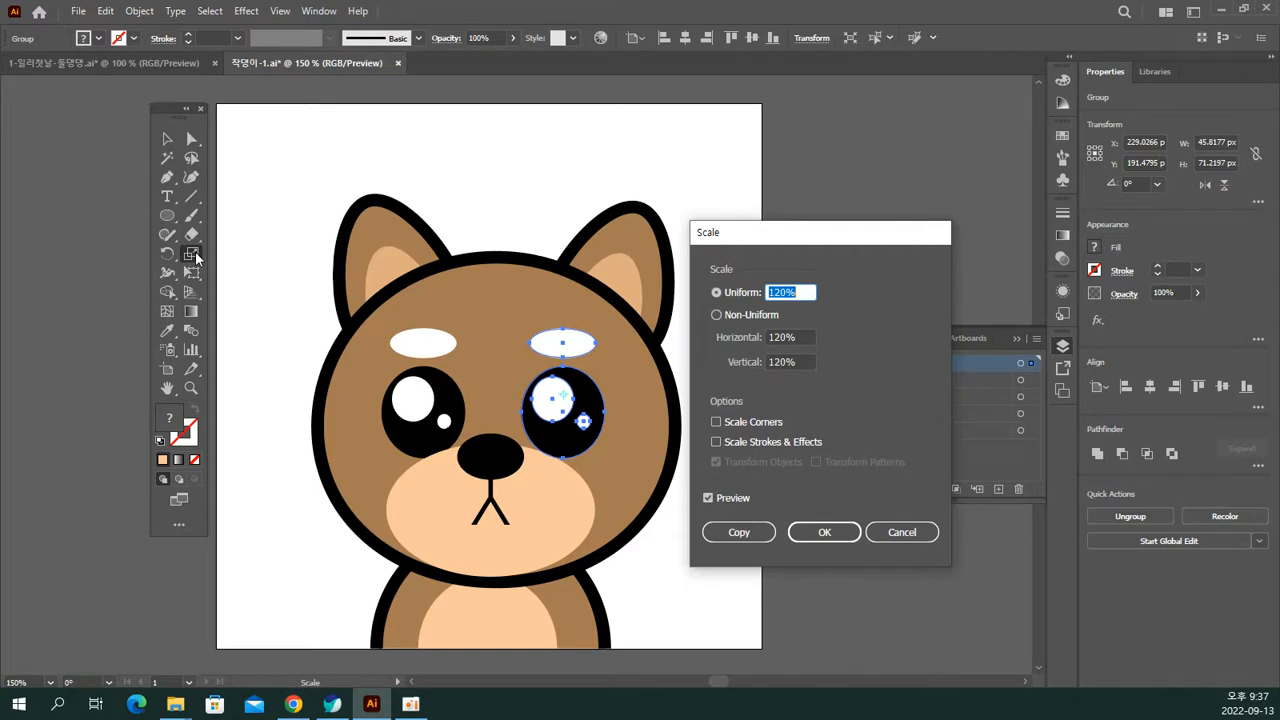
click(806, 533)
click(167, 145)
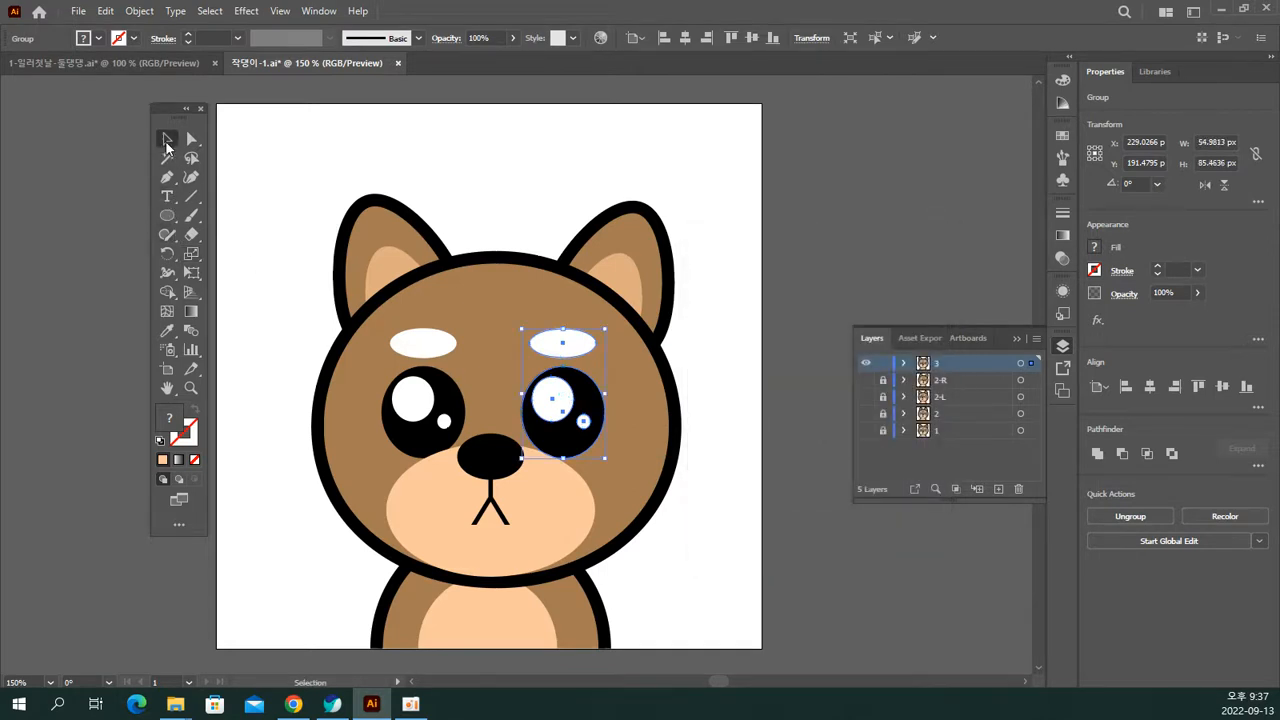
Step: Scale the nose and mouth group on layer 3 uniformly to 120% and clear the selection
click(490, 452)
double_click(193, 254)
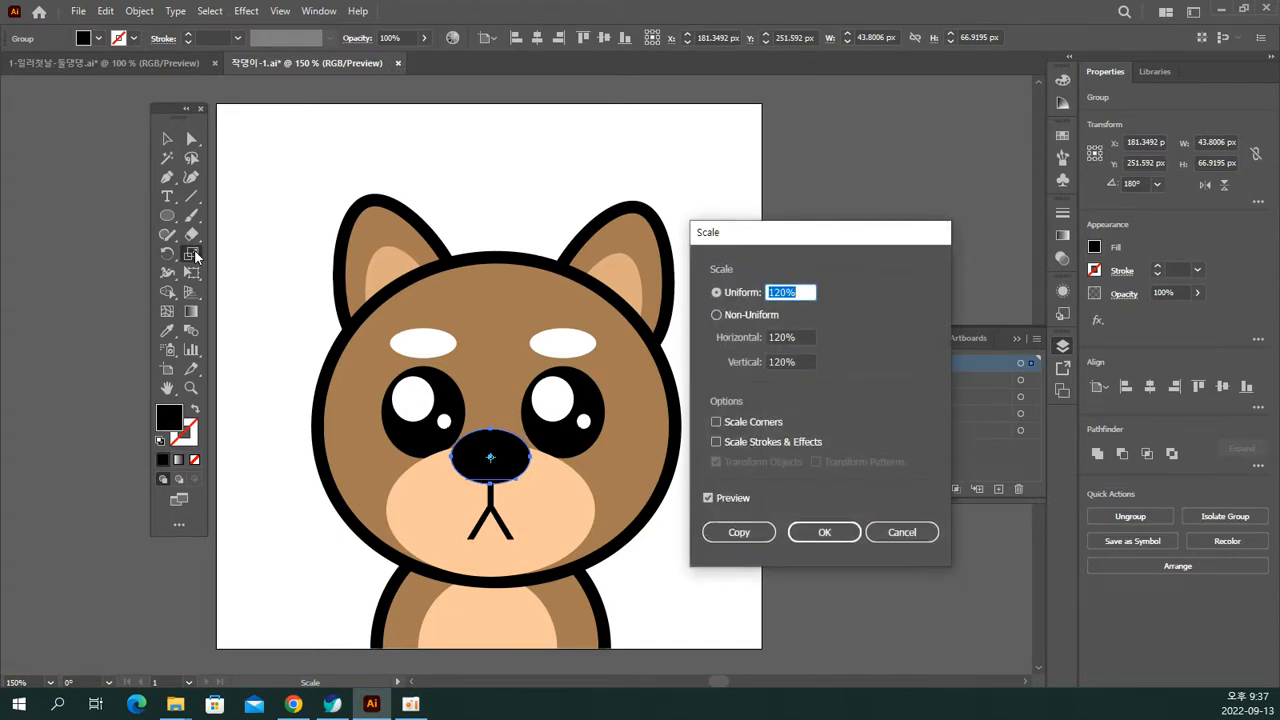
key(Return)
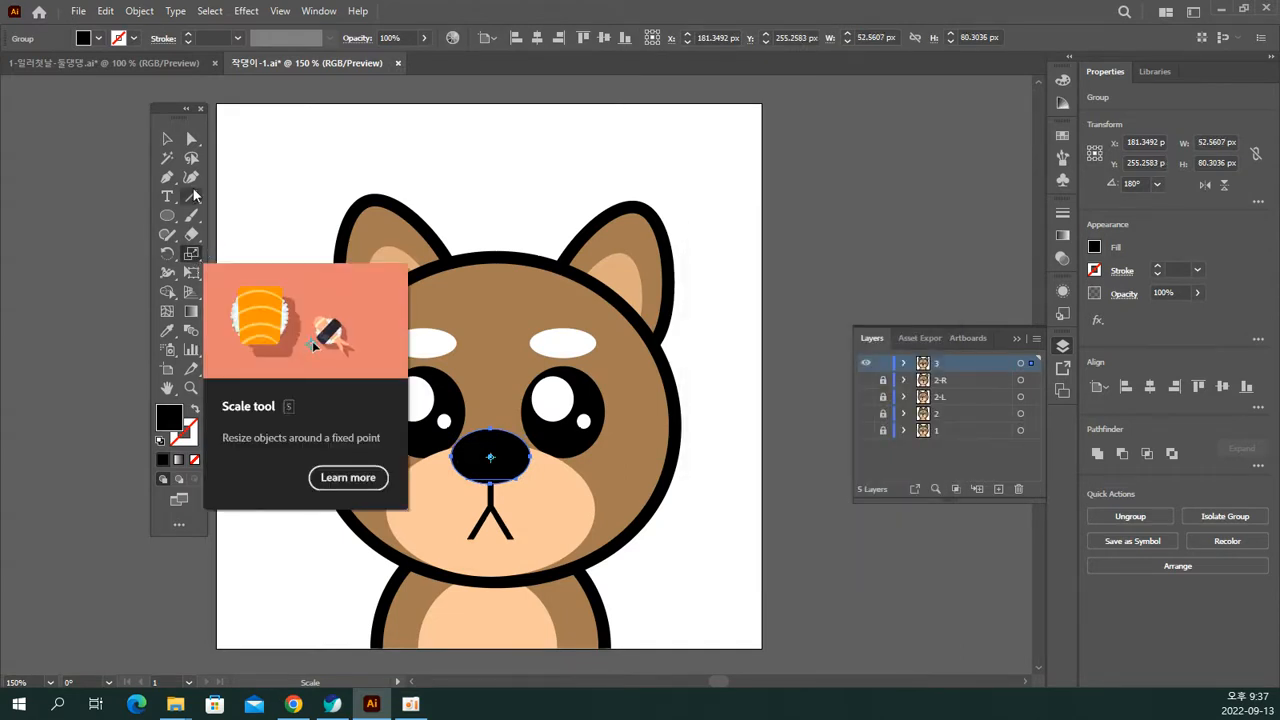
click(167, 140)
click(490, 177)
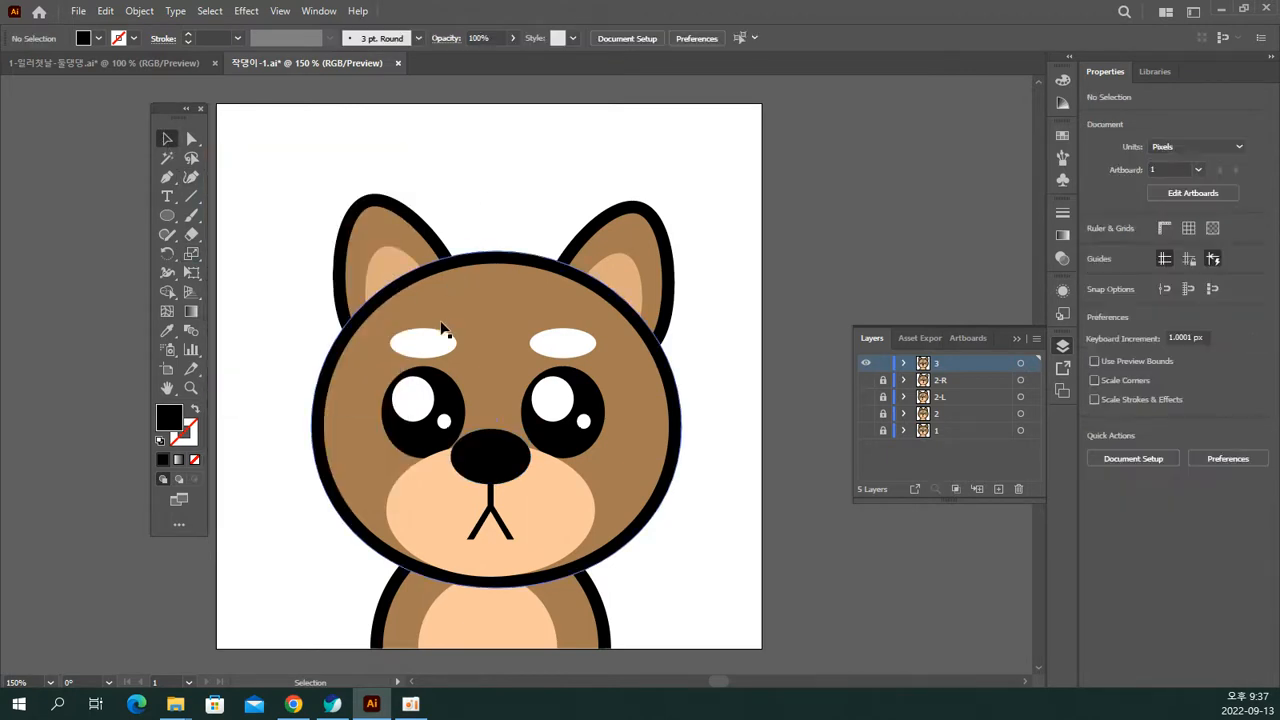
Step: Move both eye and eyebrow groups together with the nose and mouth group on layer 3 slightly upward
click(437, 345)
shift+click(560, 344)
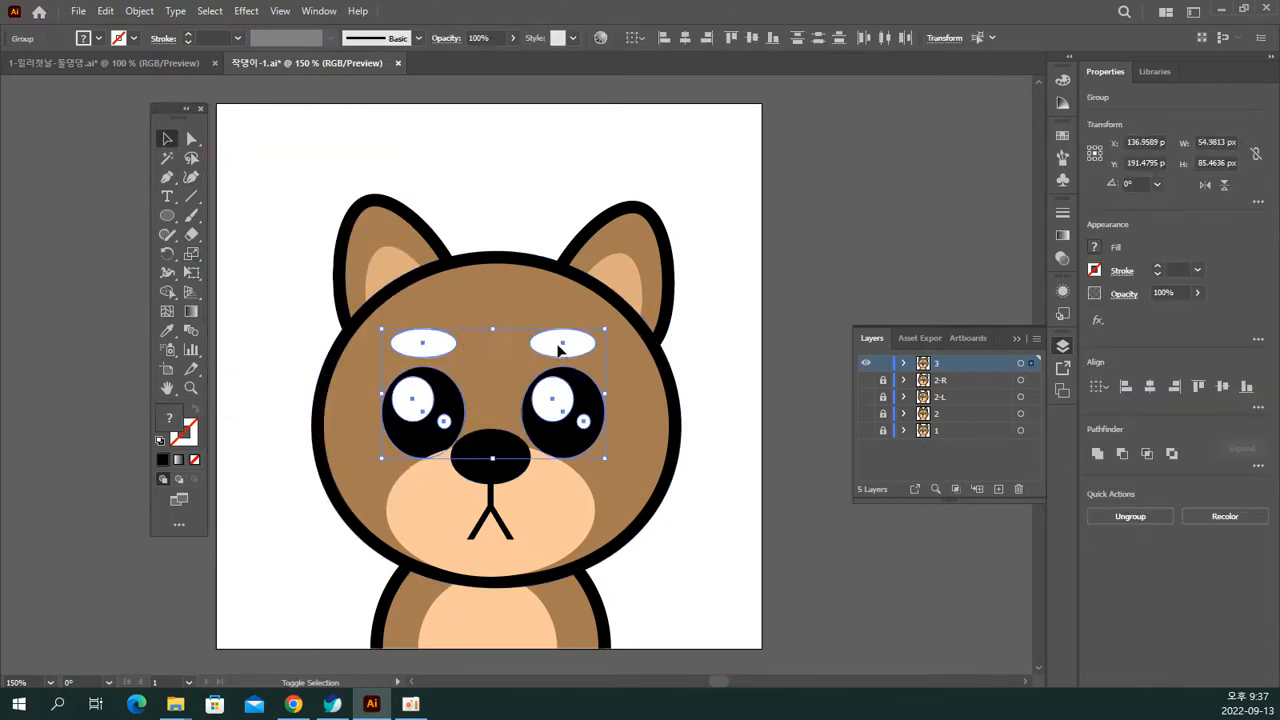
shift+click(505, 442)
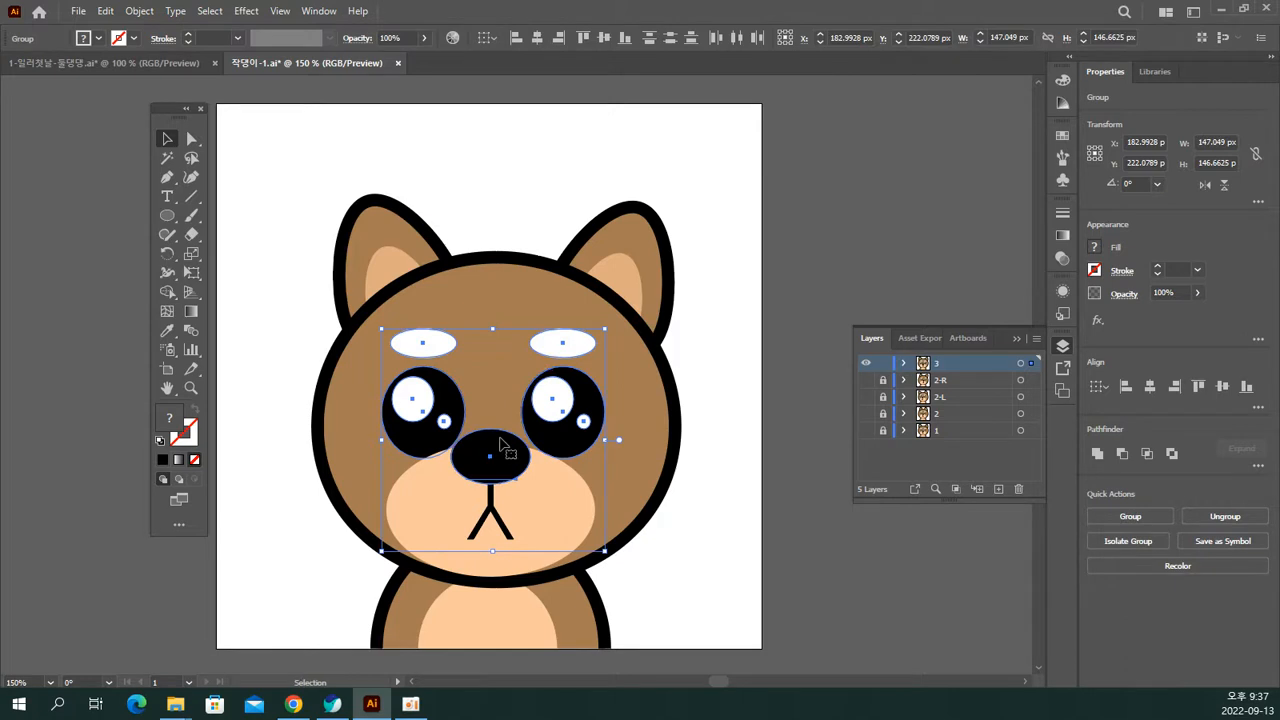
key(Up)
key(Up)
key(Up)
key(Up)
key(Up)
key(Up)
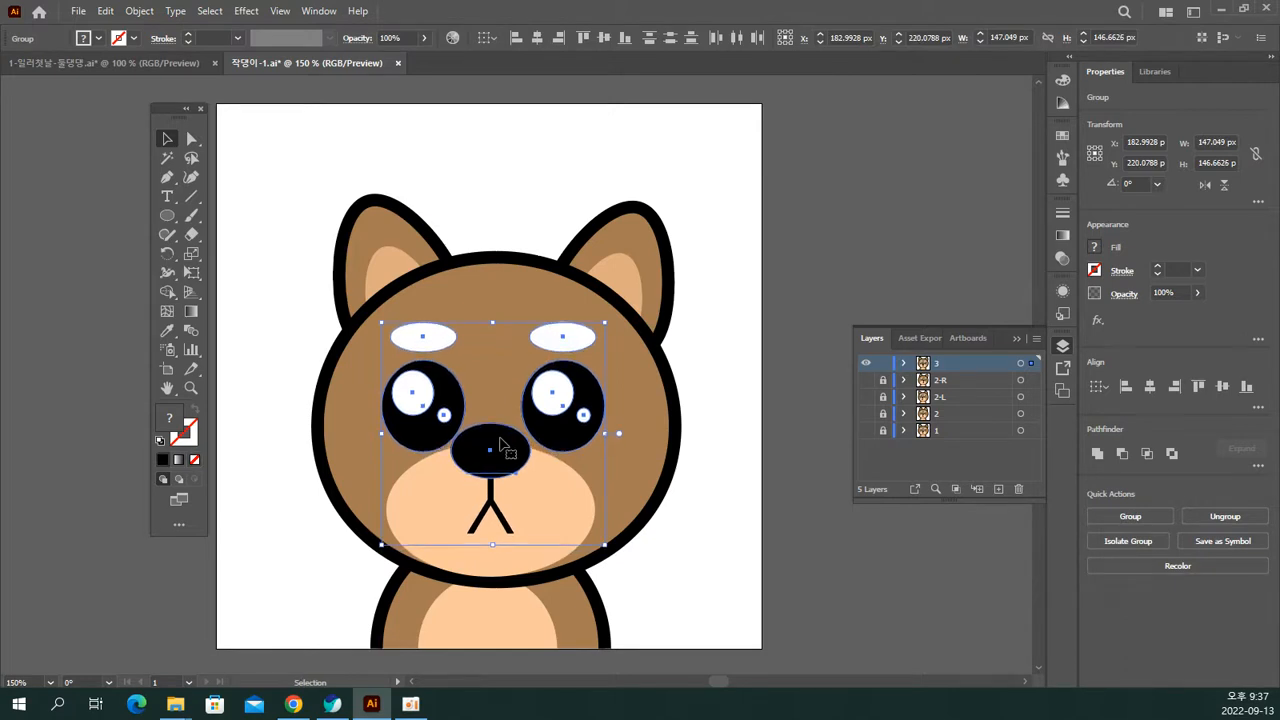
key(Up)
key(Up)
key(Up)
key(Up)
key(Up)
key(Down)
key(Down)
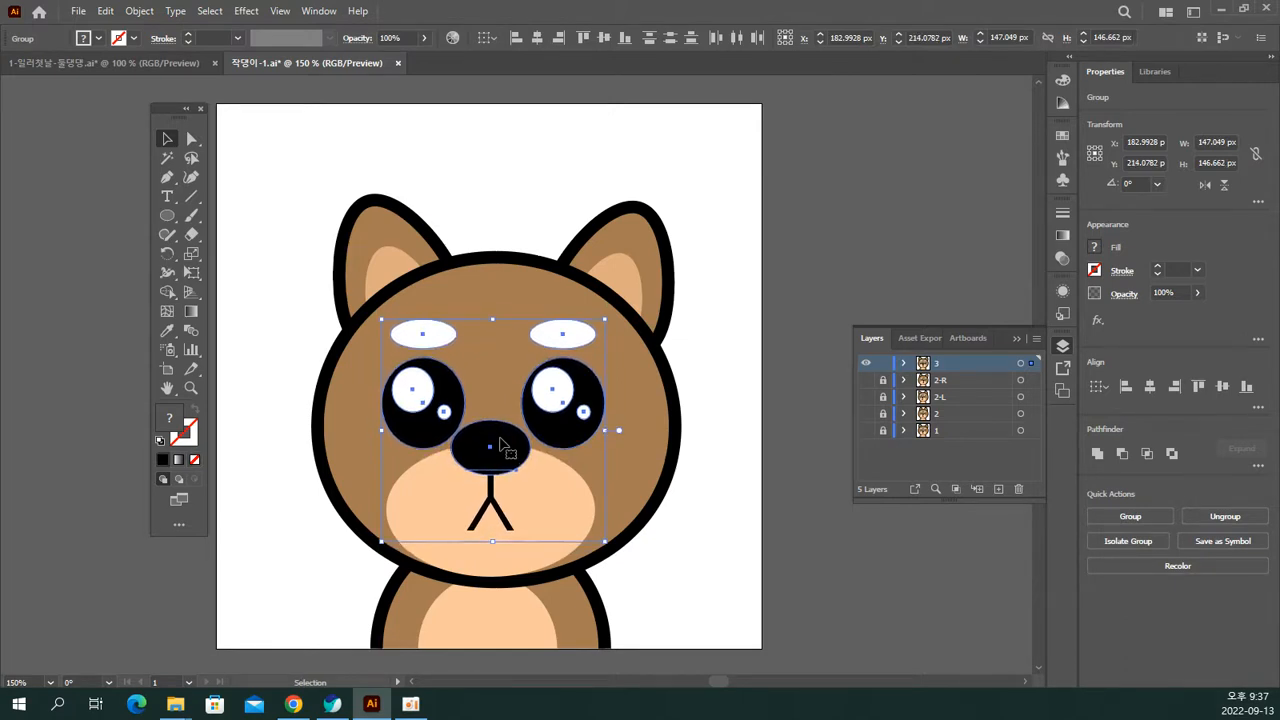
click(767, 318)
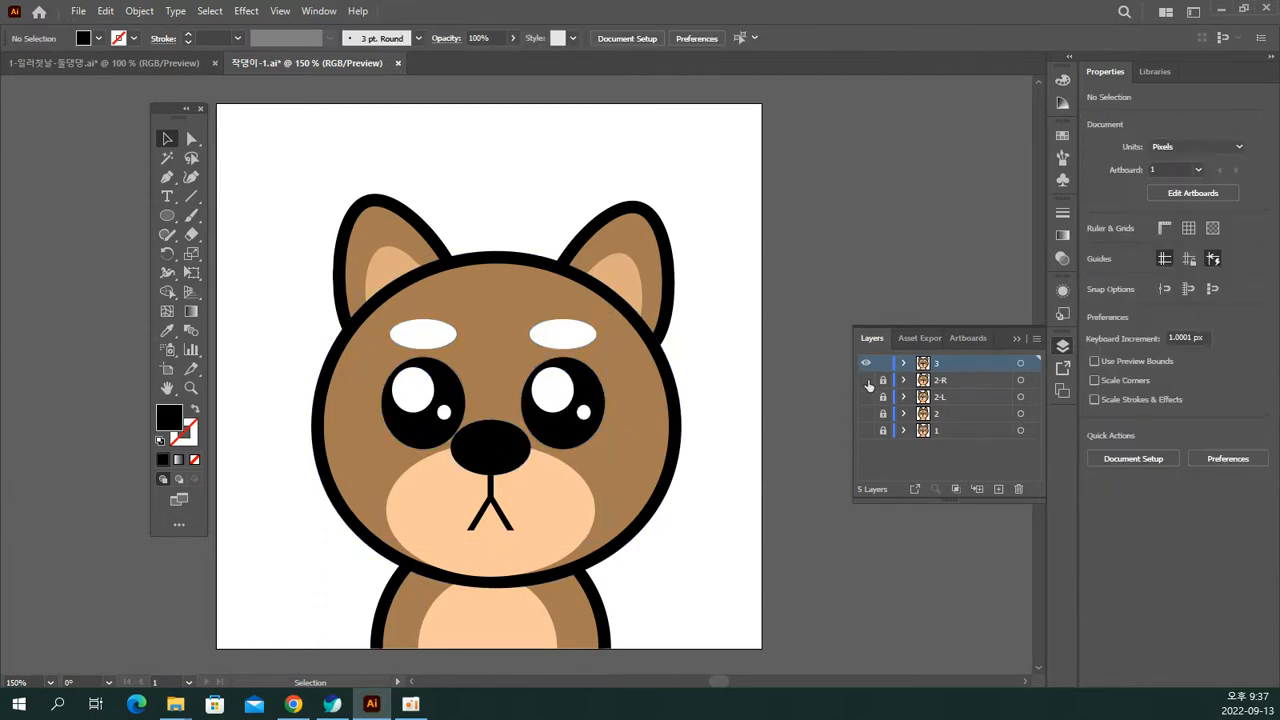
Step: Show layer 1 and toggle layer 3 on and off repeatedly to compare the enlarged face with the original pose
click(866, 430)
click(866, 365)
click(866, 365)
click(867, 366)
click(867, 366)
click(867, 366)
click(867, 366)
click(867, 366)
click(867, 366)
click(867, 366)
click(867, 366)
click(867, 366)
click(867, 366)
click(867, 366)
click(867, 366)
click(867, 366)
click(867, 366)
click(867, 366)
click(867, 366)
click(867, 366)
click(867, 366)
click(867, 366)
click(867, 366)
click(867, 366)
click(867, 366)
click(867, 366)
click(867, 366)
click(867, 366)
click(867, 366)
click(867, 366)
click(867, 366)
click(867, 366)
click(867, 366)
click(867, 366)
click(867, 366)
click(867, 366)
click(867, 368)
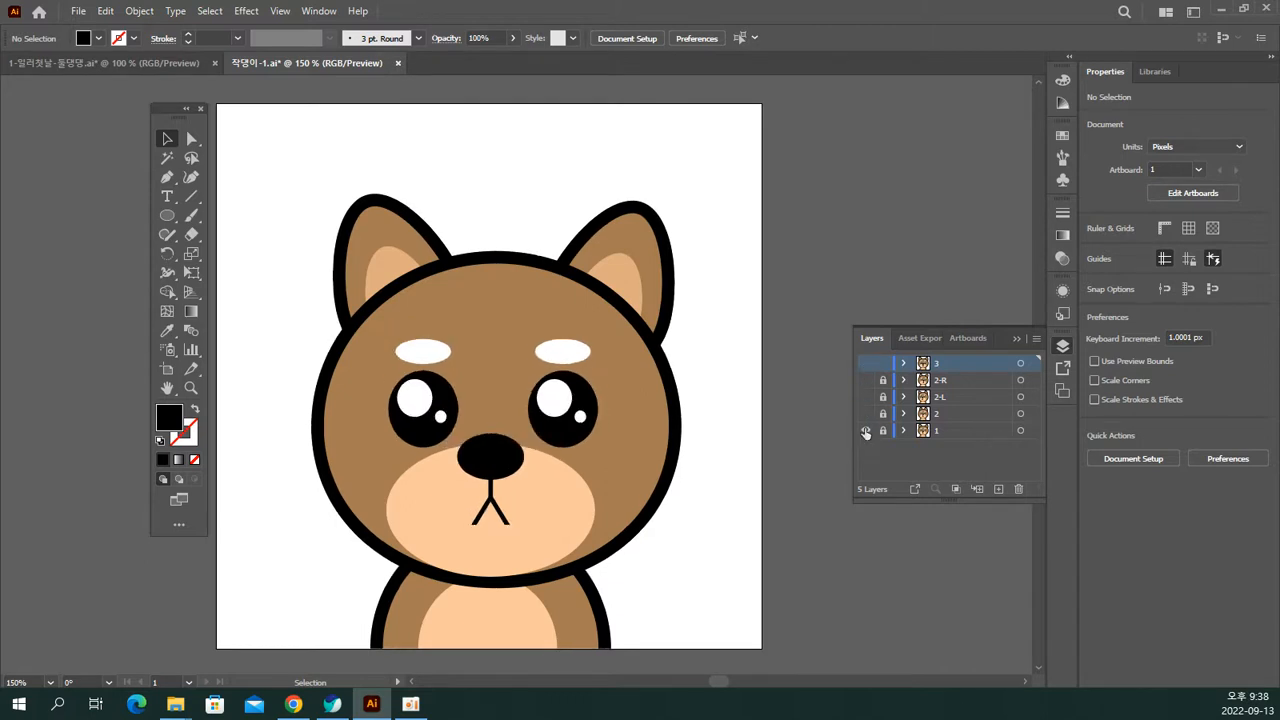
Step: Toggle layer 2 on and off over layer 1 to compare the raised pose with the original
click(866, 413)
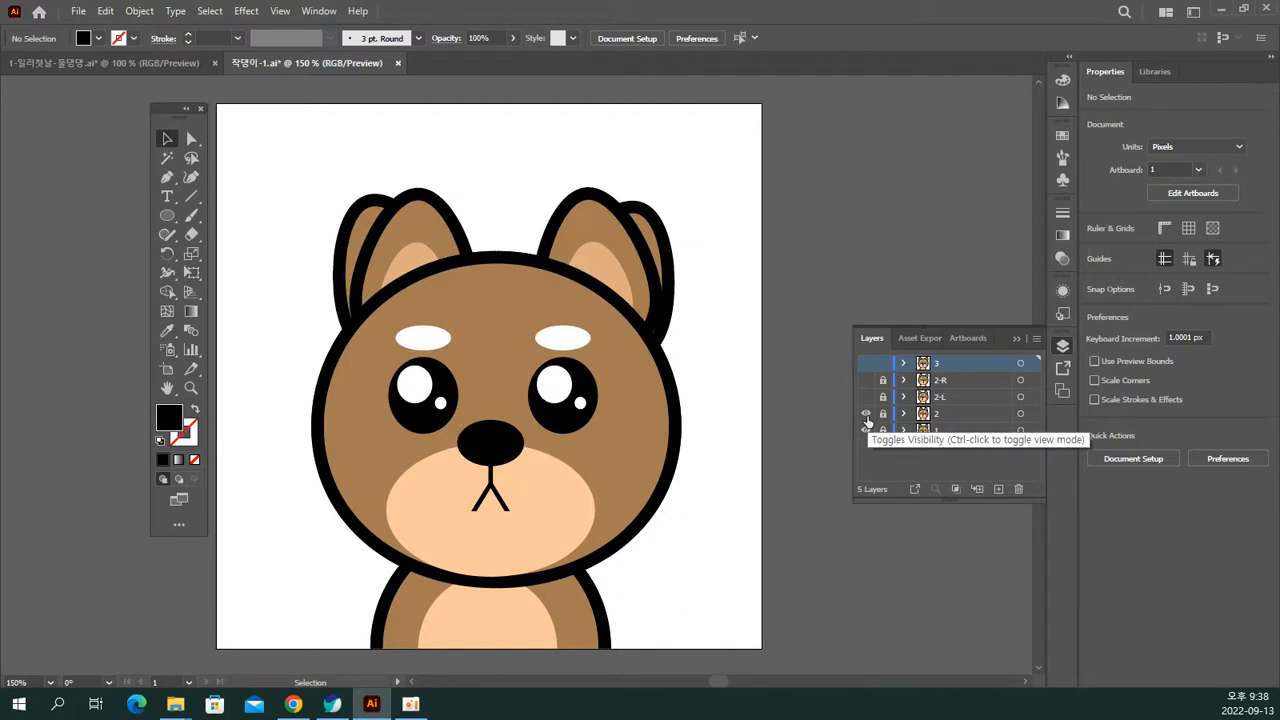
click(866, 413)
click(866, 413)
click(866, 413)
click(866, 413)
click(866, 415)
click(866, 415)
click(866, 415)
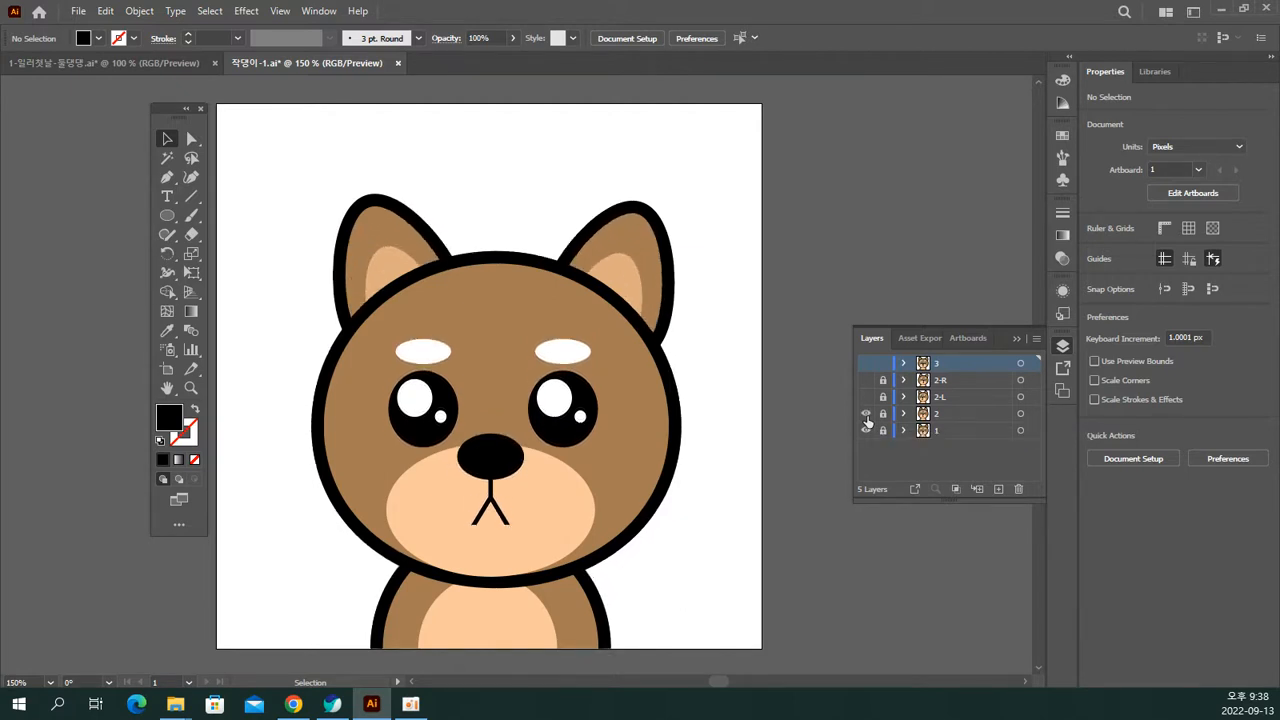
click(866, 416)
Step: Hide layers 2 and 1, show 2-L and 2-R to check their poses, and make all five layers visible
drag(866, 416, 868, 431)
click(866, 399)
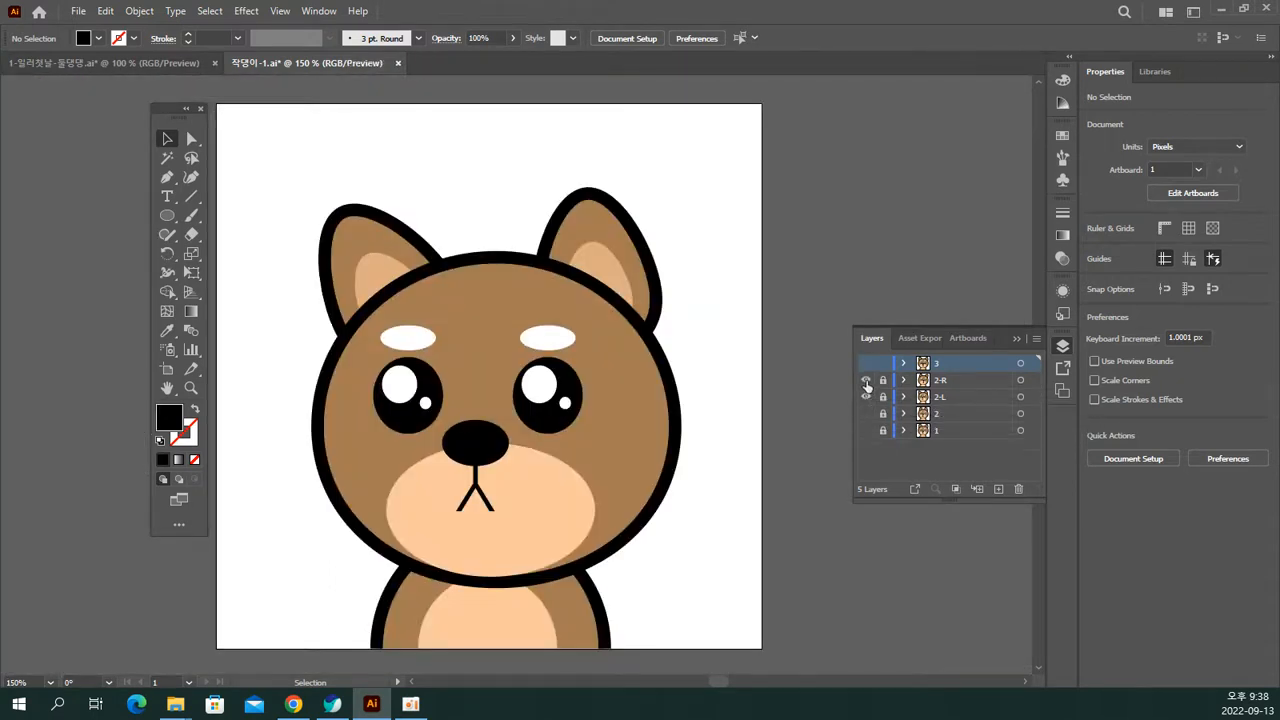
click(866, 380)
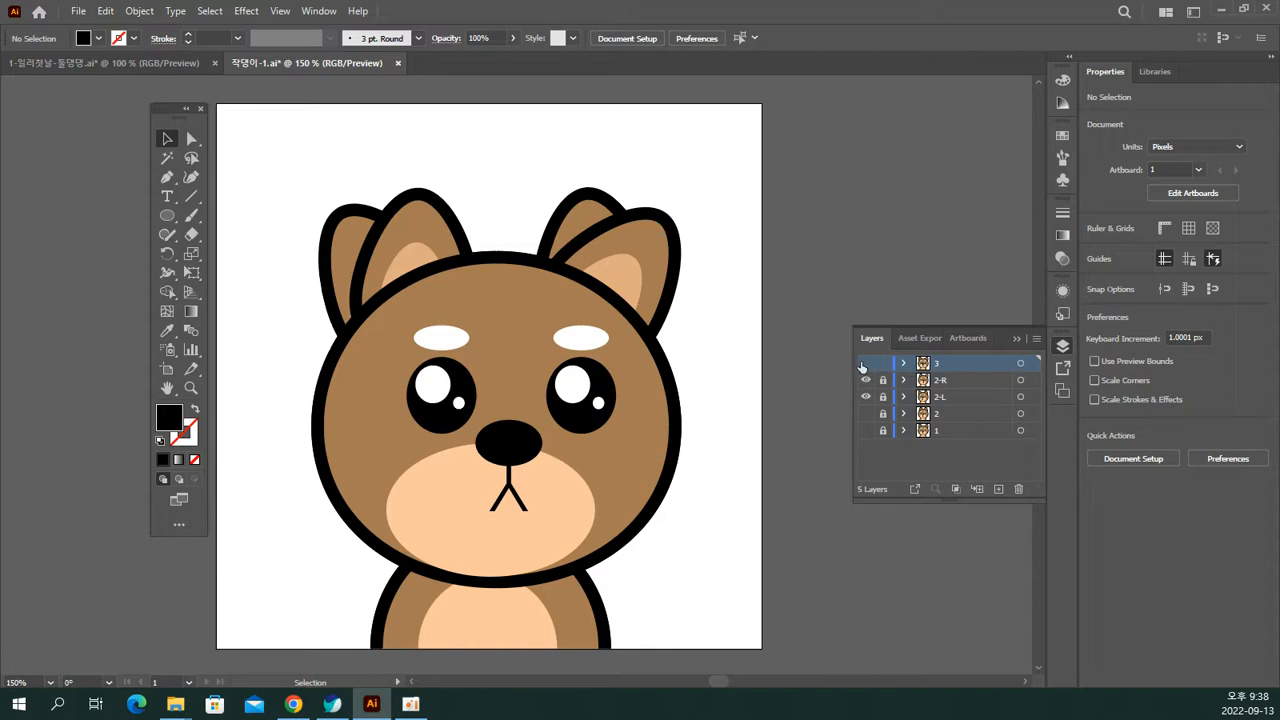
drag(865, 366, 870, 443)
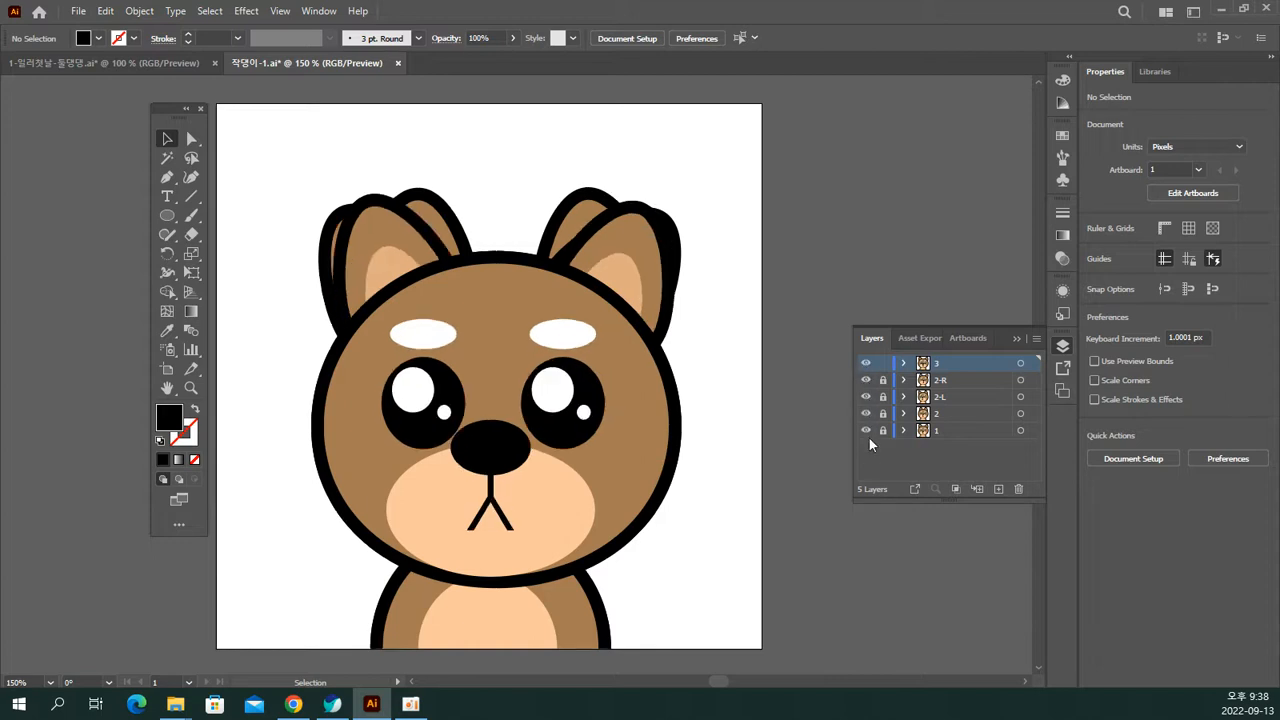
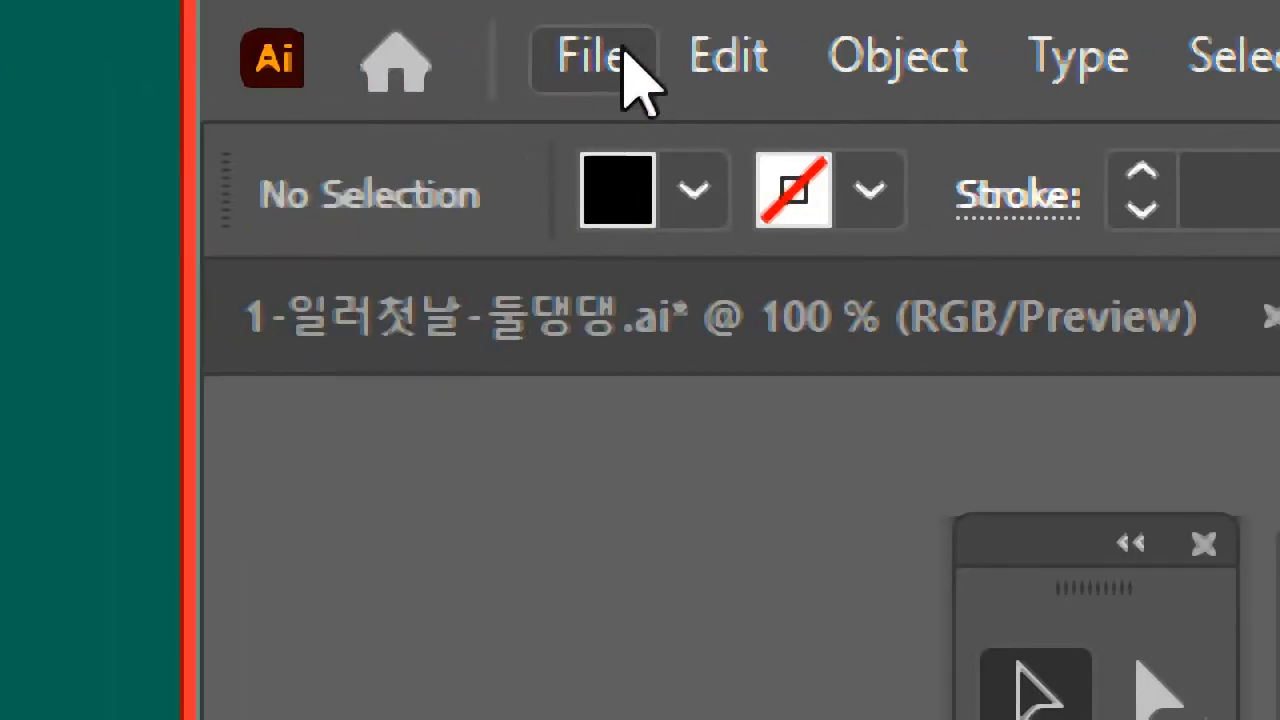
Step: Export the layered artwork to the USB folder as 작댕이-1.psd in Photoshop format
click(634, 63)
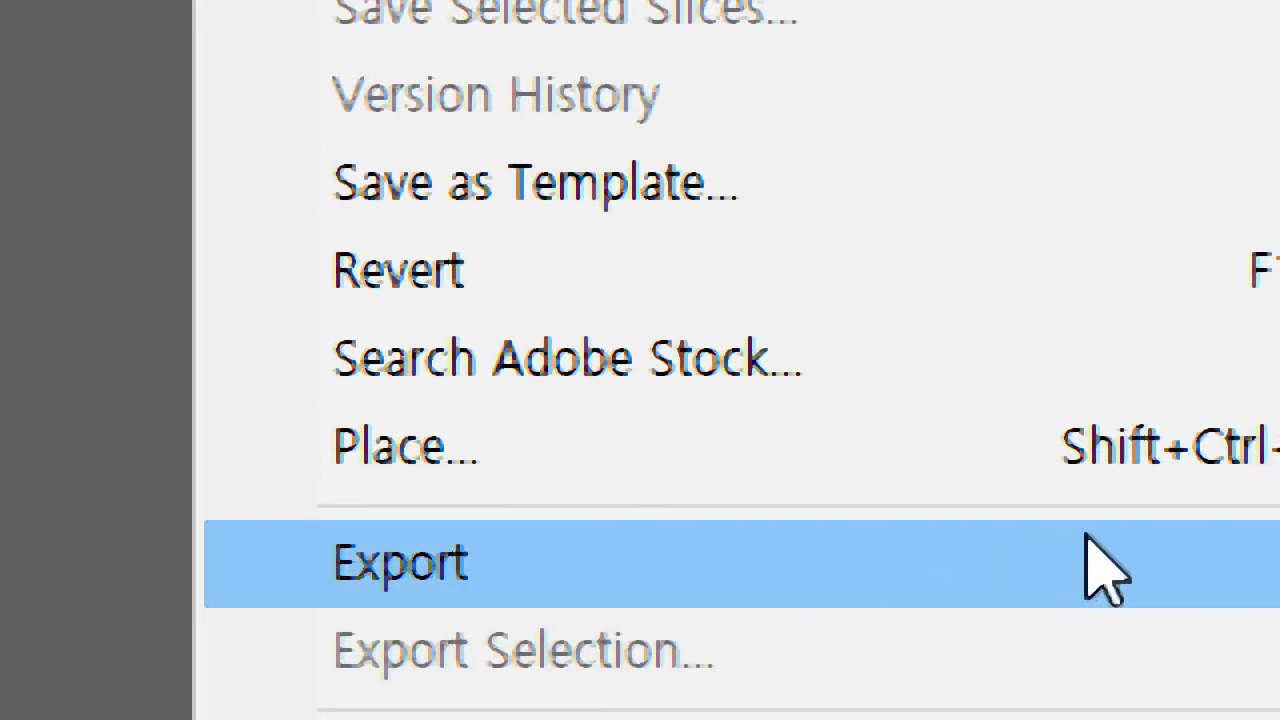
mouse_move(1110, 563)
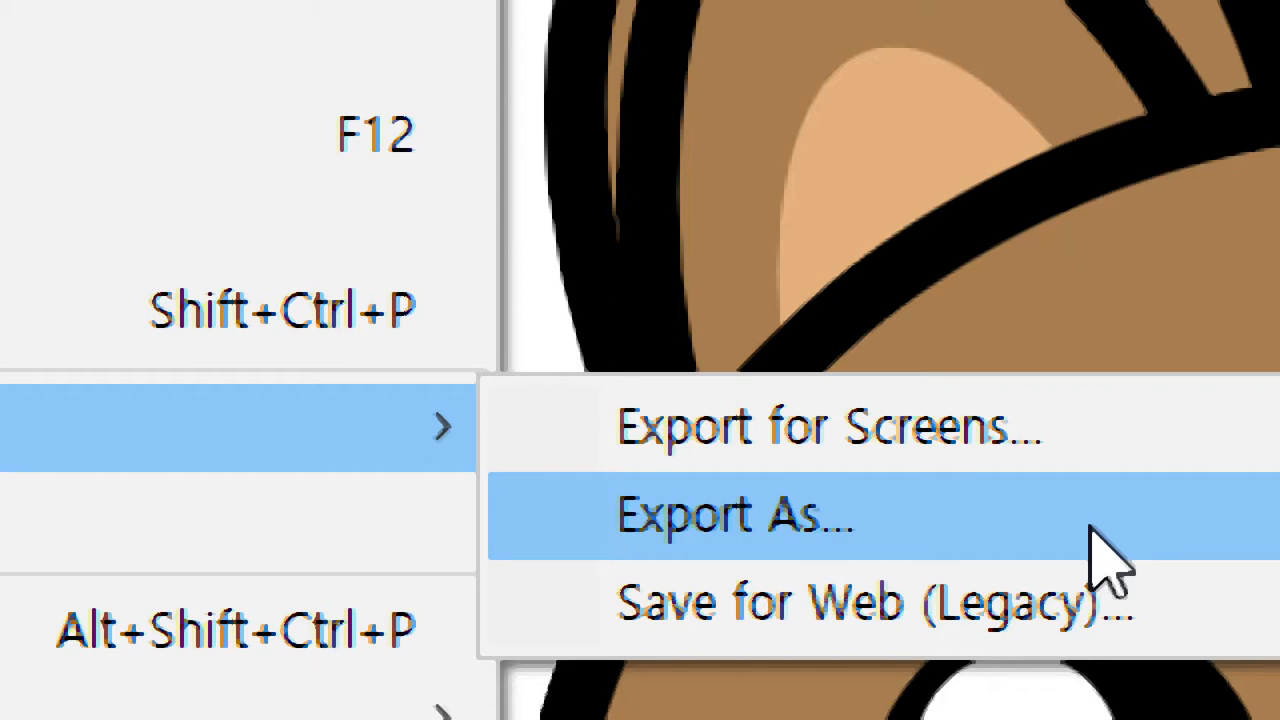
click(1110, 560)
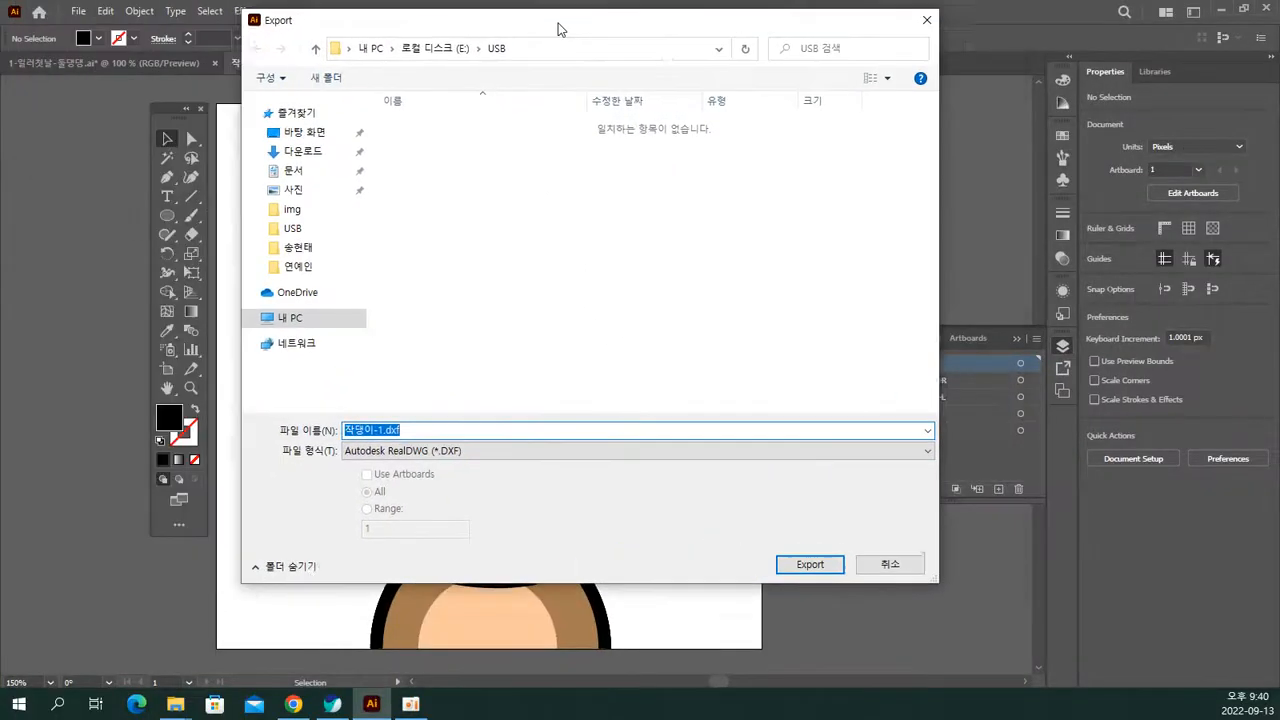
drag(560, 30, 623, 68)
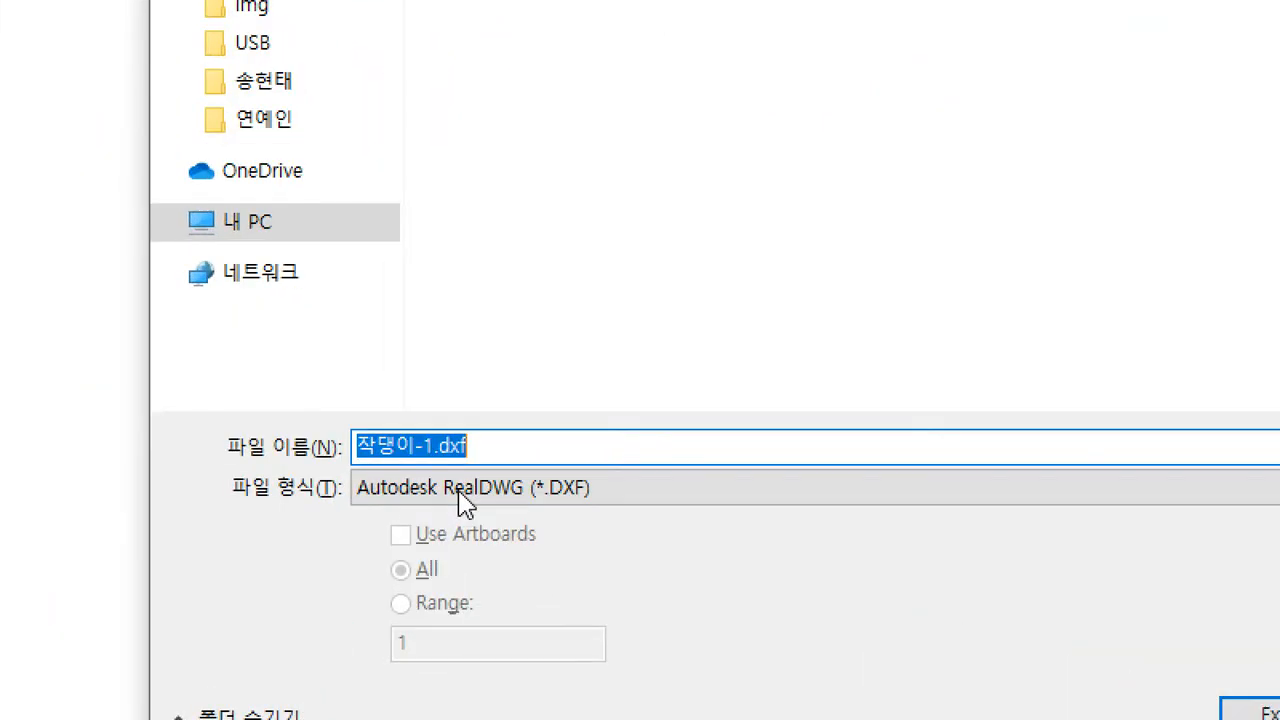
click(458, 490)
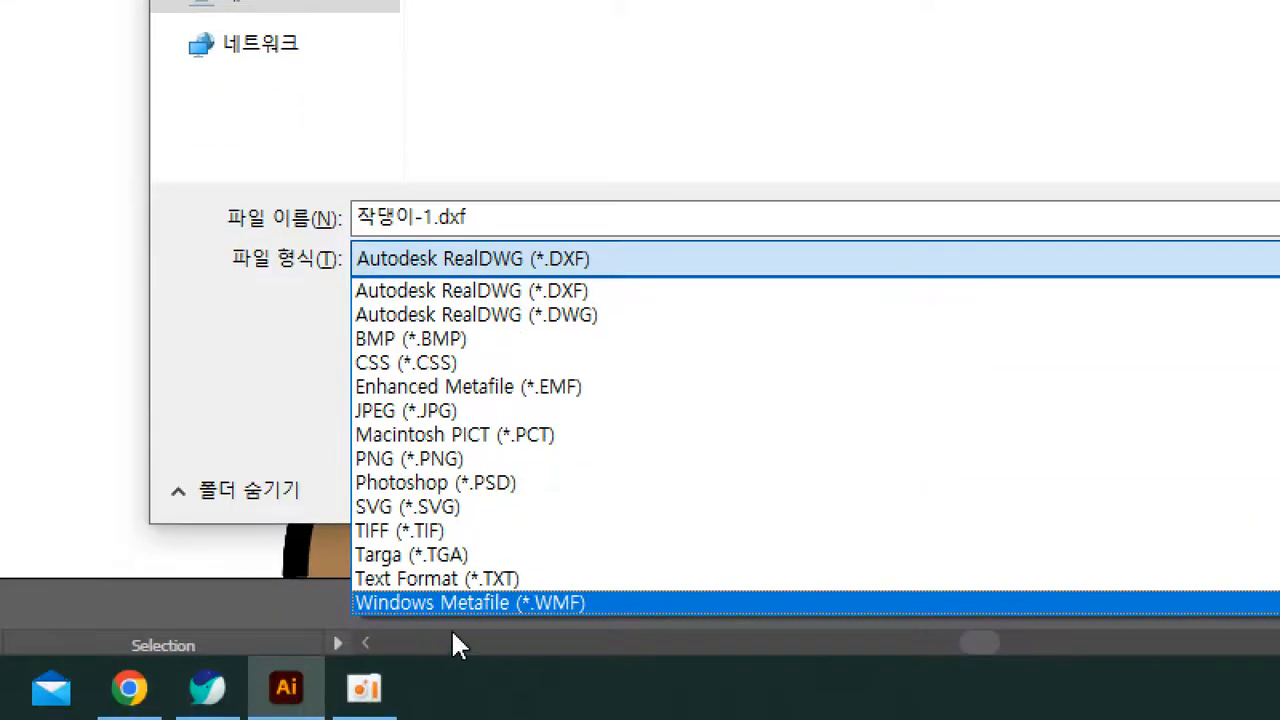
click(467, 490)
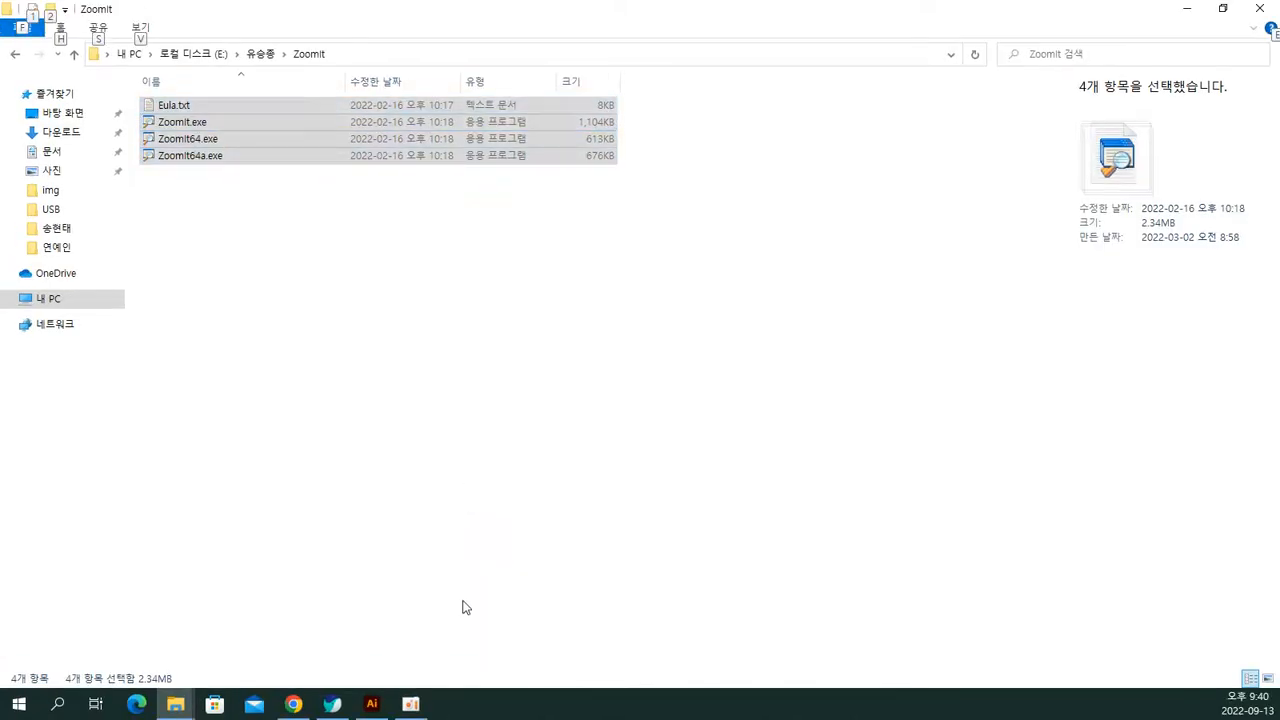
click(1188, 9)
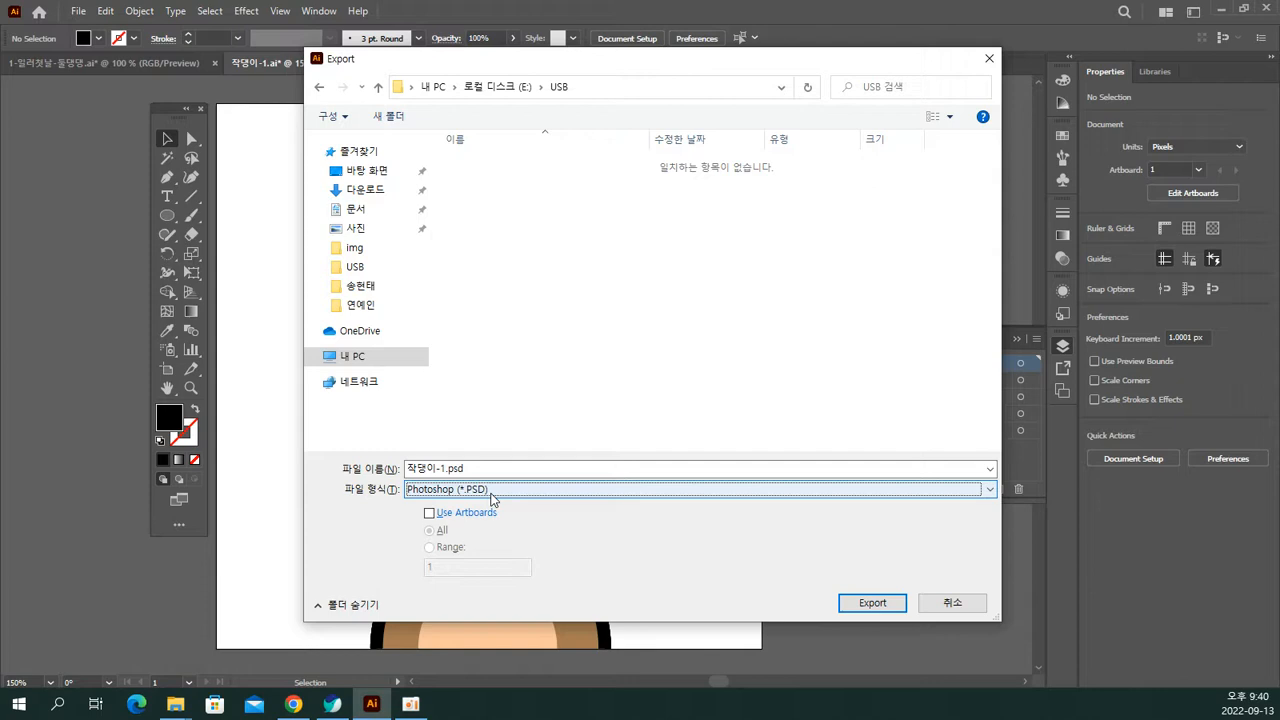
click(864, 606)
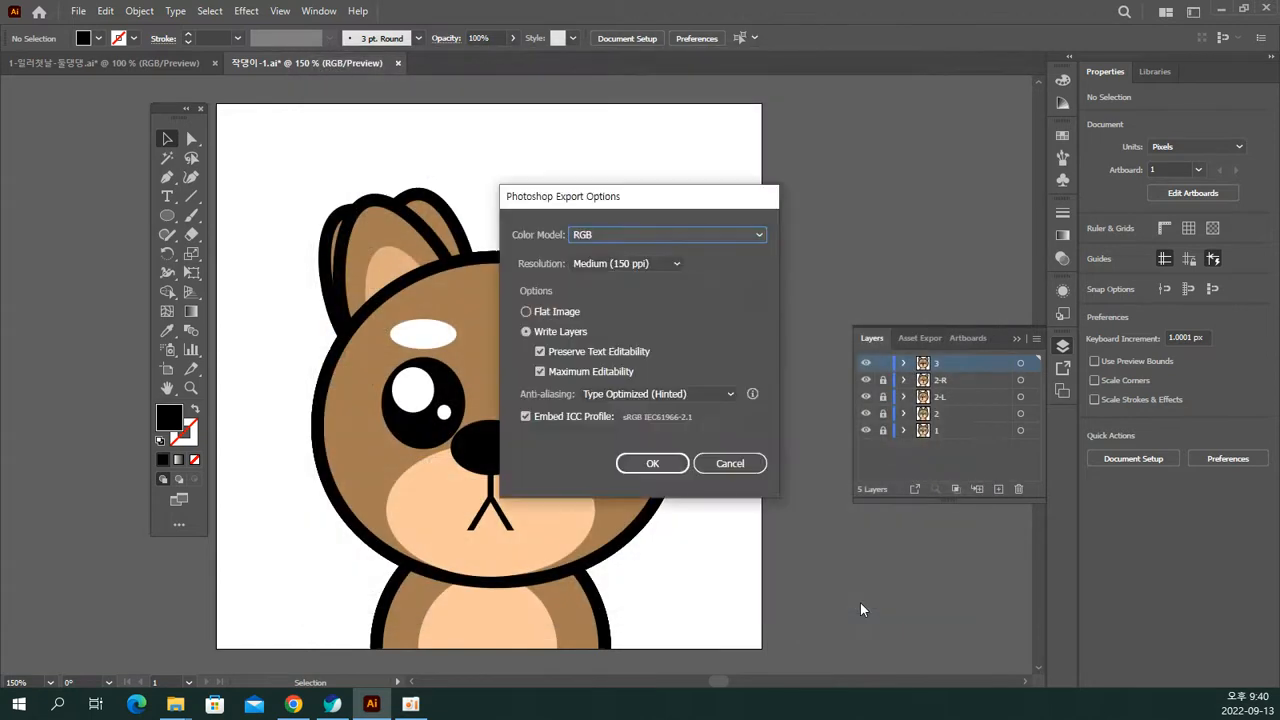
Step: Set the export resolution to Screen (72 ppi) and complete the RGB Photoshop export with layers written
mouse_move(757, 394)
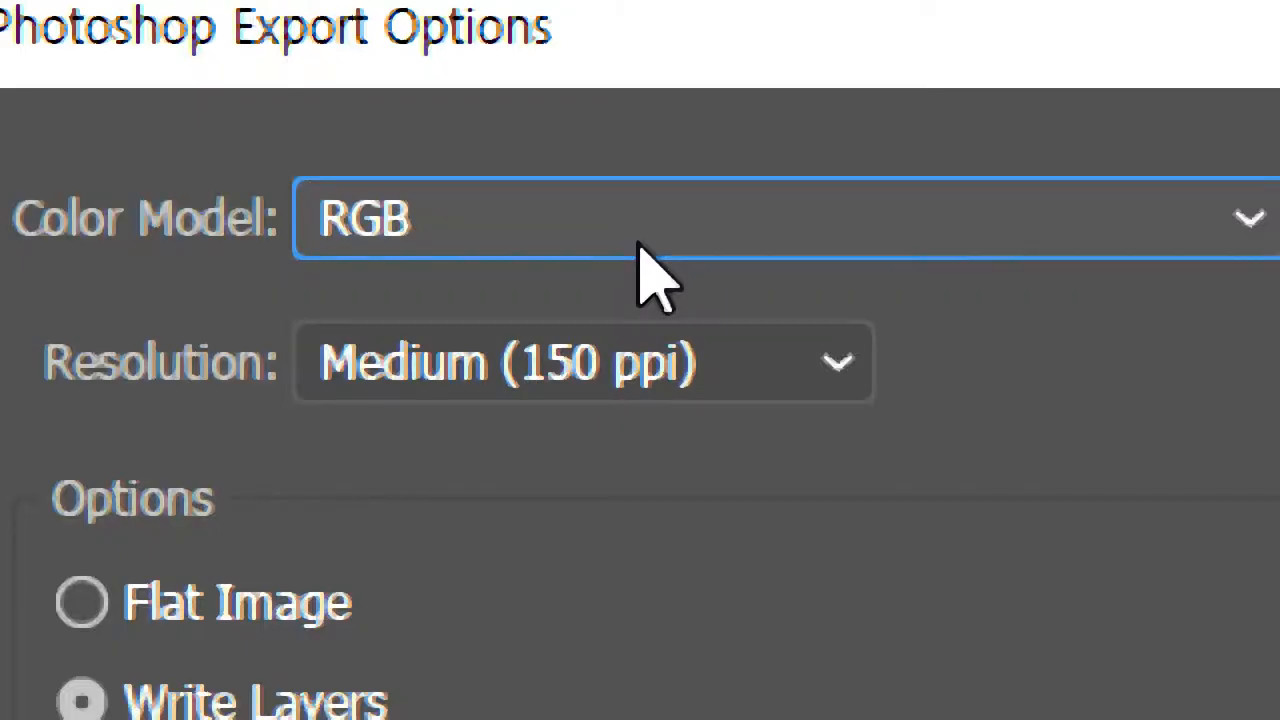
click(557, 348)
click(557, 448)
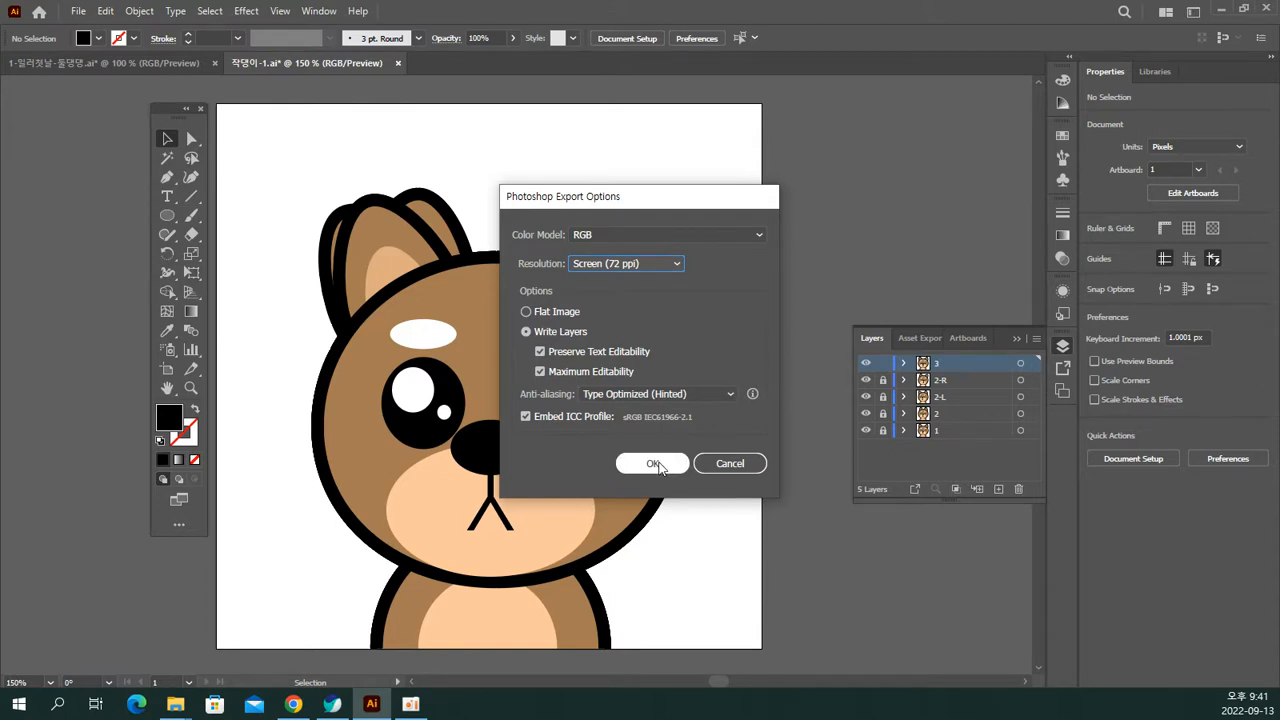
click(655, 464)
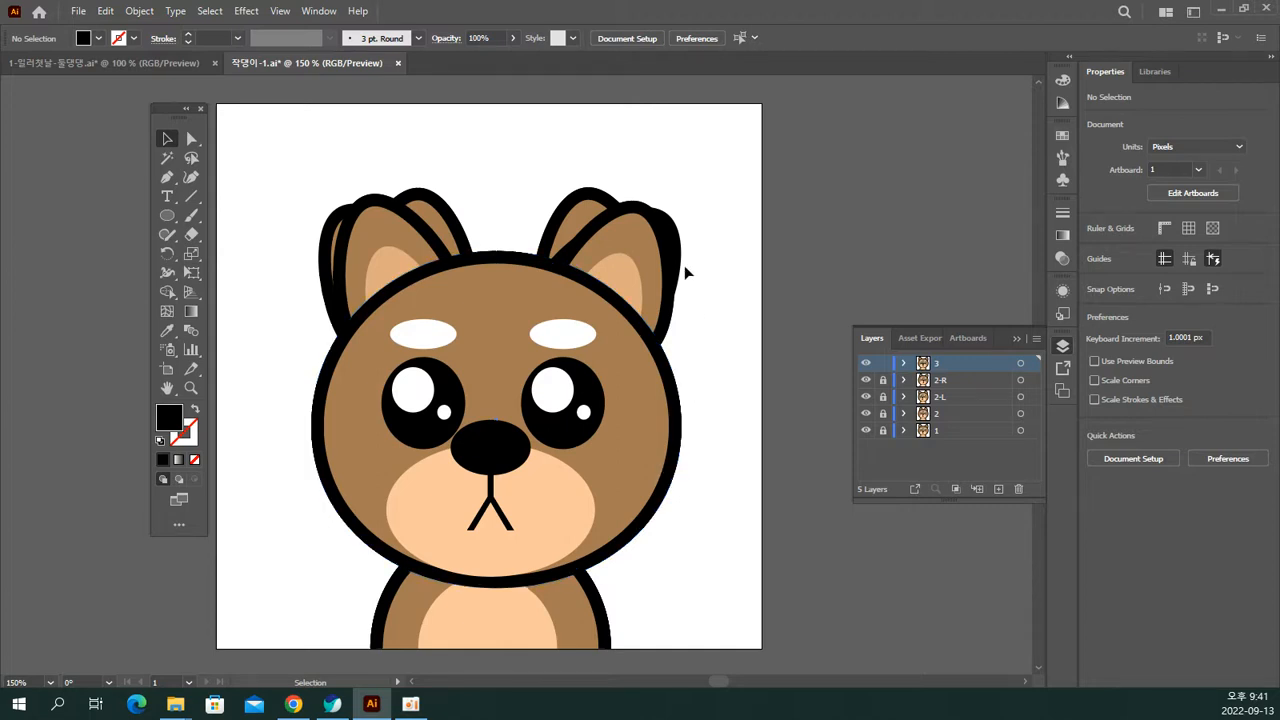
Step: Save the 작댕이-1.ai document, accepting the legacy format
key(ctrl)
key(ctrl+s)
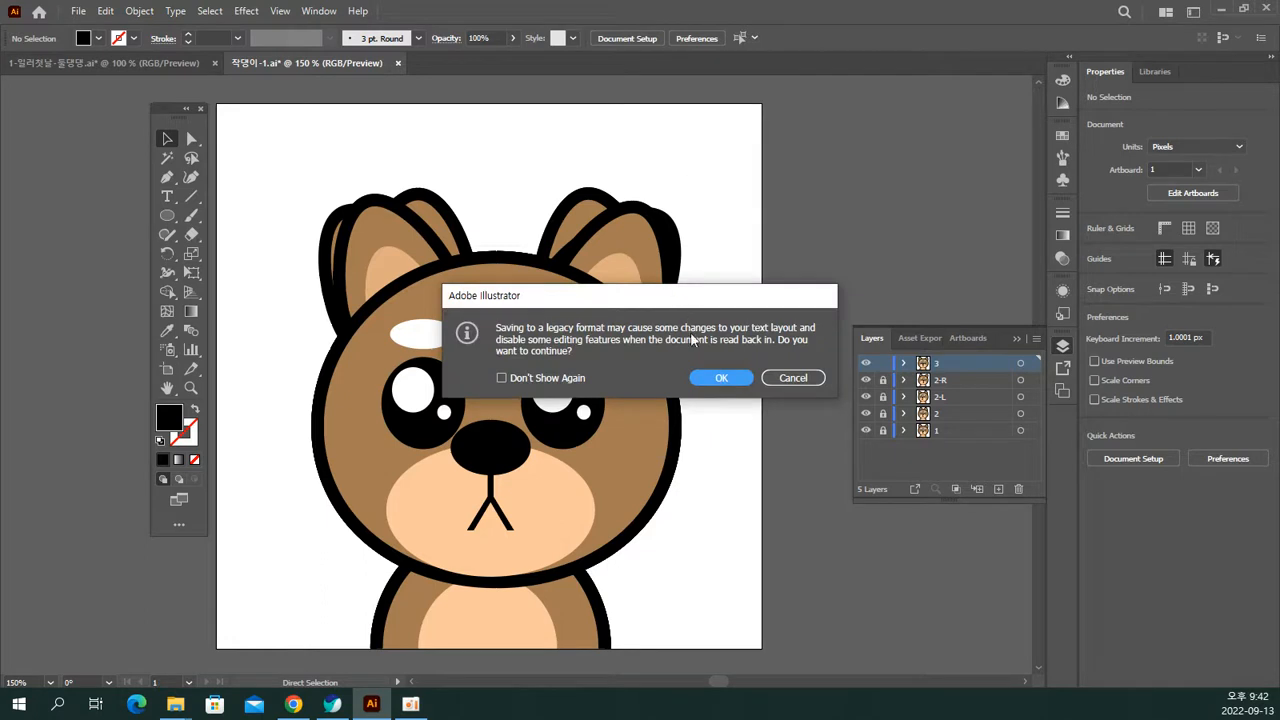
click(706, 380)
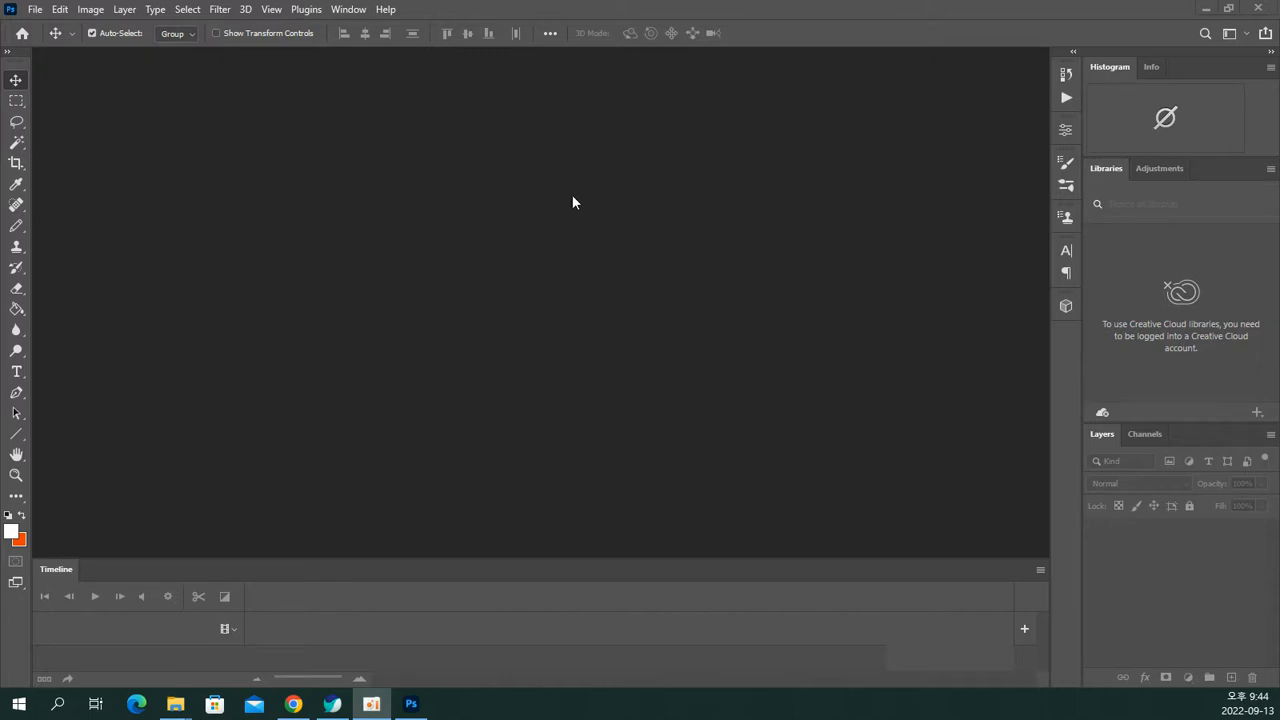
Step: In Photoshop, open 작댕이-1.psd from the USB folder
click(583, 247)
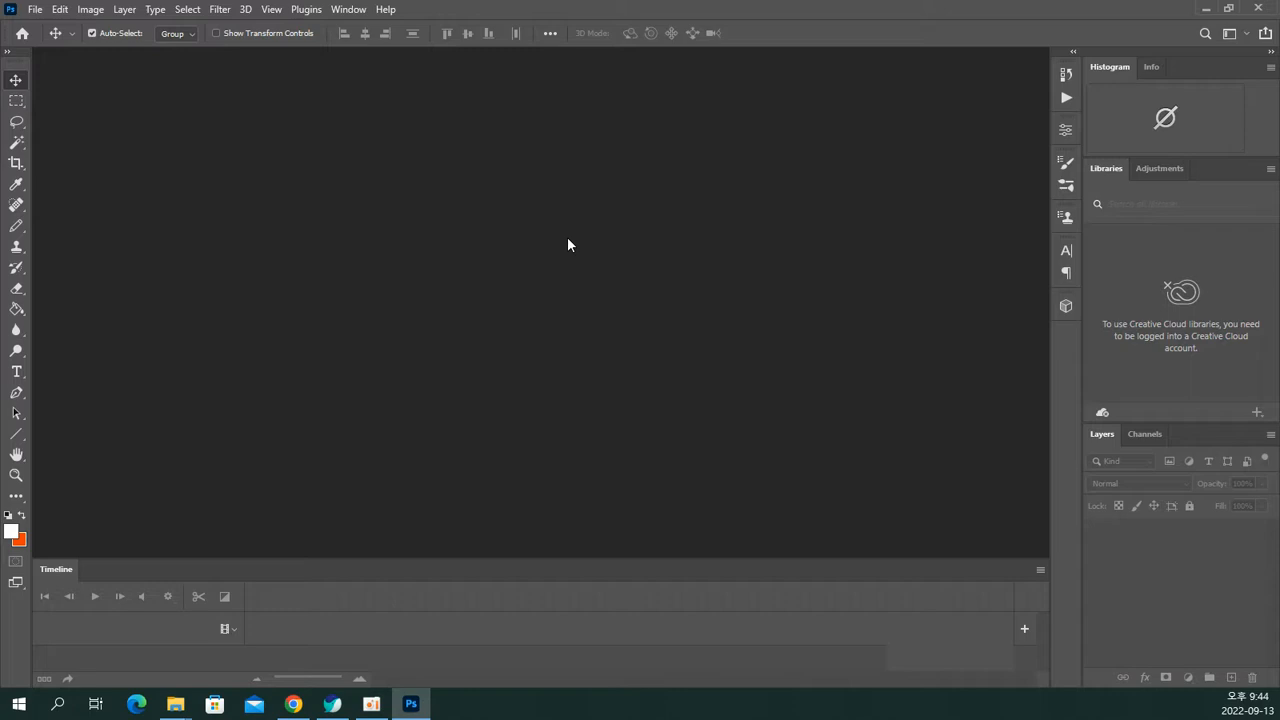
key(ctrl+o)
drag(439, 15, 798, 117)
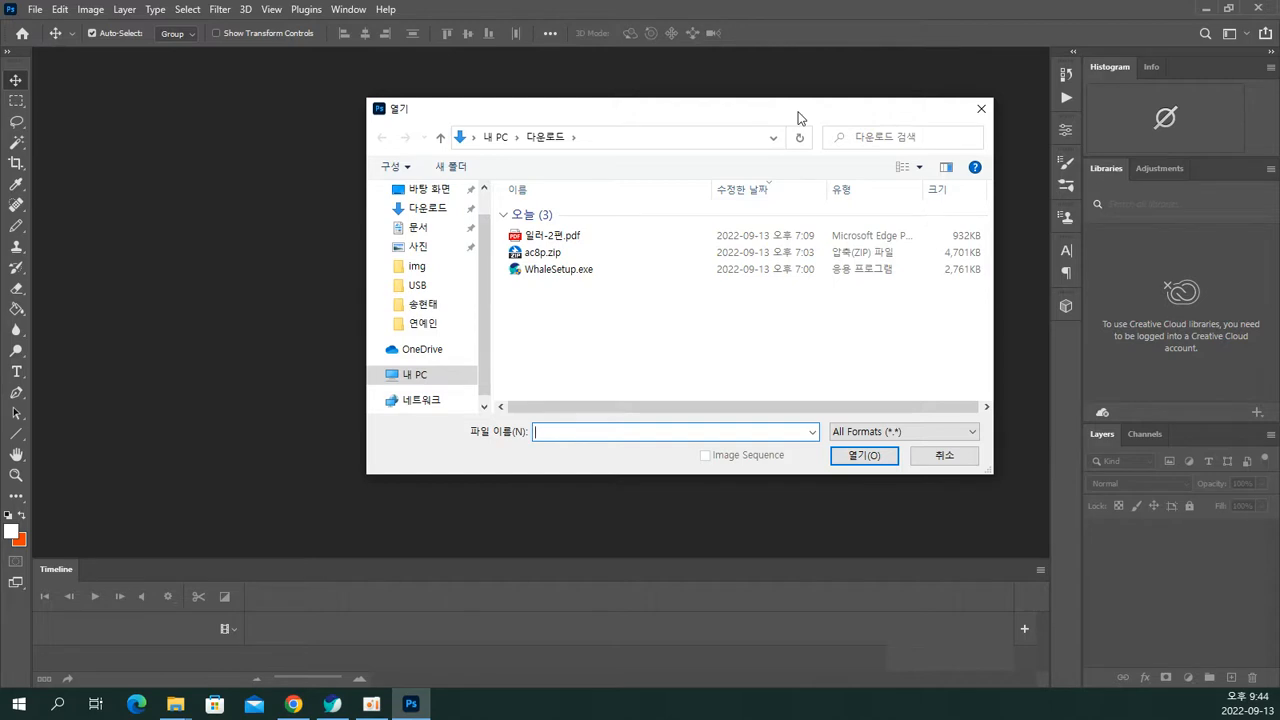
click(417, 285)
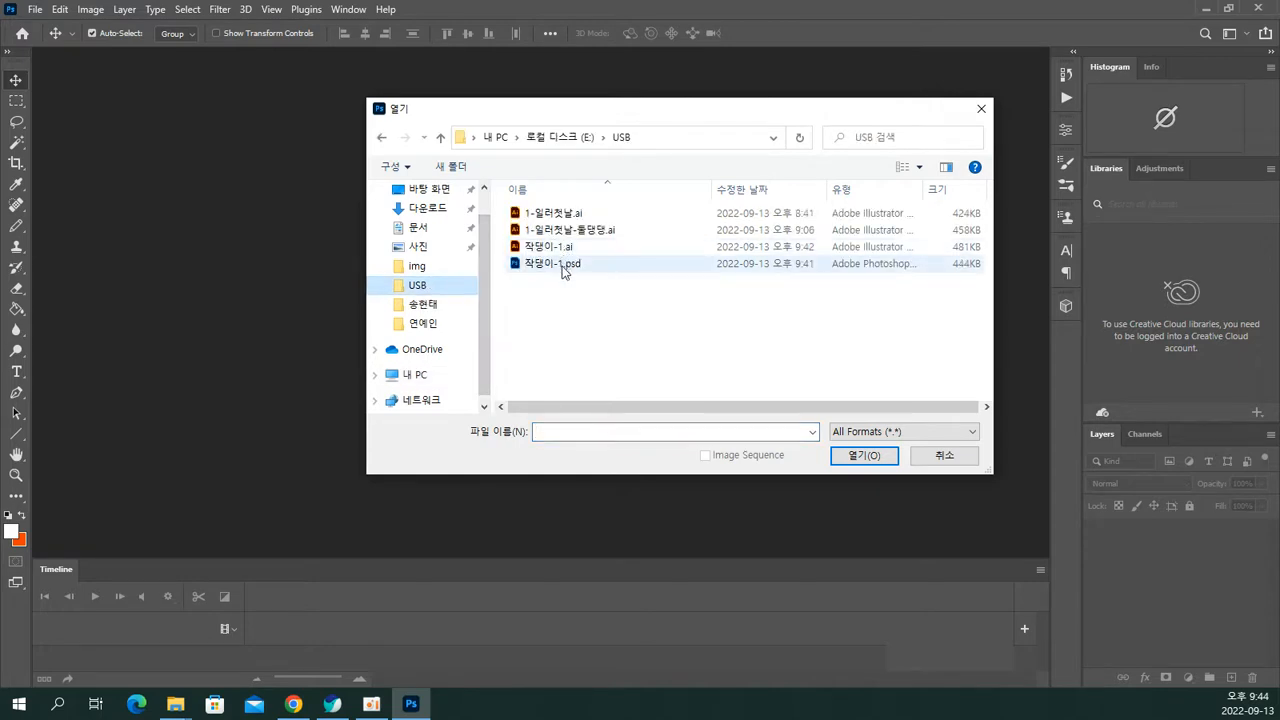
click(566, 266)
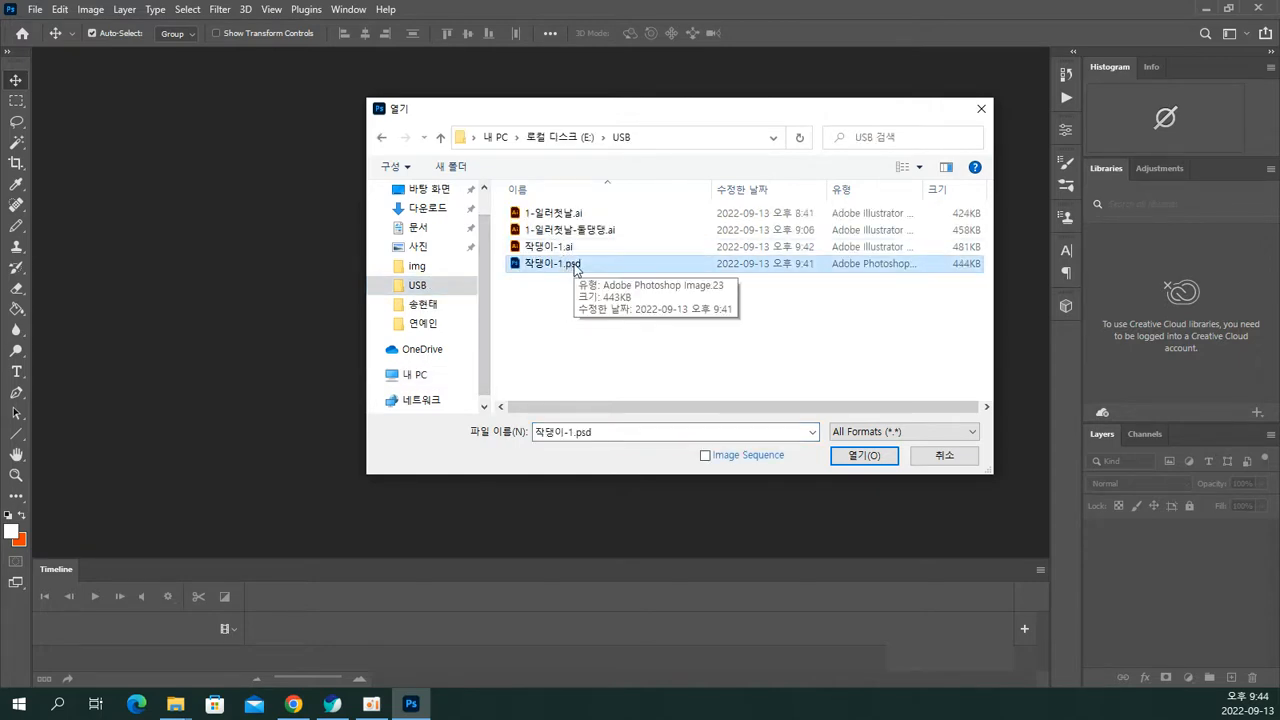
double_click(566, 264)
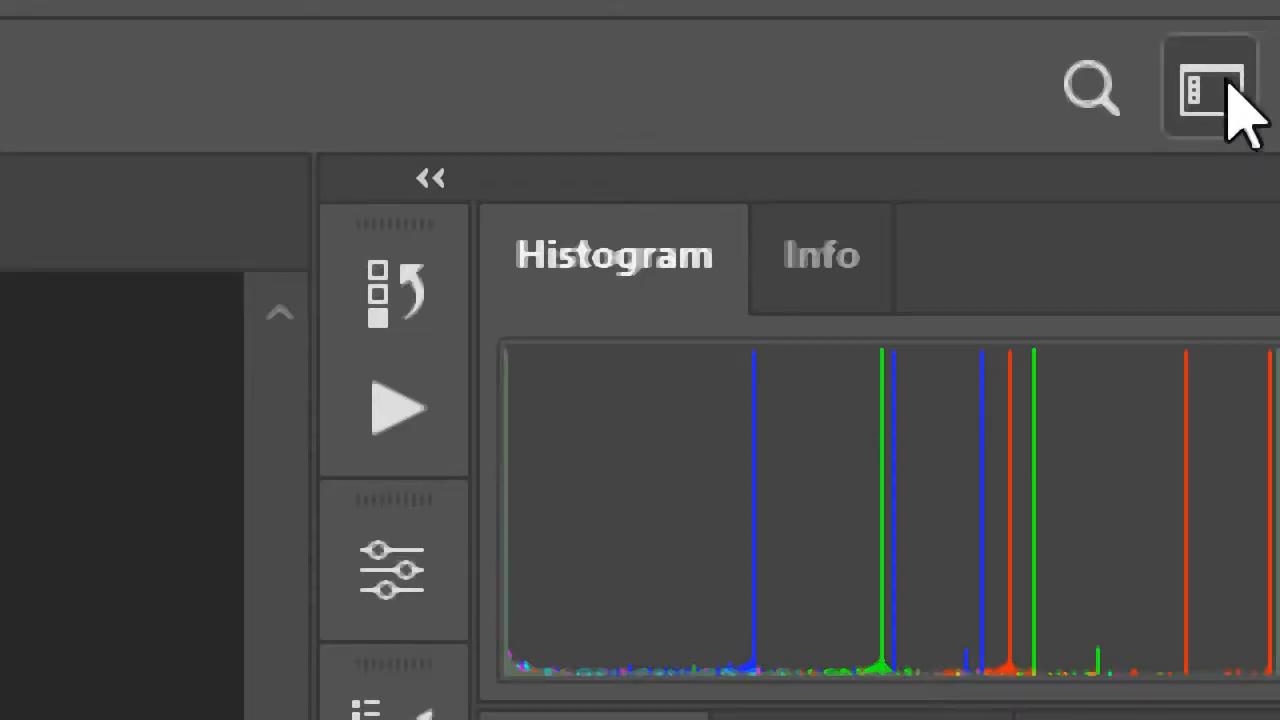
Step: Check the workspace choice, then detach the Libraries and Adjustments panel group and close it
click(1222, 88)
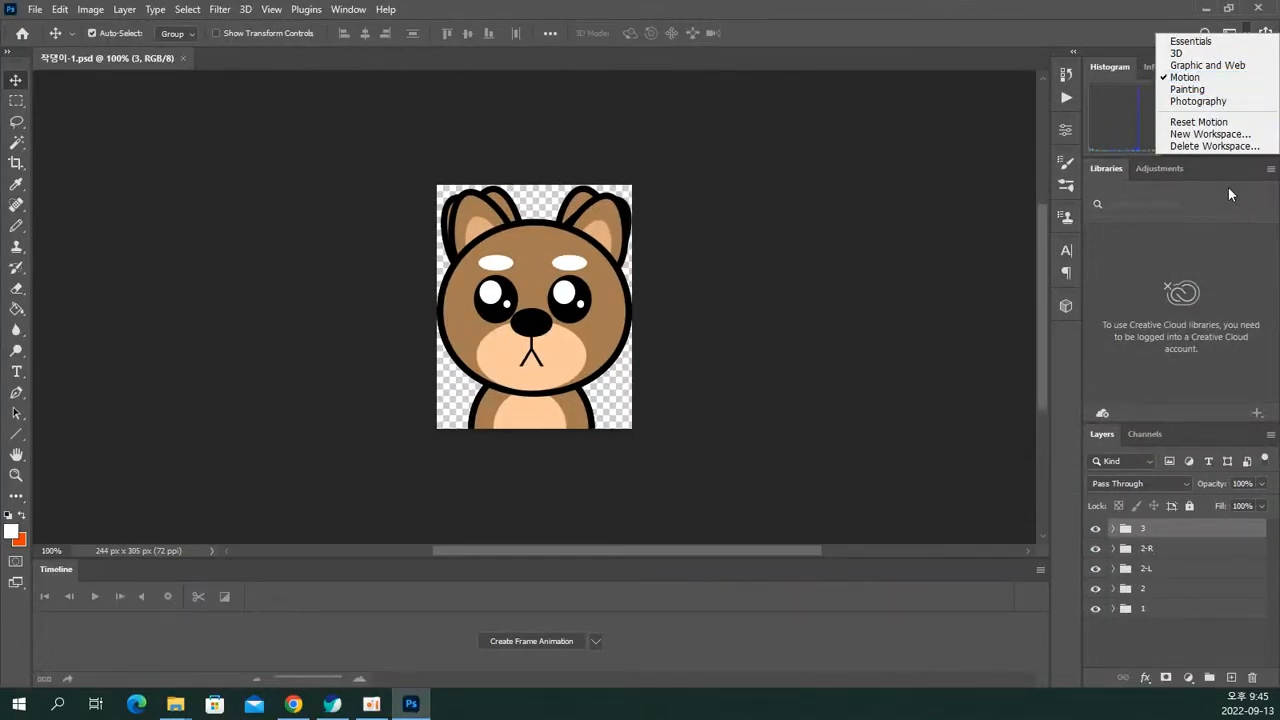
click(1220, 173)
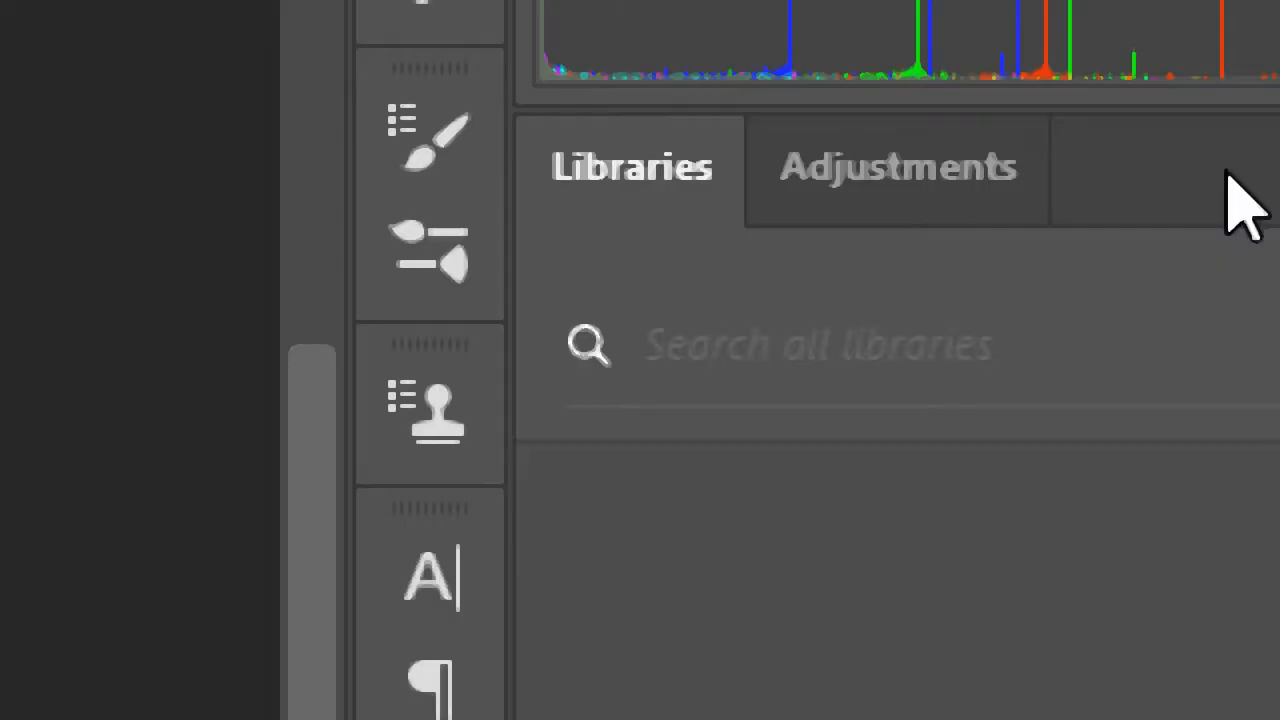
drag(1223, 214, 400, 195)
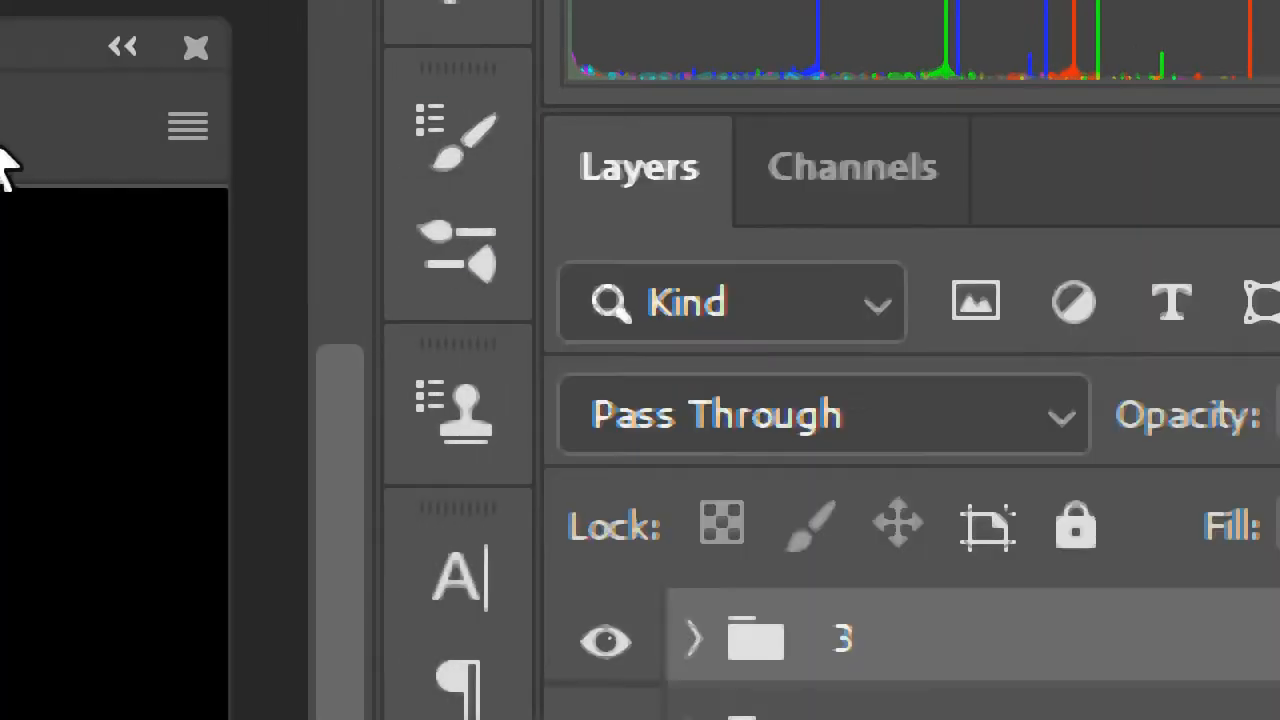
click(194, 45)
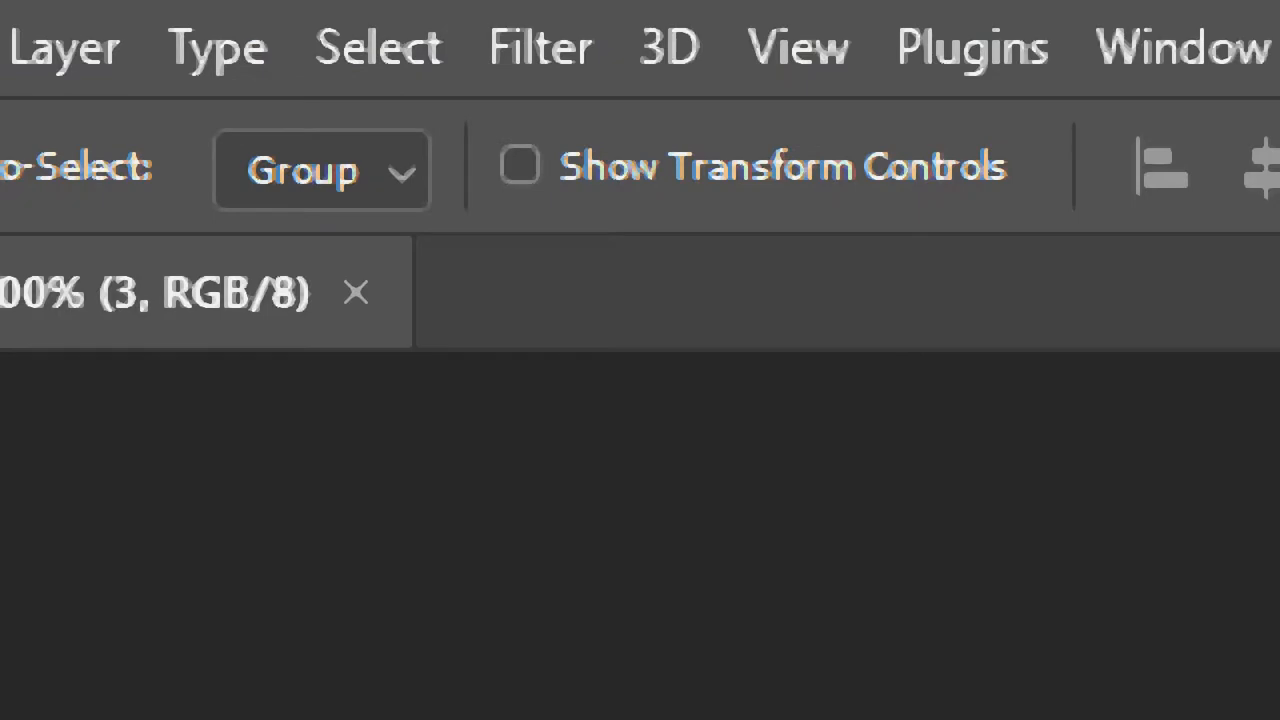
Step: Resize the canvas to 360 by 360 pixels with the anchor at bottom centre
click(575, 72)
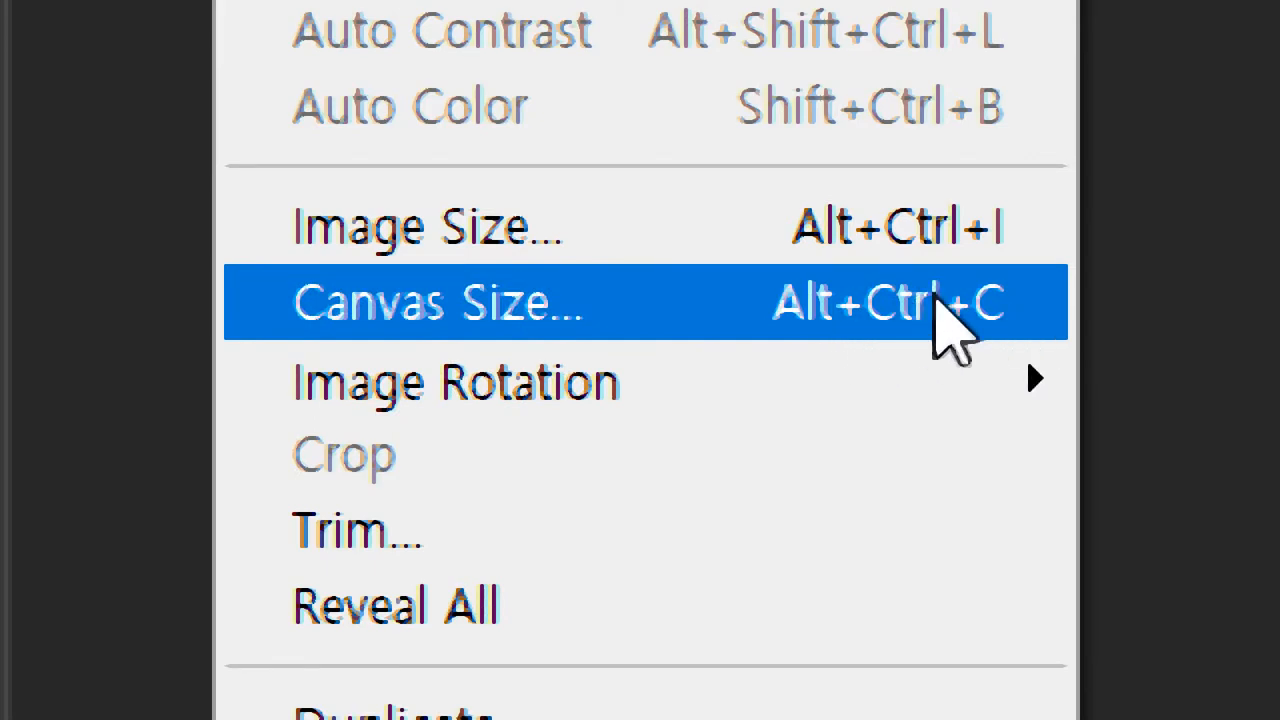
click(934, 294)
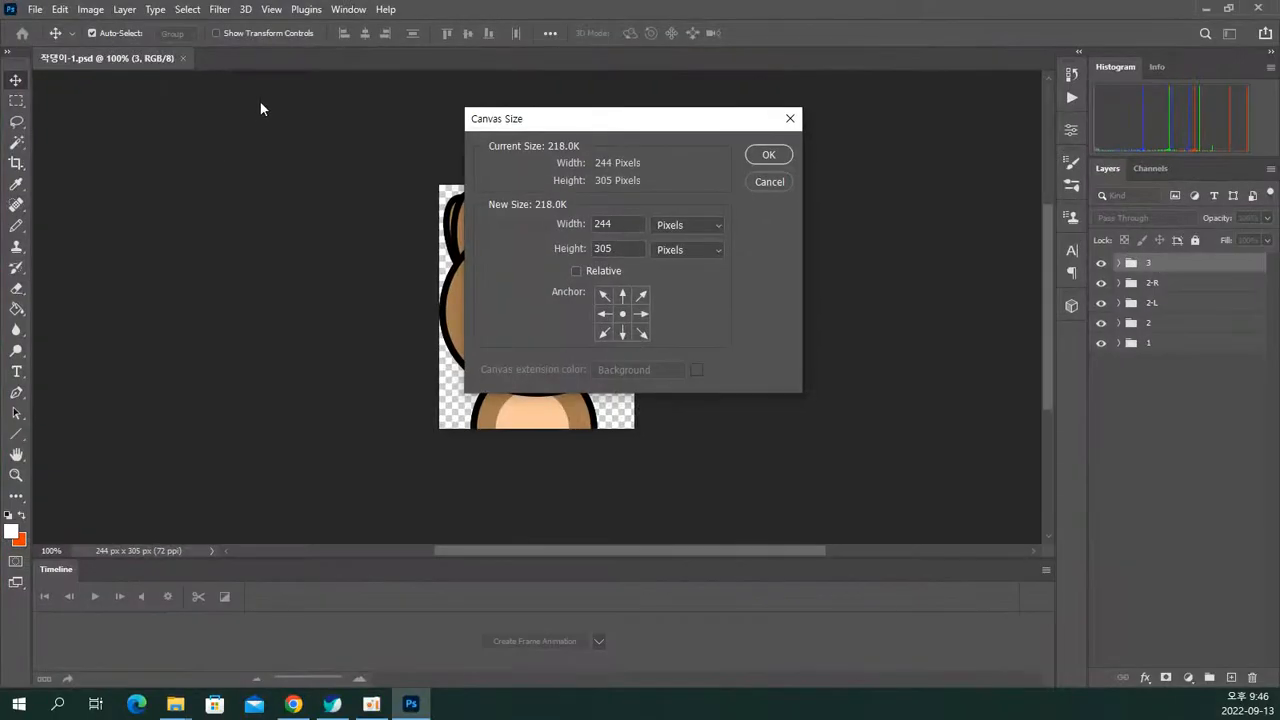
drag(589, 121, 792, 192)
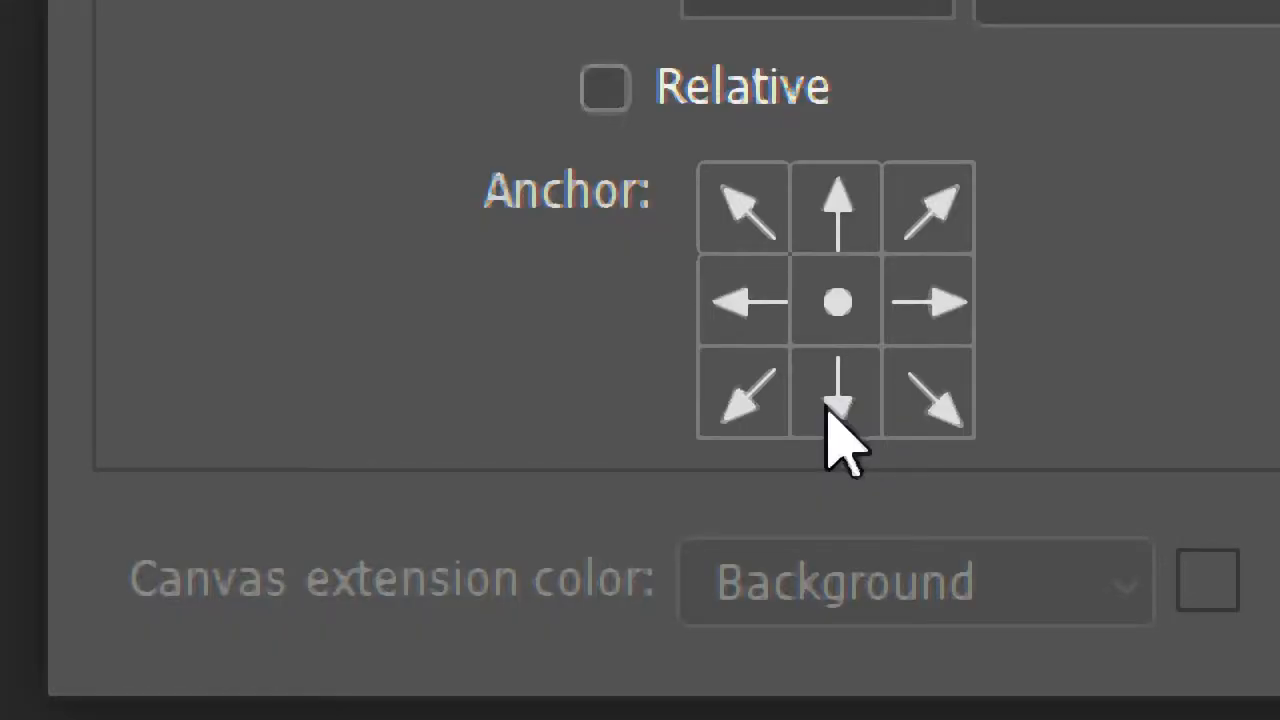
click(836, 400)
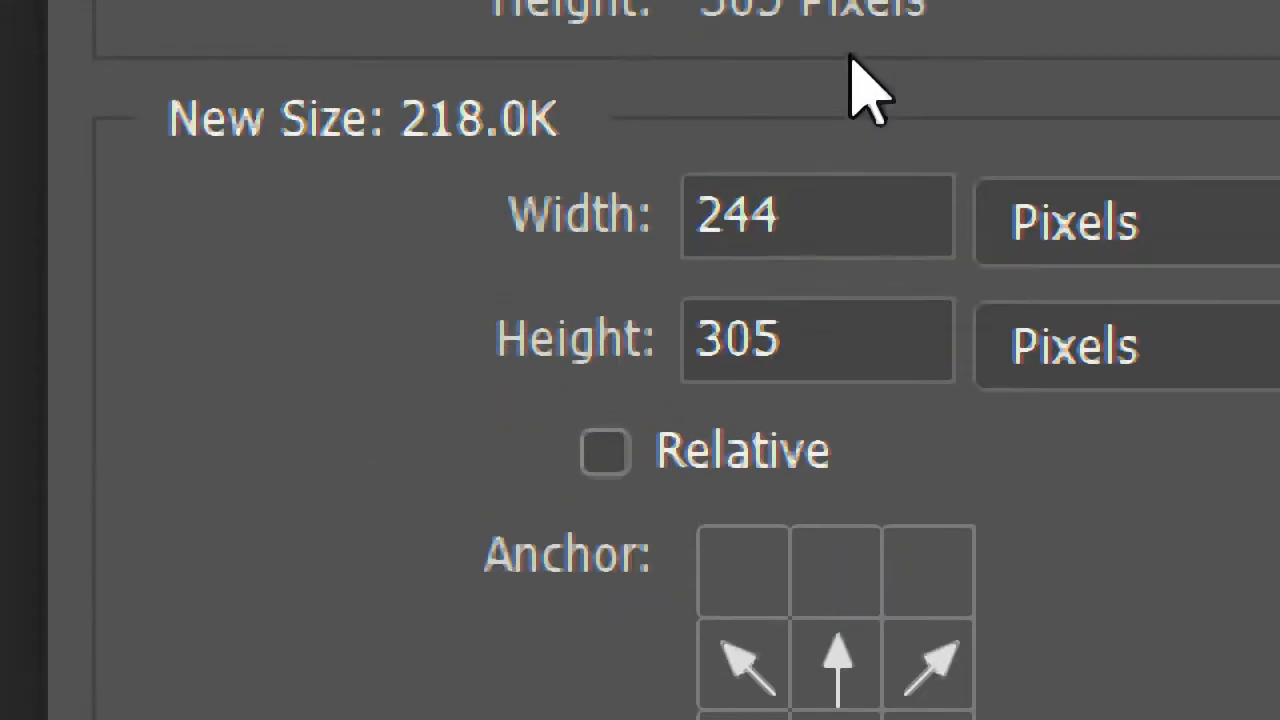
double_click(797, 240)
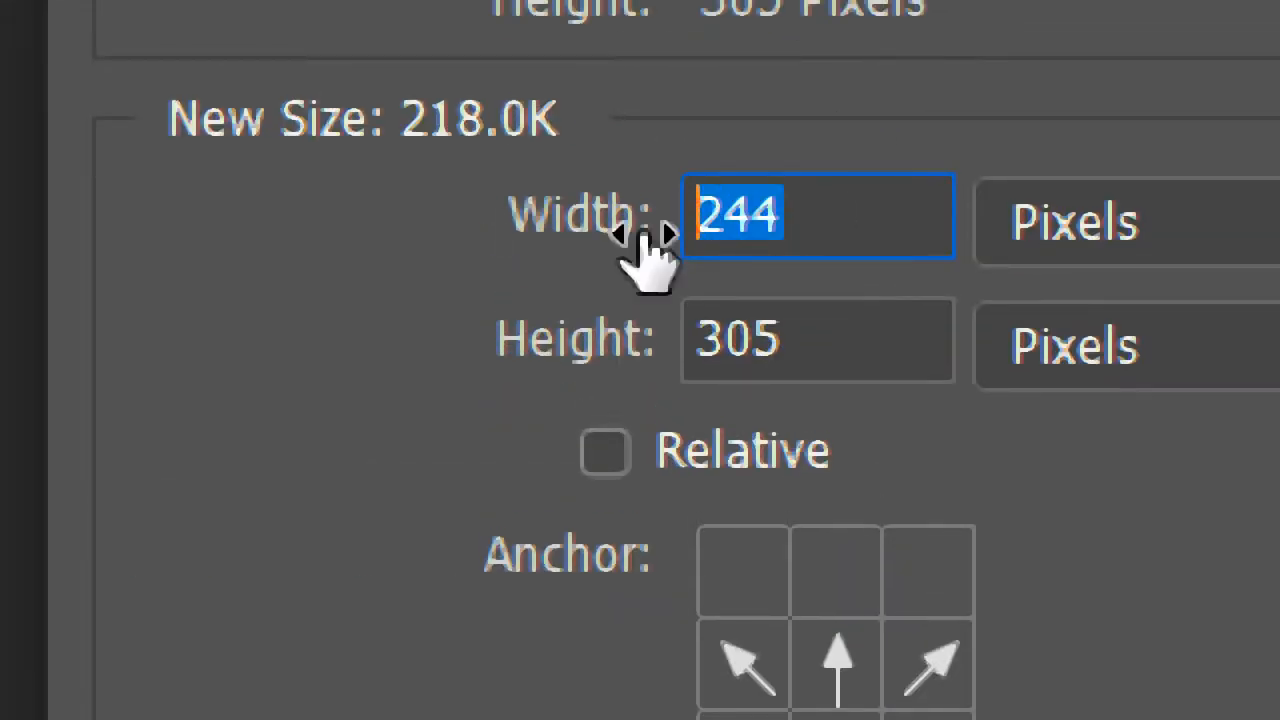
text(360)
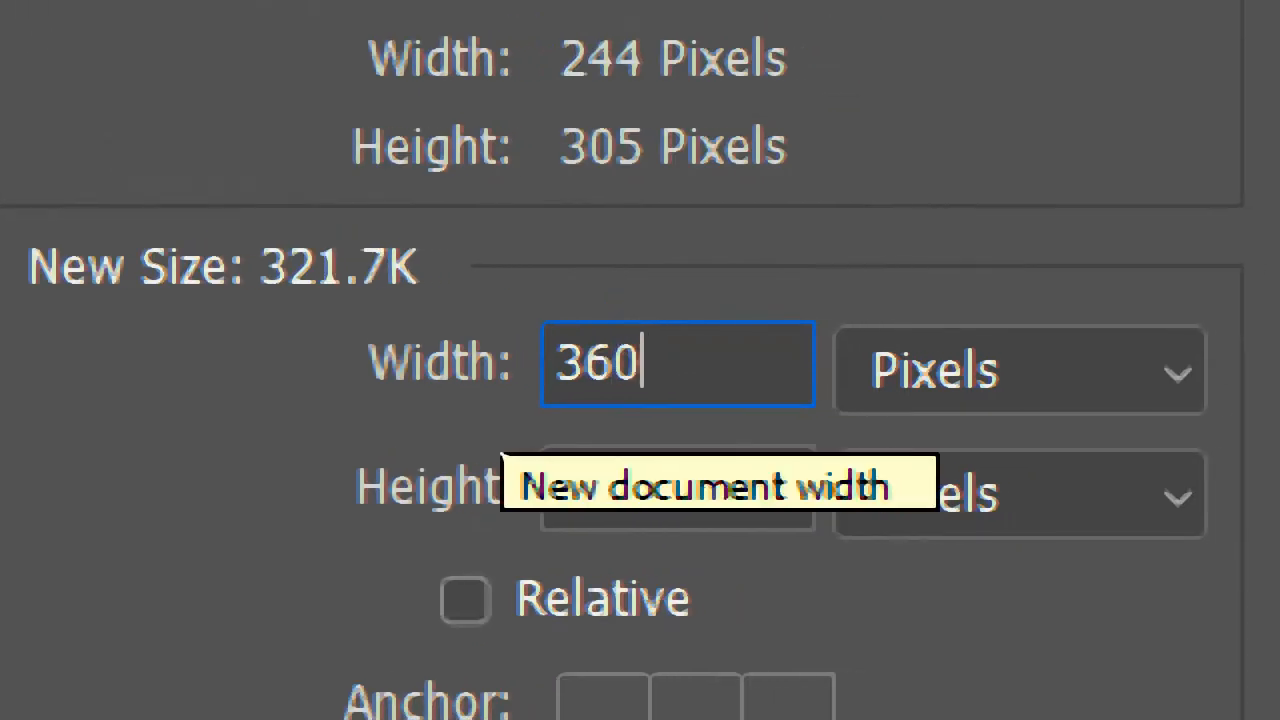
click(654, 490)
drag(654, 490, 573, 516)
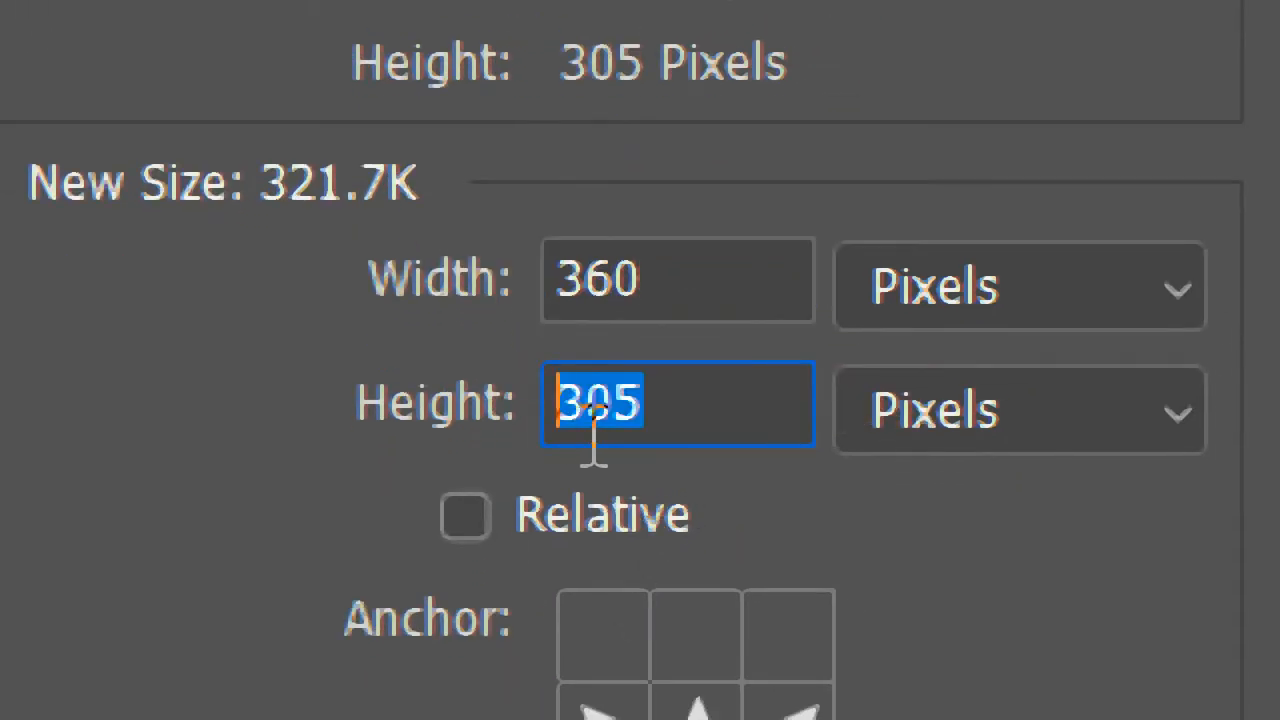
text(360)
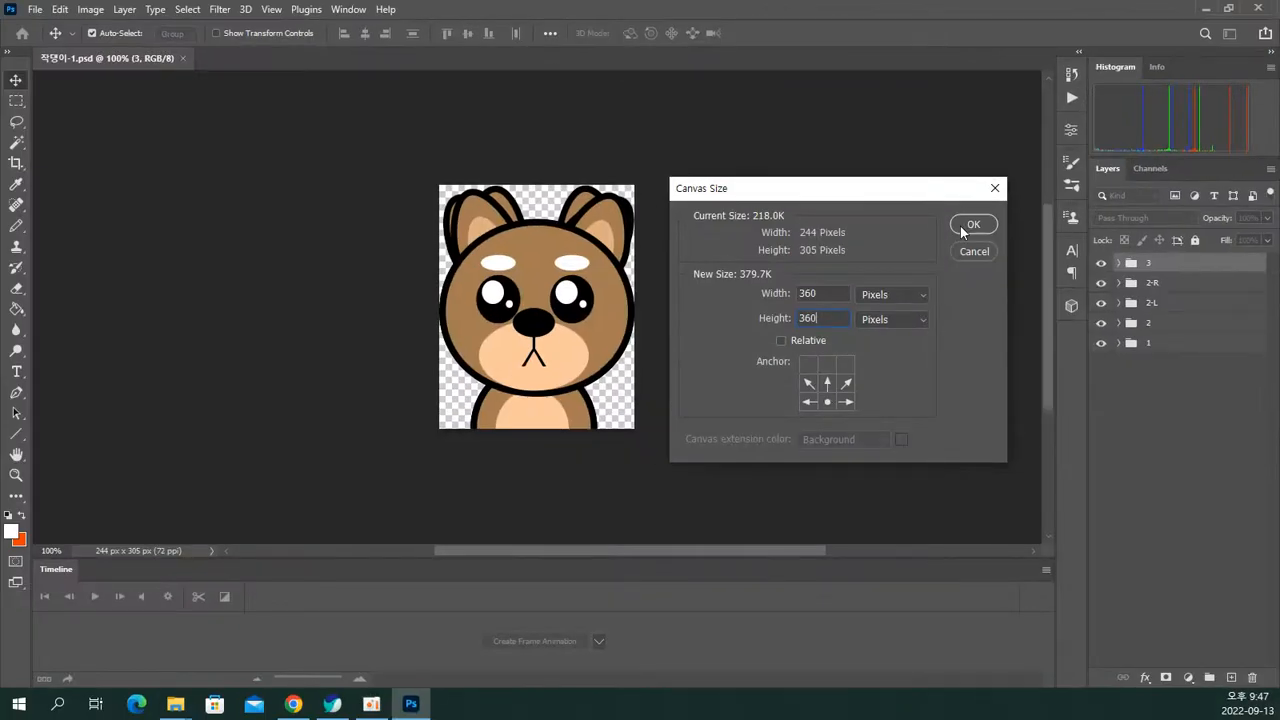
click(960, 226)
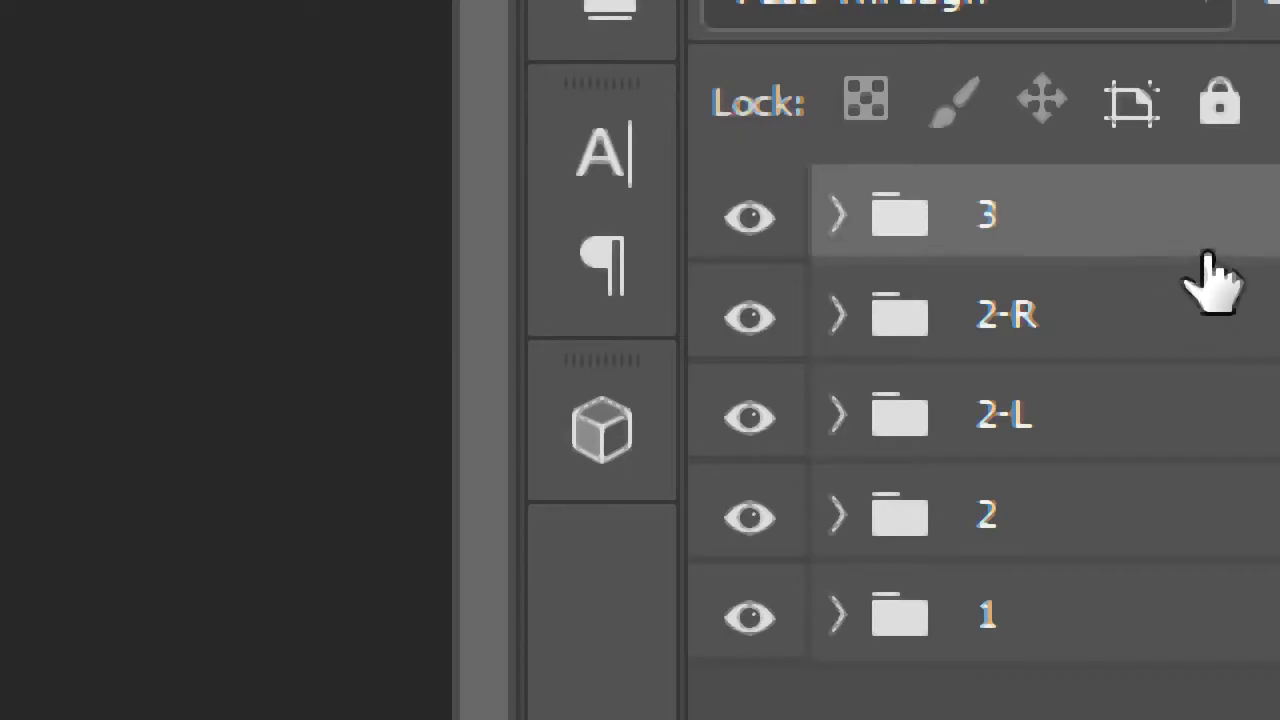
Step: Expand the 2-R layer group to inspect its contents, collapse it and reselect it
click(1174, 325)
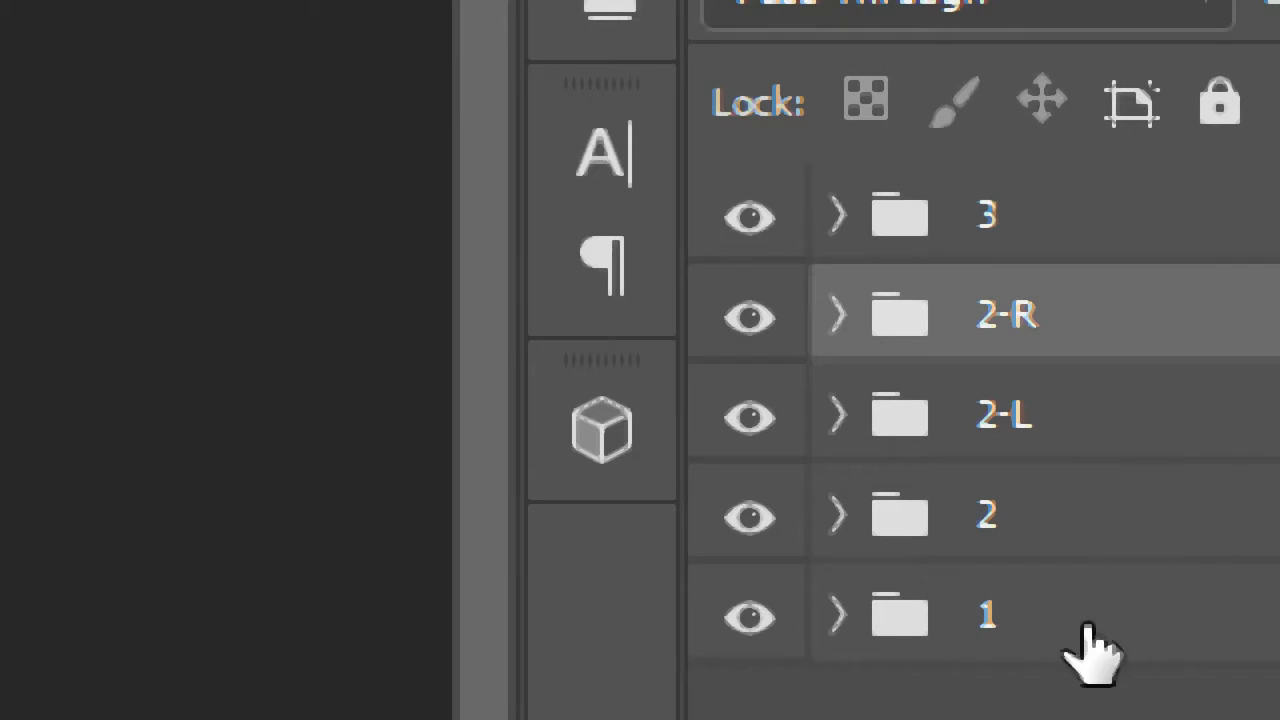
click(838, 314)
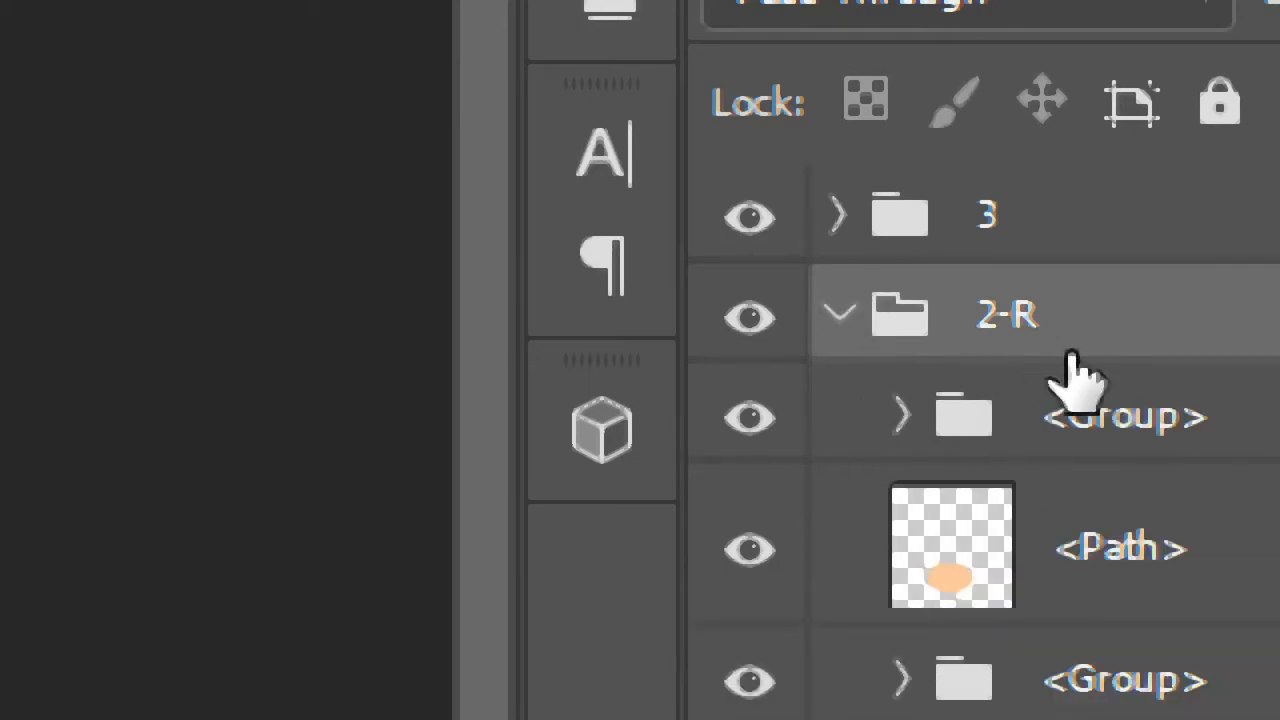
click(843, 314)
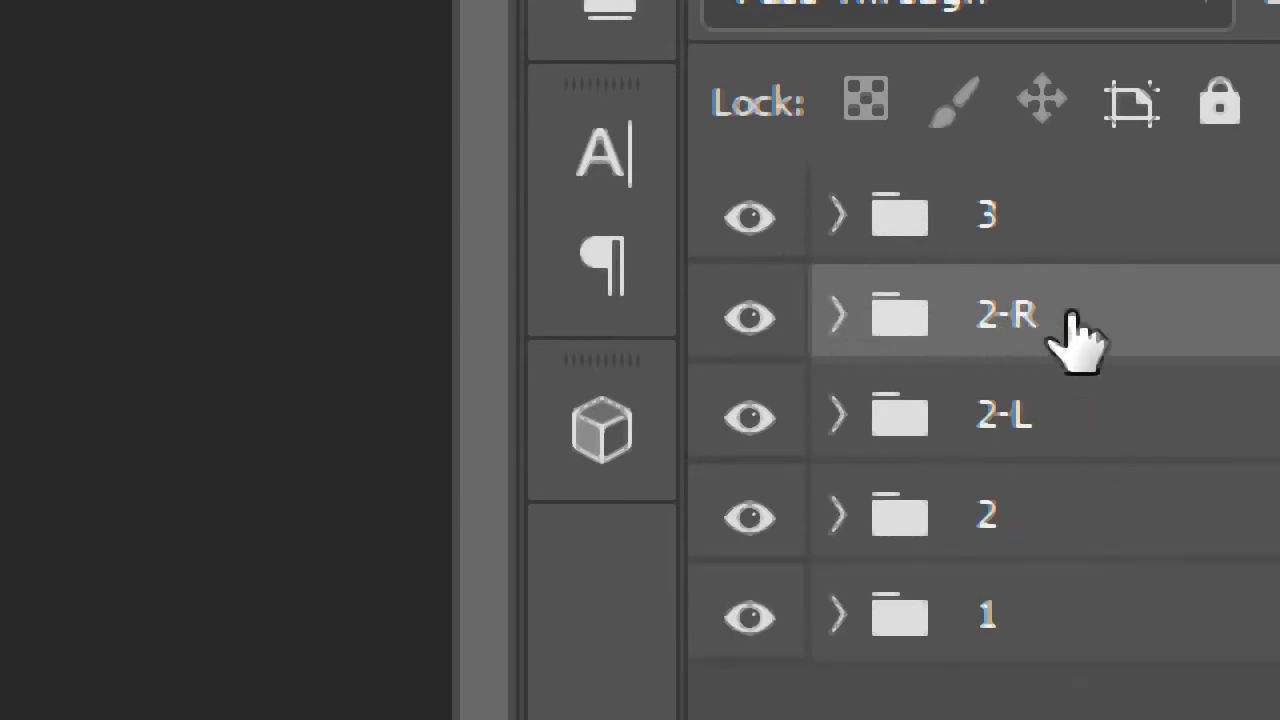
click(1064, 410)
click(1100, 335)
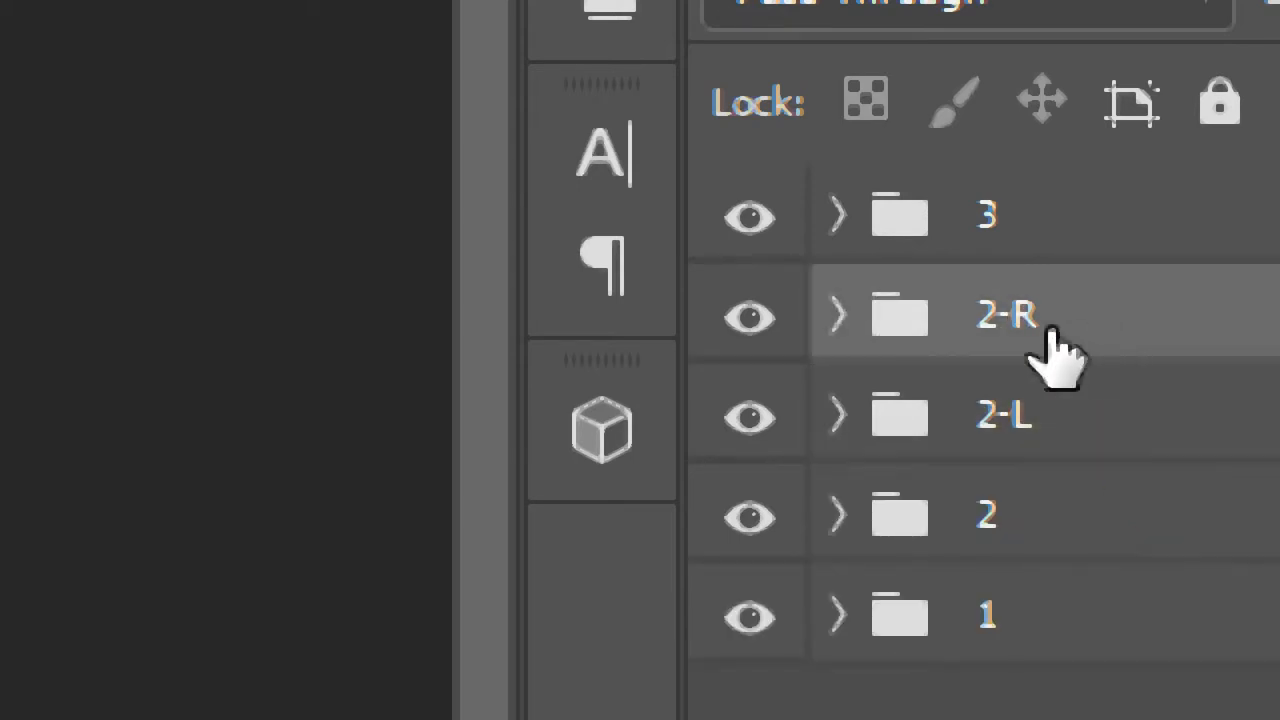
Step: Hide the layer groups 2, 2-L, 2-R and 3 so only group 1 shows, and select group 1
click(745, 518)
drag(742, 518, 766, 229)
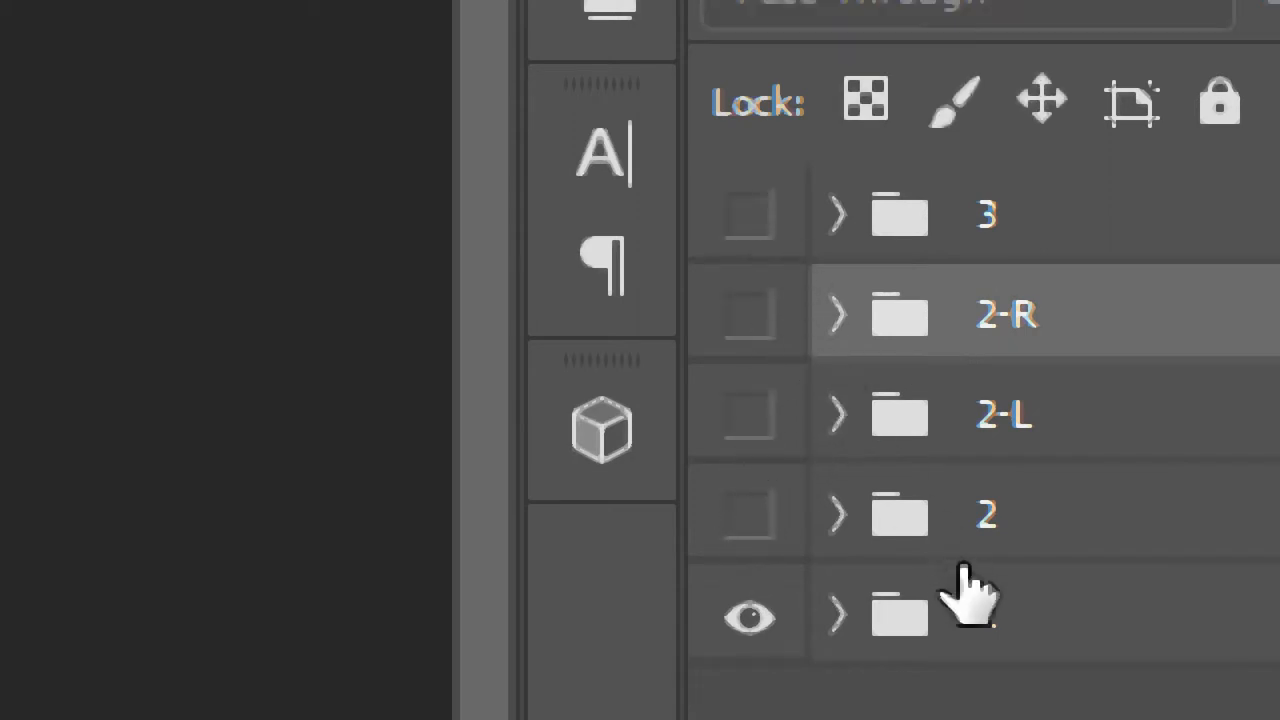
click(990, 610)
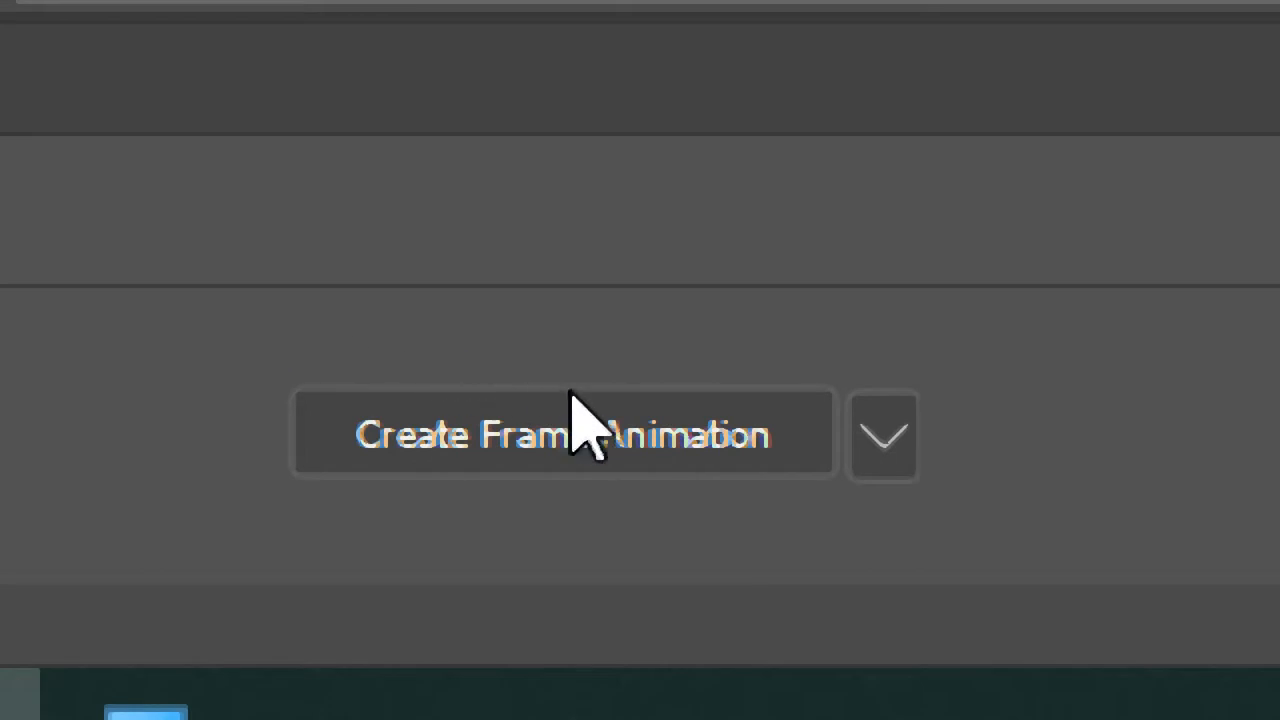
Step: Create a frame animation timeline and set the first frame's delay to 0.2 seconds
click(880, 450)
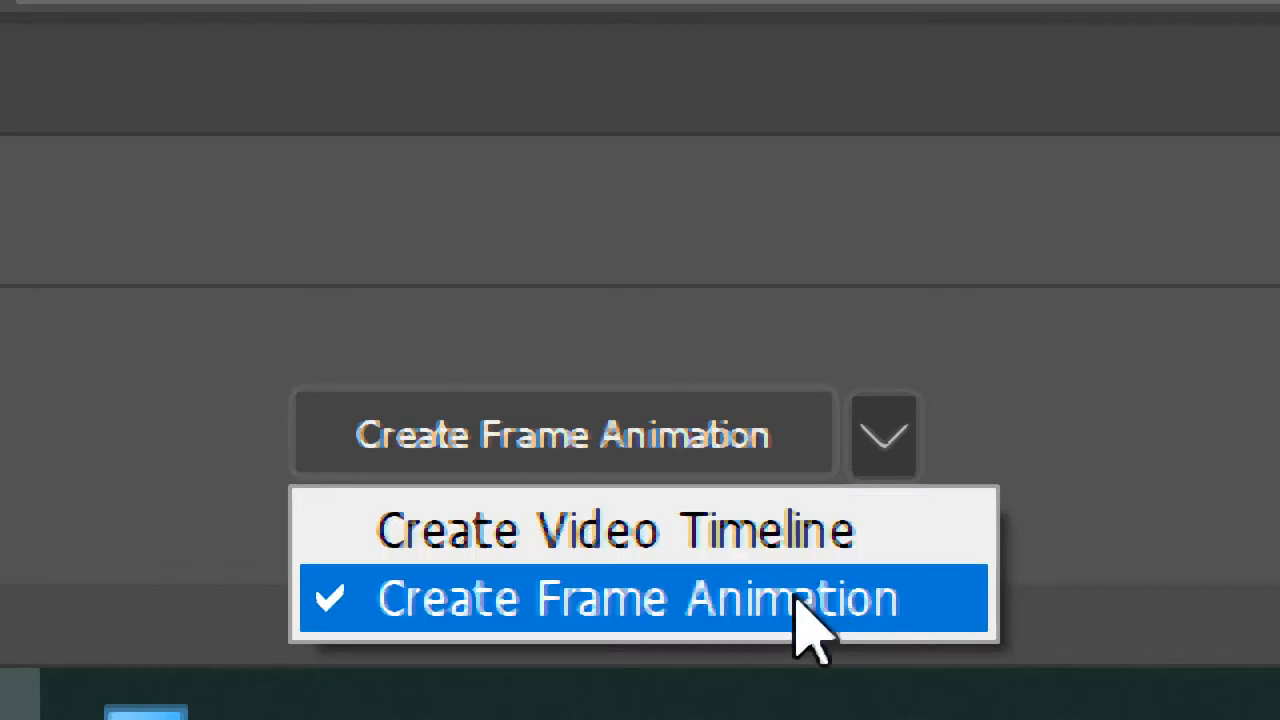
click(838, 541)
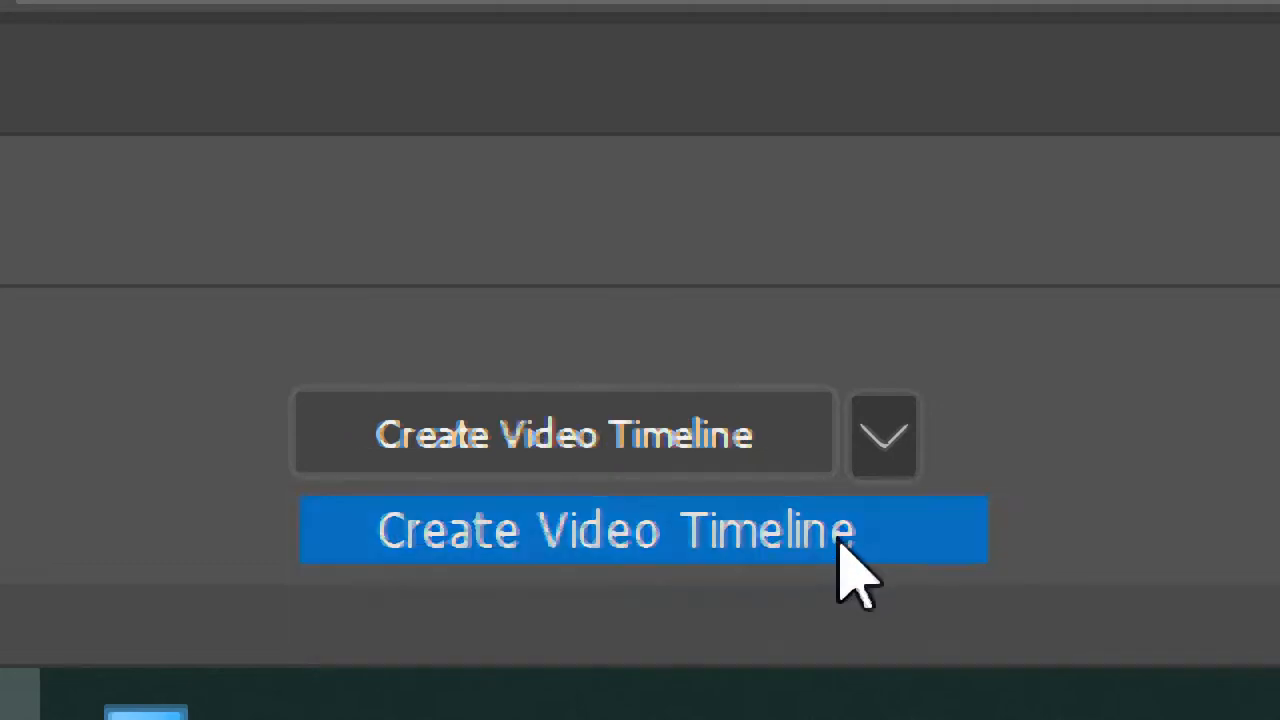
click(890, 433)
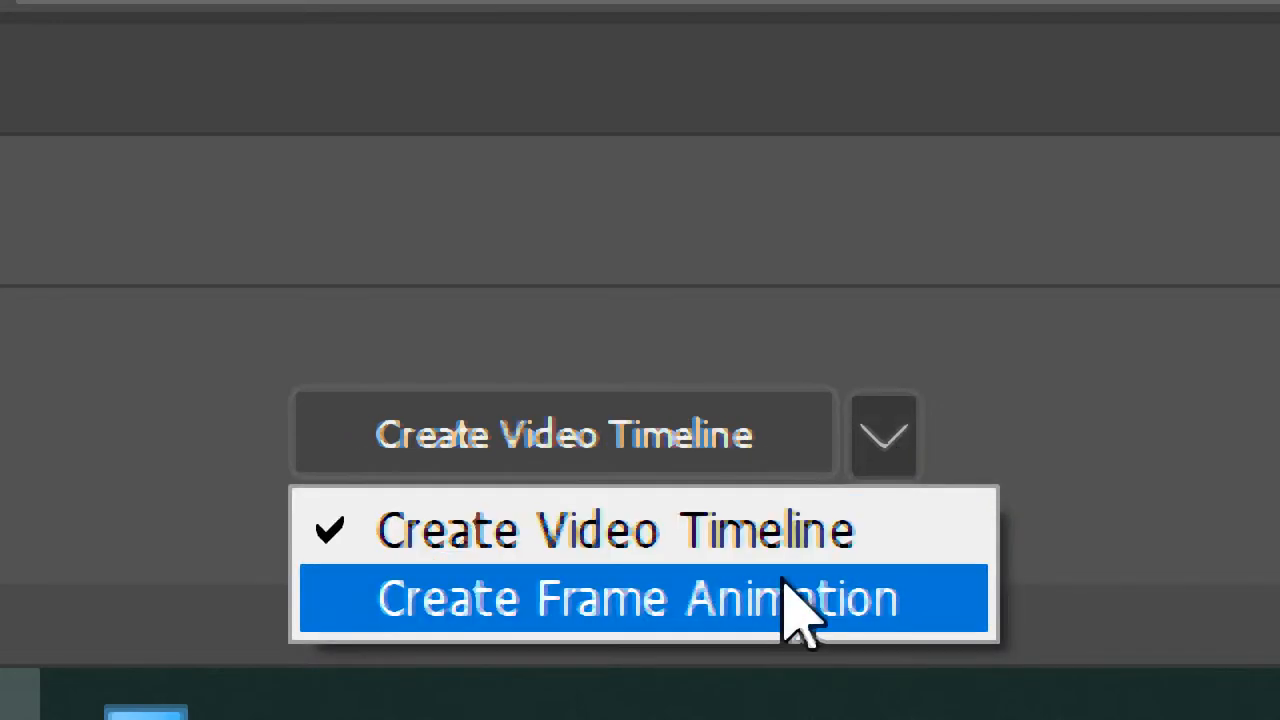
click(775, 597)
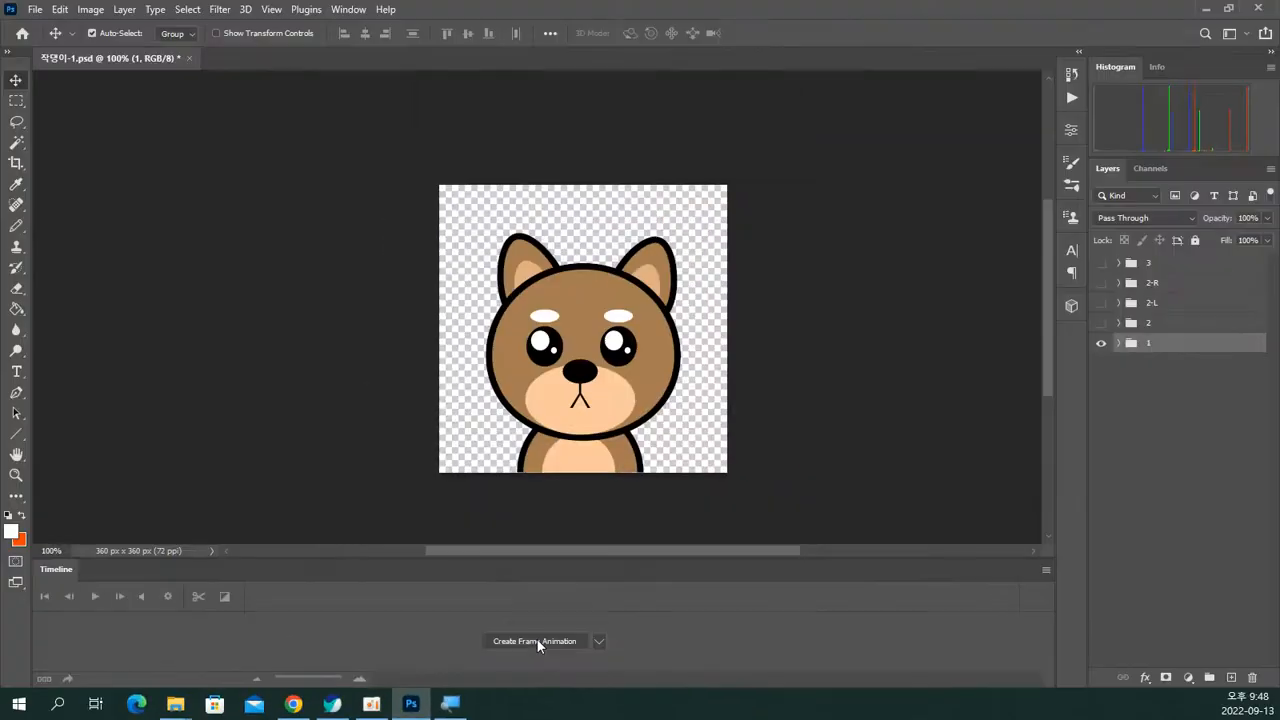
click(576, 435)
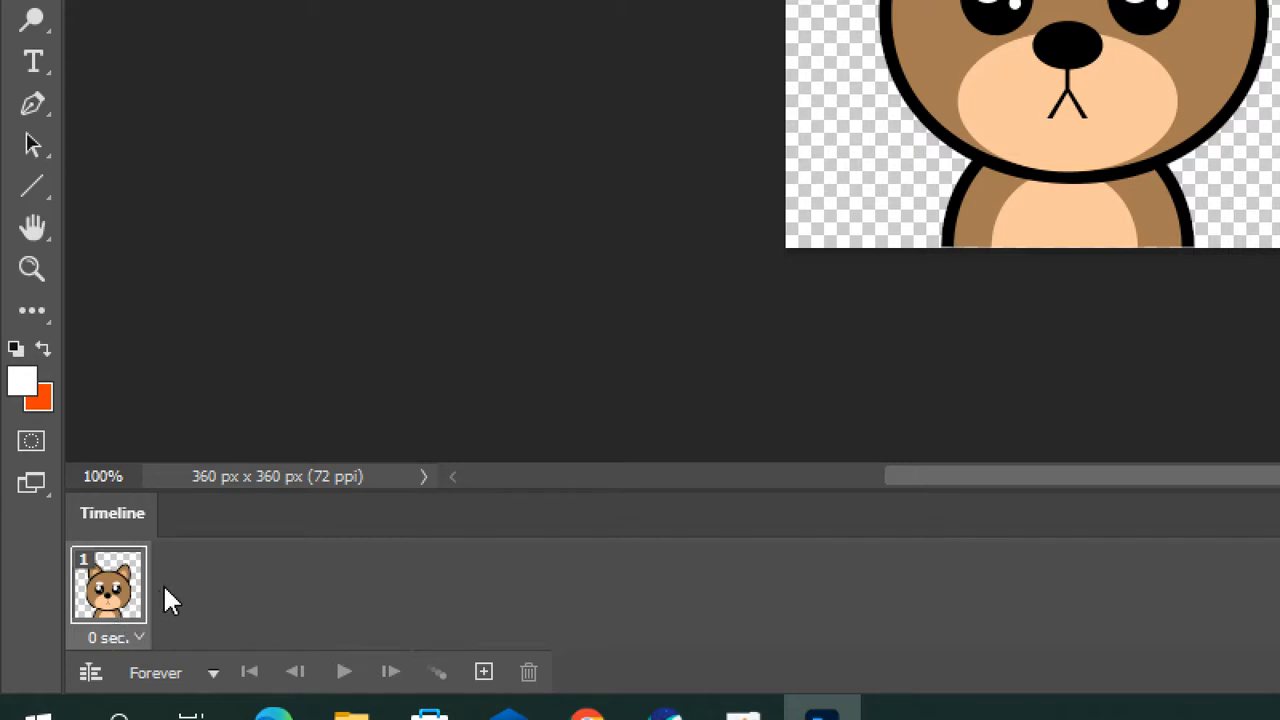
click(124, 632)
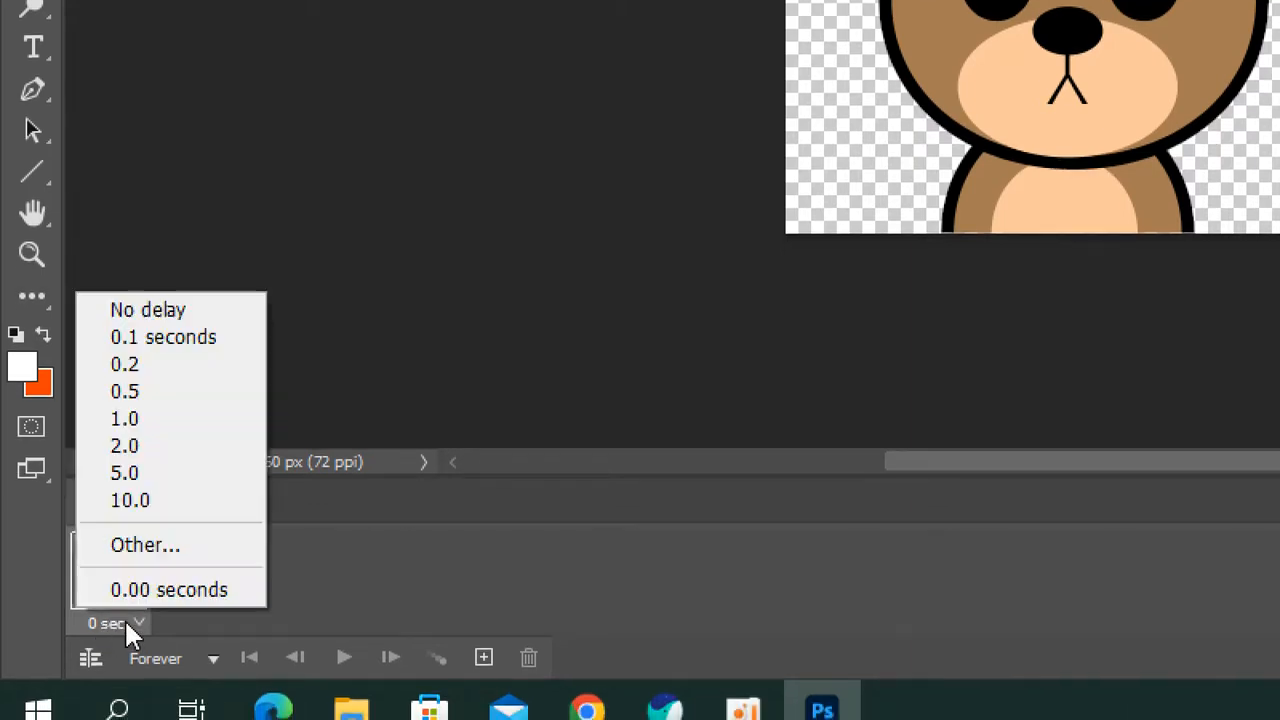
click(222, 366)
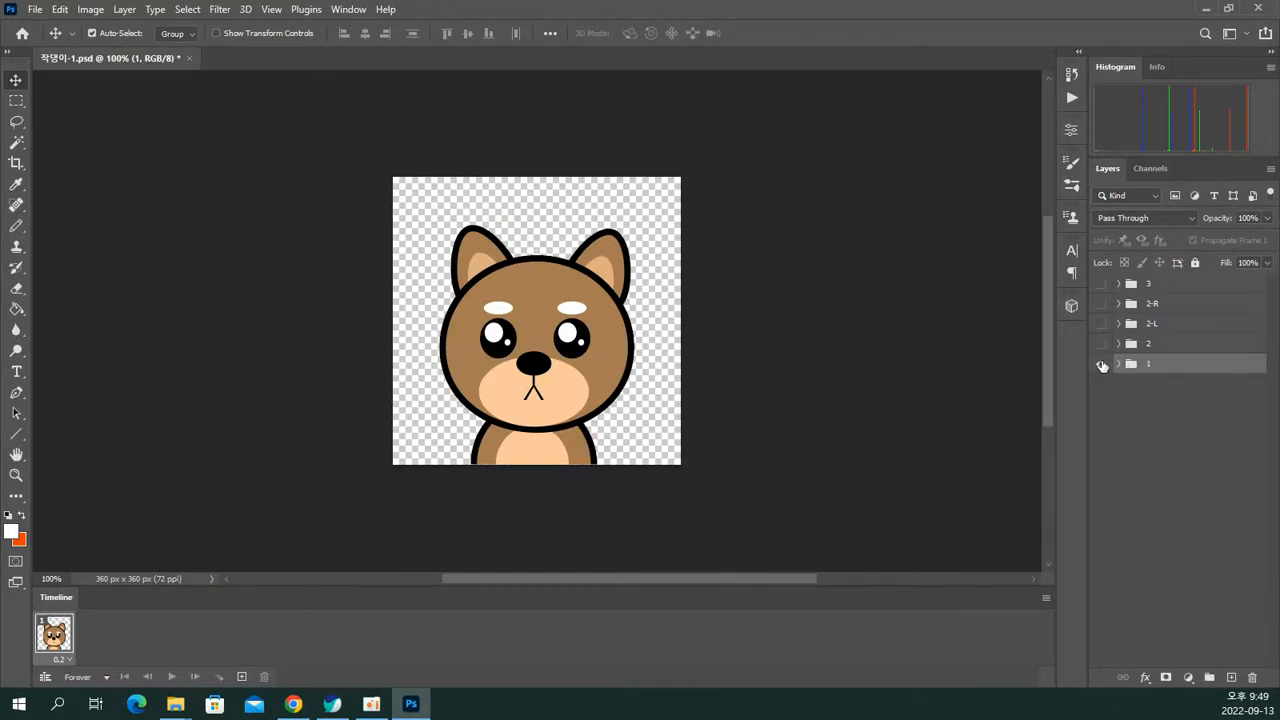
Step: Preview layer group 2 in place of group 1, and restore the visibility of group 1 only
click(1104, 363)
click(1101, 345)
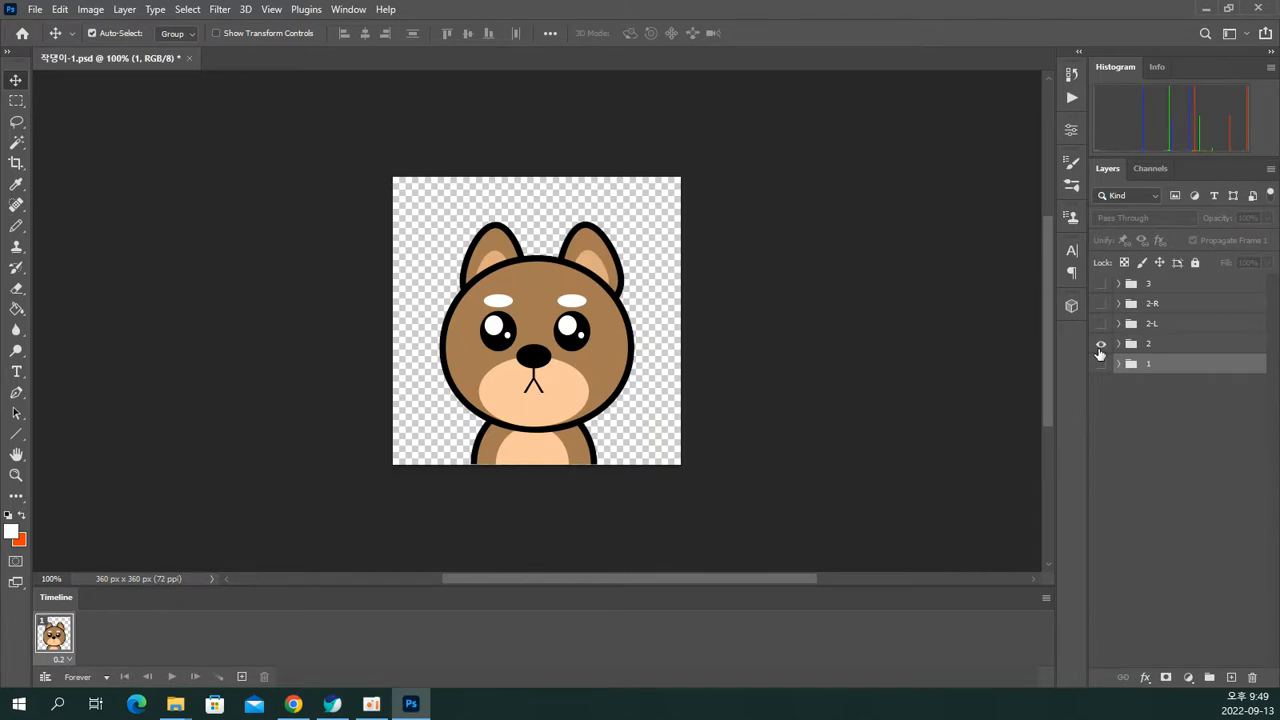
click(1101, 344)
click(1101, 364)
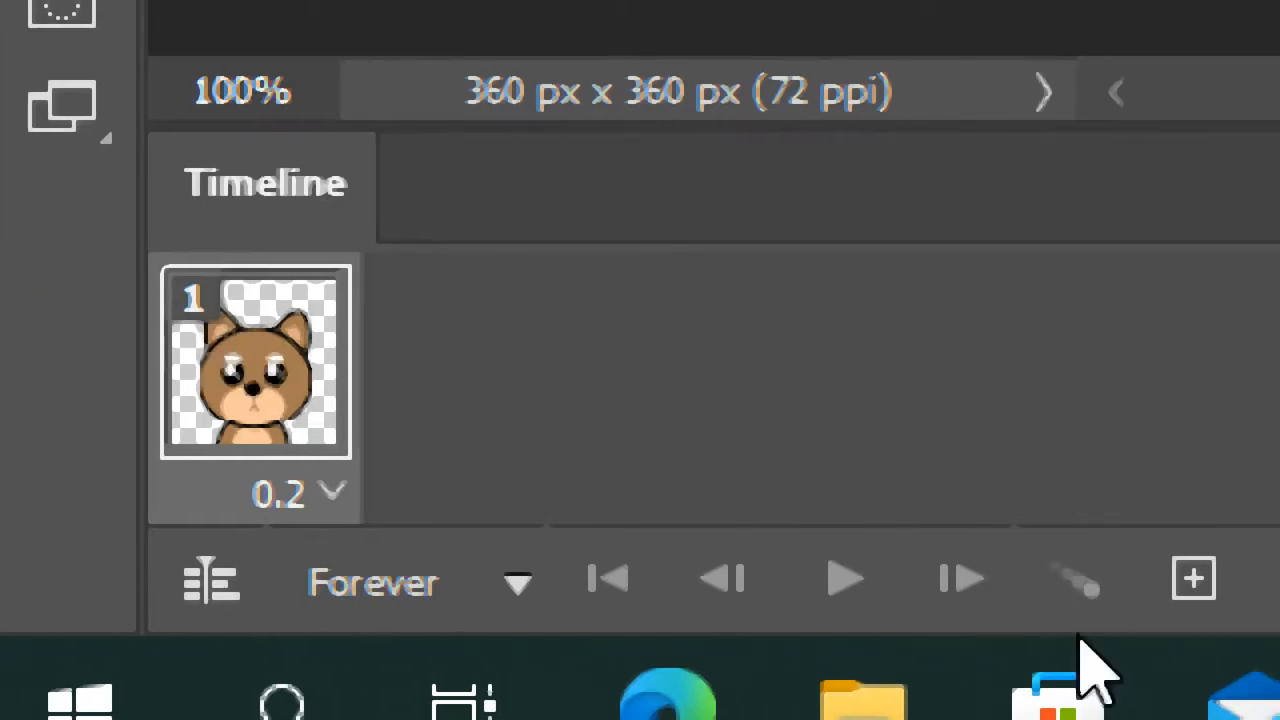
Step: Add a second animation frame that shows only layer group 2
click(1192, 580)
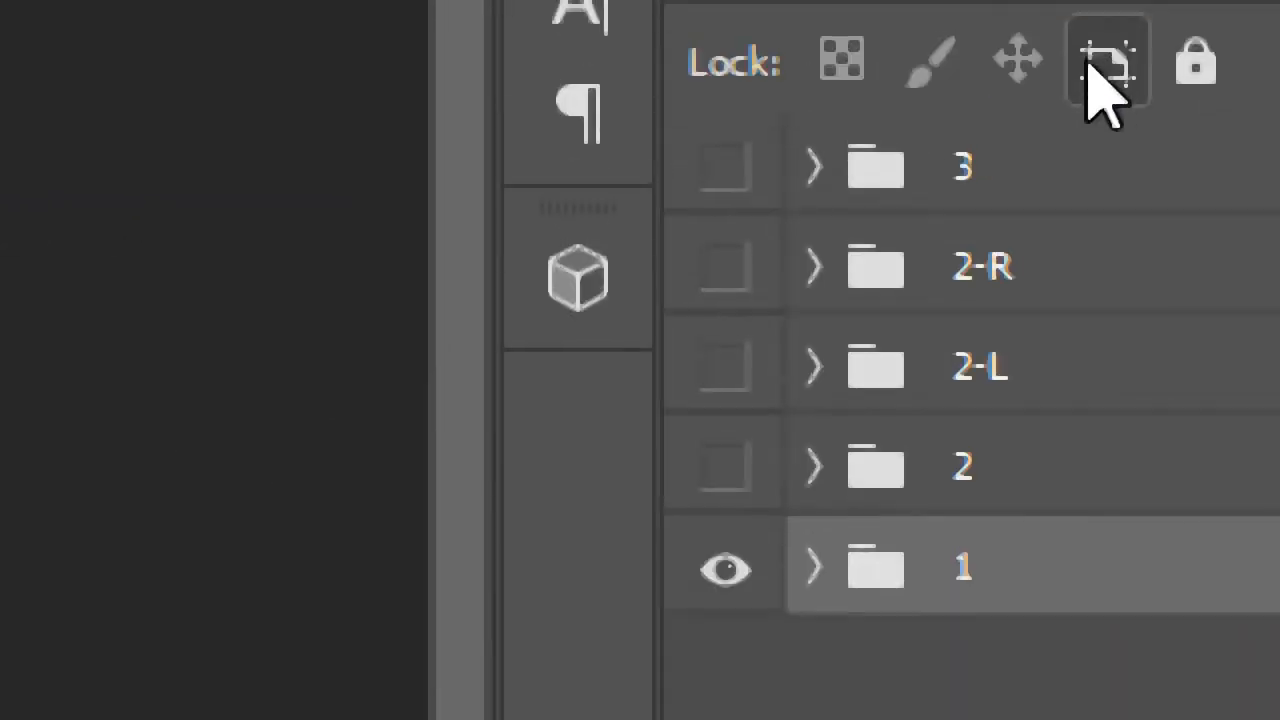
click(721, 490)
click(720, 545)
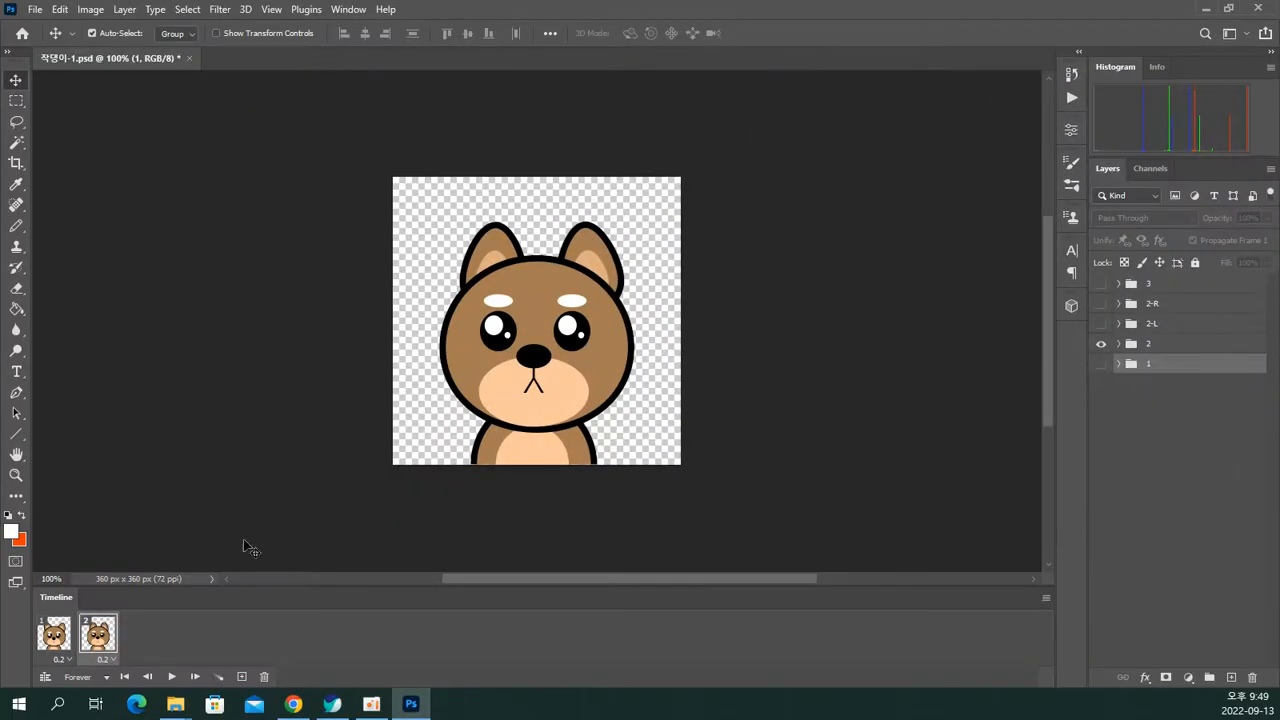
Step: Play the two-frame animation from frame 1 and stop the playback
click(54, 633)
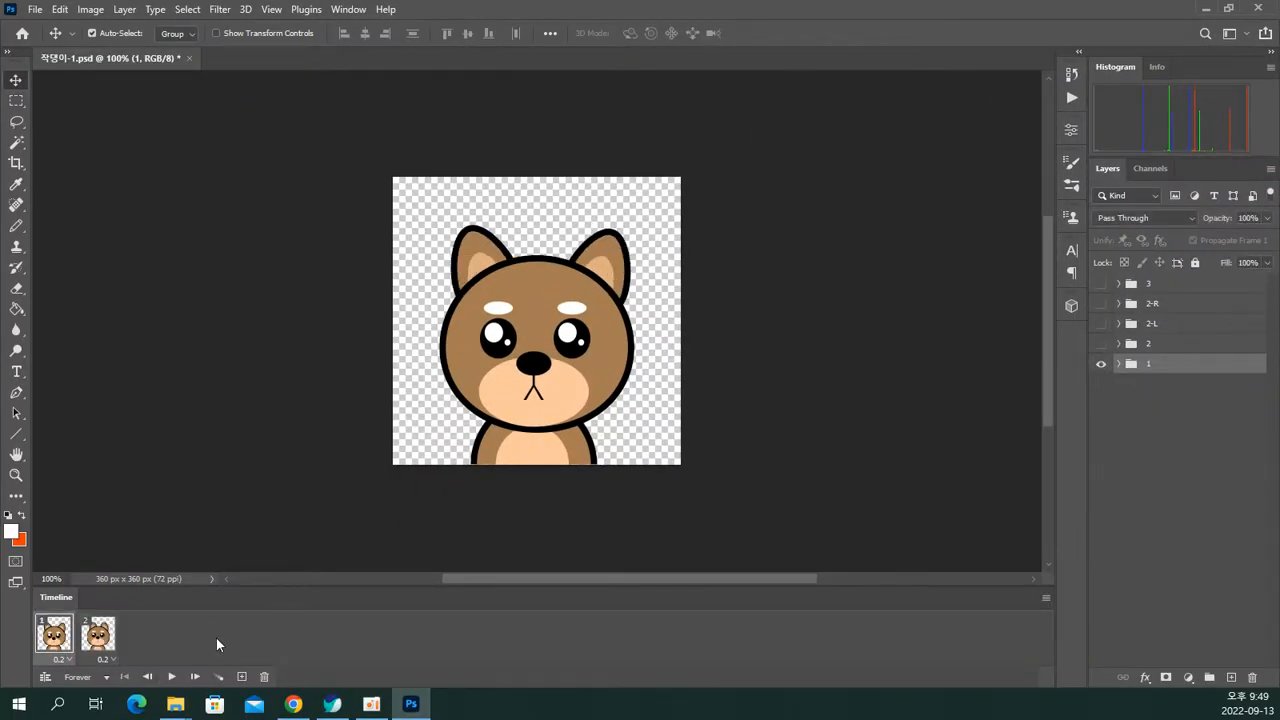
key(space)
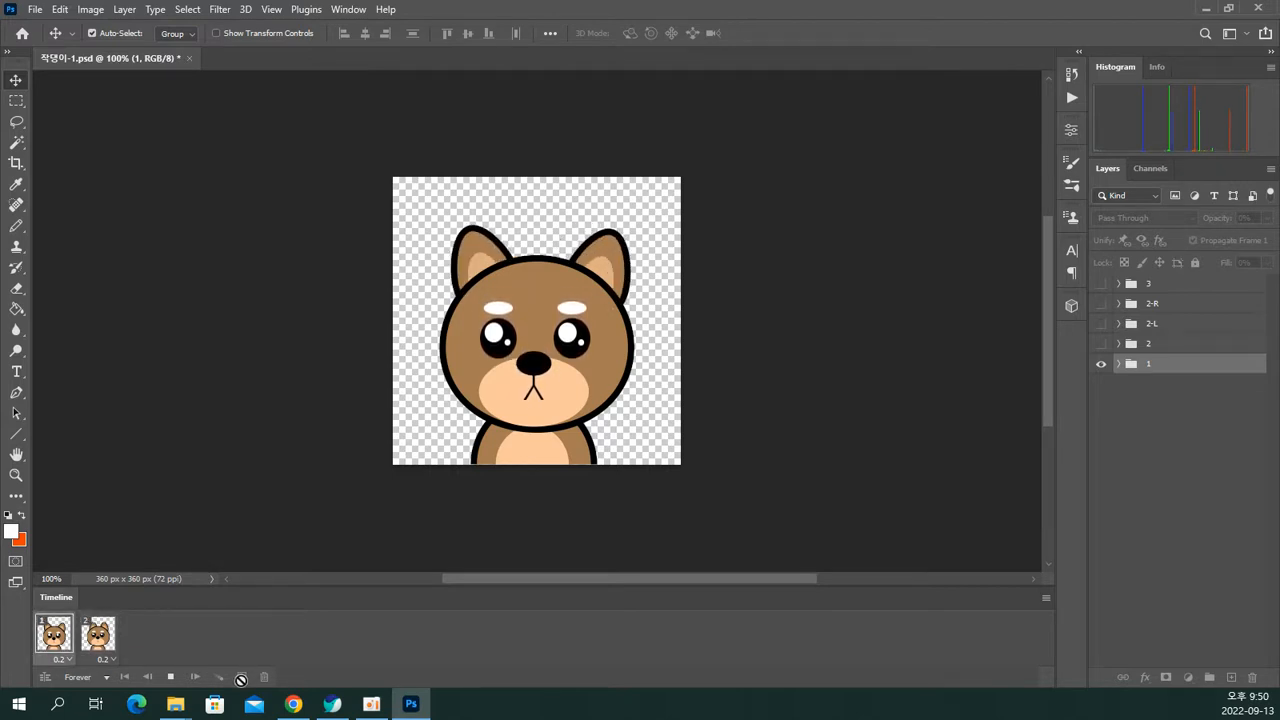
click(171, 677)
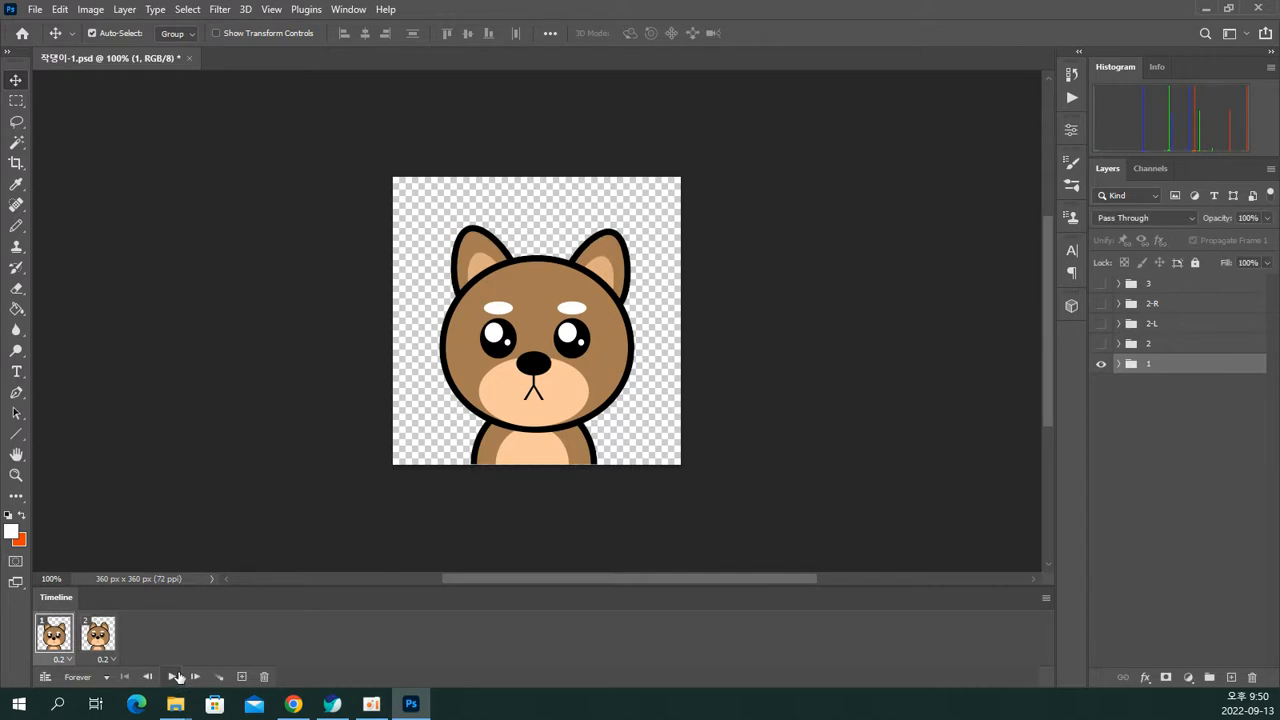
Step: Add a third animation frame after frame 2 that shows only layer group 2-L
click(96, 633)
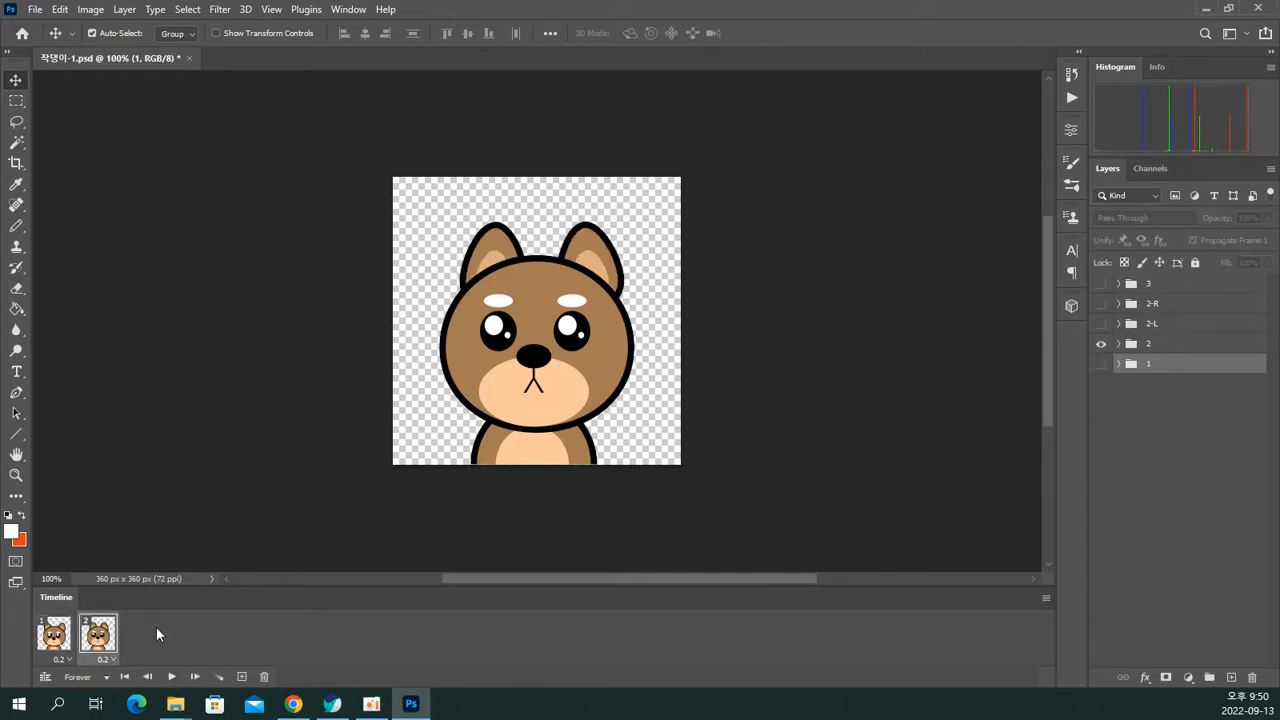
click(241, 677)
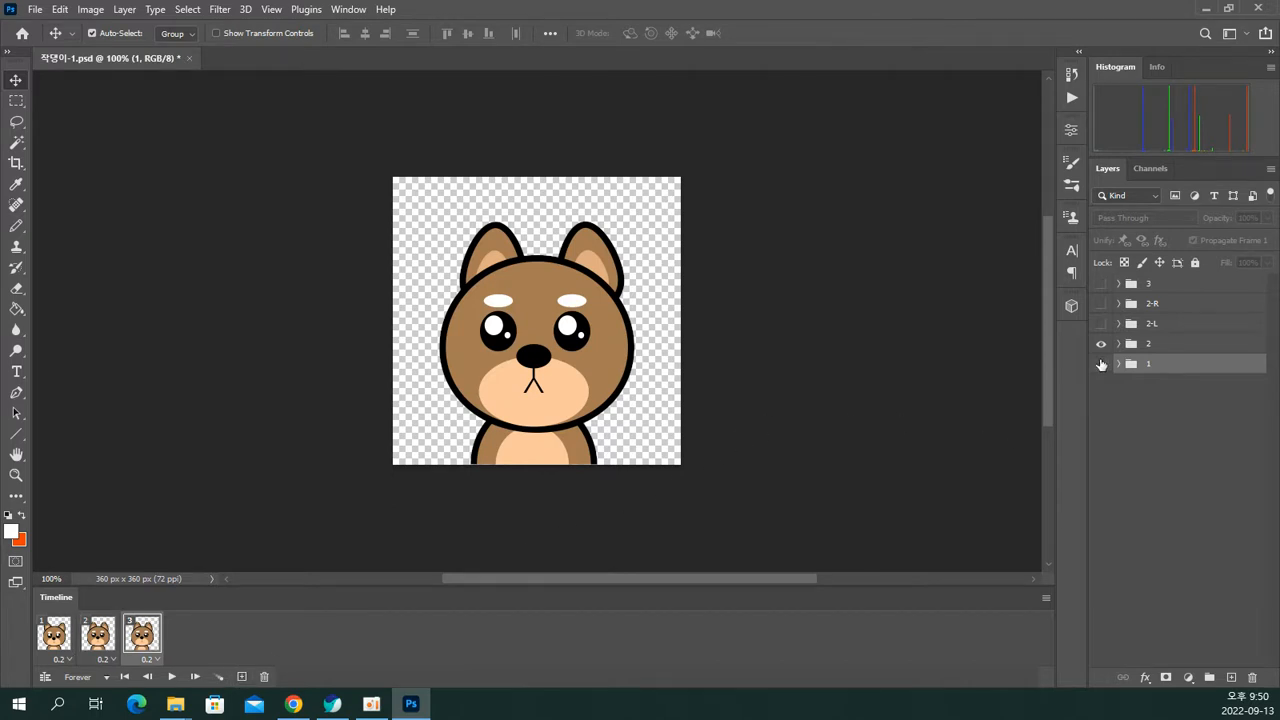
click(1101, 343)
click(1100, 323)
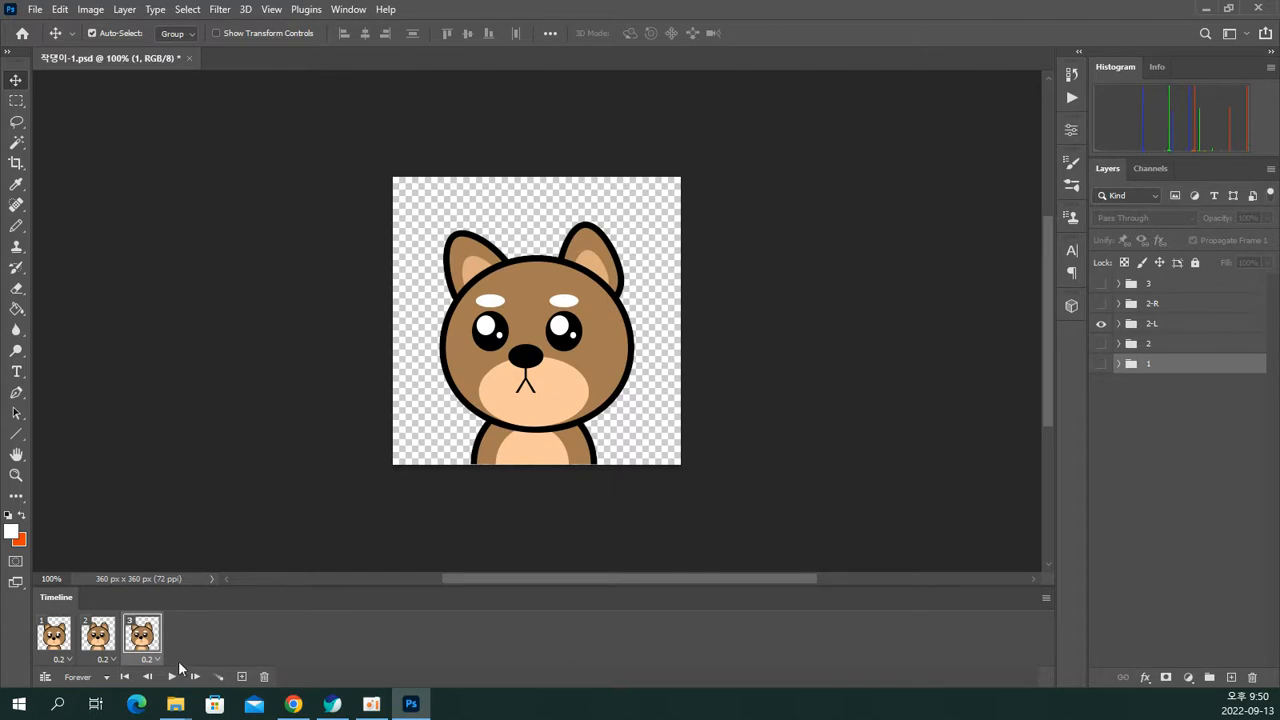
Step: Add a fourth animation frame that shows only layer group 2-R
click(241, 678)
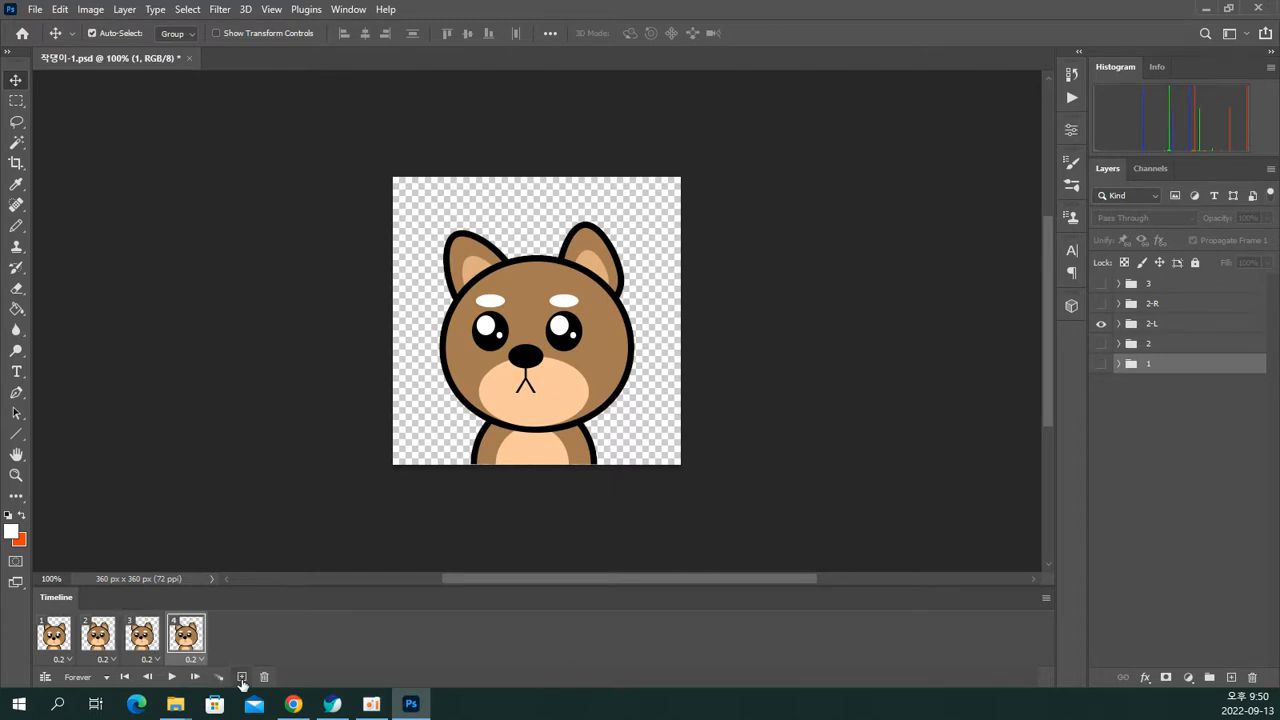
click(1100, 323)
click(1101, 303)
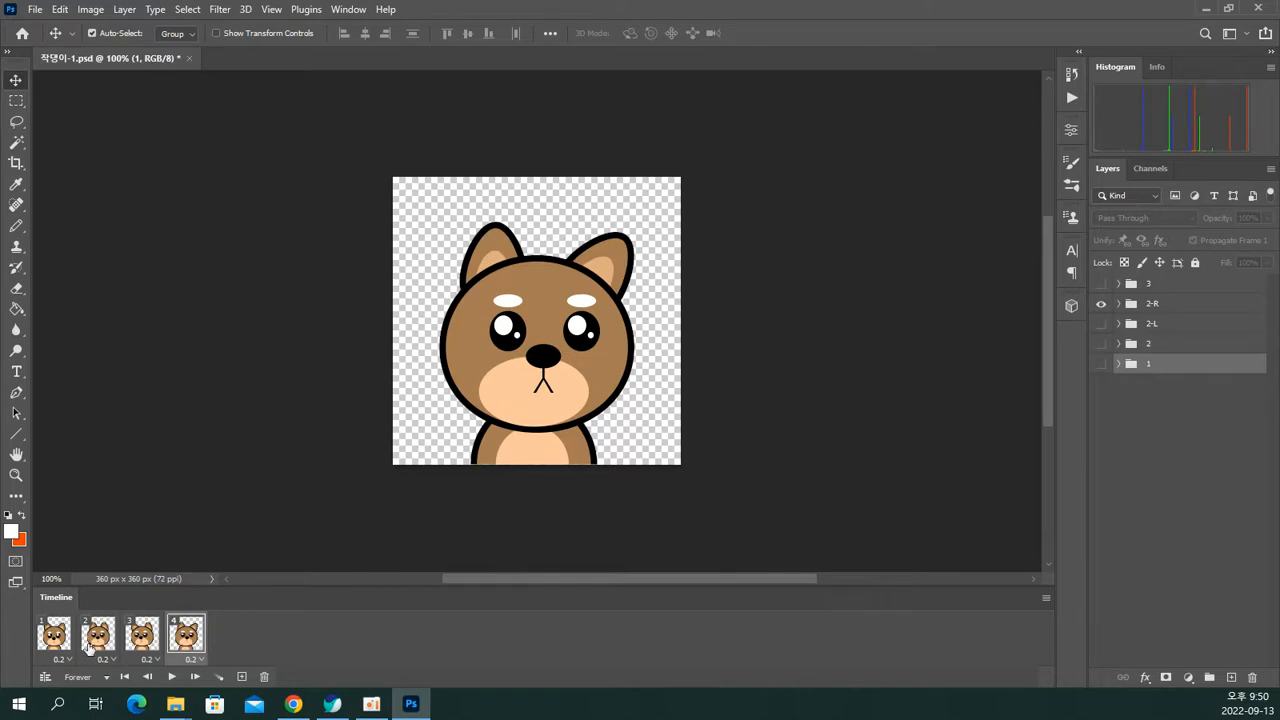
Step: Review frames 1 to 4 in order, and add a fifth frame that shows only layer group 3
click(55, 648)
click(97, 638)
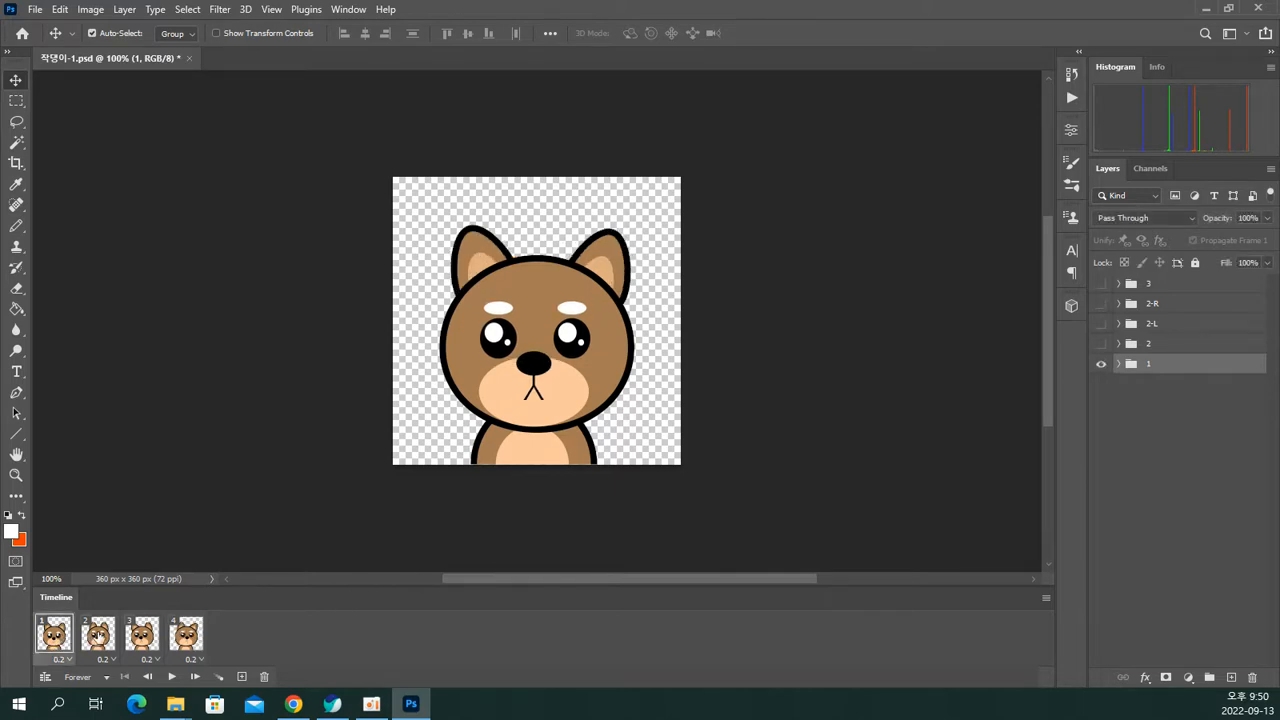
click(150, 637)
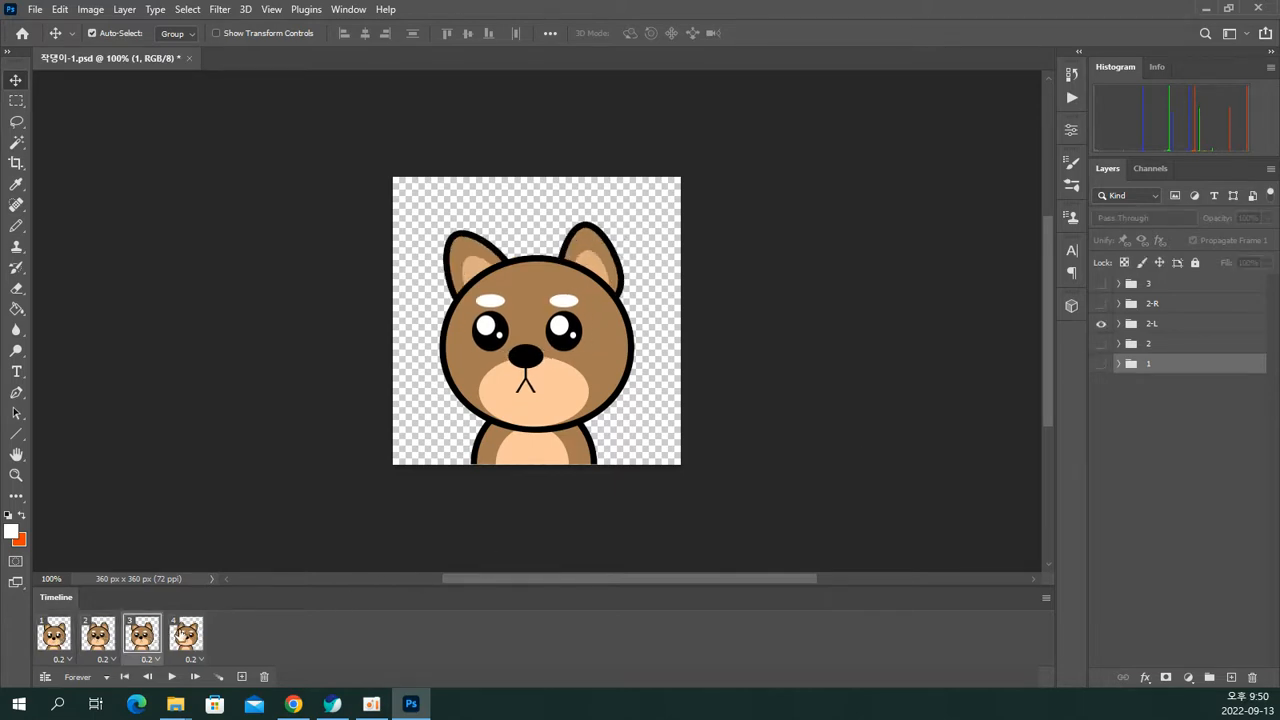
click(184, 634)
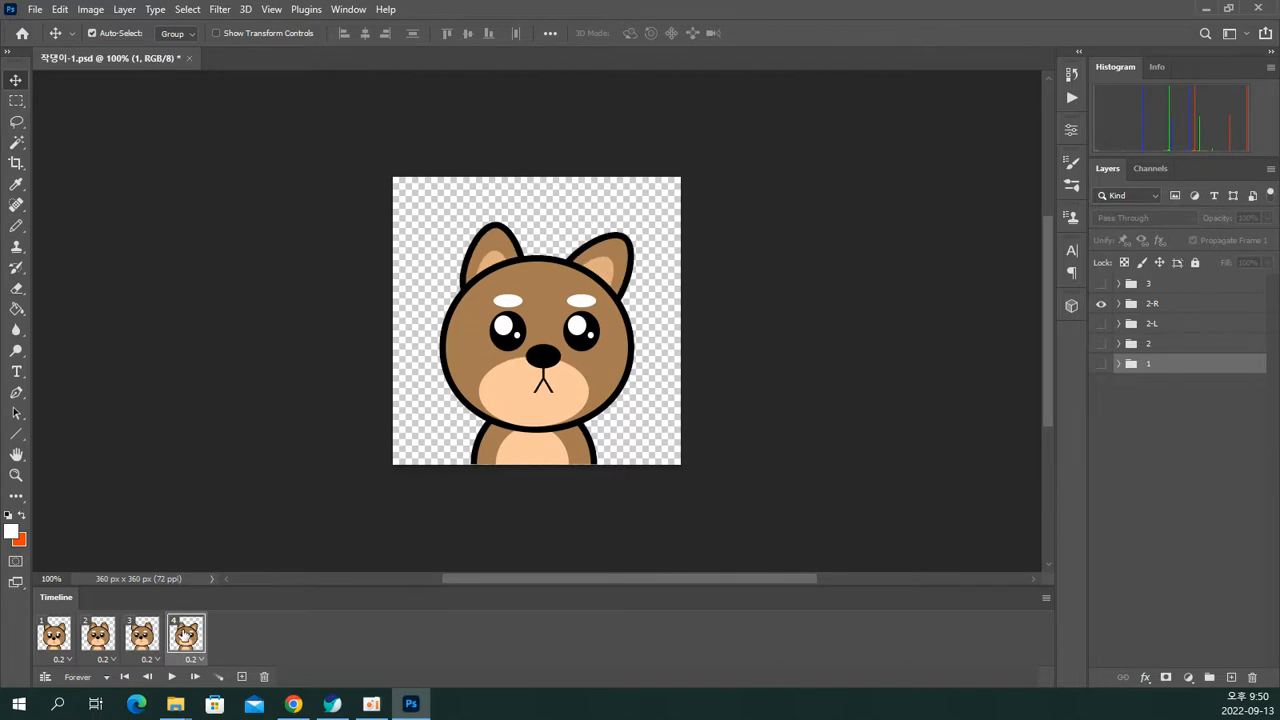
click(242, 678)
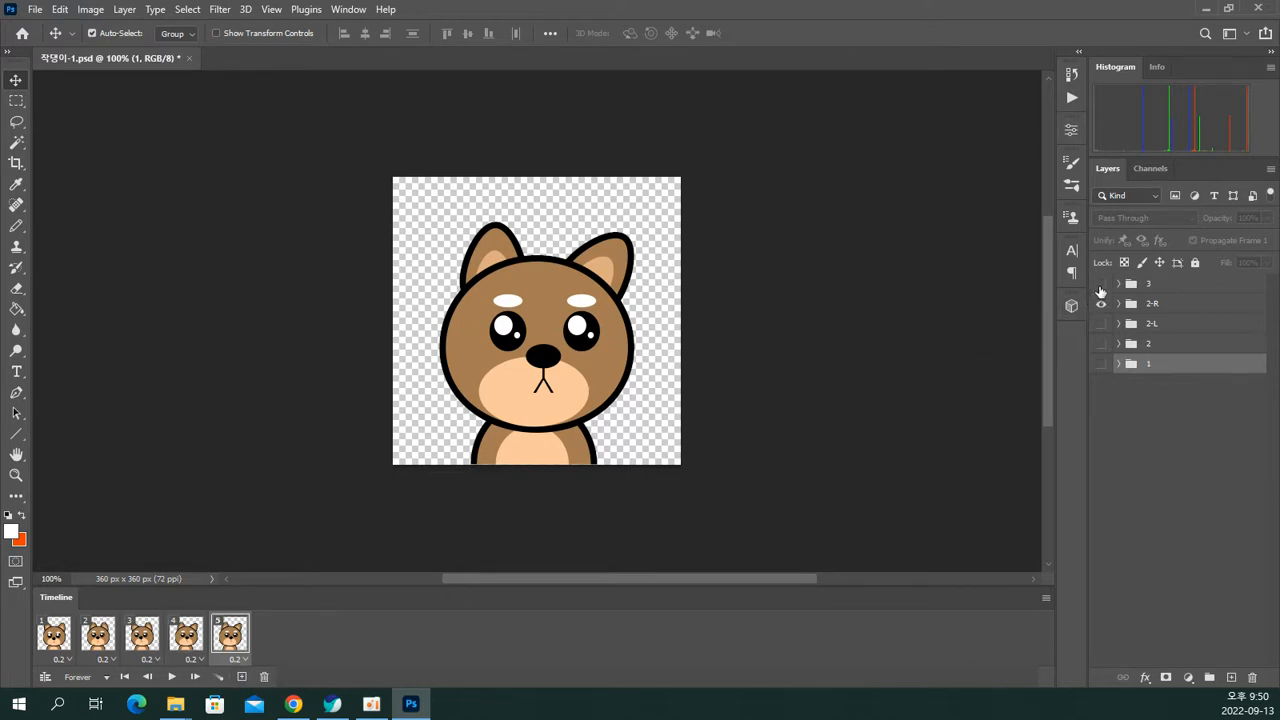
click(1101, 286)
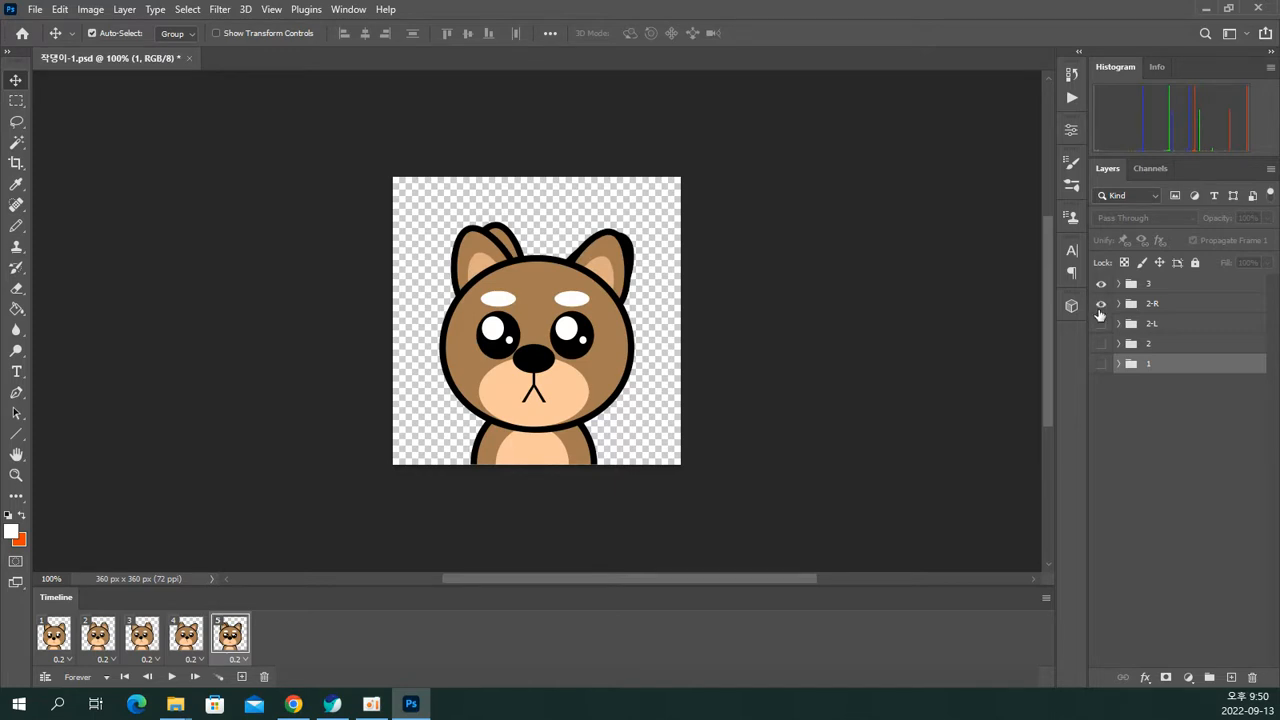
click(1101, 304)
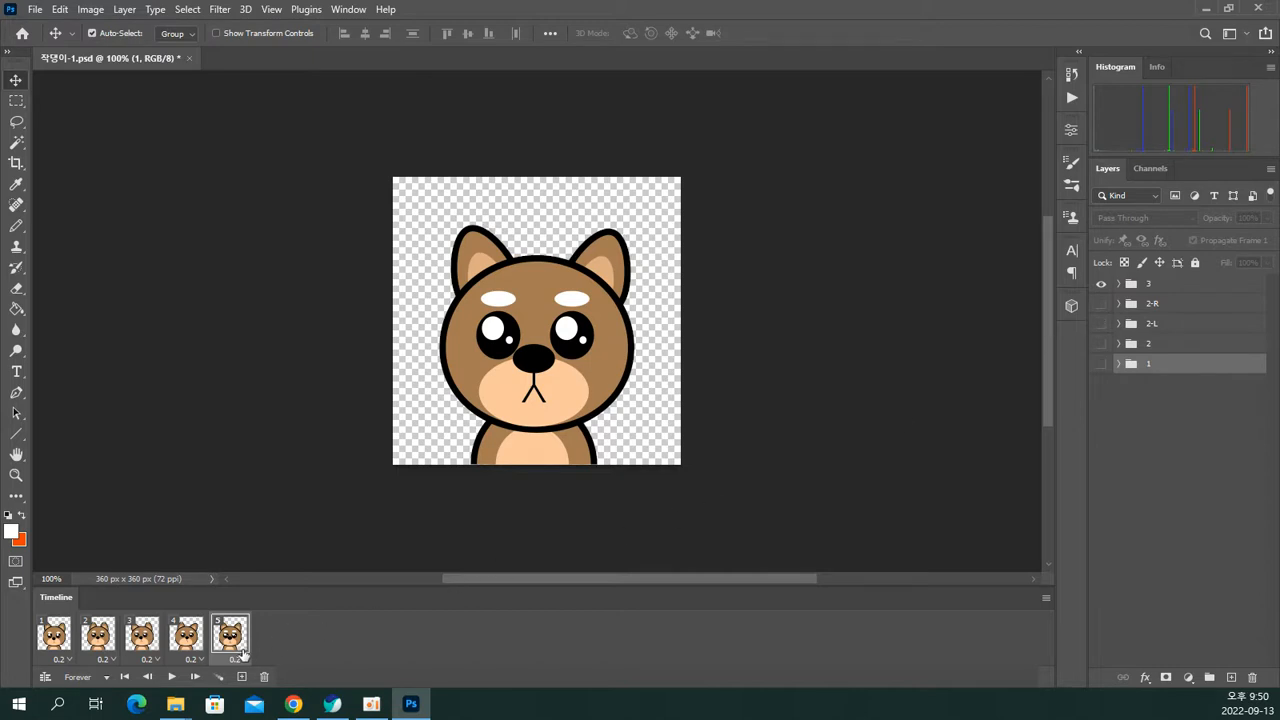
Step: Compare frames 4 and 5, and add a sixth frame after frame 5 that shows only layer group 1
click(186, 638)
click(221, 640)
click(240, 677)
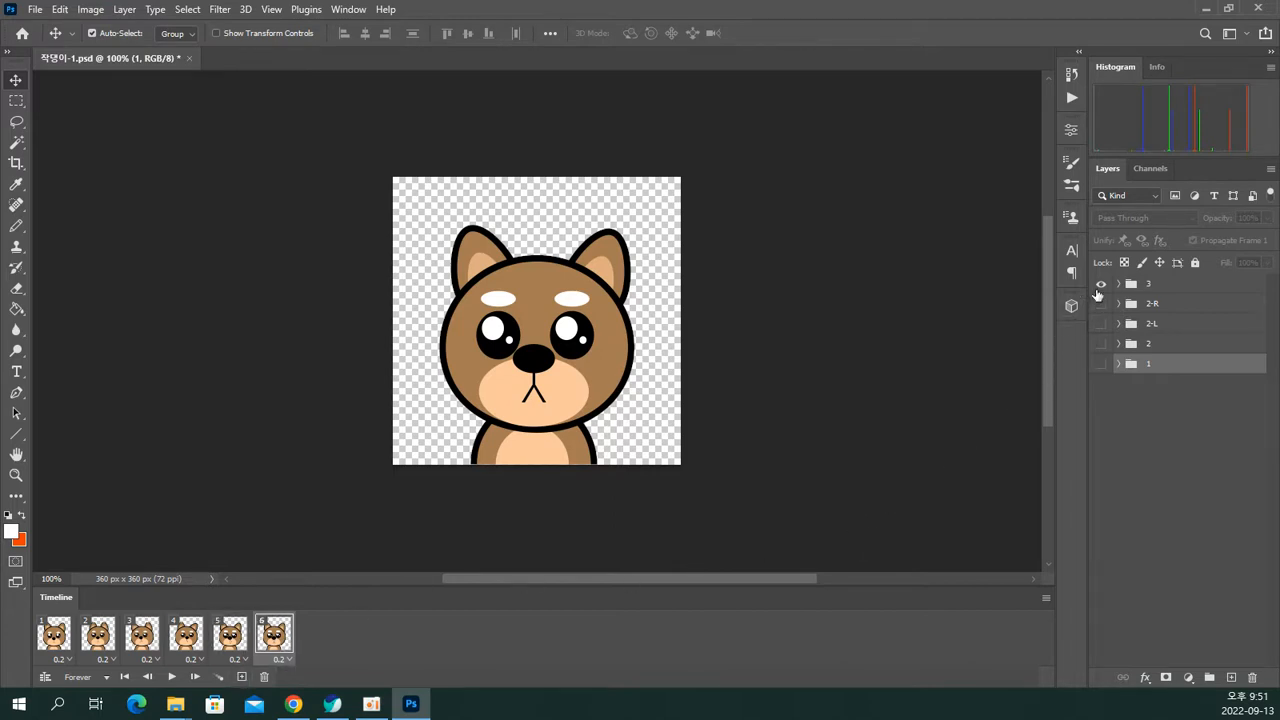
click(1100, 285)
click(1102, 364)
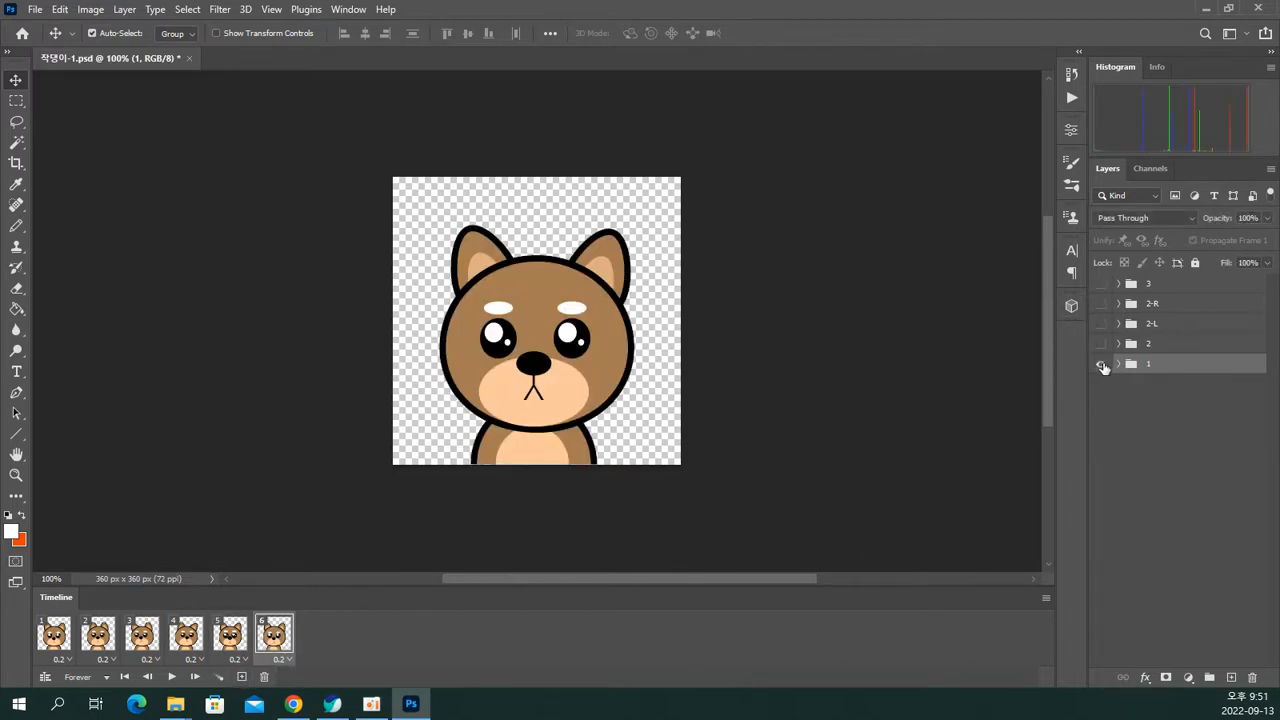
Step: Alternate repeatedly between frames 5 and 6 to examine the head movement between the two poses
click(232, 645)
click(272, 643)
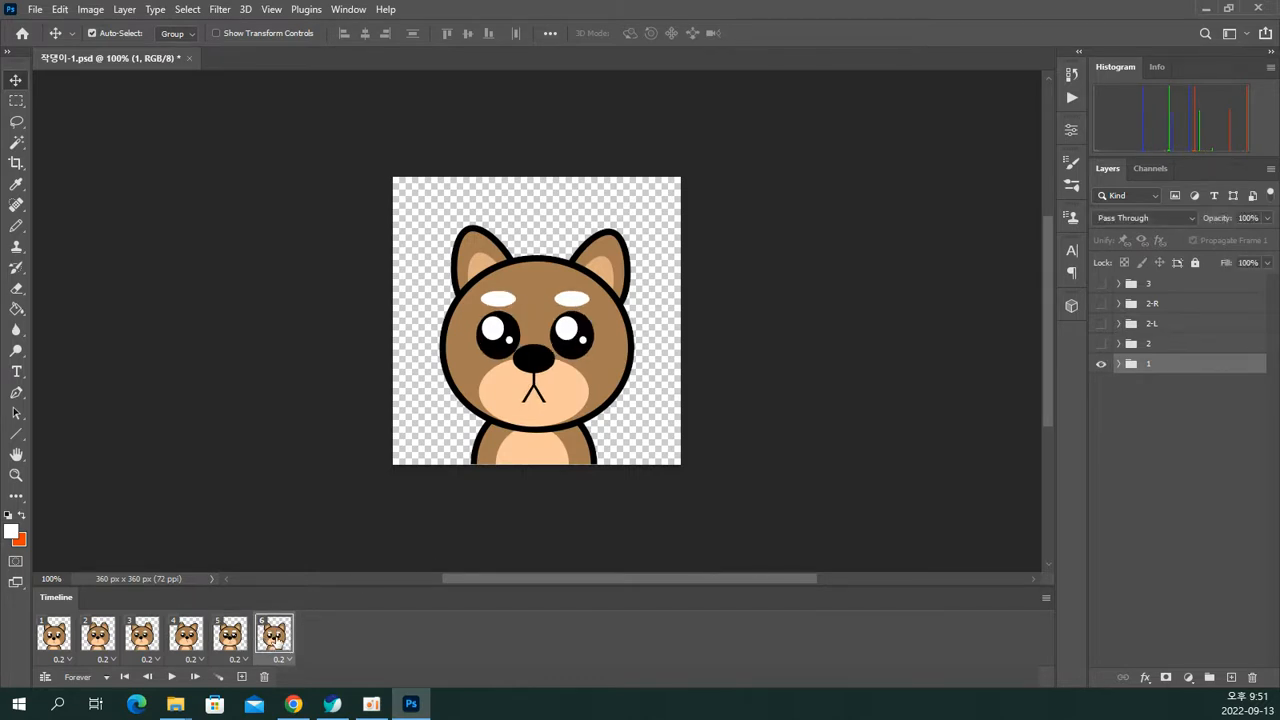
click(240, 645)
click(276, 643)
click(240, 645)
click(276, 645)
click(240, 645)
click(272, 641)
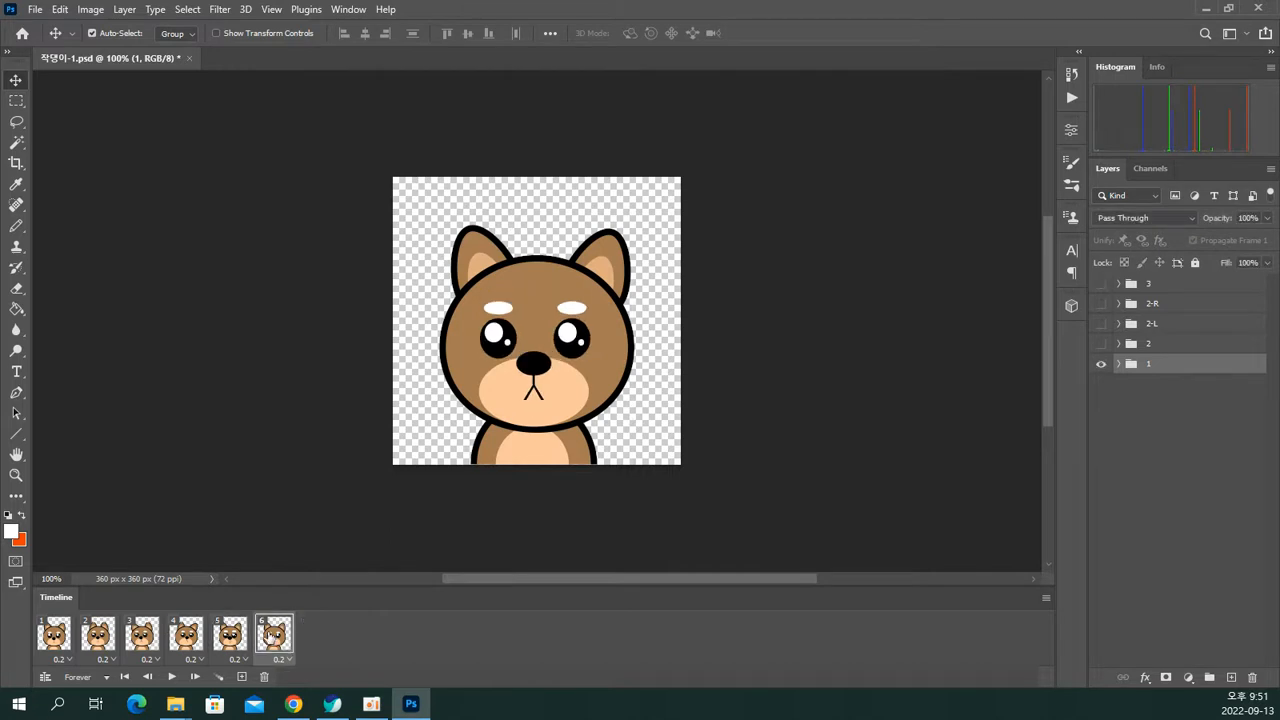
click(232, 645)
click(272, 641)
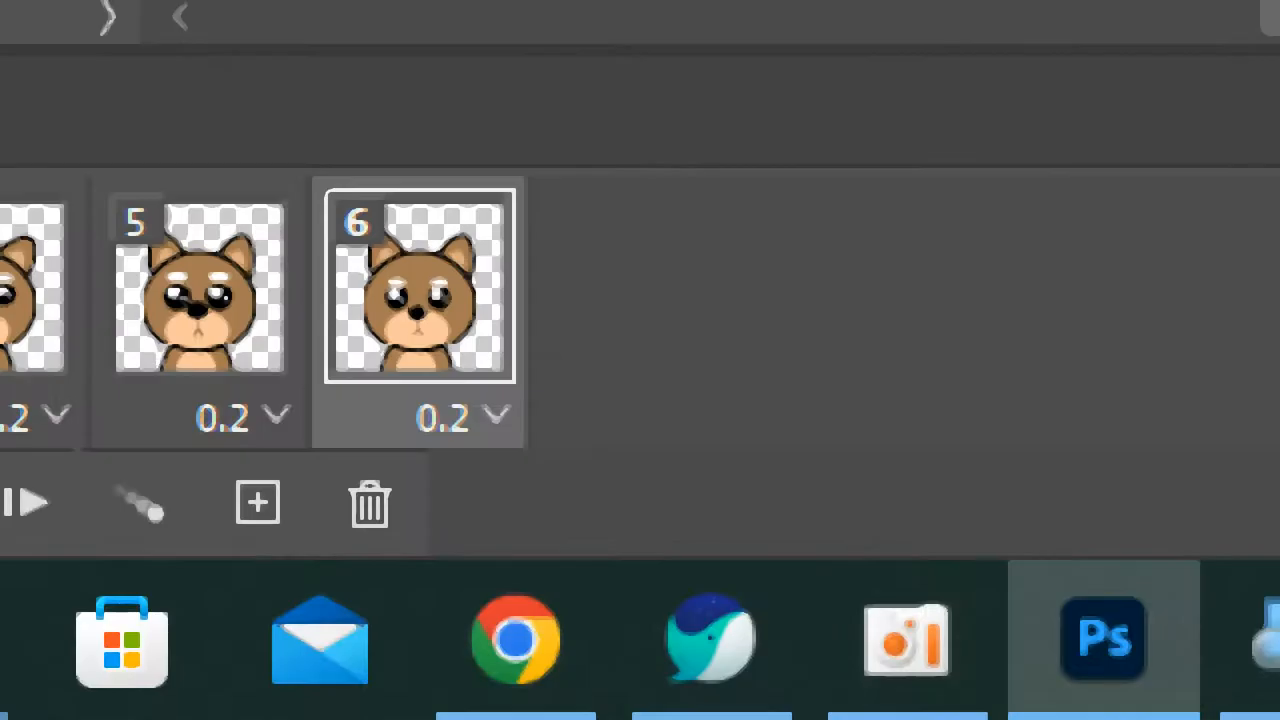
click(166, 265)
click(478, 255)
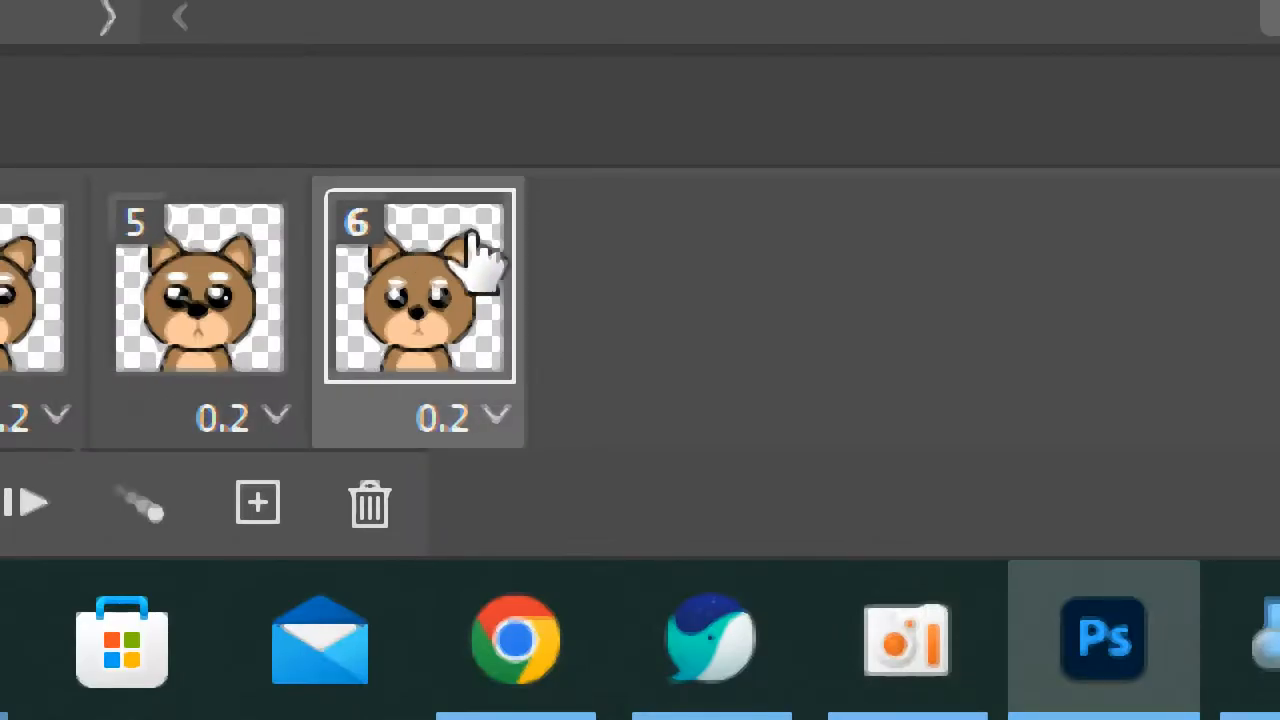
Step: Select frames 5 and 6 together and duplicate the pair twice, extending the animation to ten frames
click(243, 290)
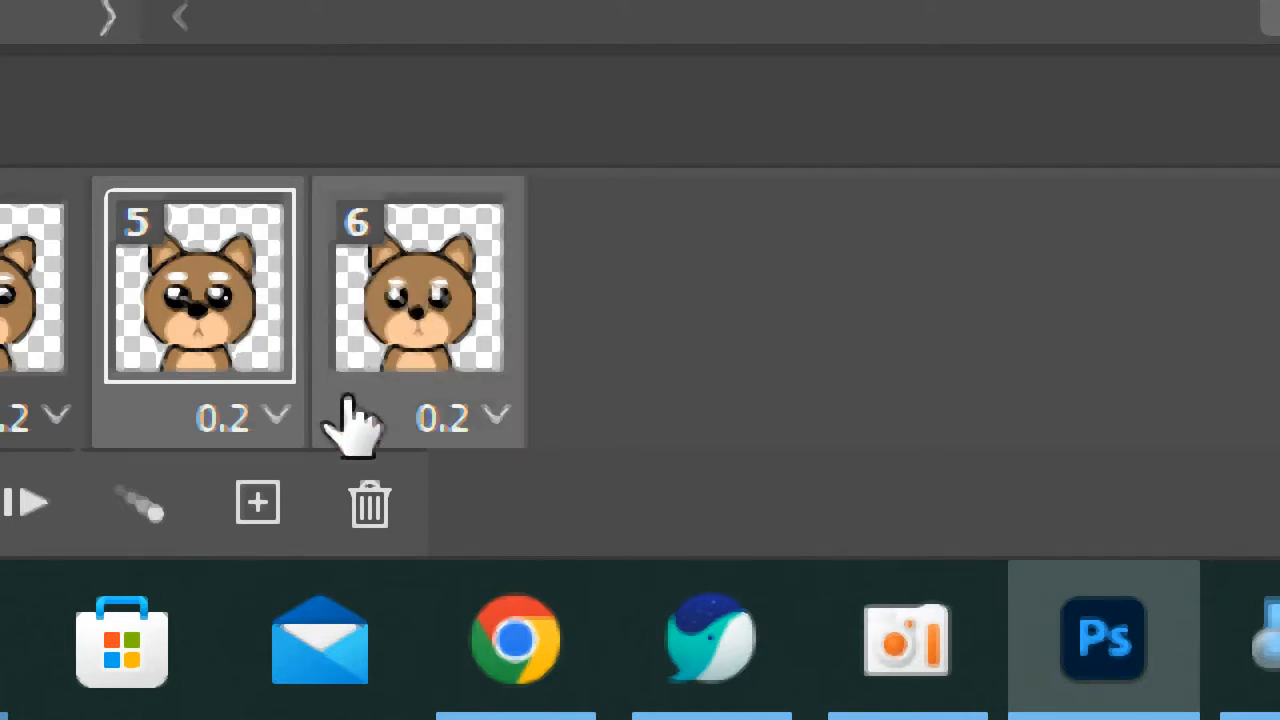
click(258, 505)
click(258, 505)
click(258, 505)
click(258, 505)
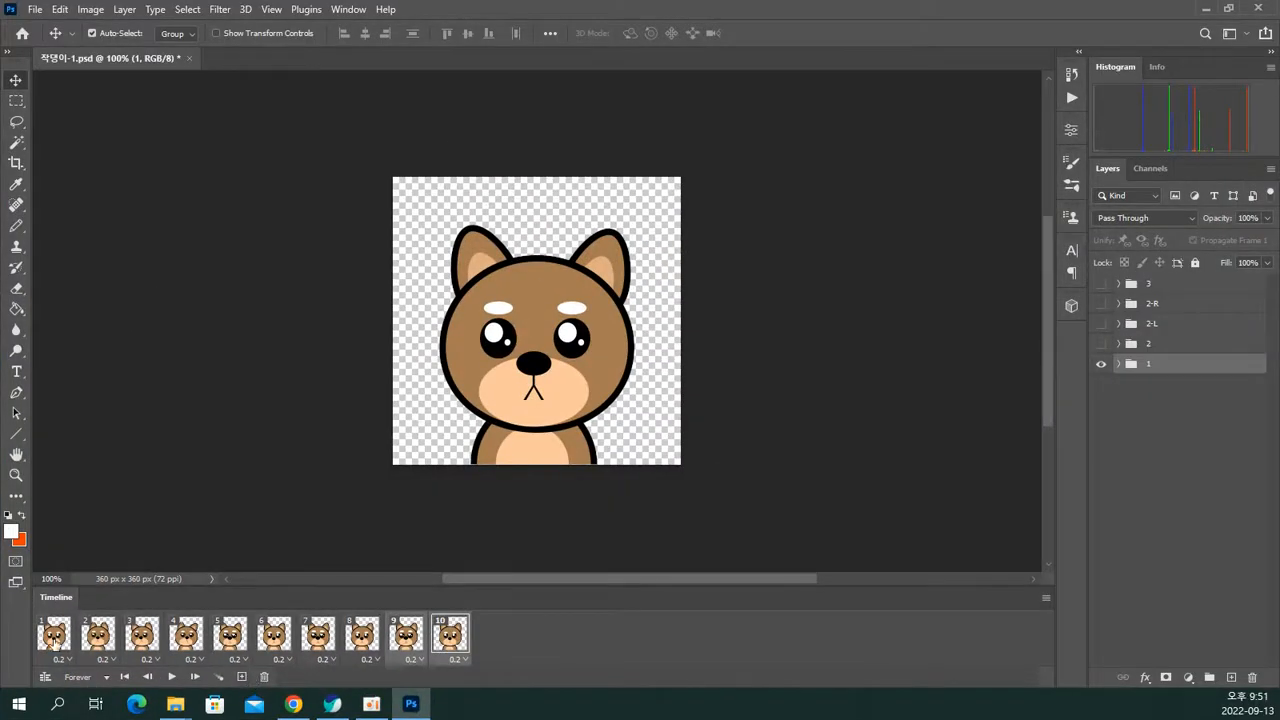
Step: Play the ten-frame animation from frame 1 on the canvas to examine its movement, and stop playback
click(55, 640)
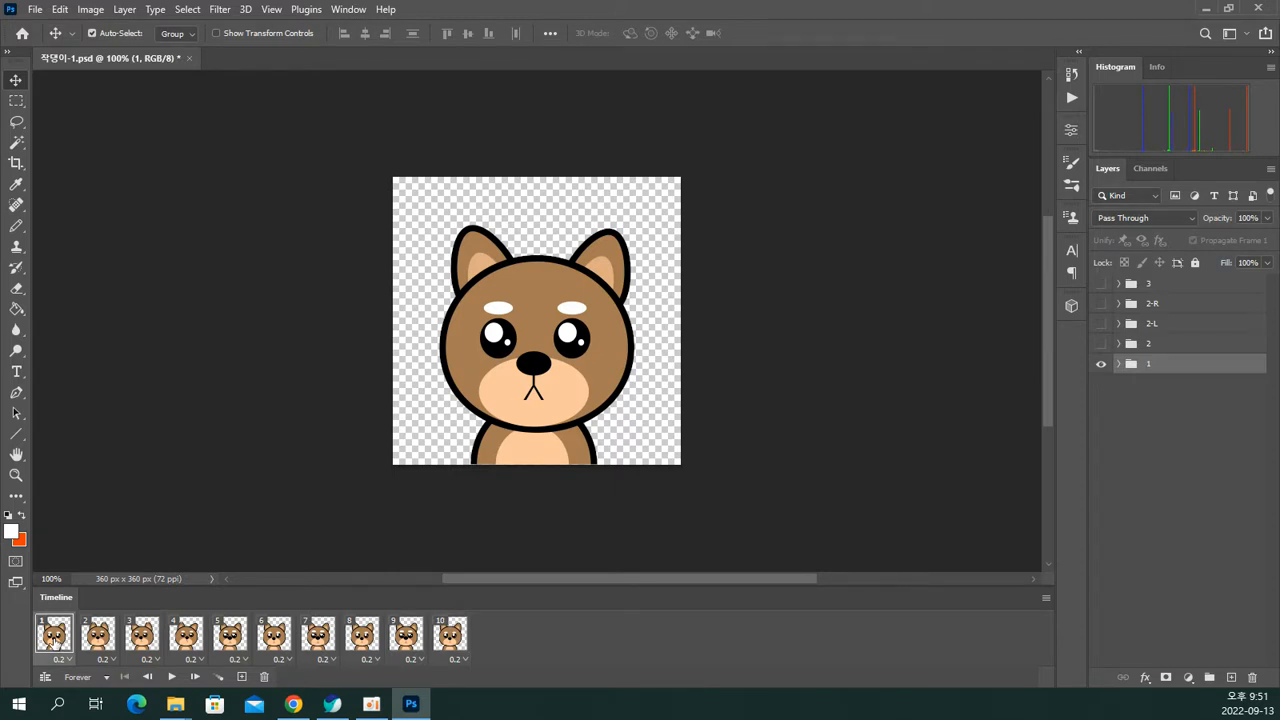
key(space)
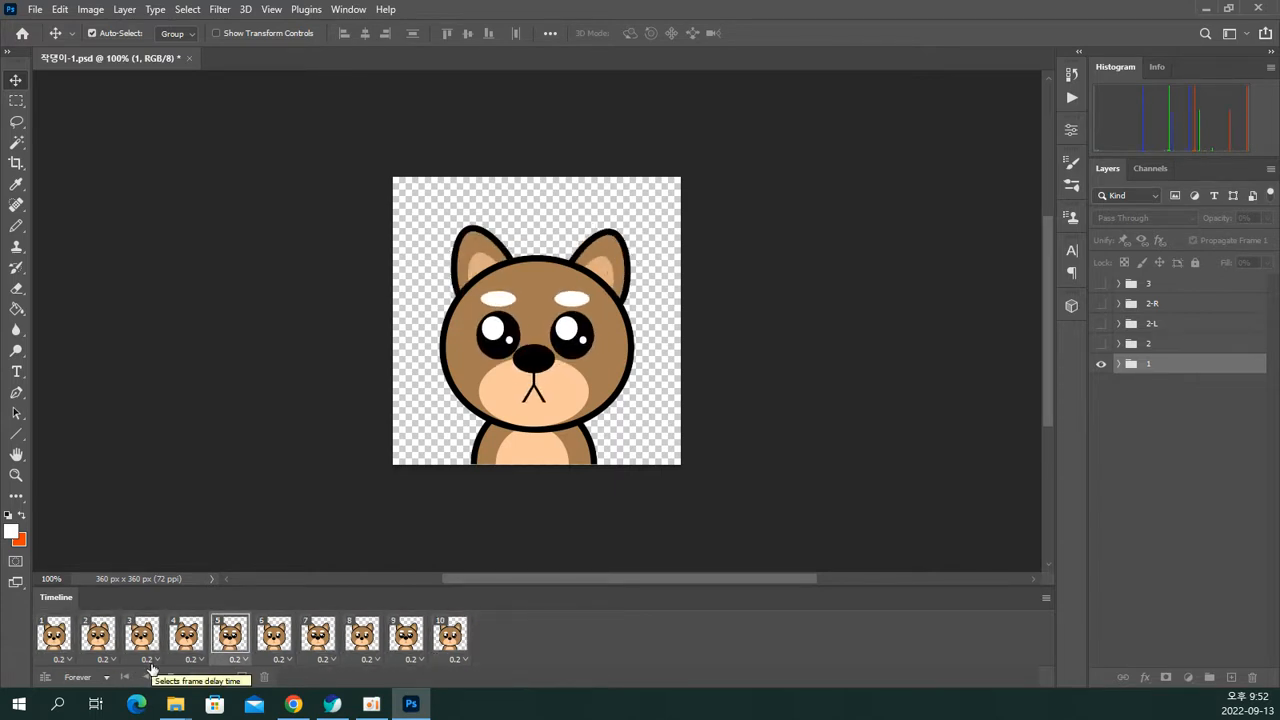
key(space)
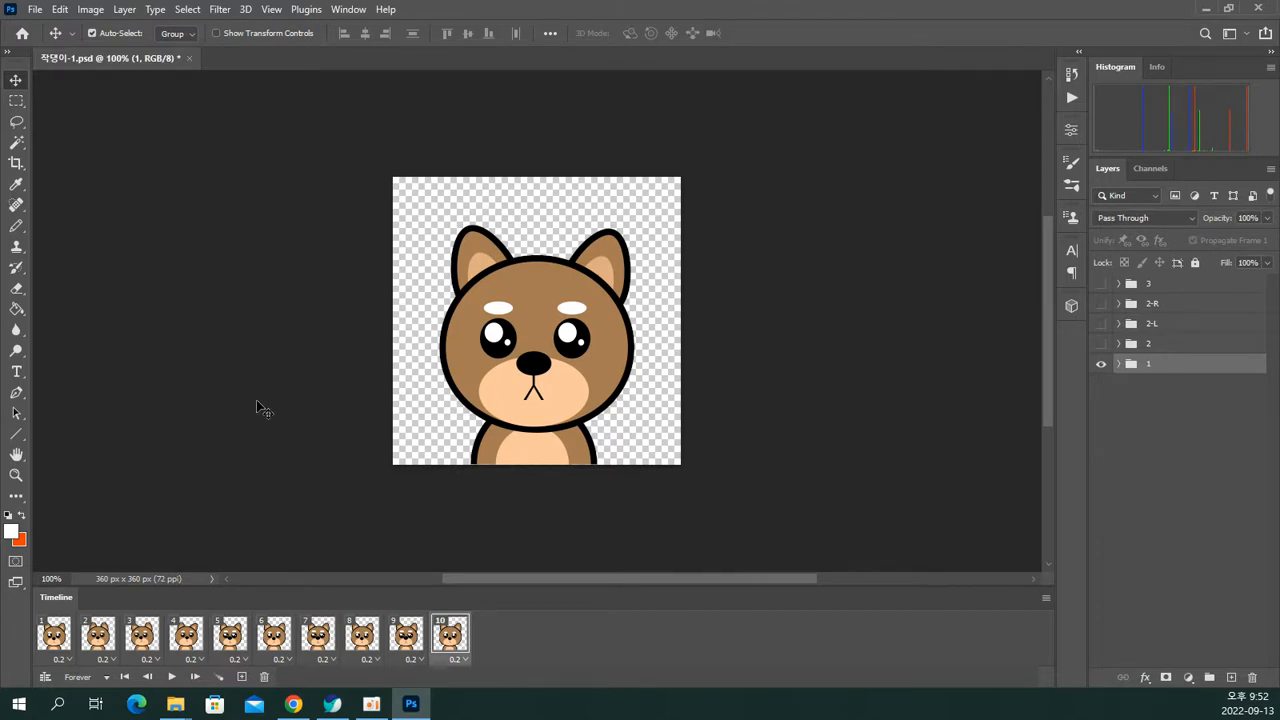
Step: Open the Save for Web (Legacy) export of the animation and preview it as a GIF from the first frame
click(33, 11)
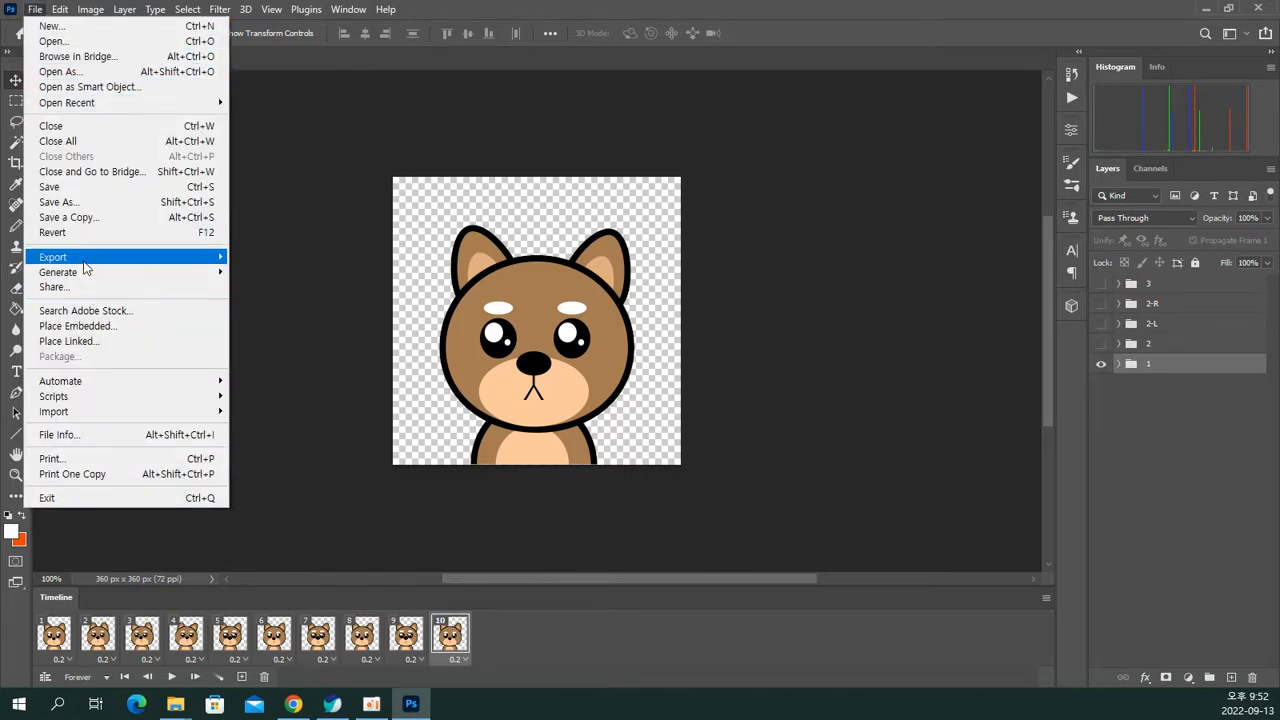
mouse_move(126, 260)
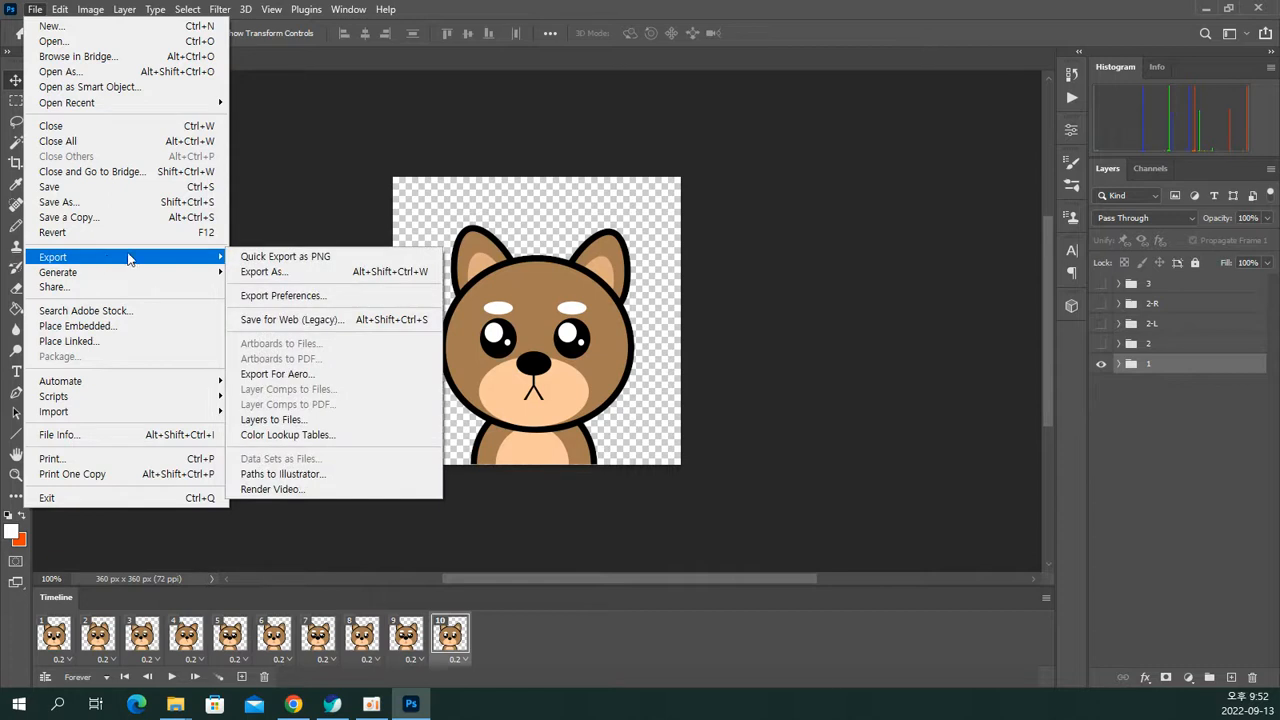
click(341, 322)
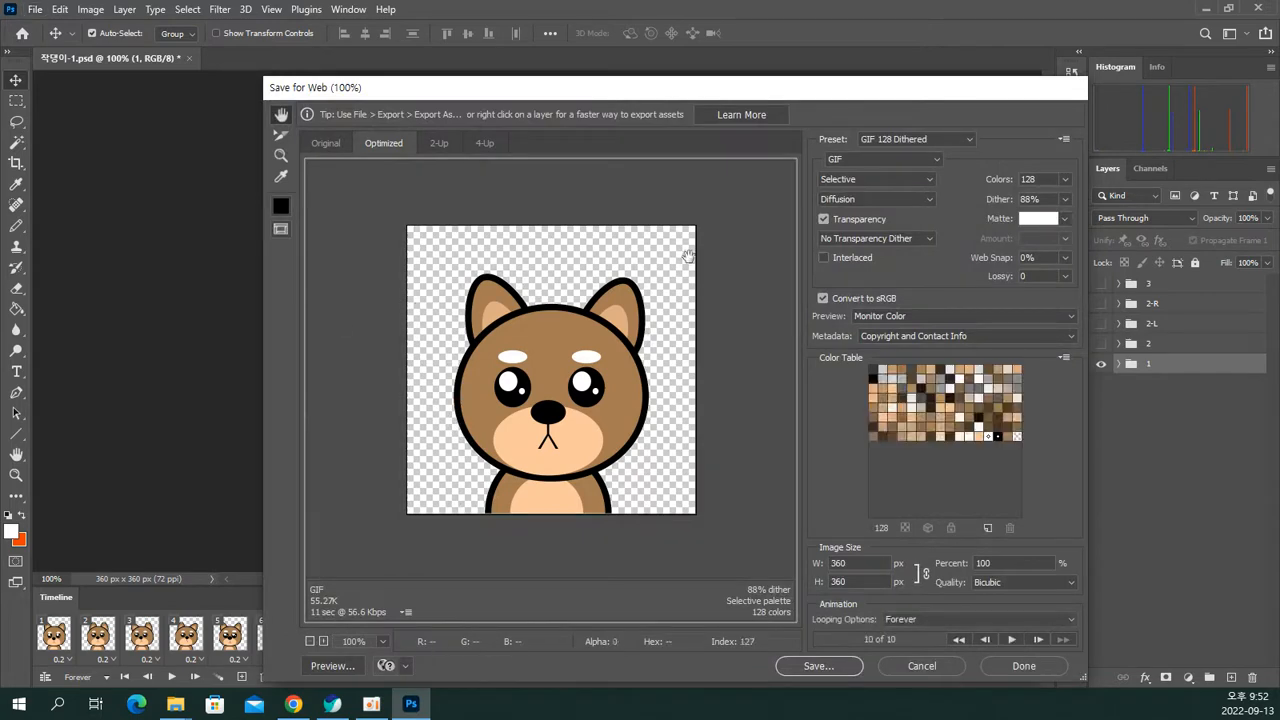
drag(842, 101, 869, 44)
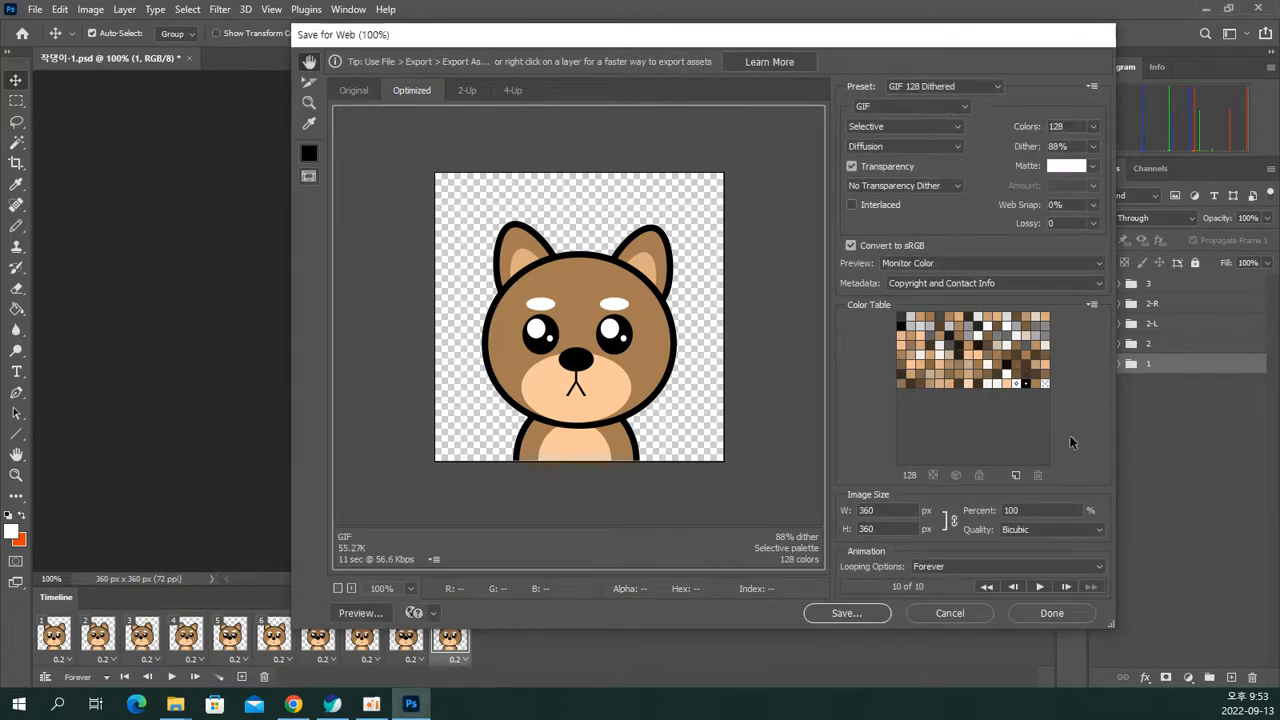
click(986, 587)
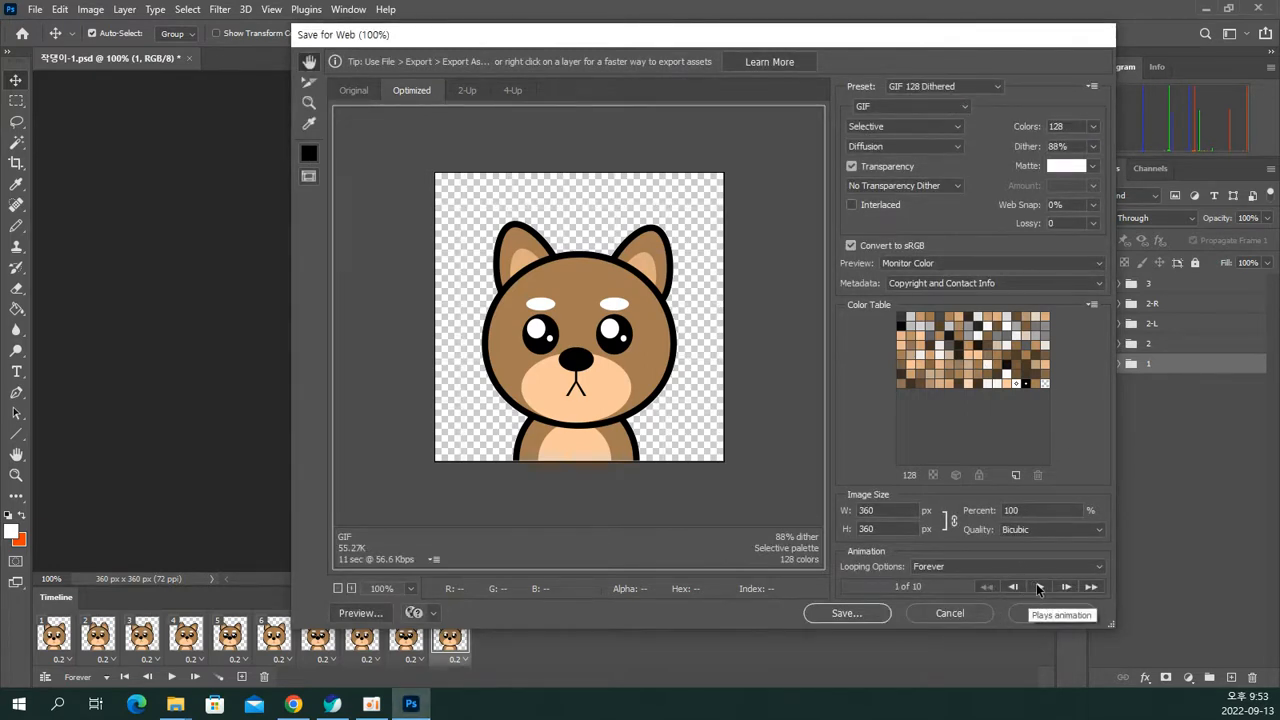
click(1039, 588)
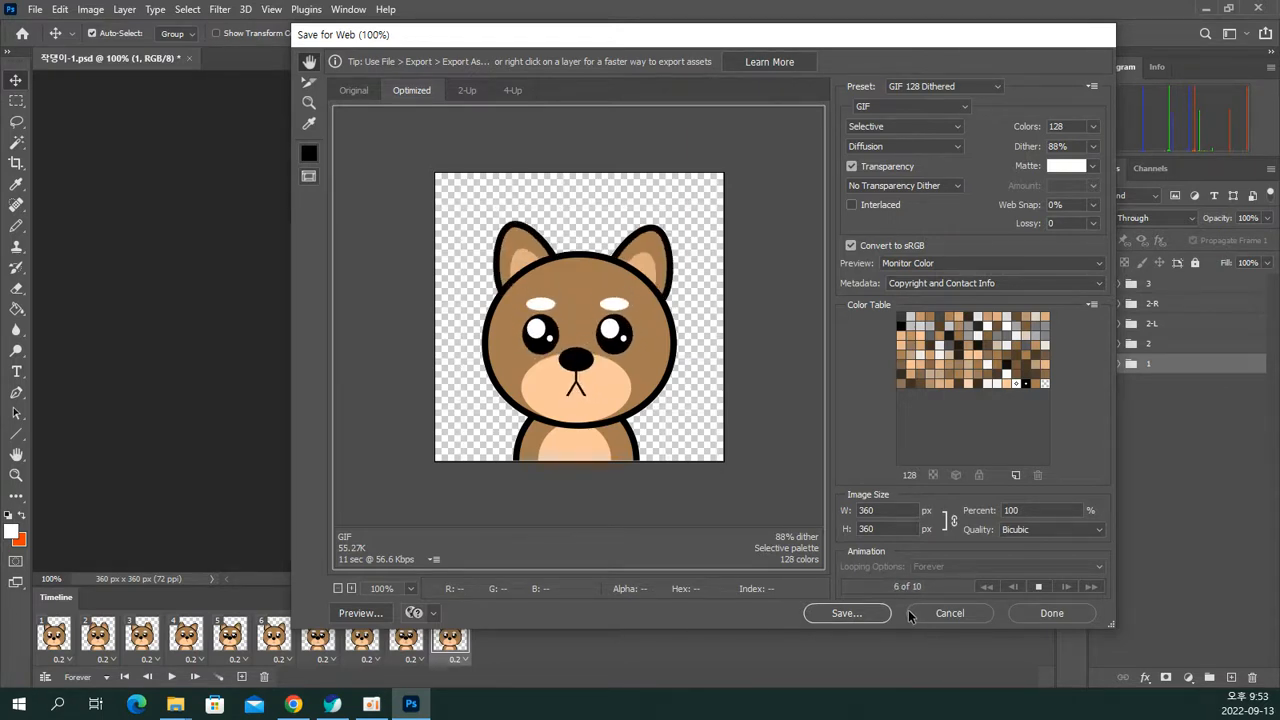
Step: Save the optimized animation as 작댕이-1.gif in the USB folder on drive E, with the Images Only format
click(846, 613)
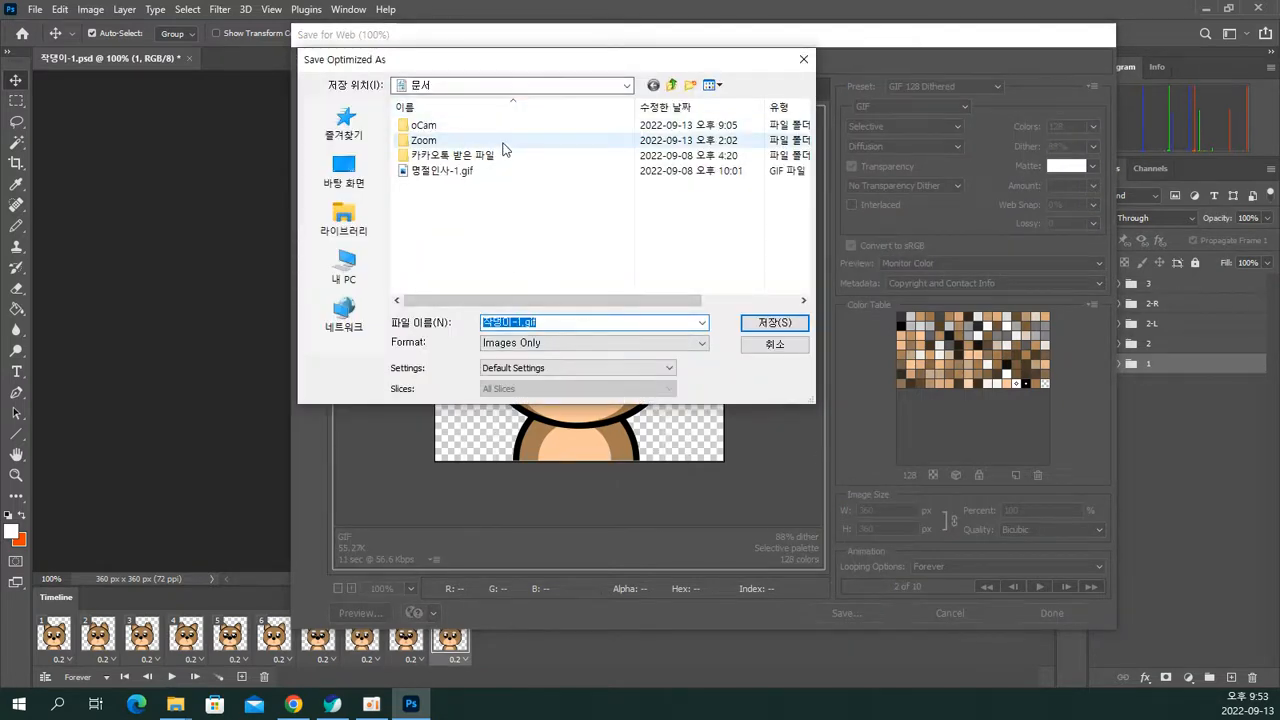
click(360, 280)
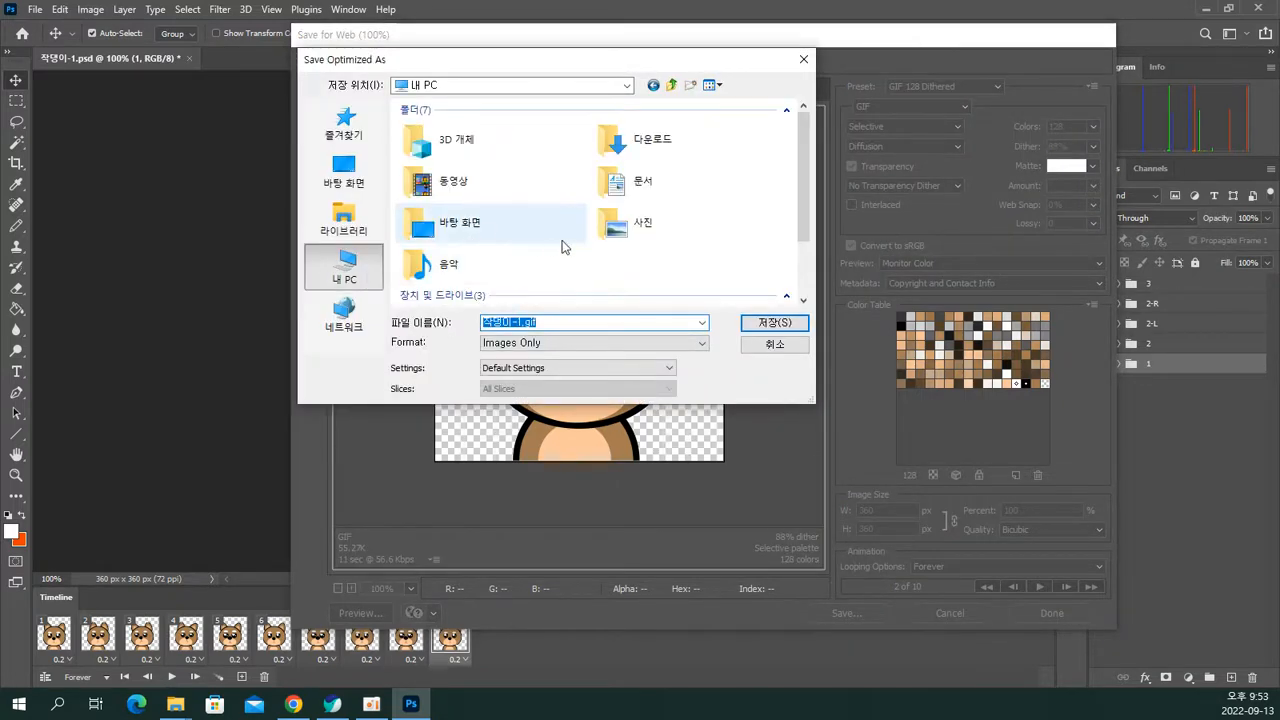
scroll(615, 240, down, 2)
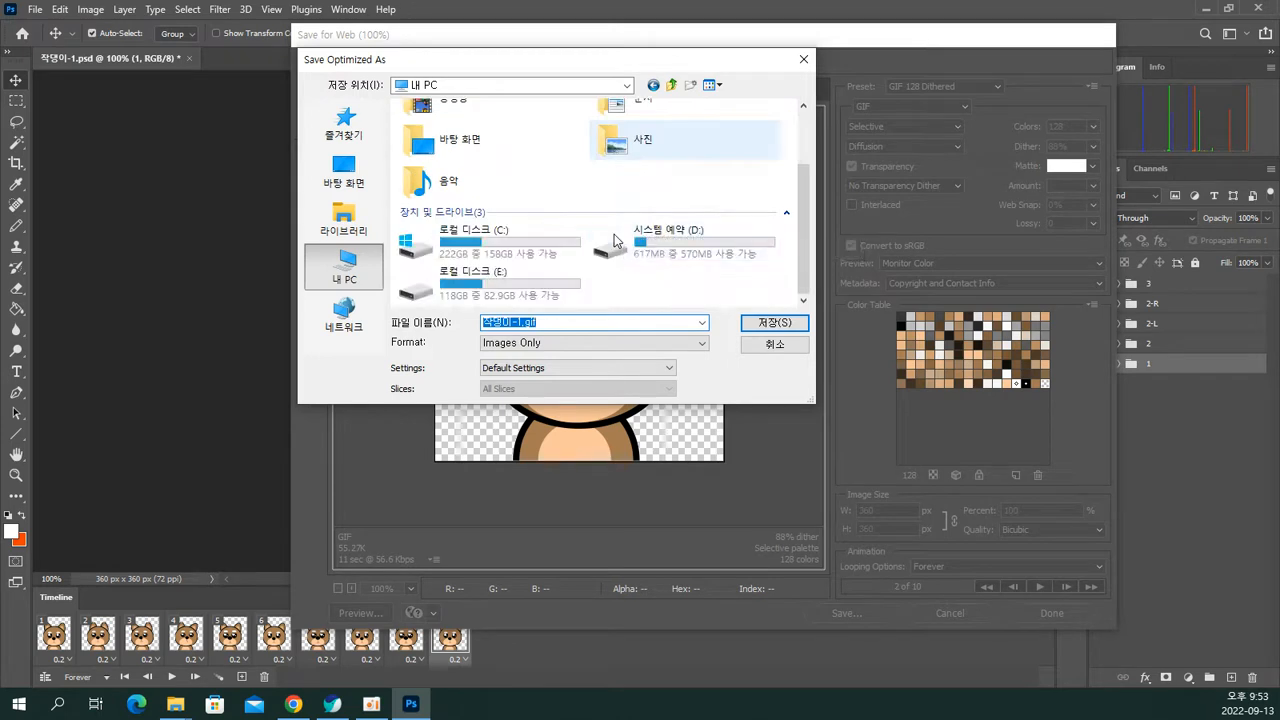
double_click(536, 286)
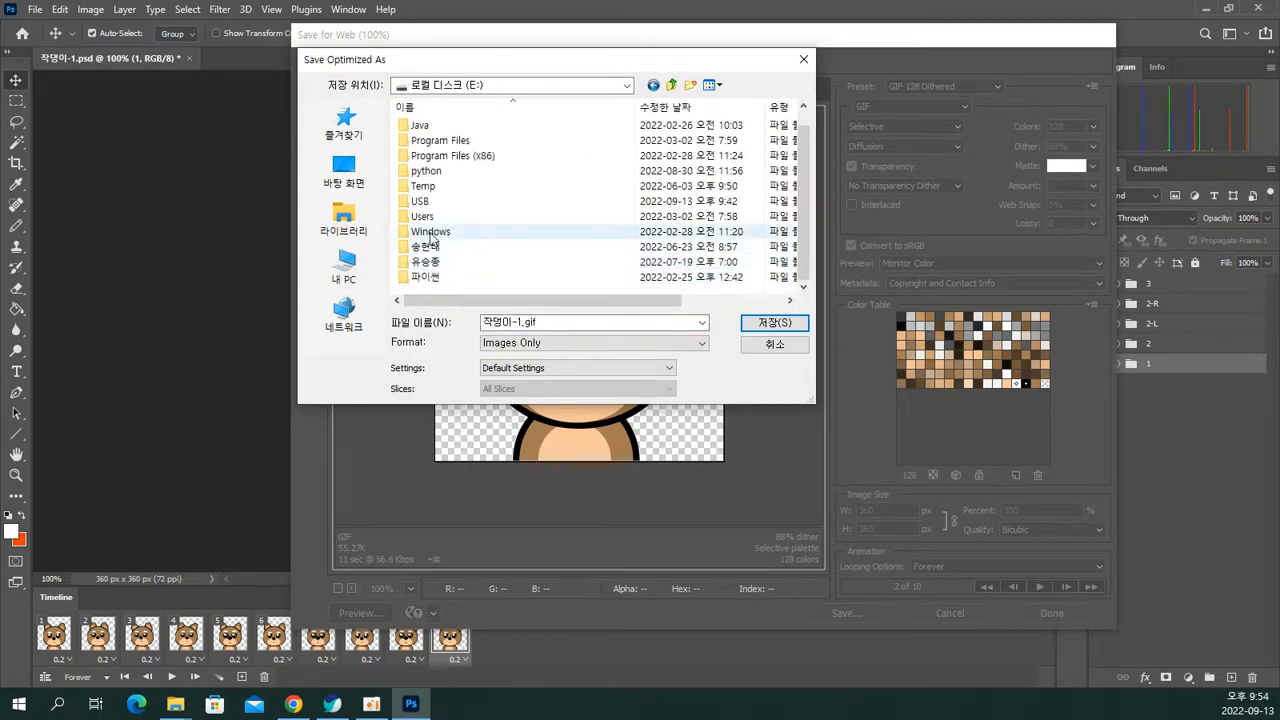
double_click(420, 216)
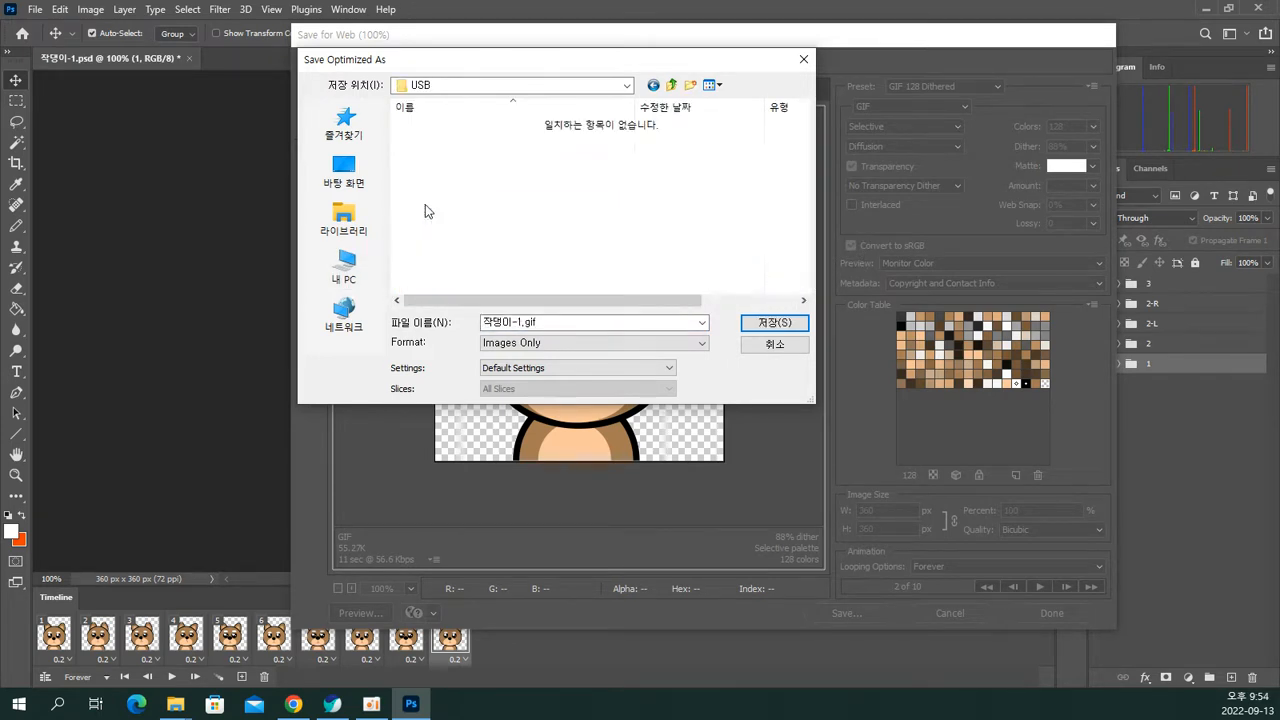
click(560, 321)
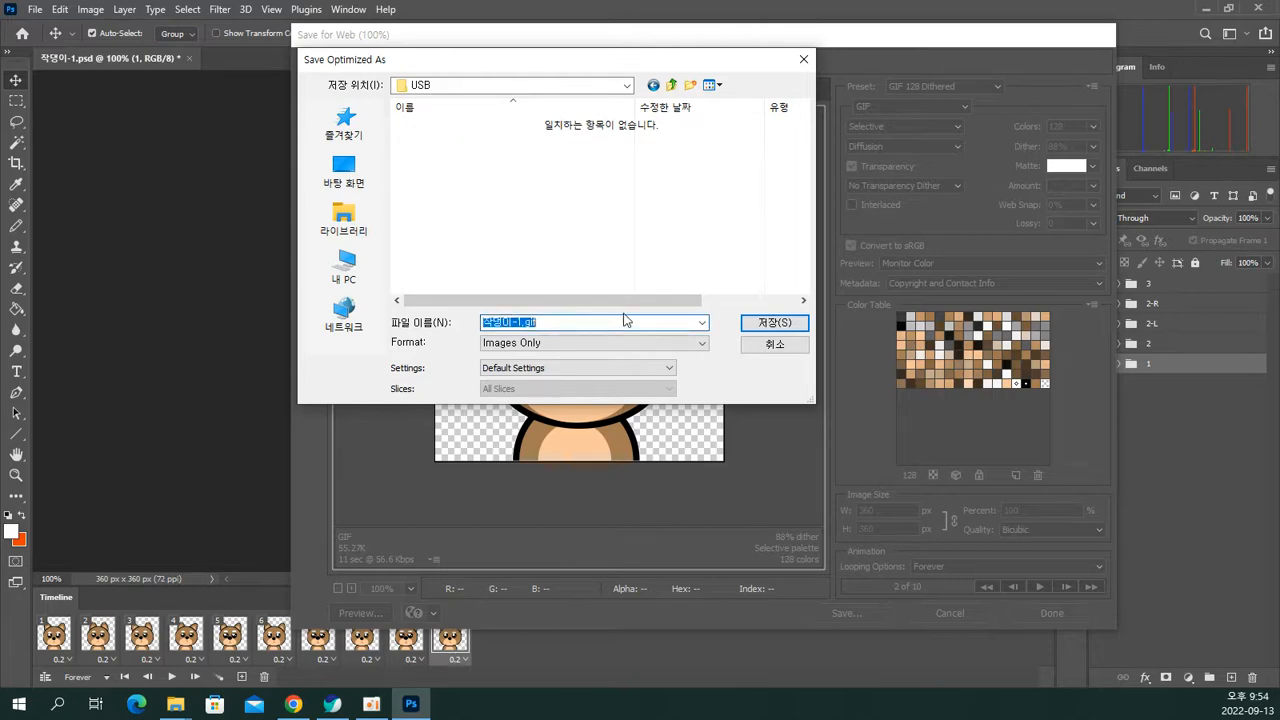
click(765, 324)
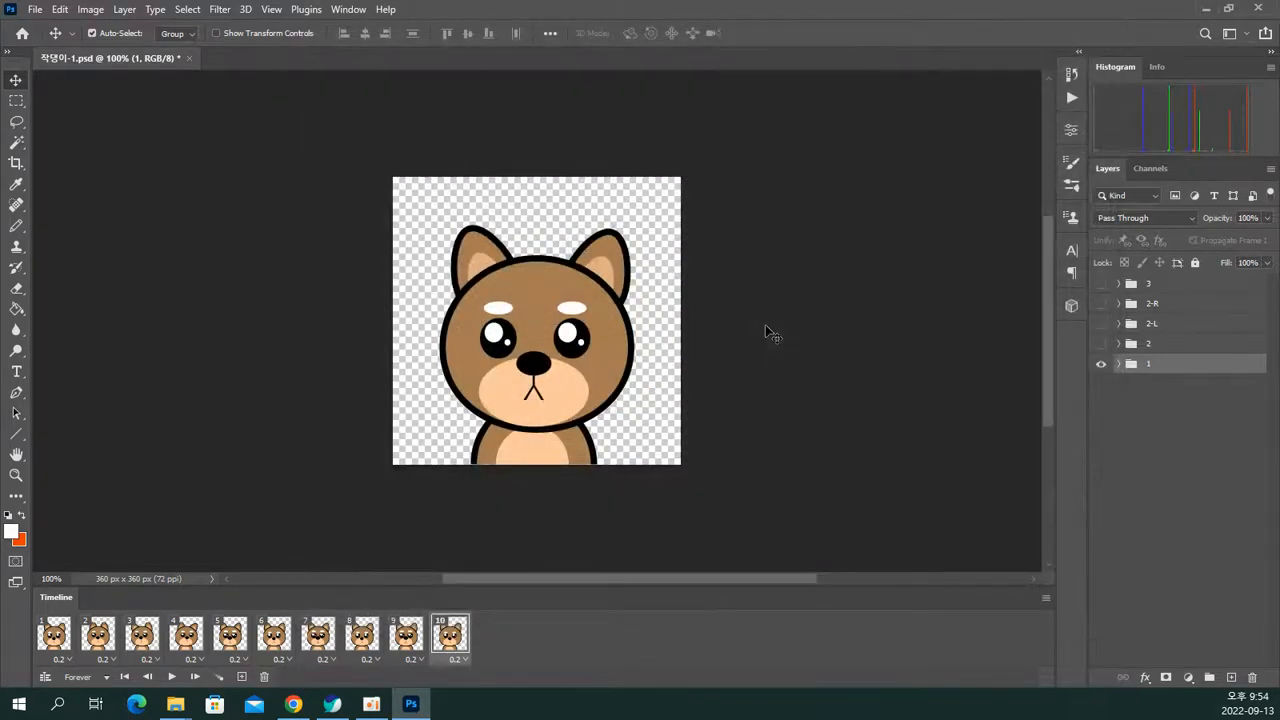